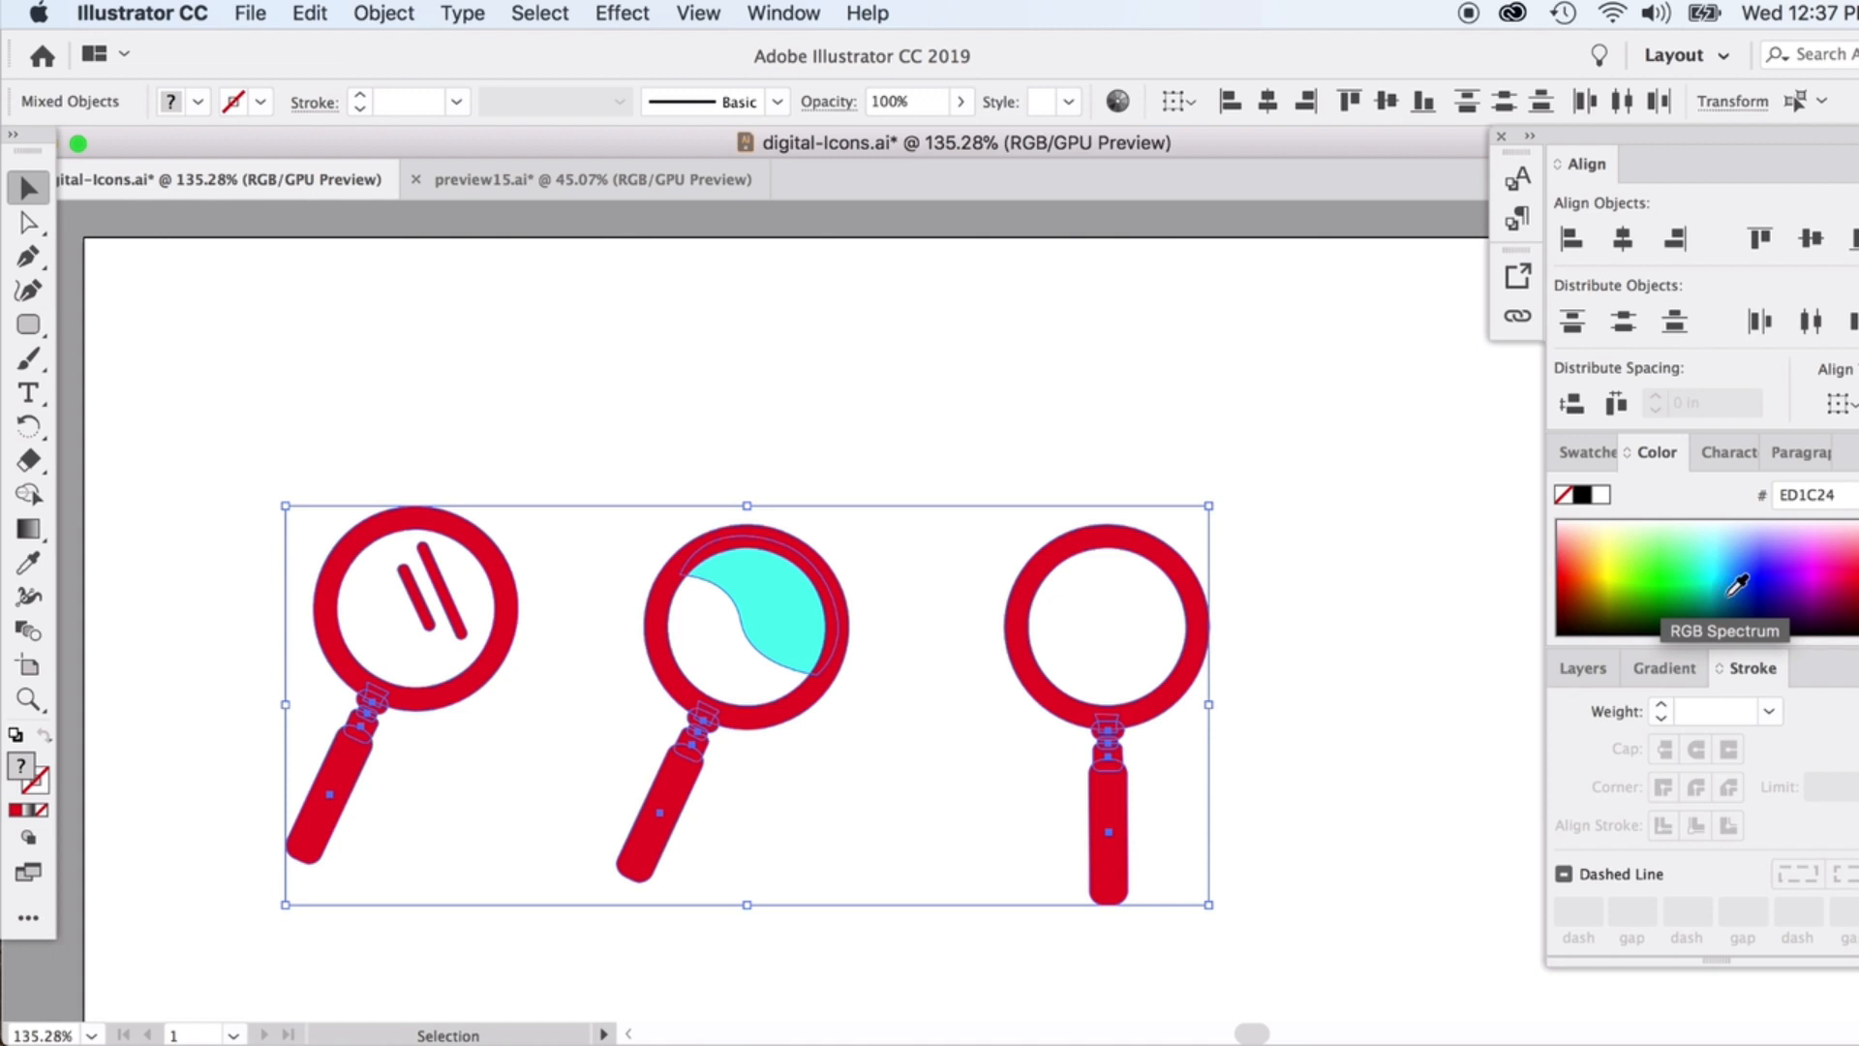
# Recolor all parts of the three selected magnifying glass icons blue with fill 0057C0 and deselect them
pyautogui.click(1734, 580)
pyautogui.moveTo(1740, 594); pyautogui.dragTo(1739, 588)
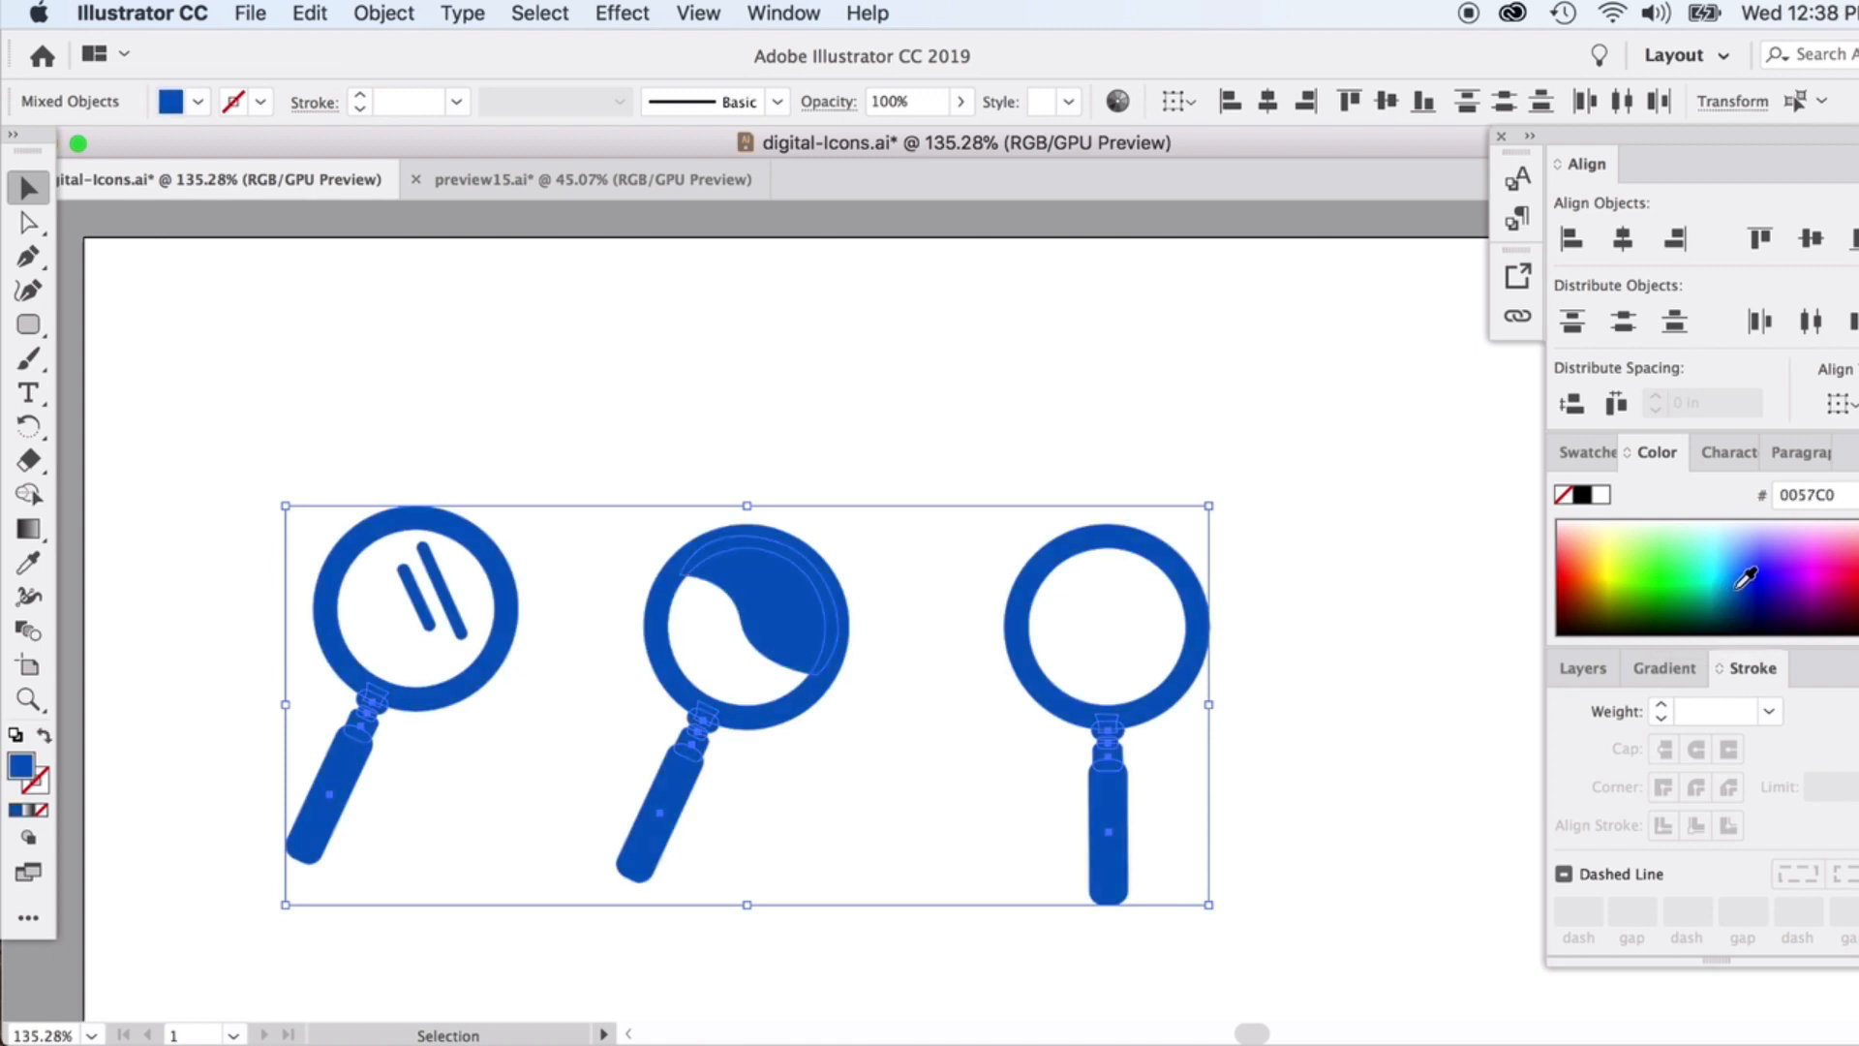
pyautogui.click(1170, 365)
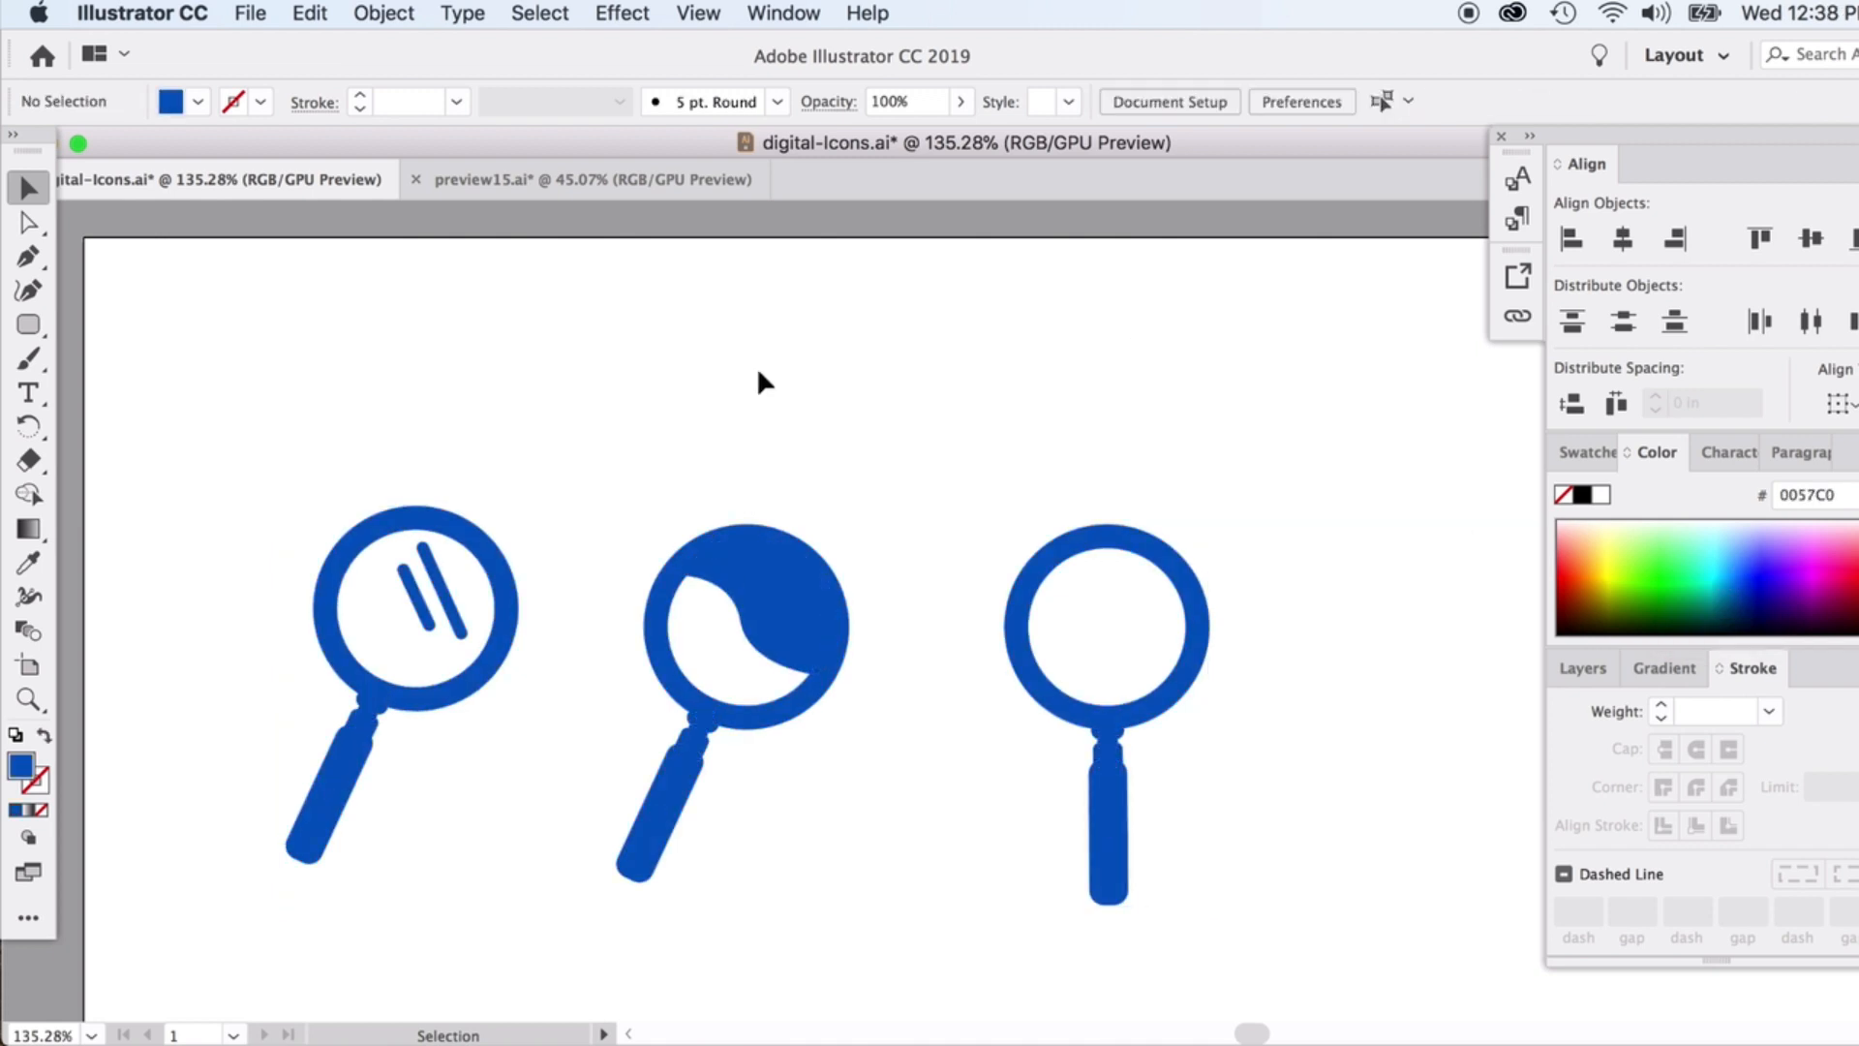
# Set the fill of the curved lens reflection in the middle magnifying glass to light blue CDE3F7
pyautogui.click(759, 592)
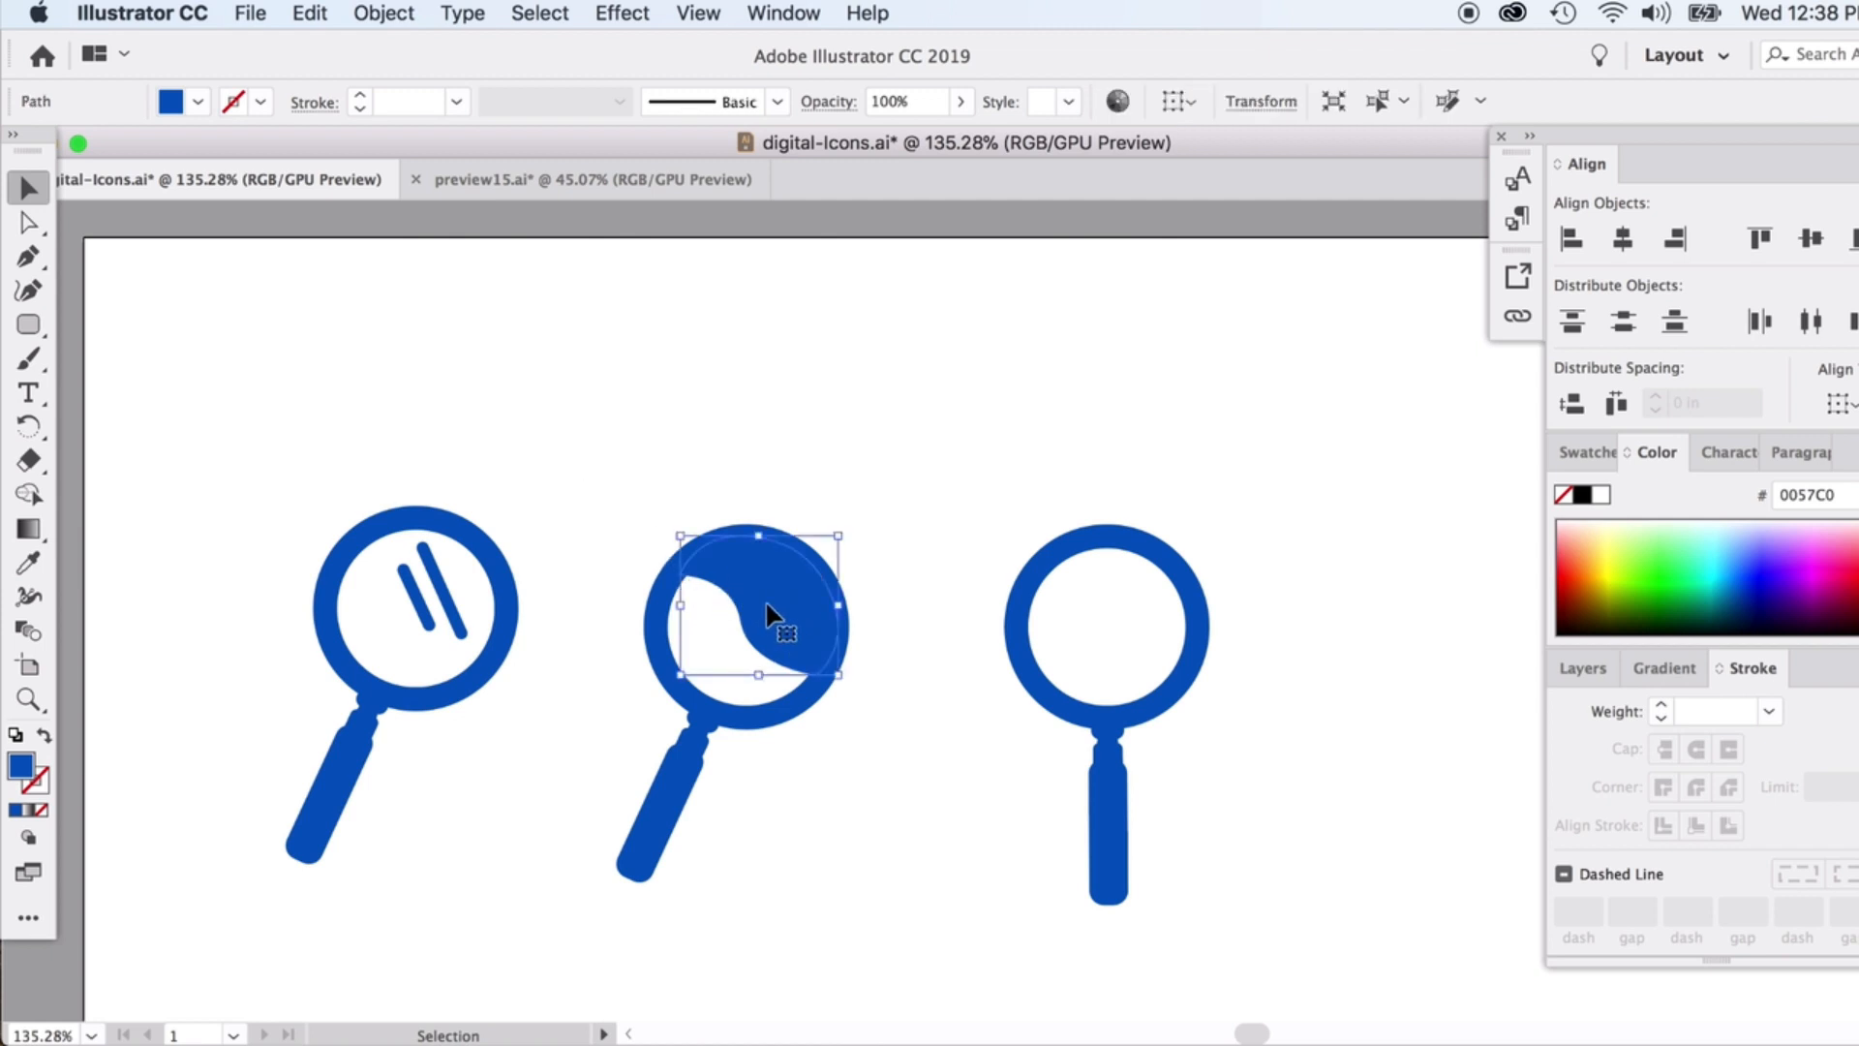
pyautogui.doubleClick(20, 766)
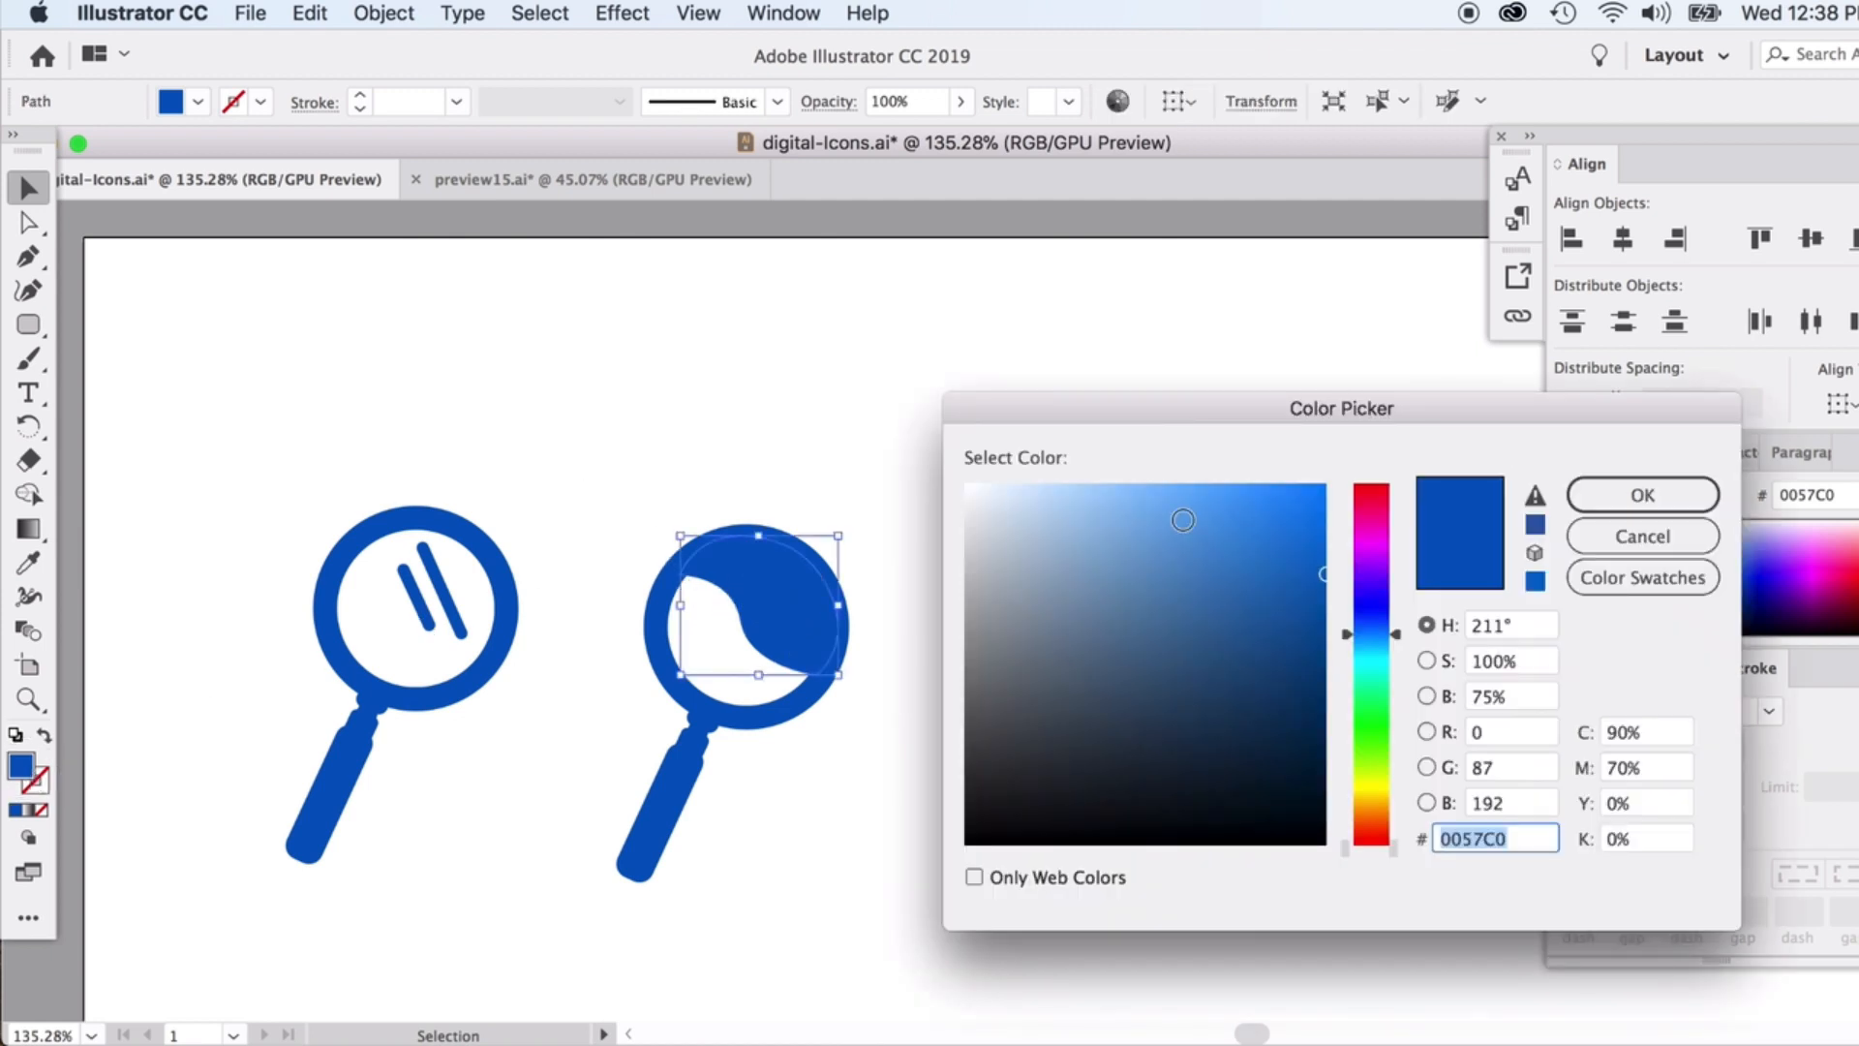
pyautogui.write('CDE3F7')
pyautogui.press('Return')
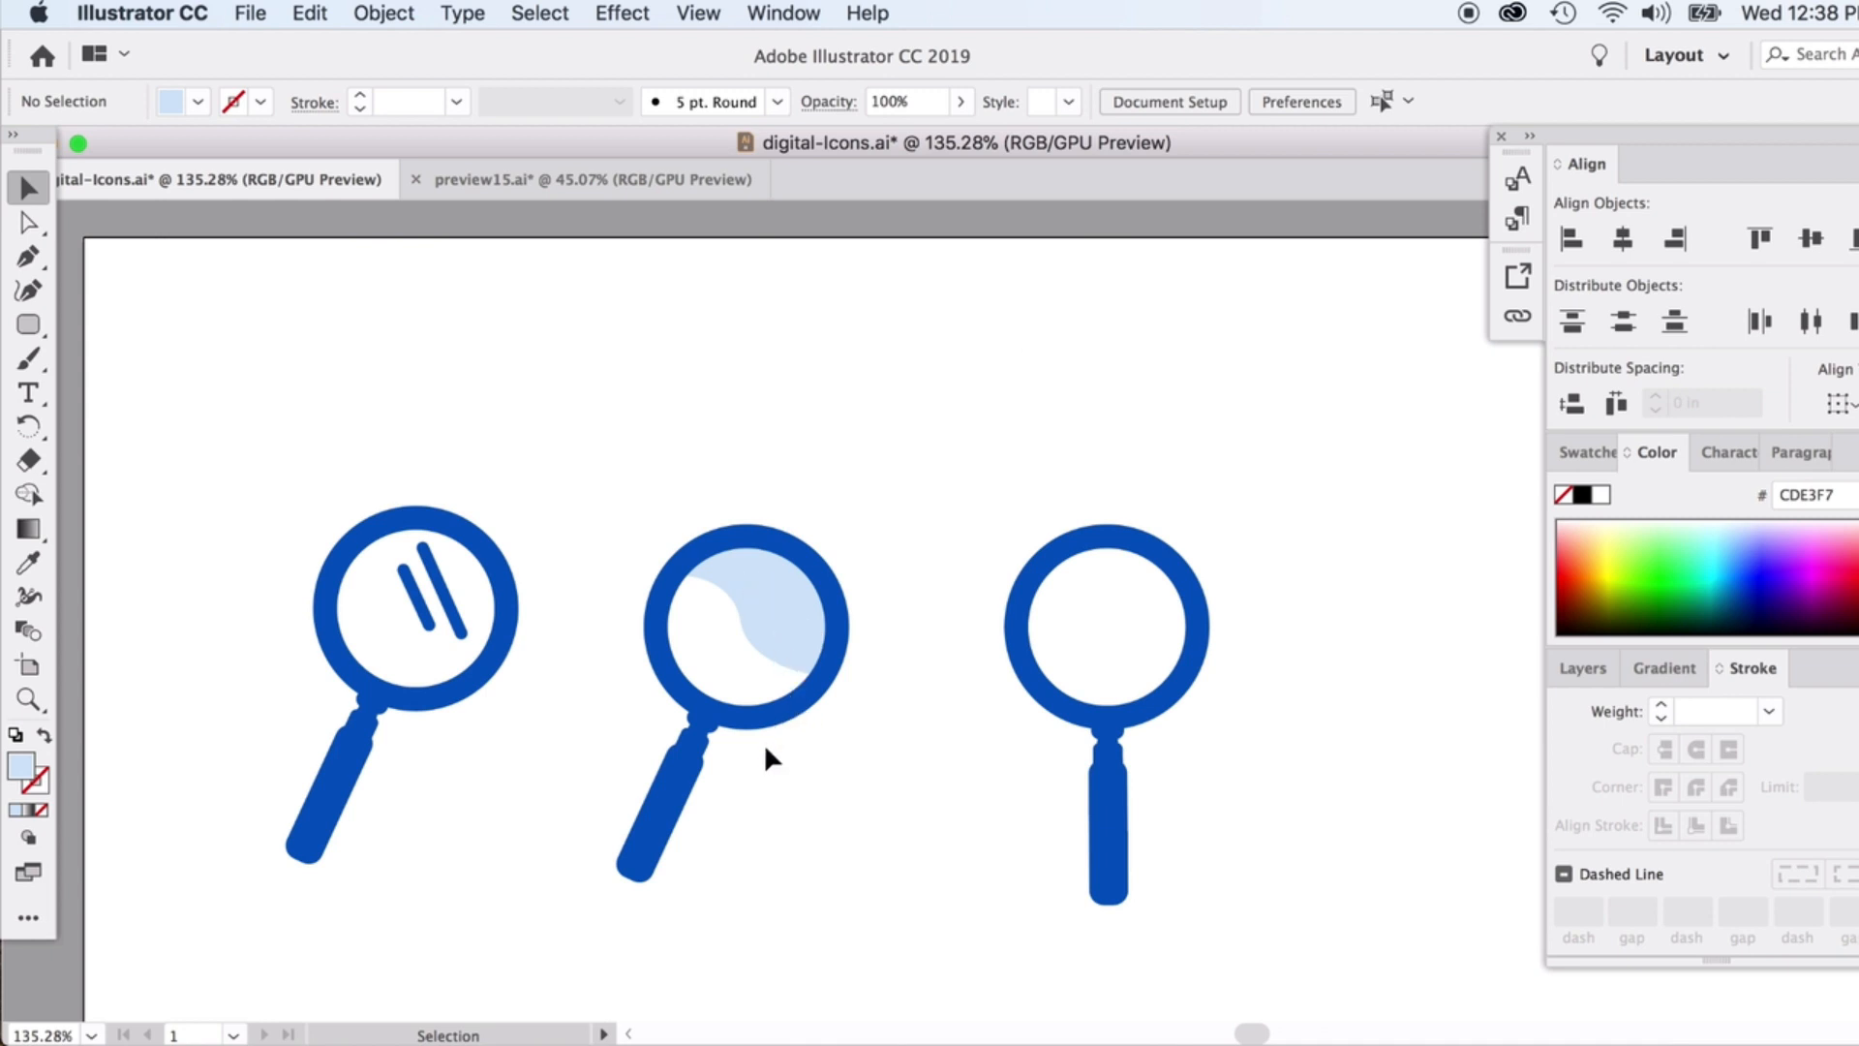
pyautogui.scroll(-10, 757, 757)
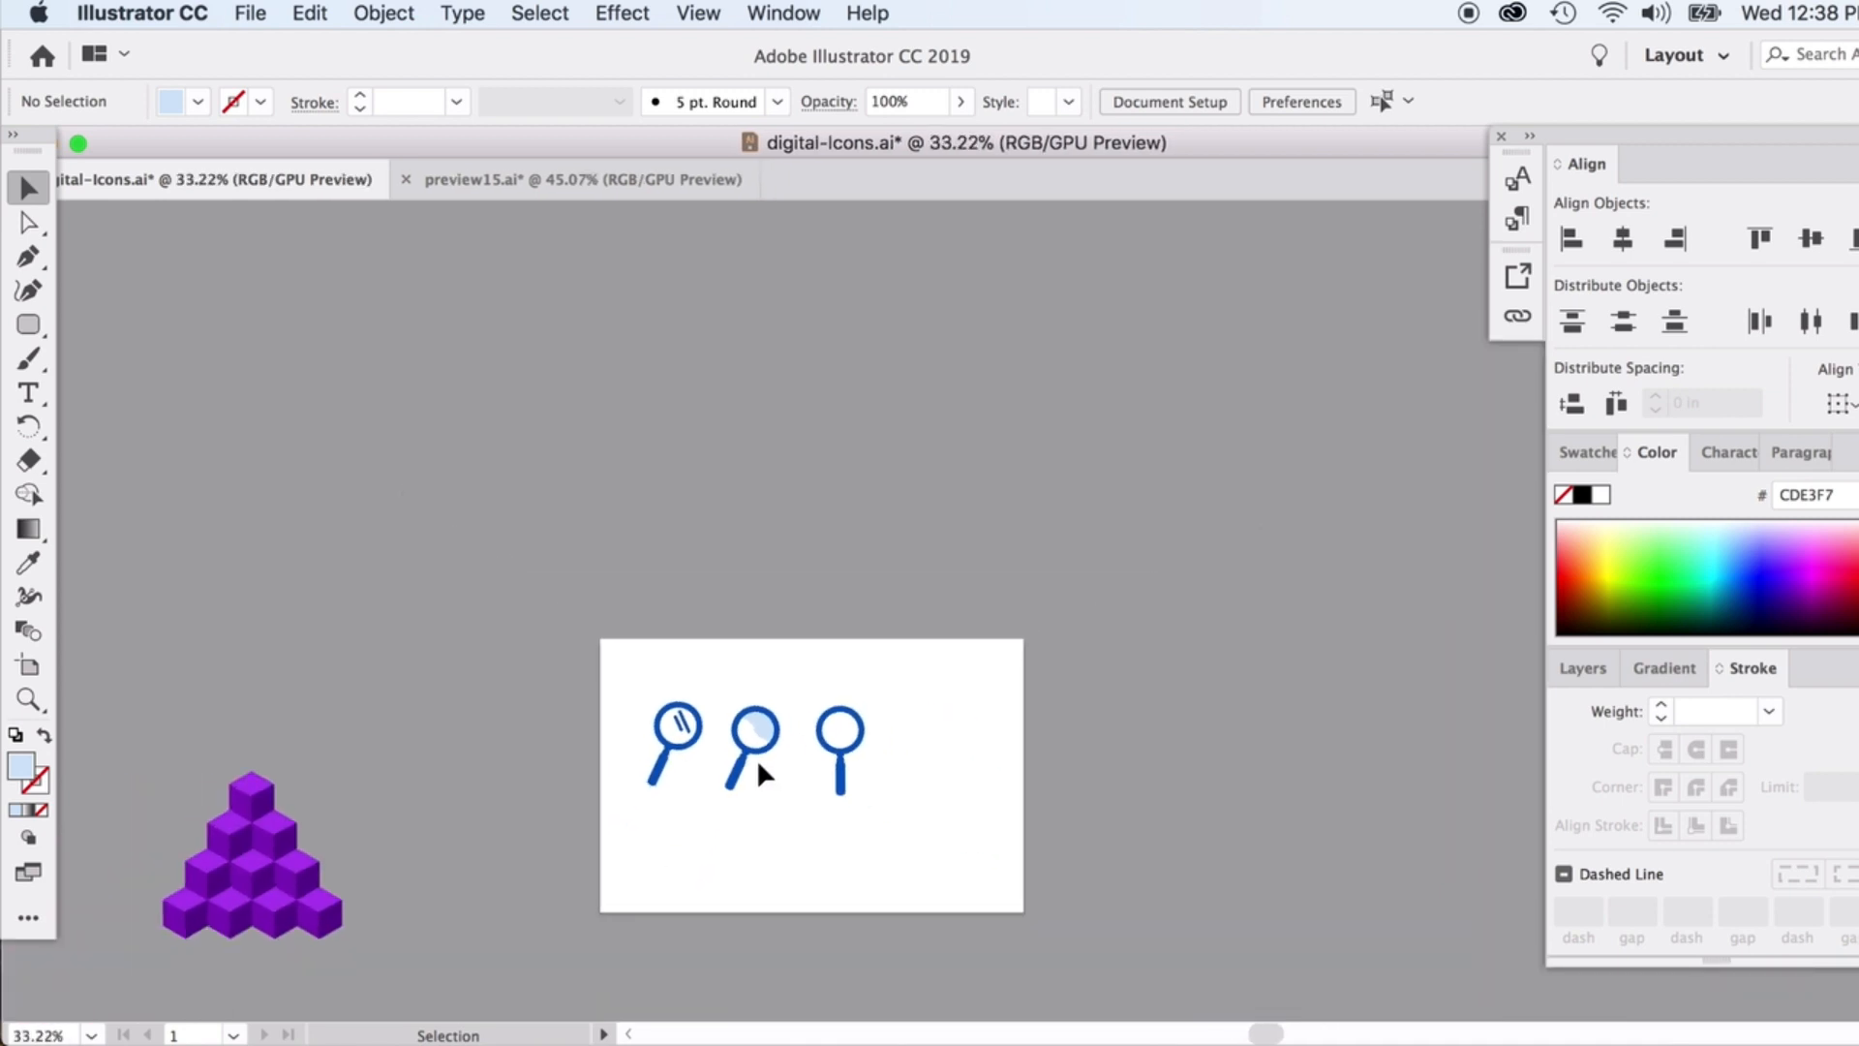
pyautogui.scroll(-1, 757, 758)
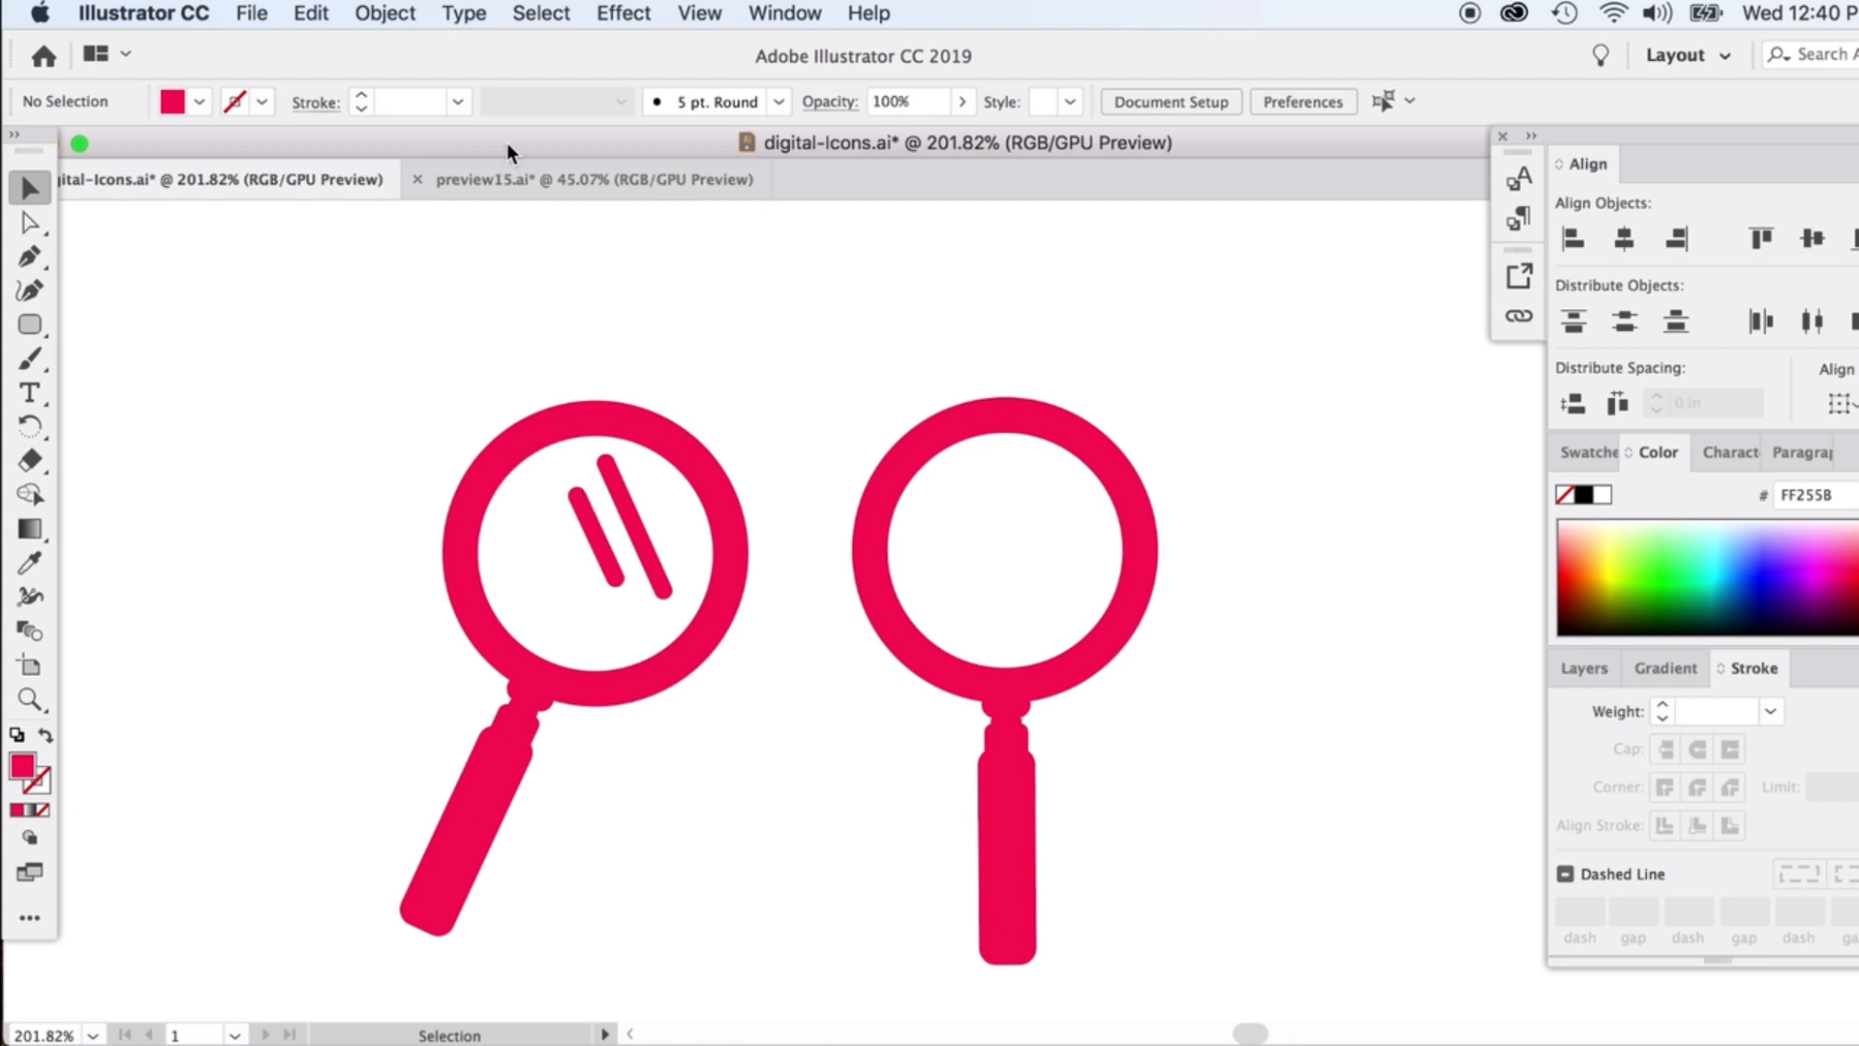
# Select every object that shares the current pink FF255B fill color across both magnifying glasses
pyautogui.click(548, 15)
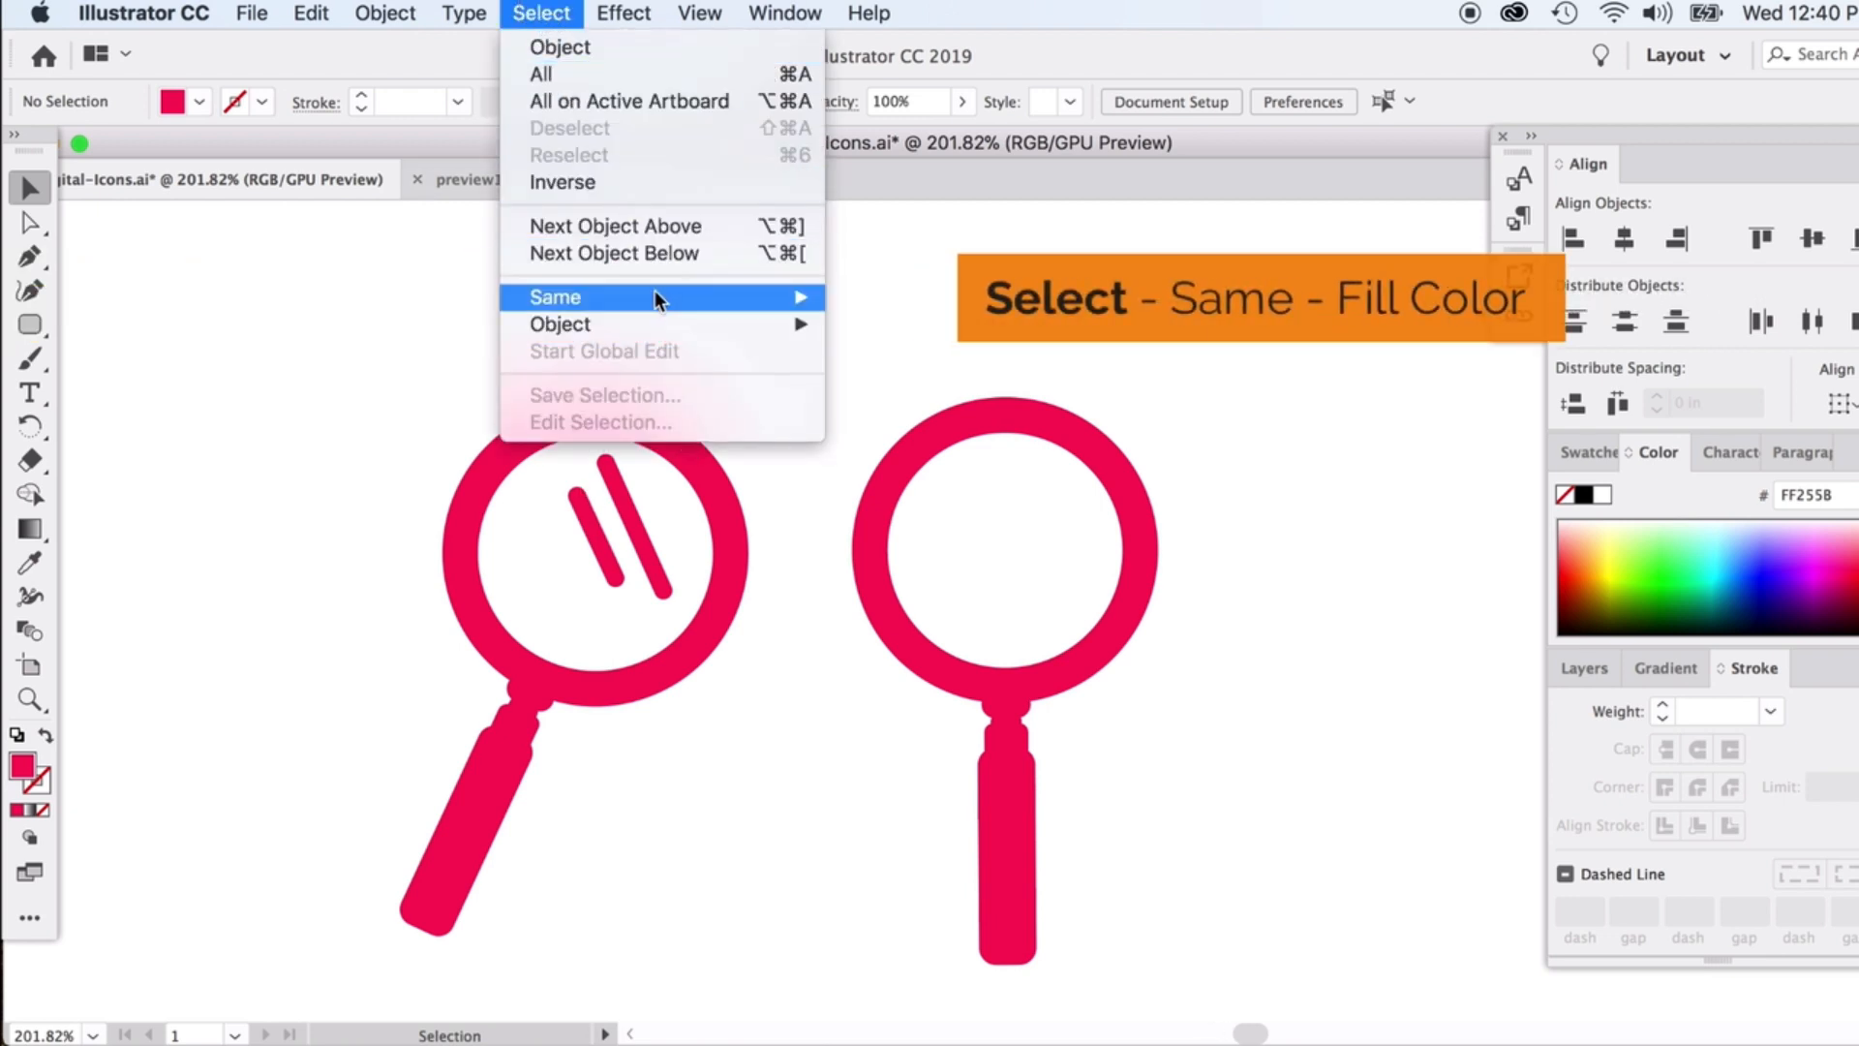
pyautogui.moveTo(654, 293)
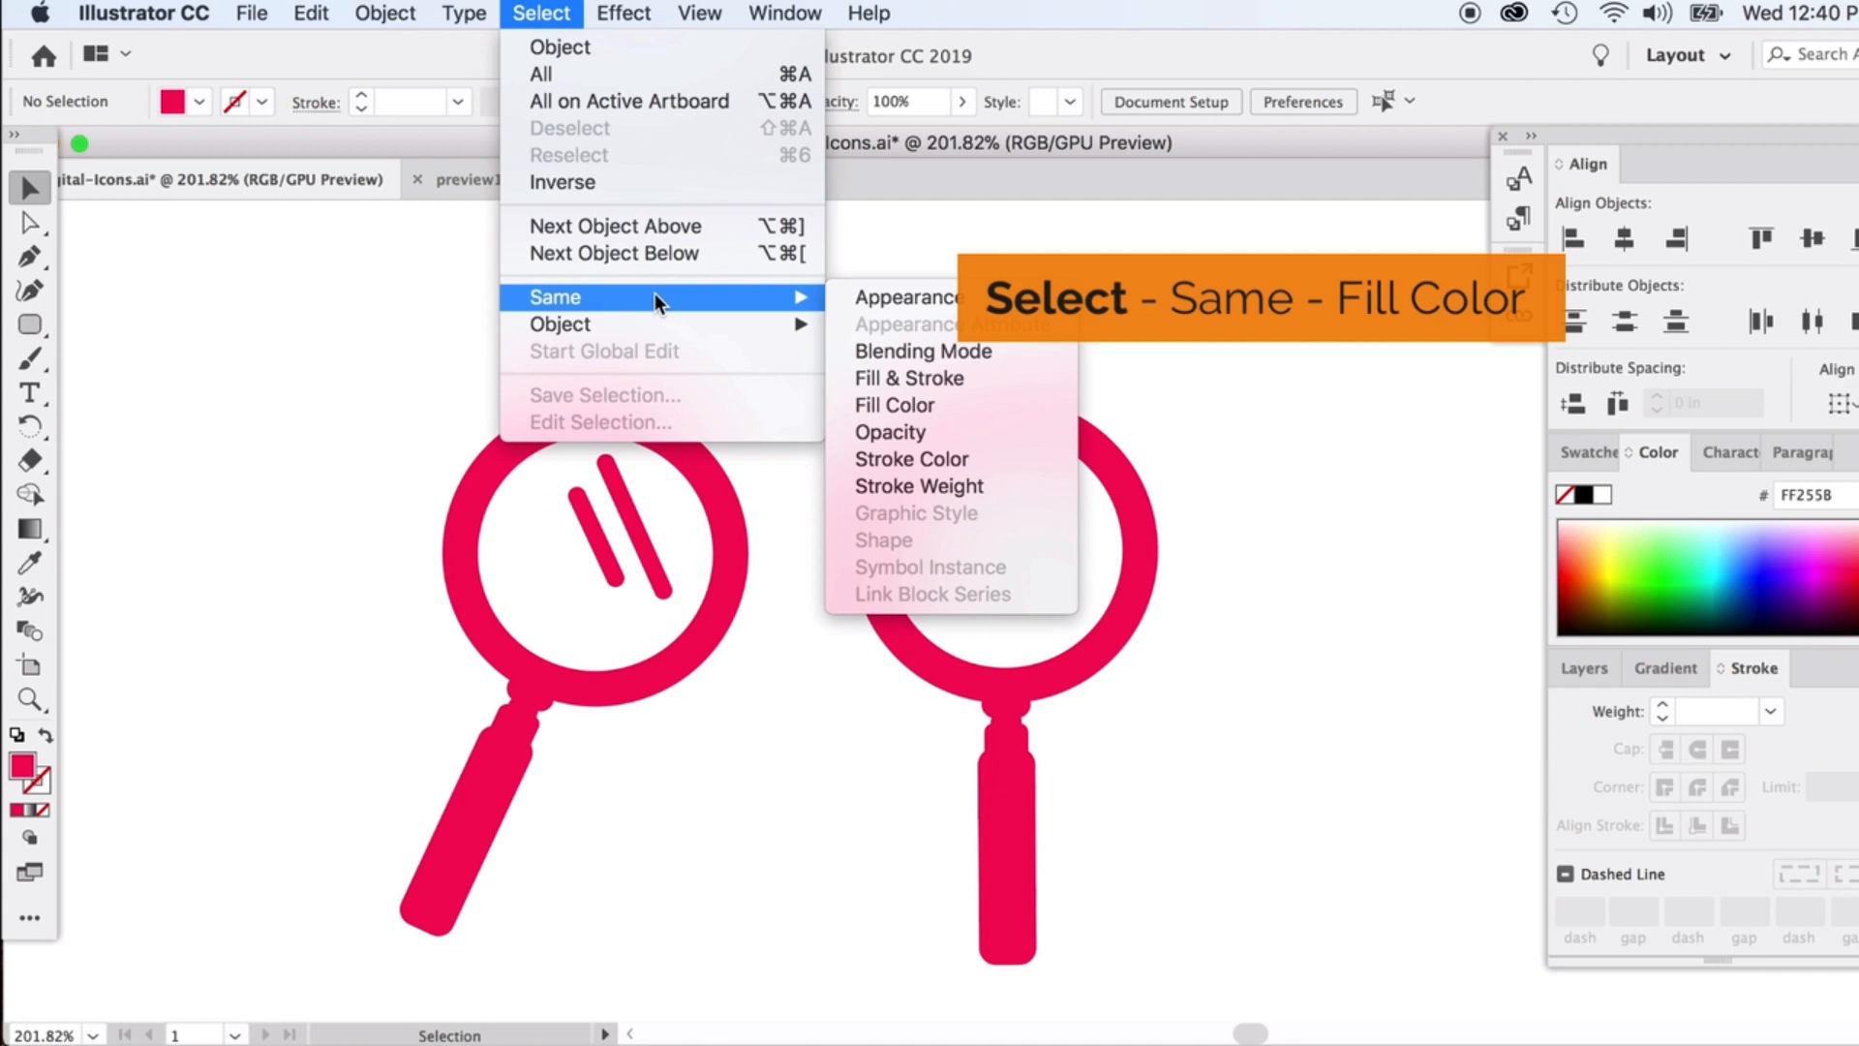
pyautogui.click(931, 404)
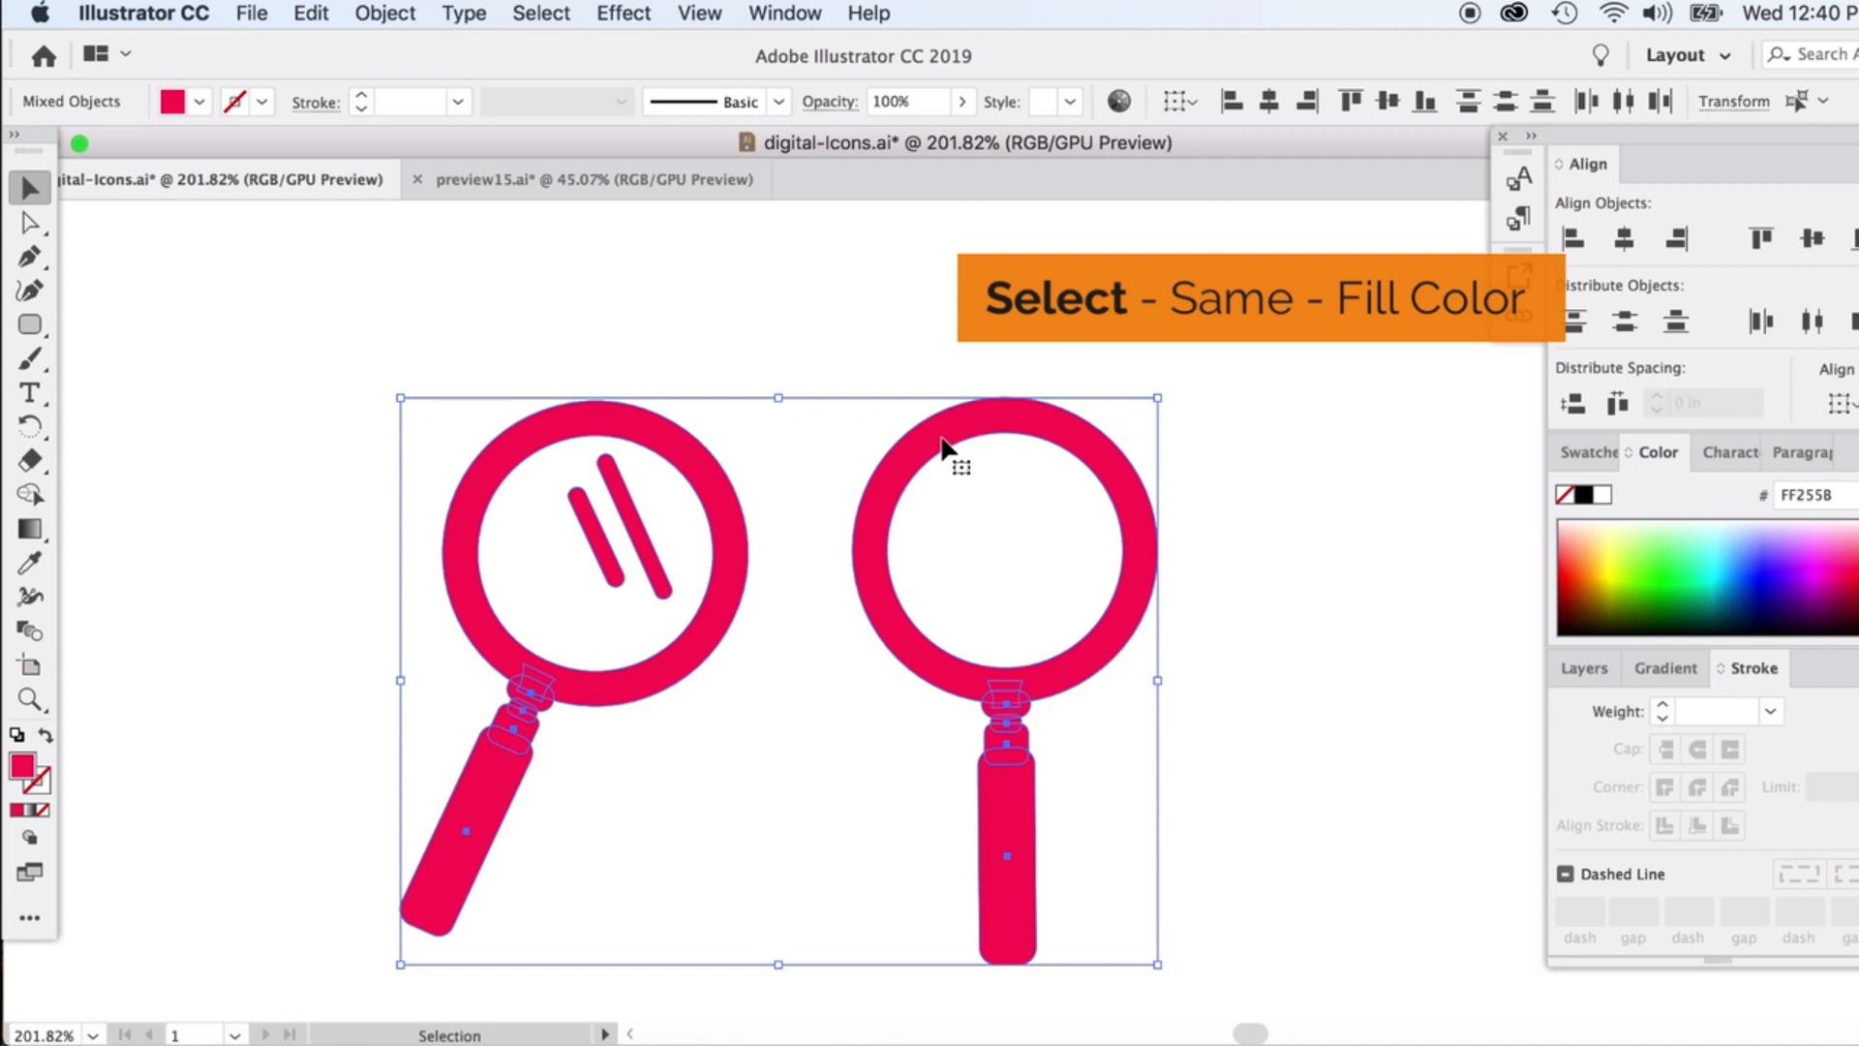
# Recolor the right magnifying glass's ring purple 6200C7 and the left one's ring dark purple 520082
pyautogui.click(951, 453)
pyautogui.click(973, 416)
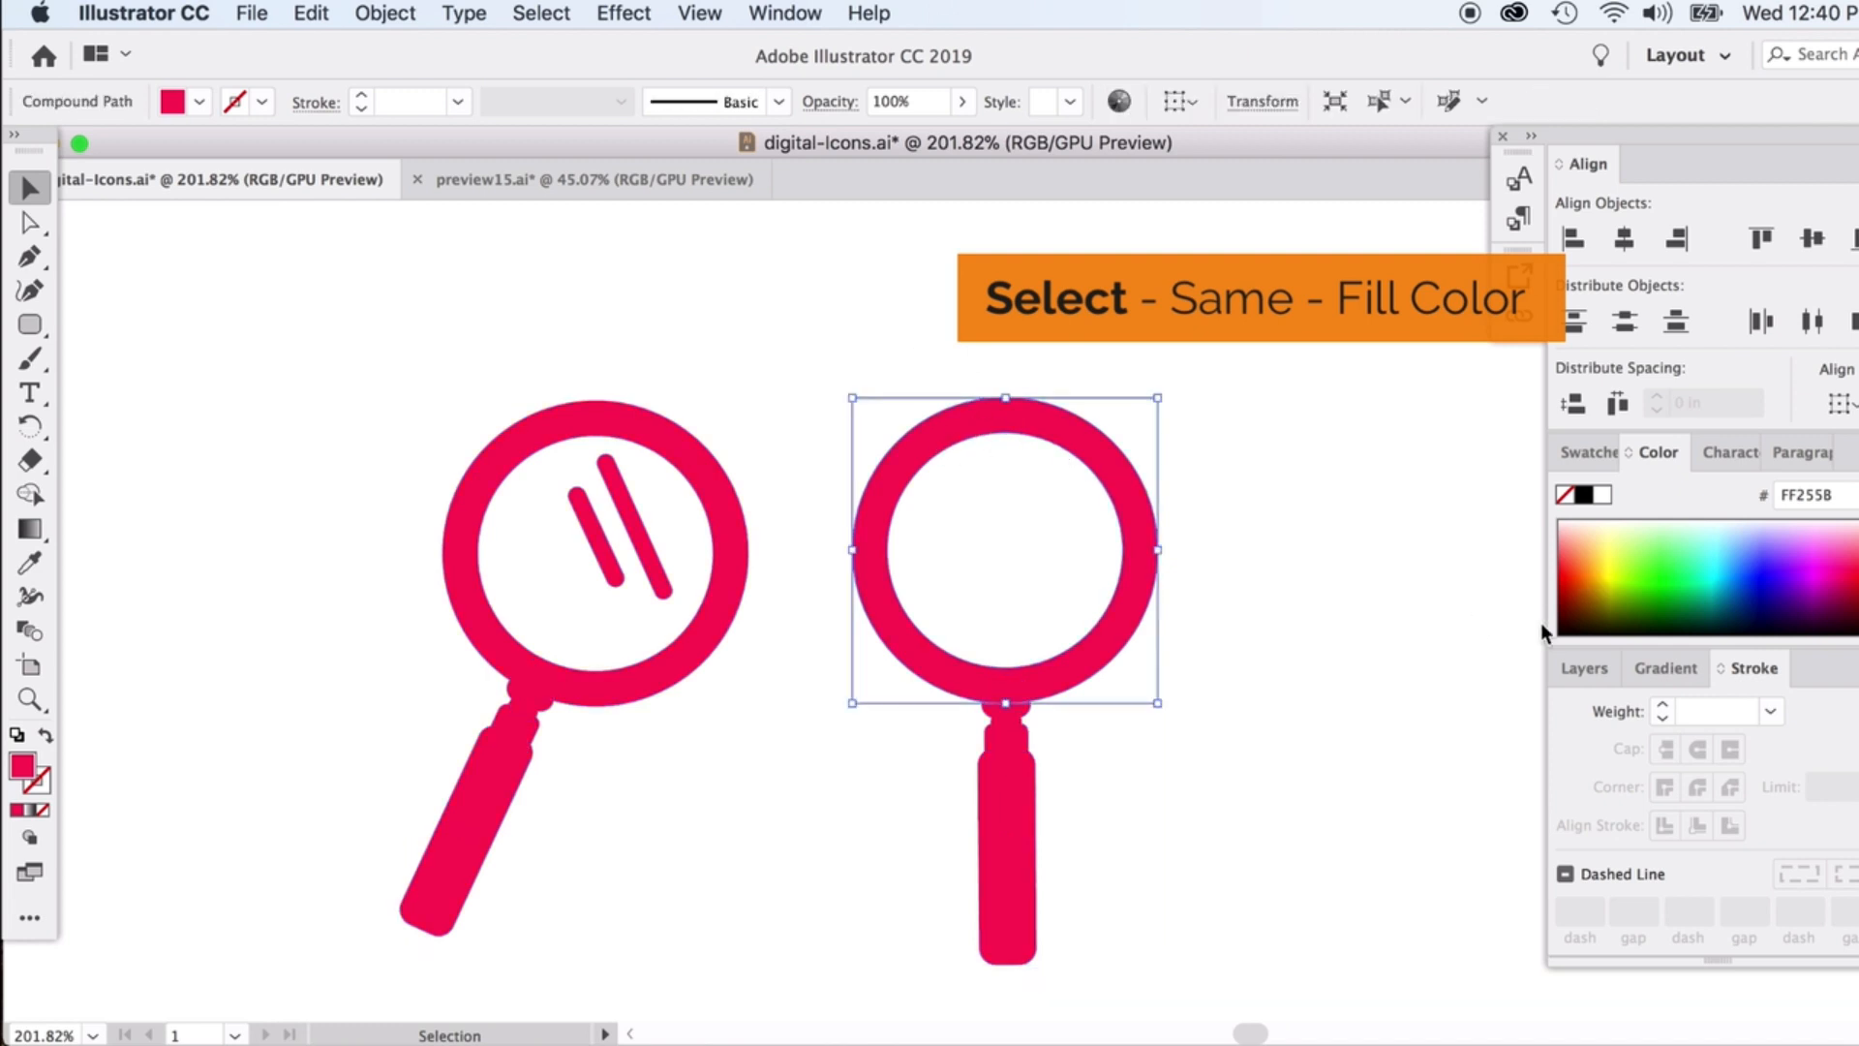
pyautogui.click(1658, 559)
pyautogui.click(1796, 578)
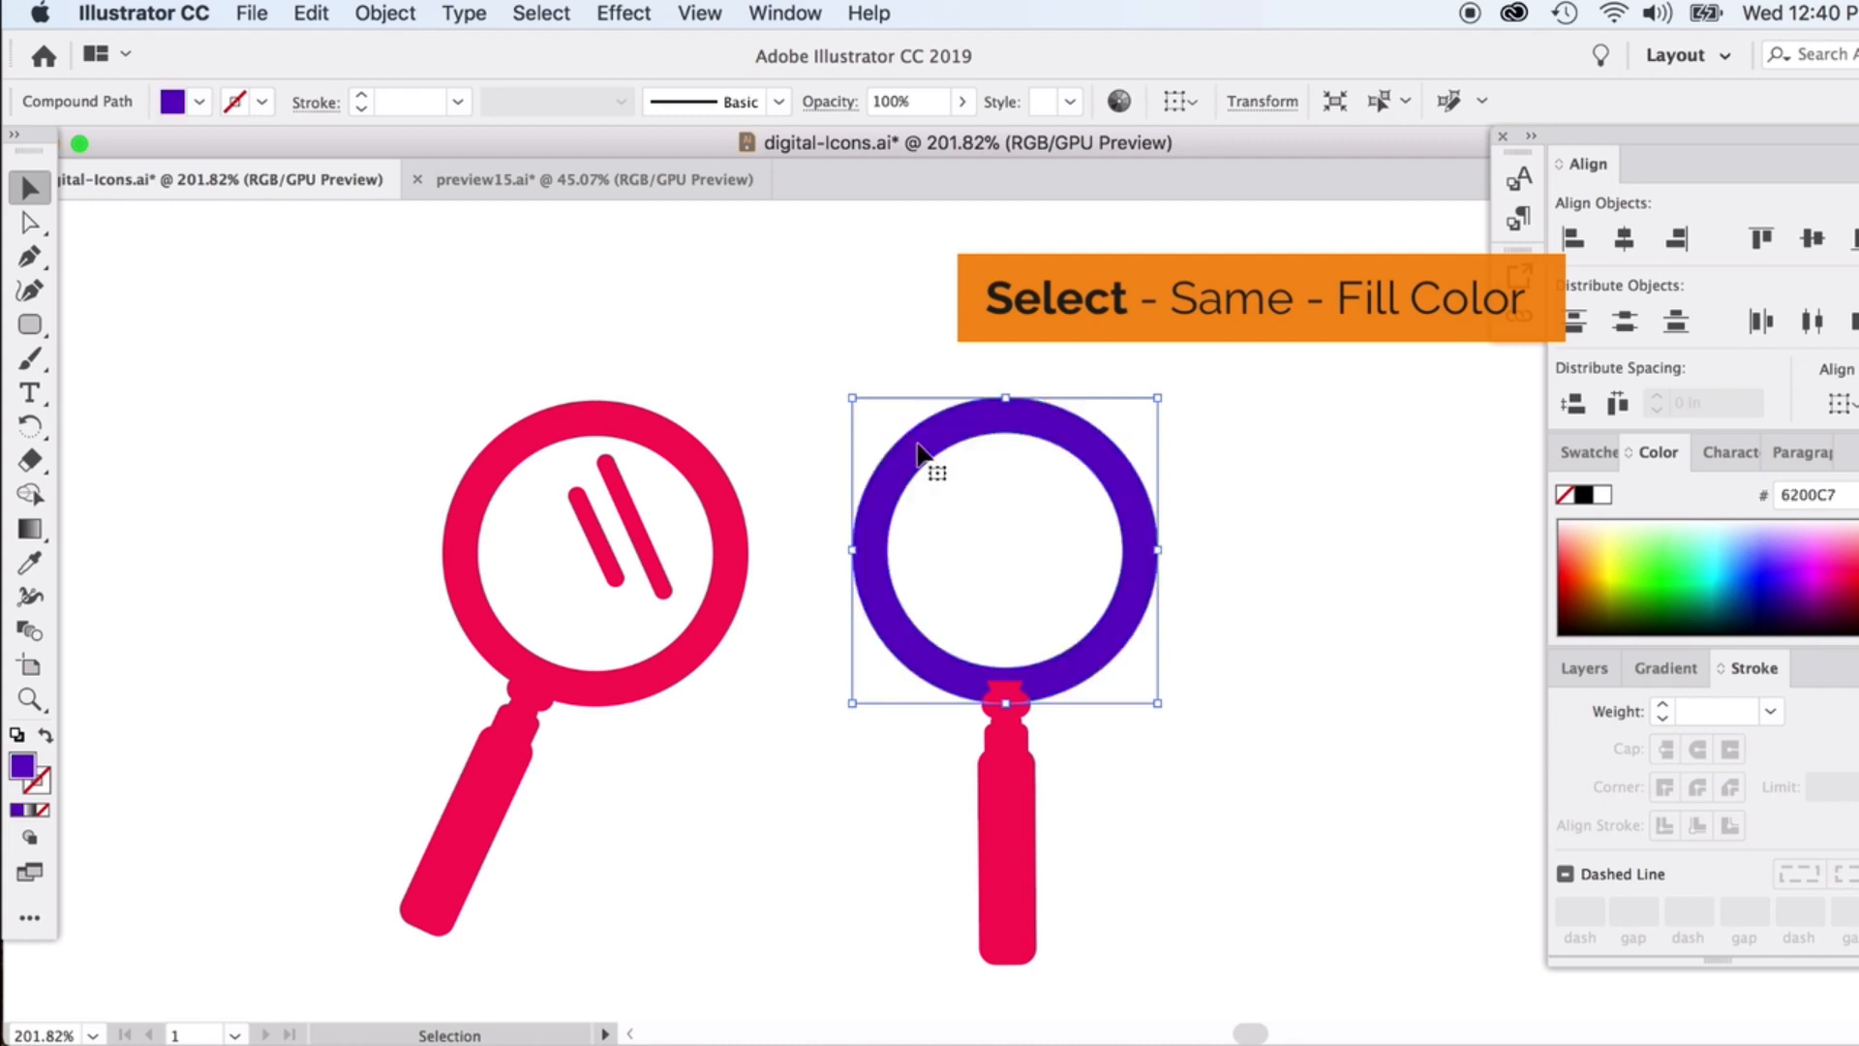
pyautogui.click(666, 422)
pyautogui.click(1798, 593)
pyautogui.click(1233, 385)
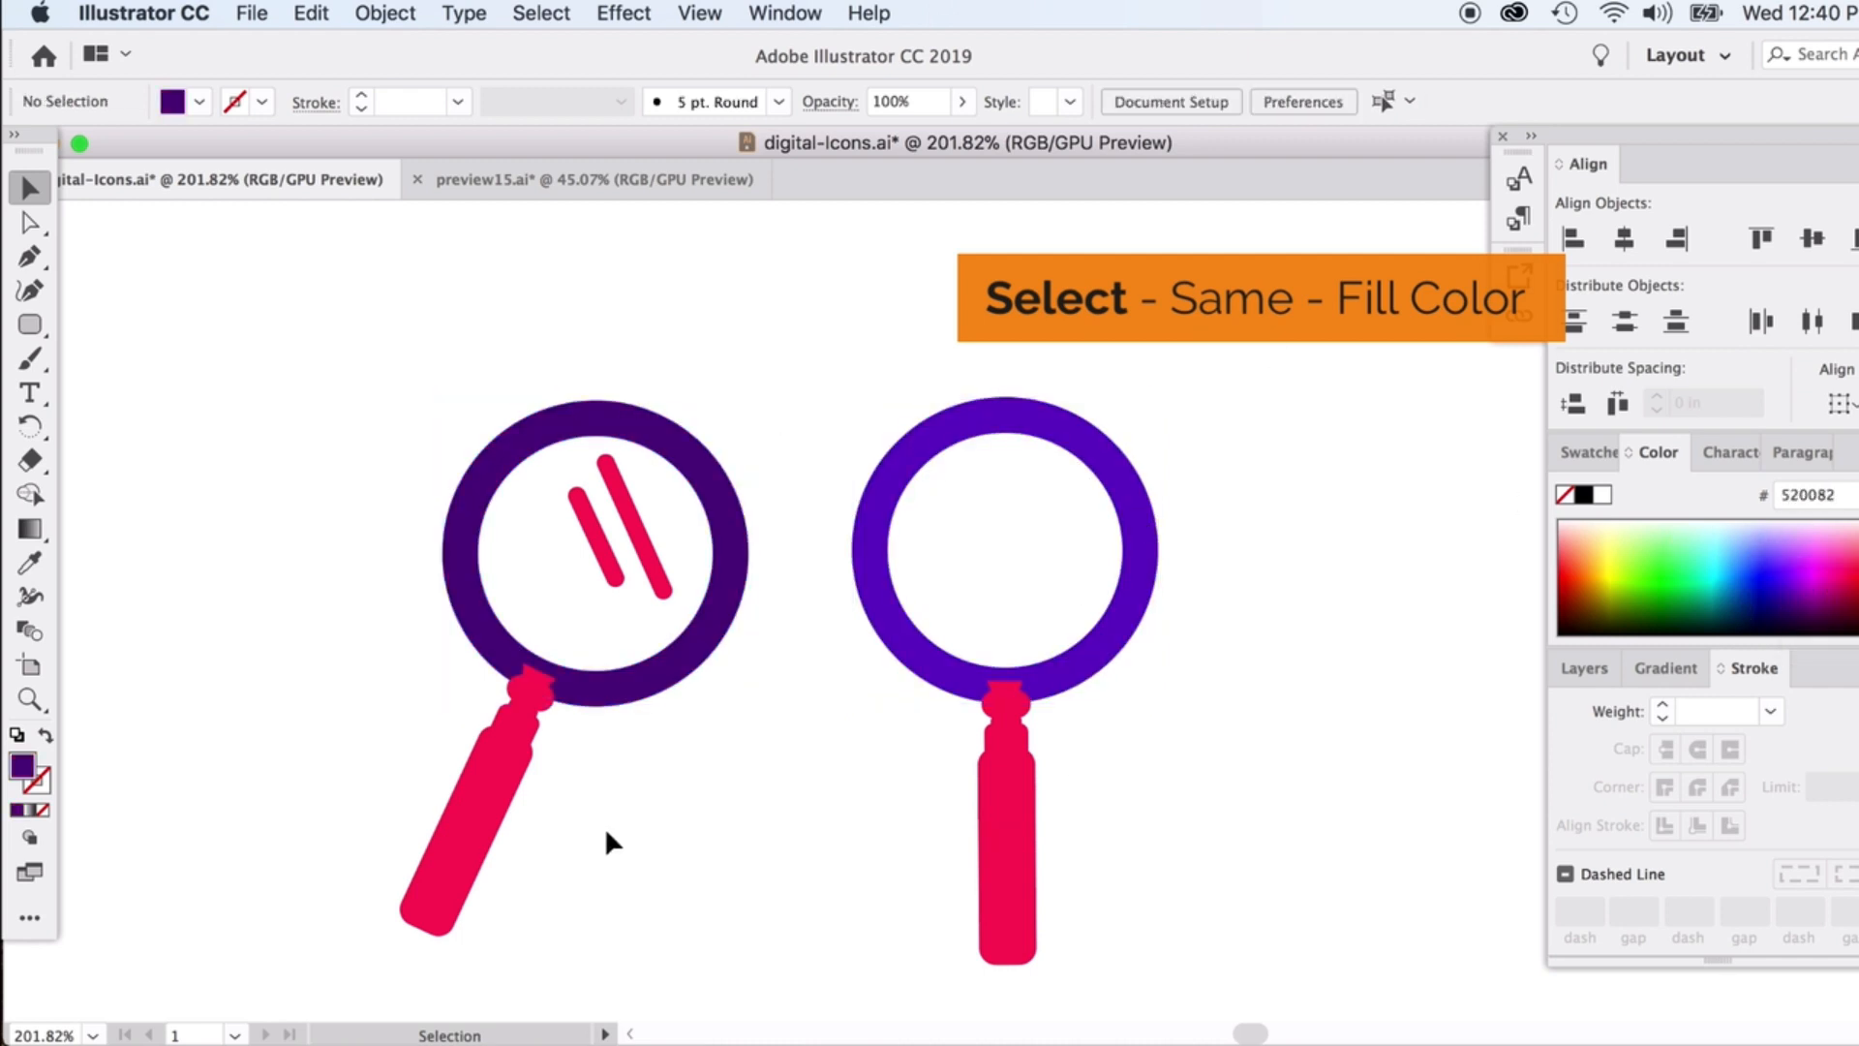
# Select the right handle's main piece and extend the selection to all objects with the same fill color
pyautogui.click(1004, 849)
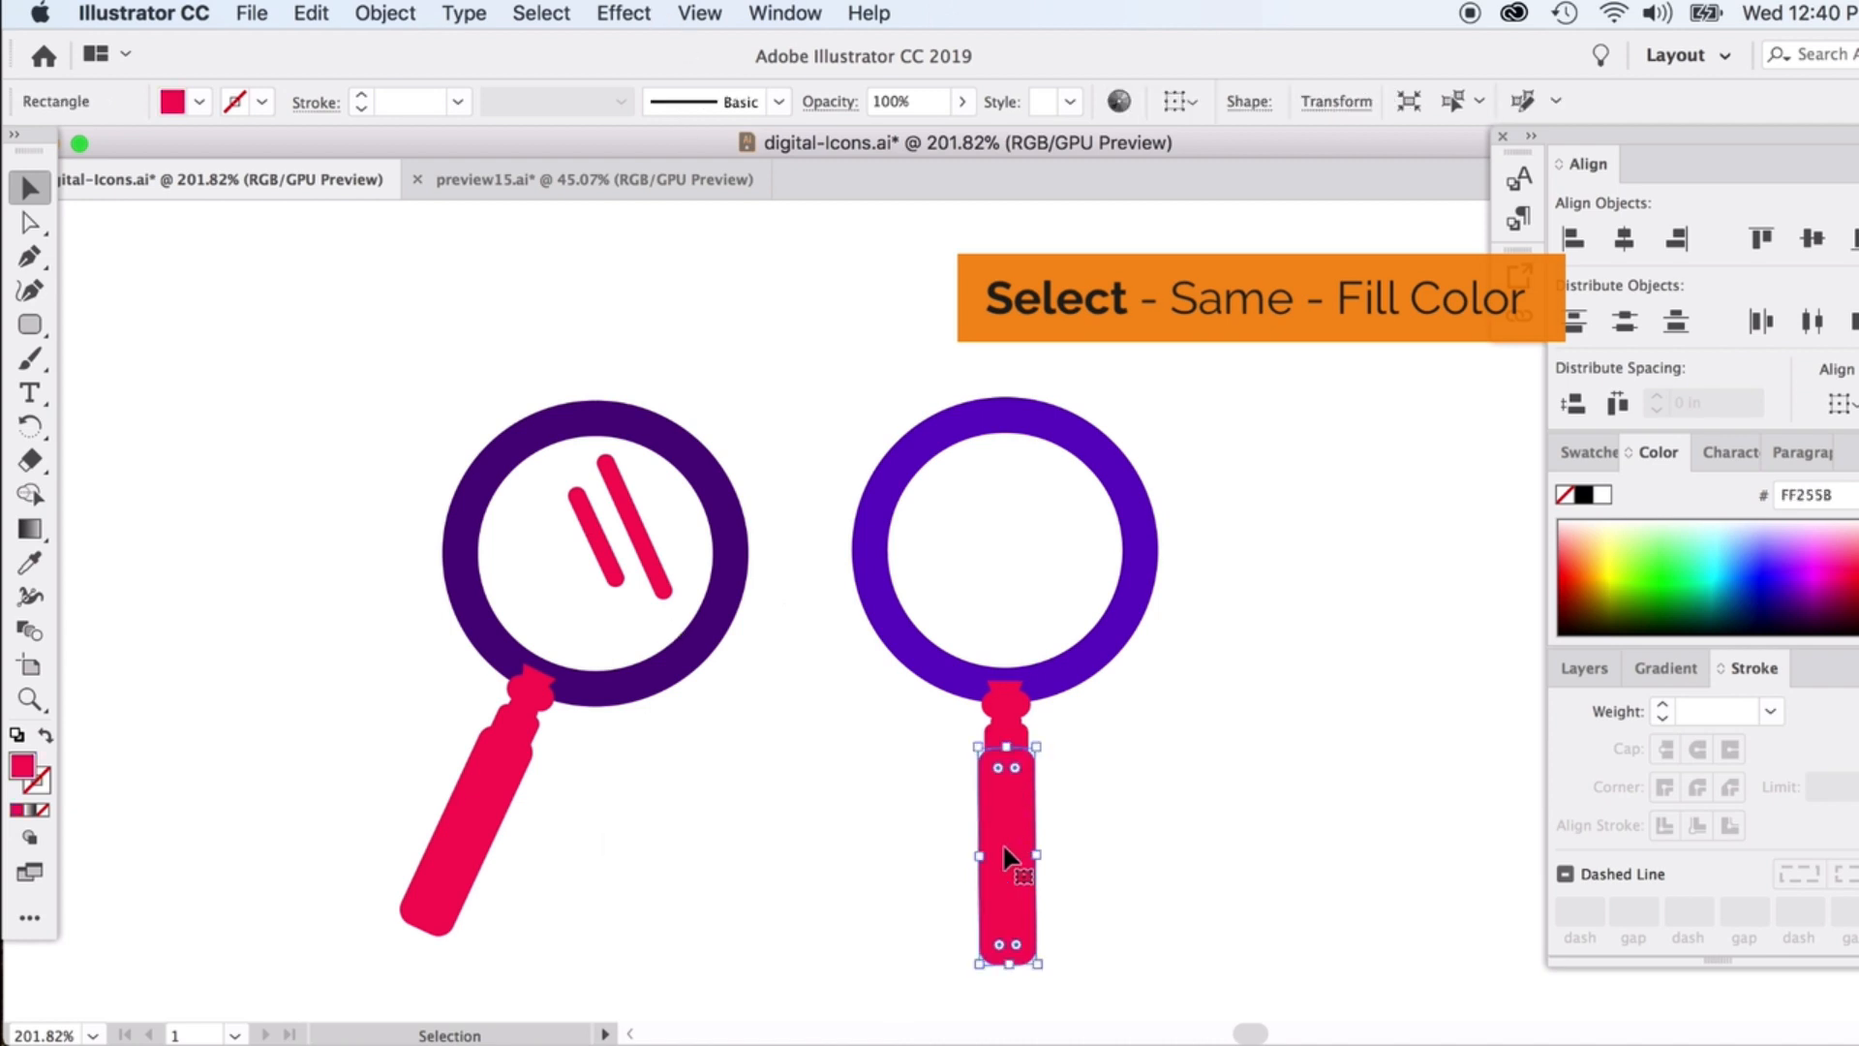
pyautogui.click(542, 12)
pyautogui.moveTo(713, 296)
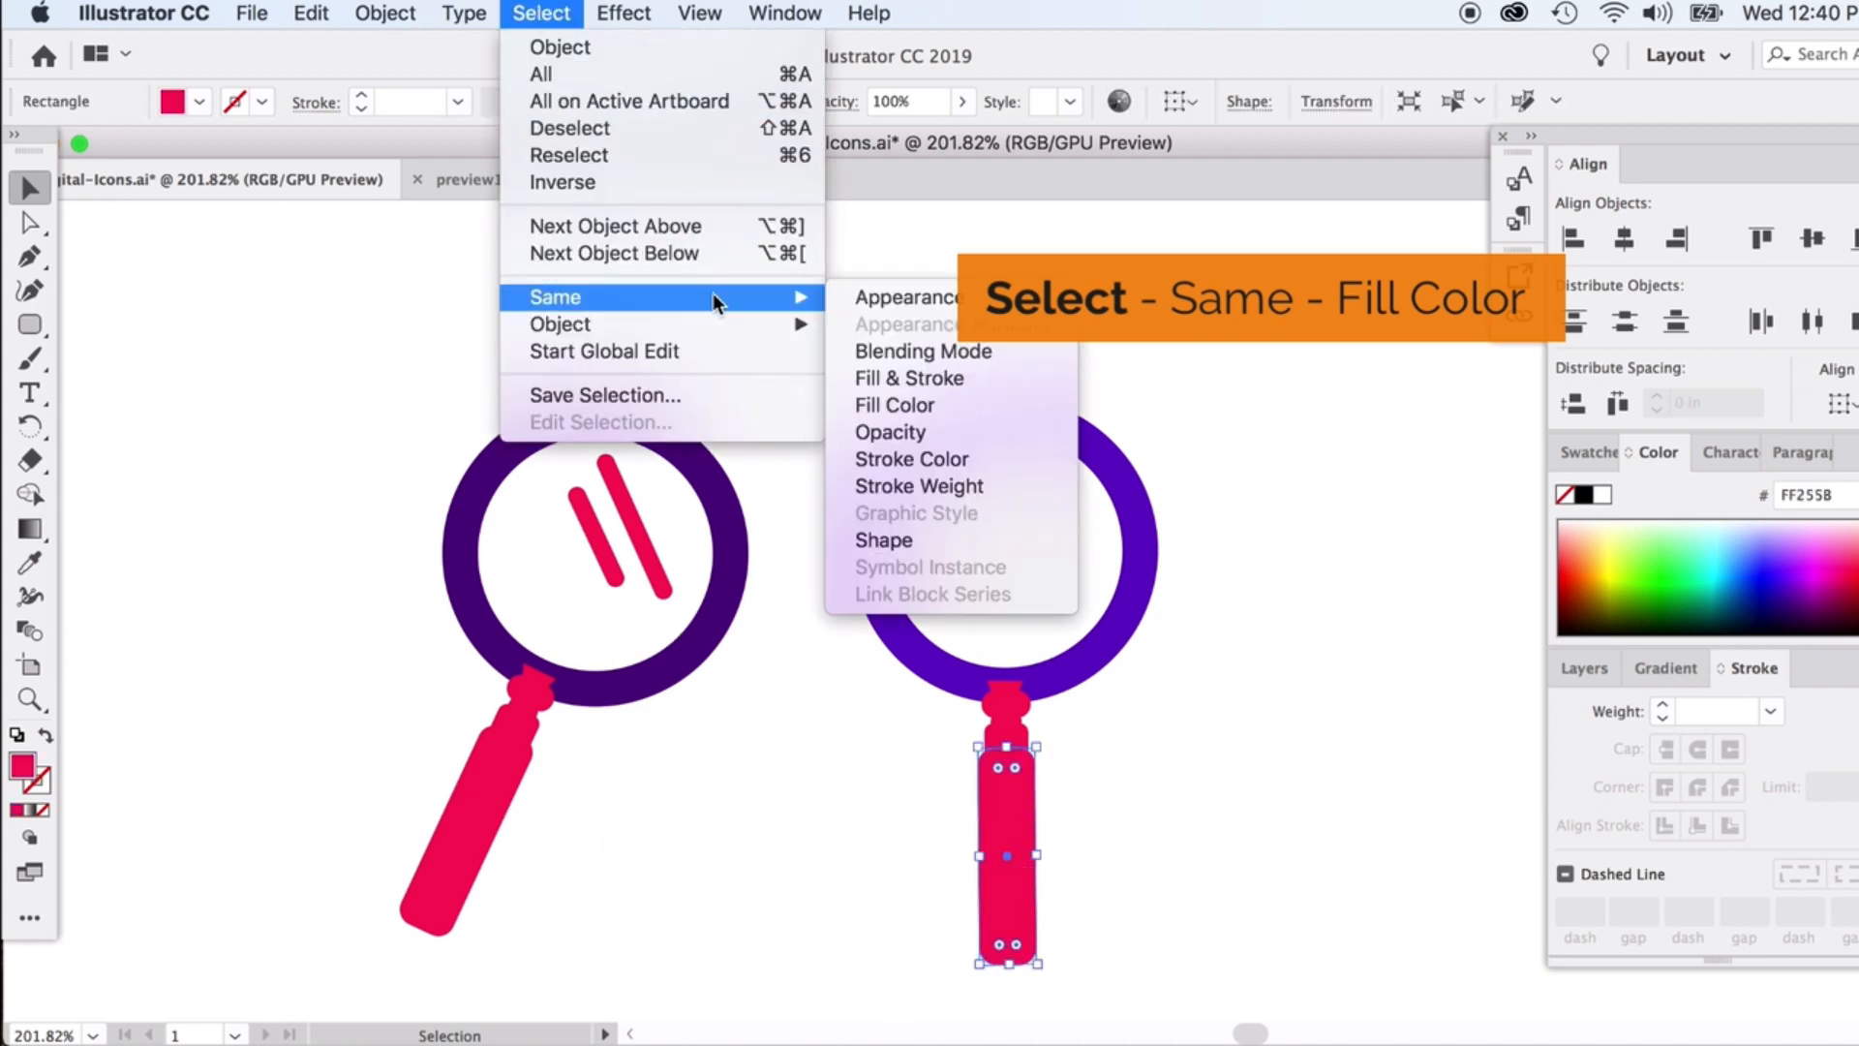
pyautogui.click(925, 403)
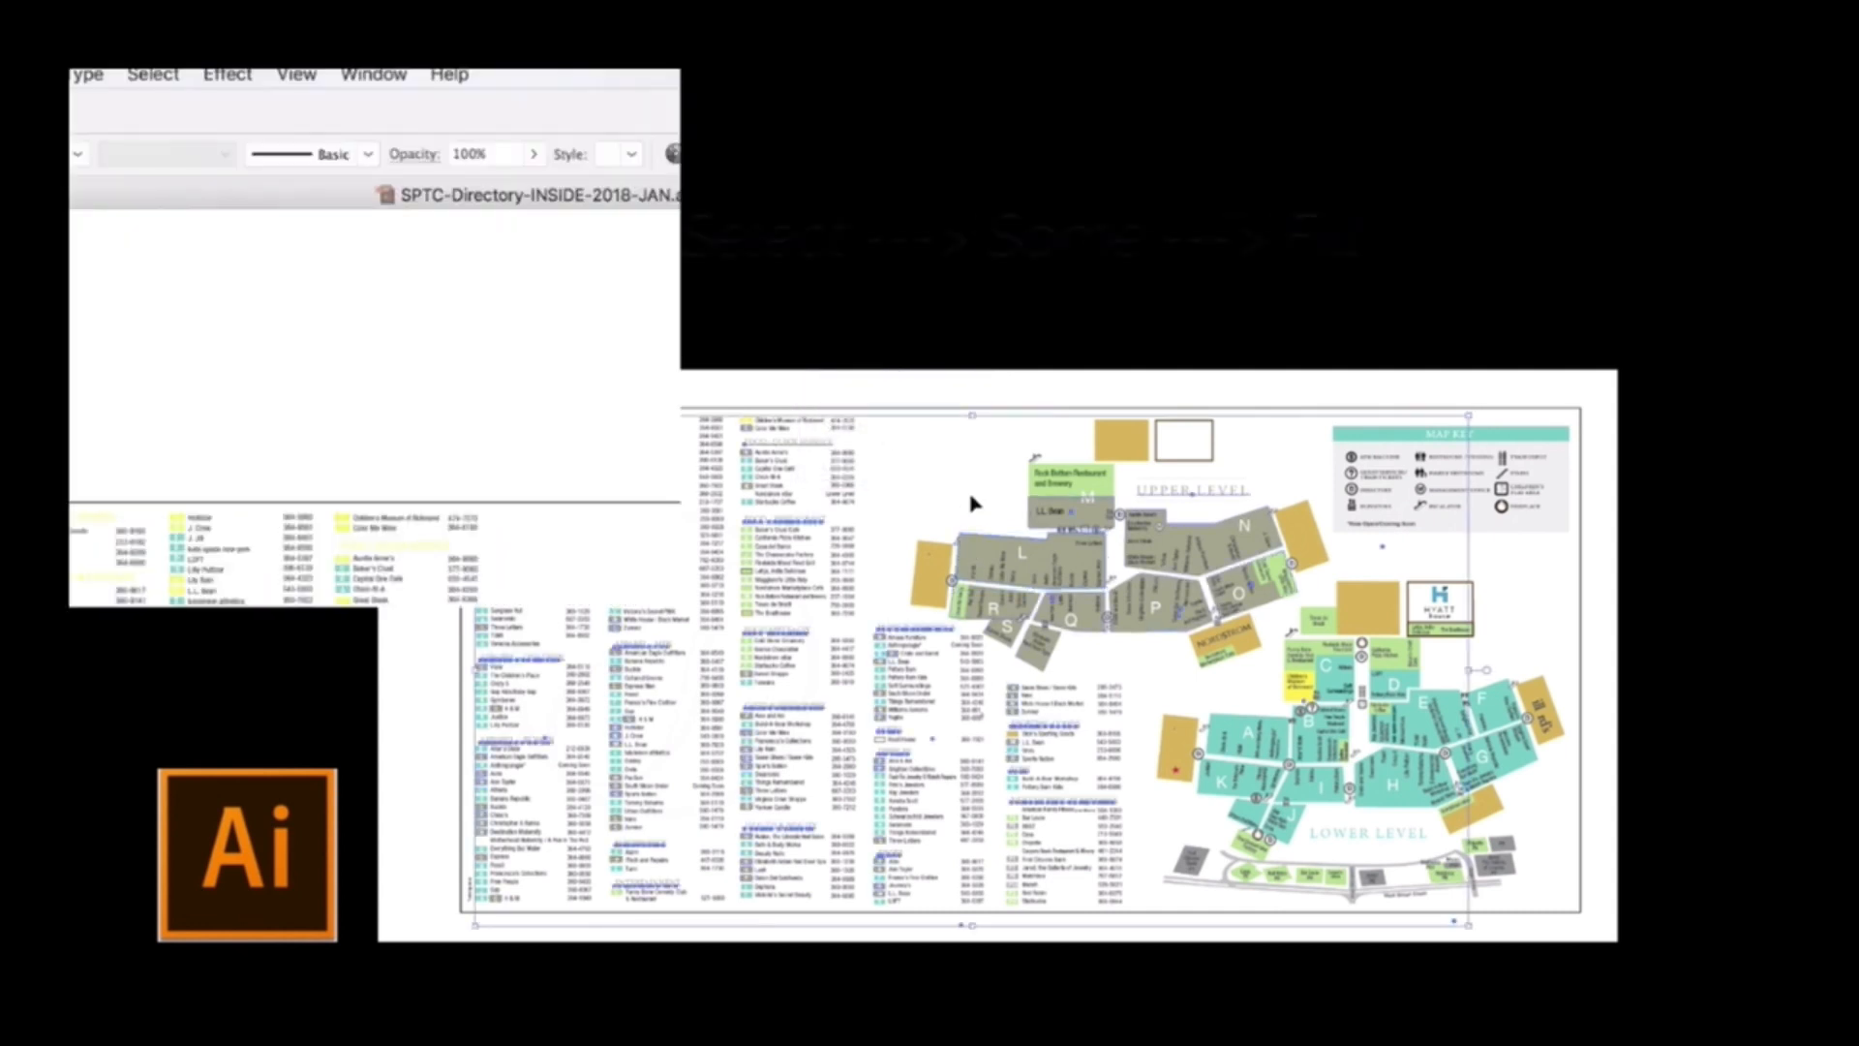
# Select all objects with the same grey-green fill in the mall directory and recolor them yellow (H 59°, S 88%, B 94%)
pyautogui.click(147, 75)
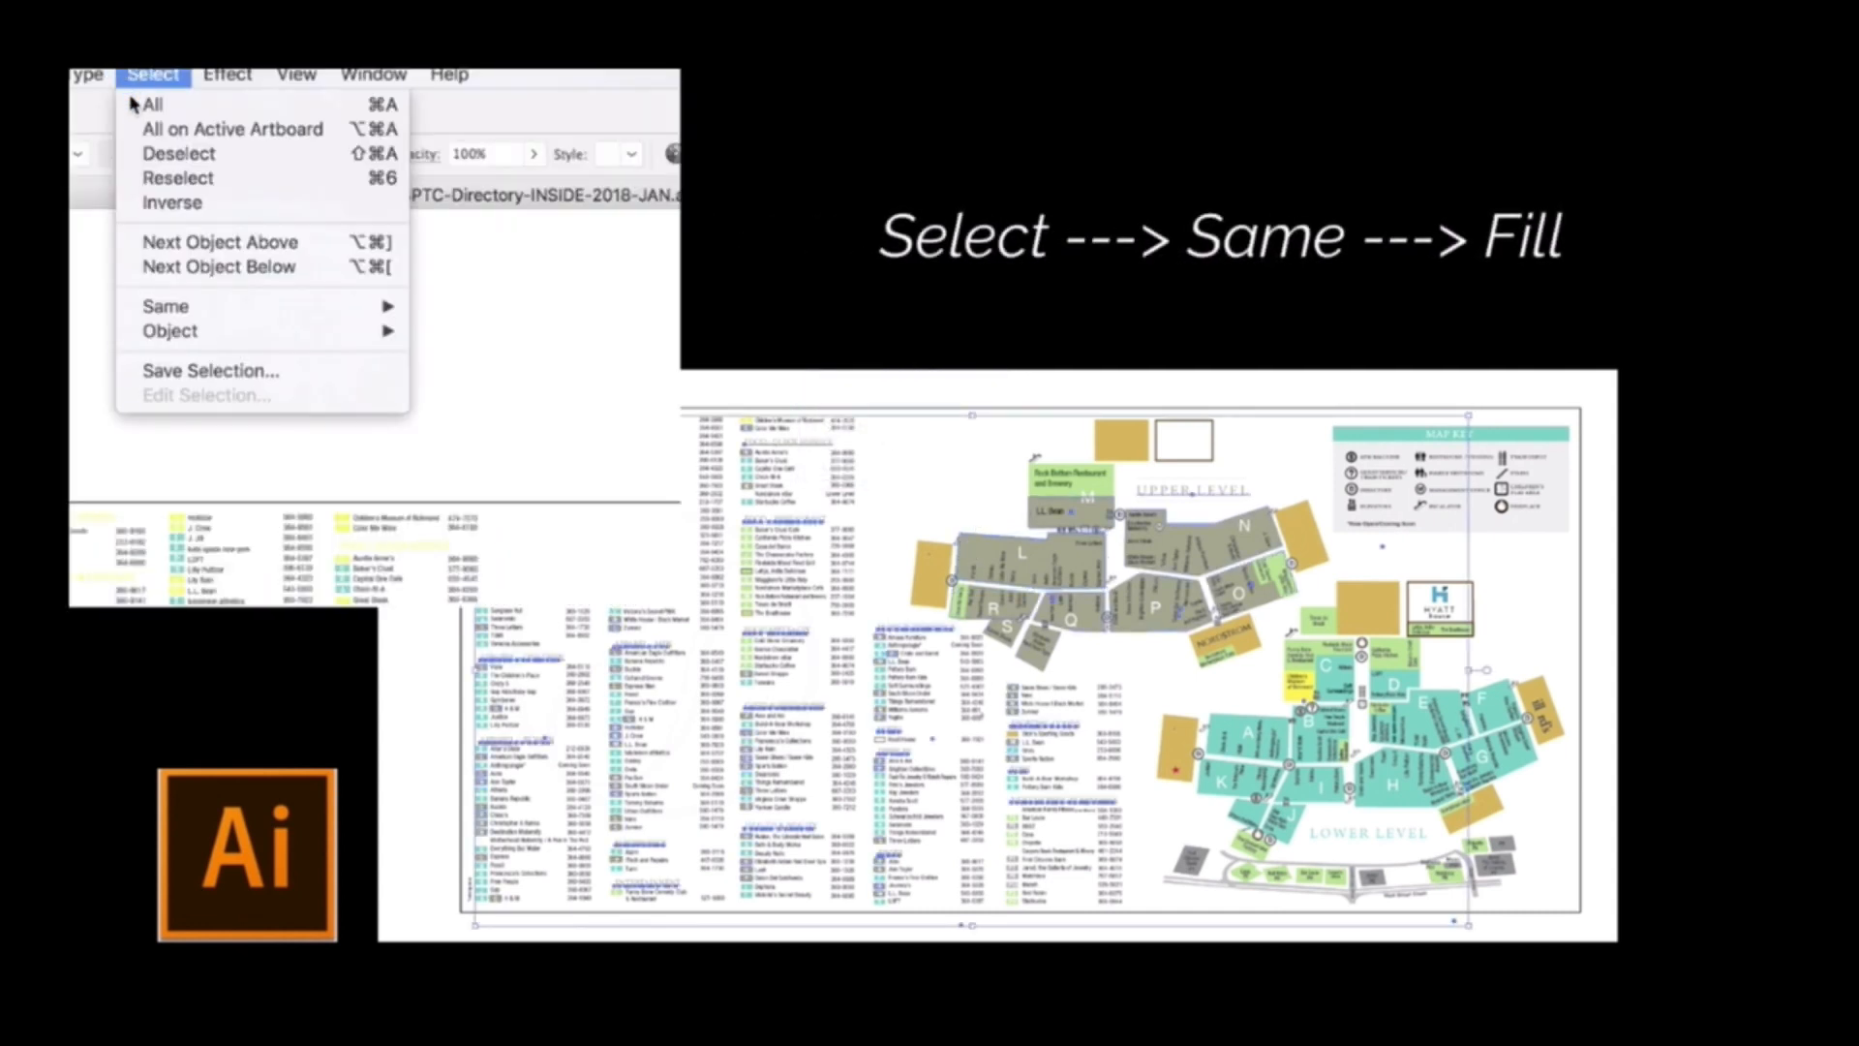
pyautogui.moveTo(325, 311)
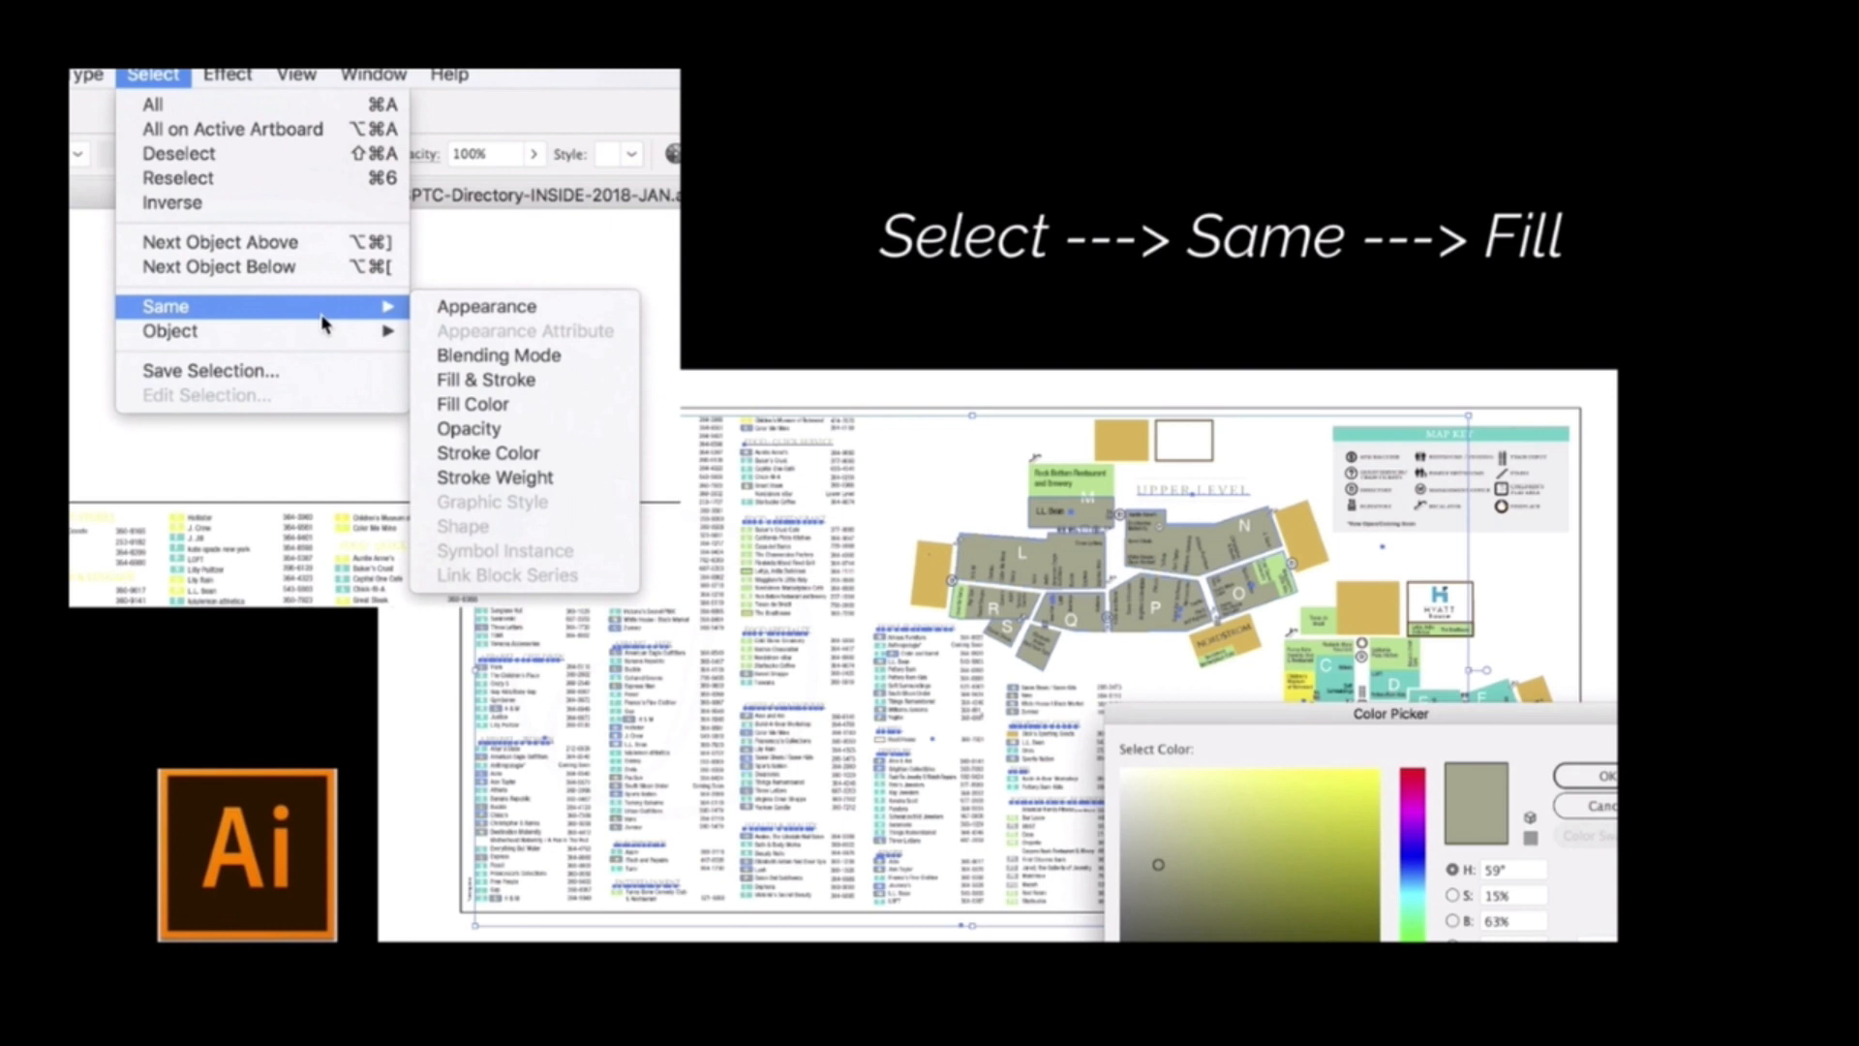
pyautogui.click(481, 407)
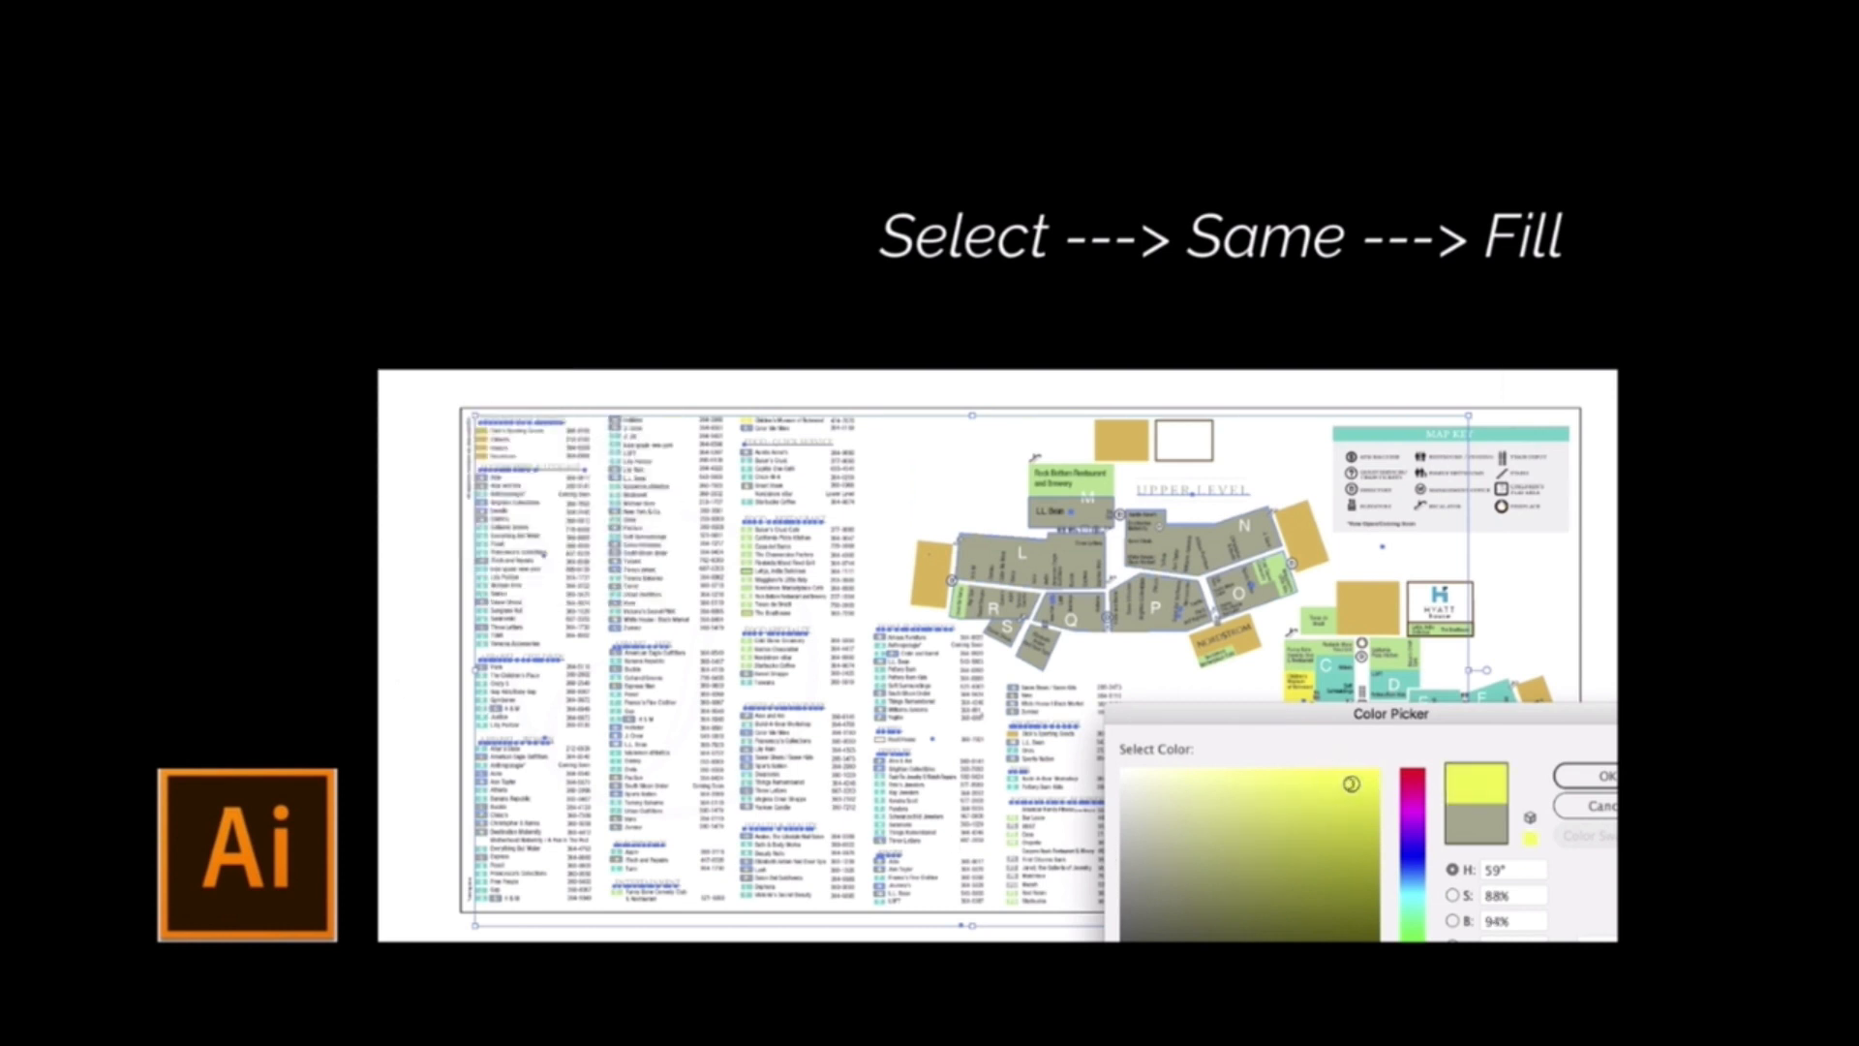
pyautogui.click(1602, 775)
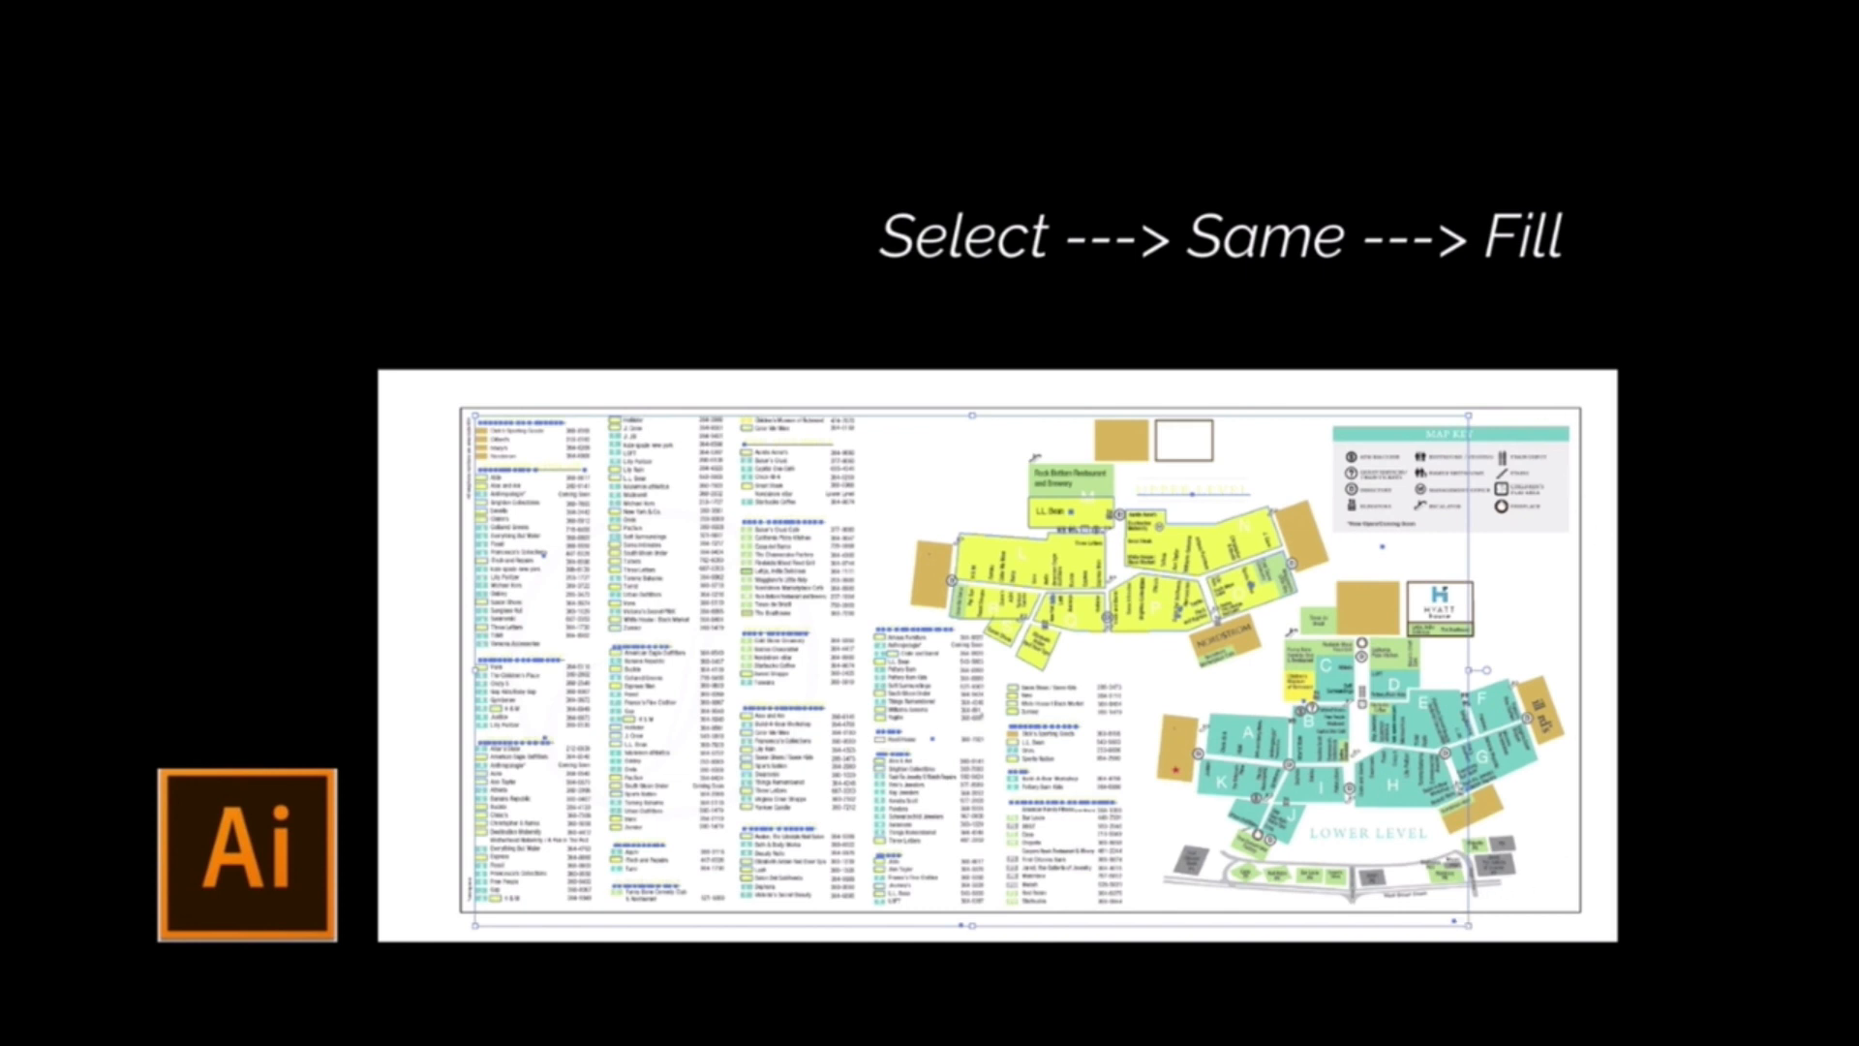
pyautogui.hotkey('ctrl', 'shift', 'a')
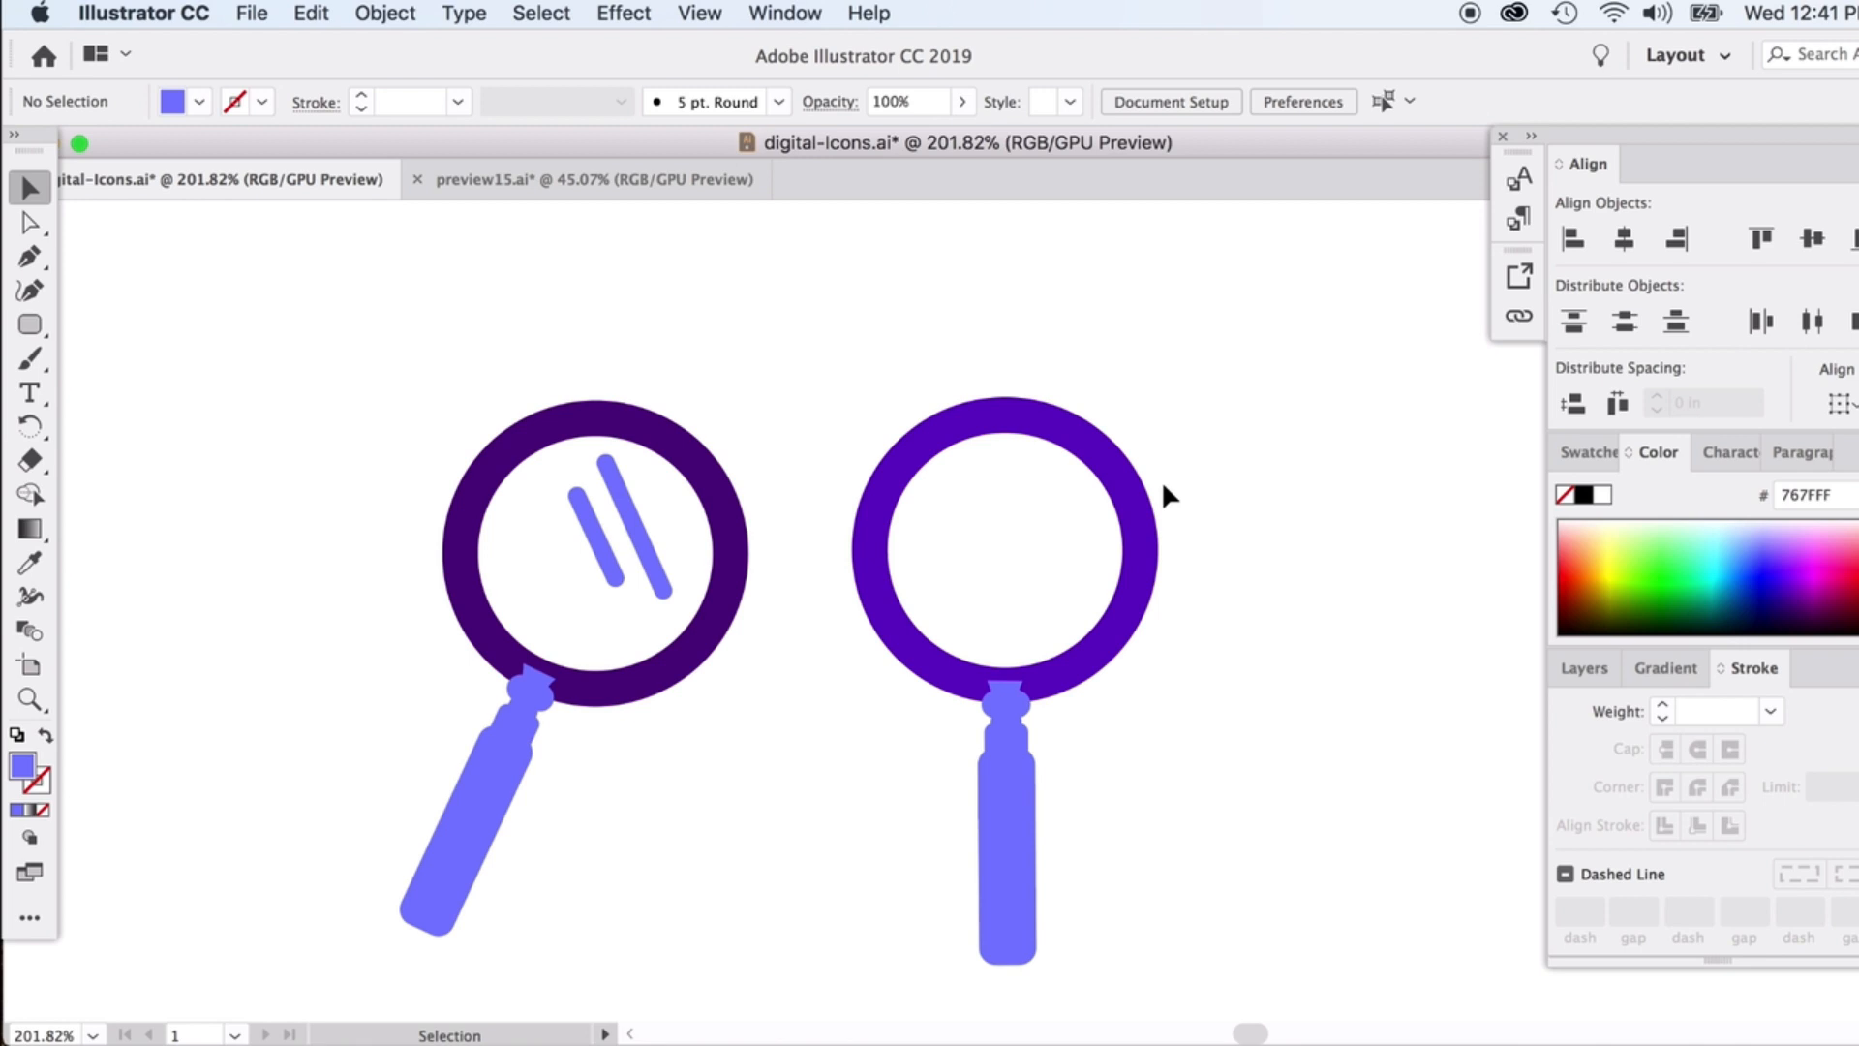
pyautogui.click(1104, 455)
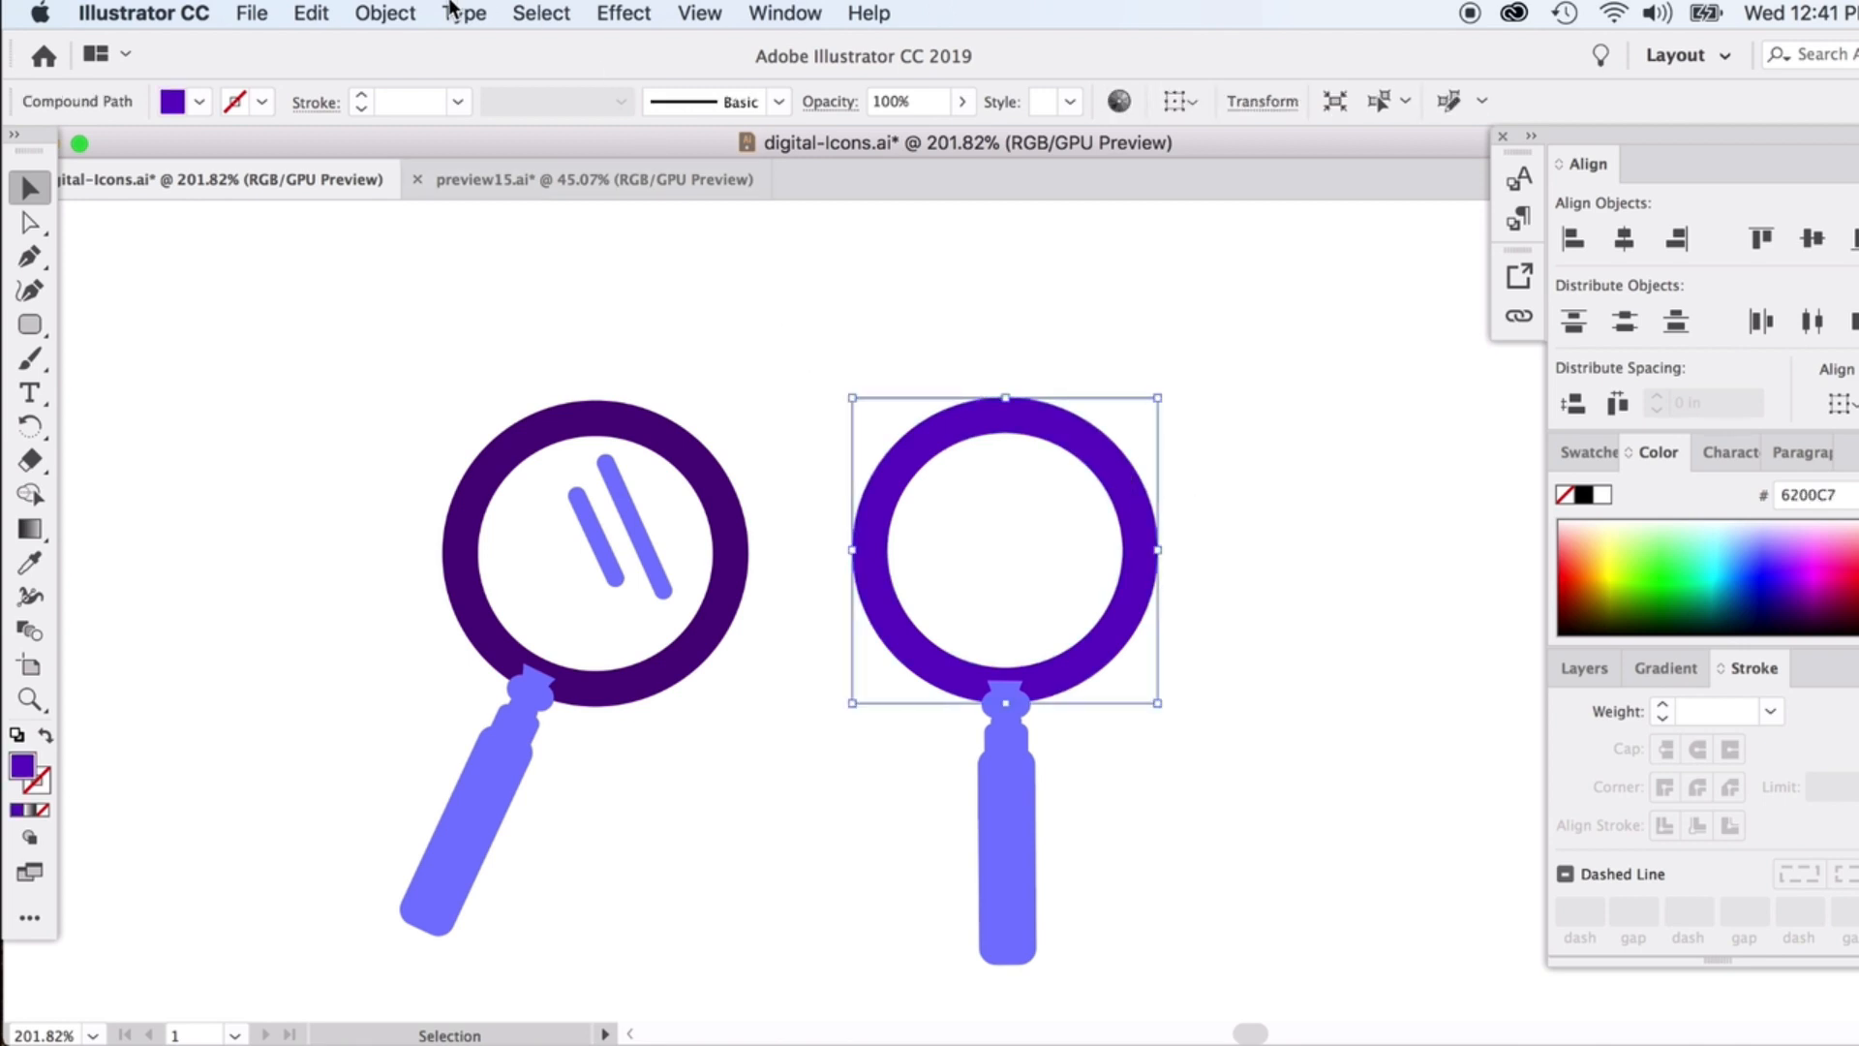
pyautogui.click(450, 9)
pyautogui.moveTo(532, 9)
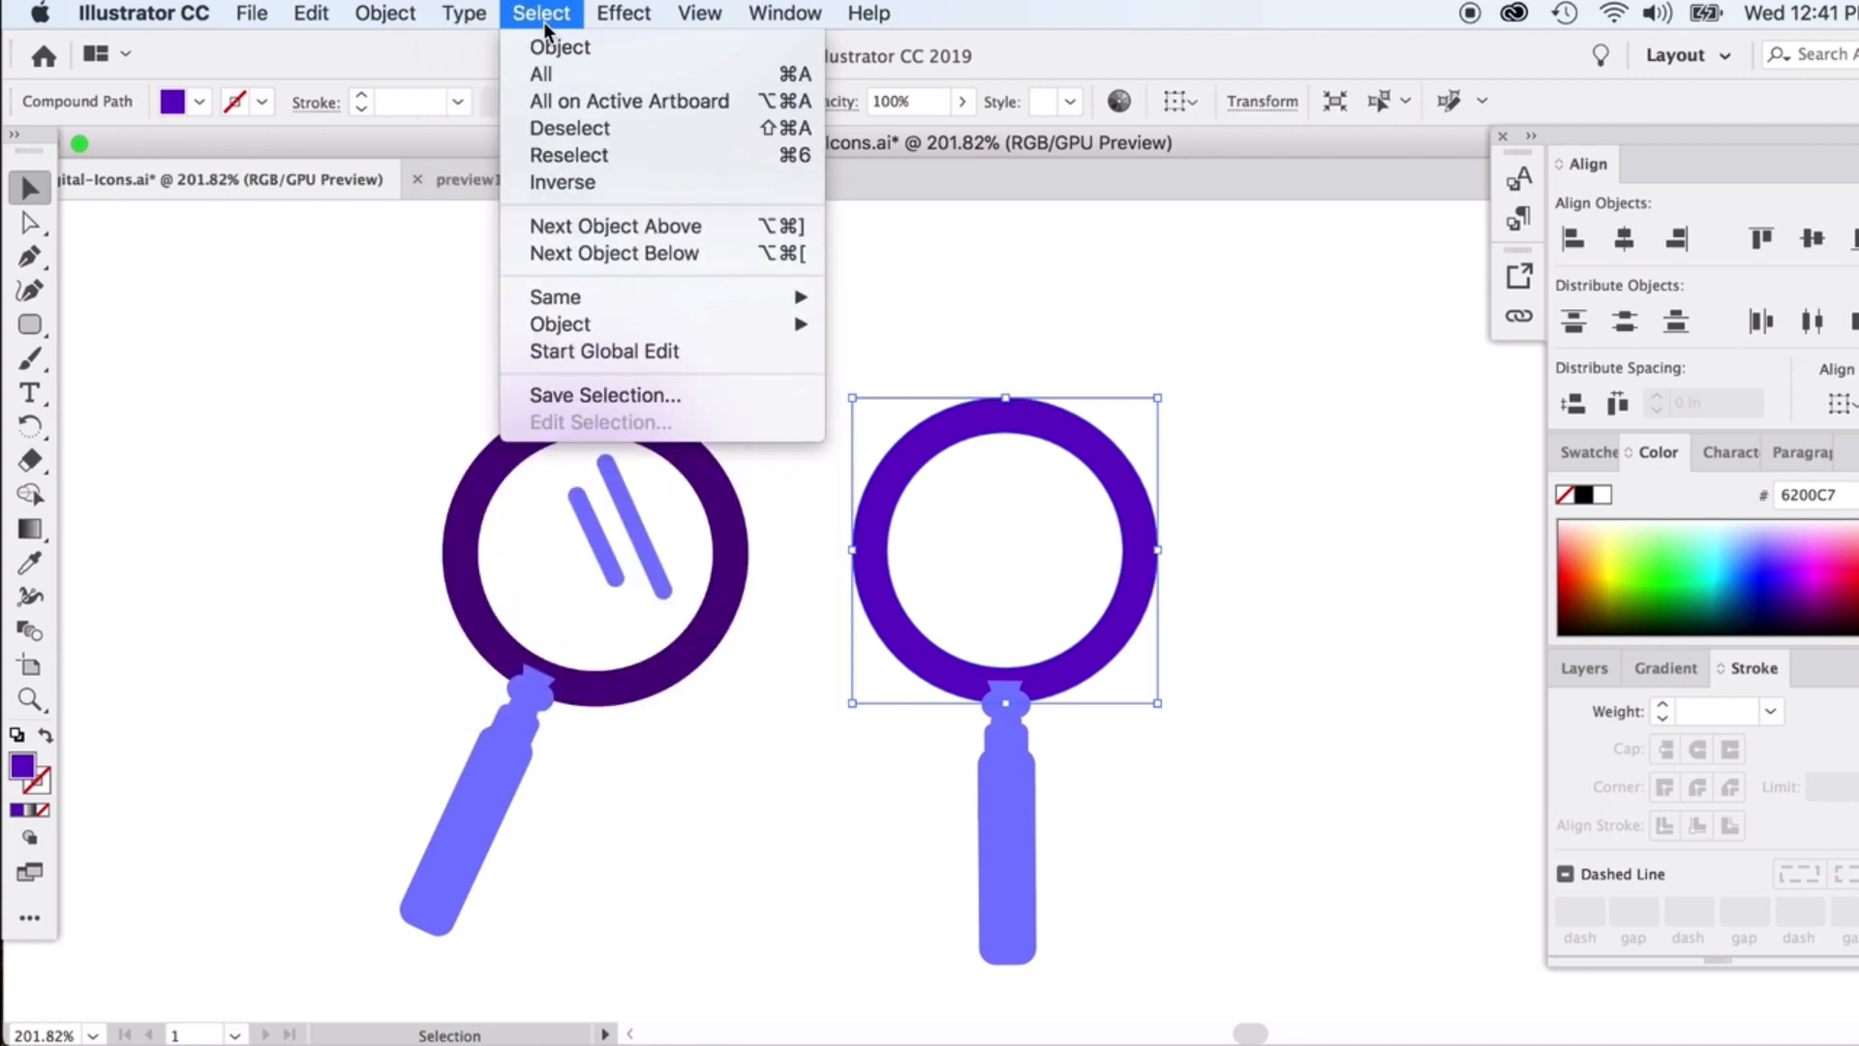
pyautogui.moveTo(718, 296)
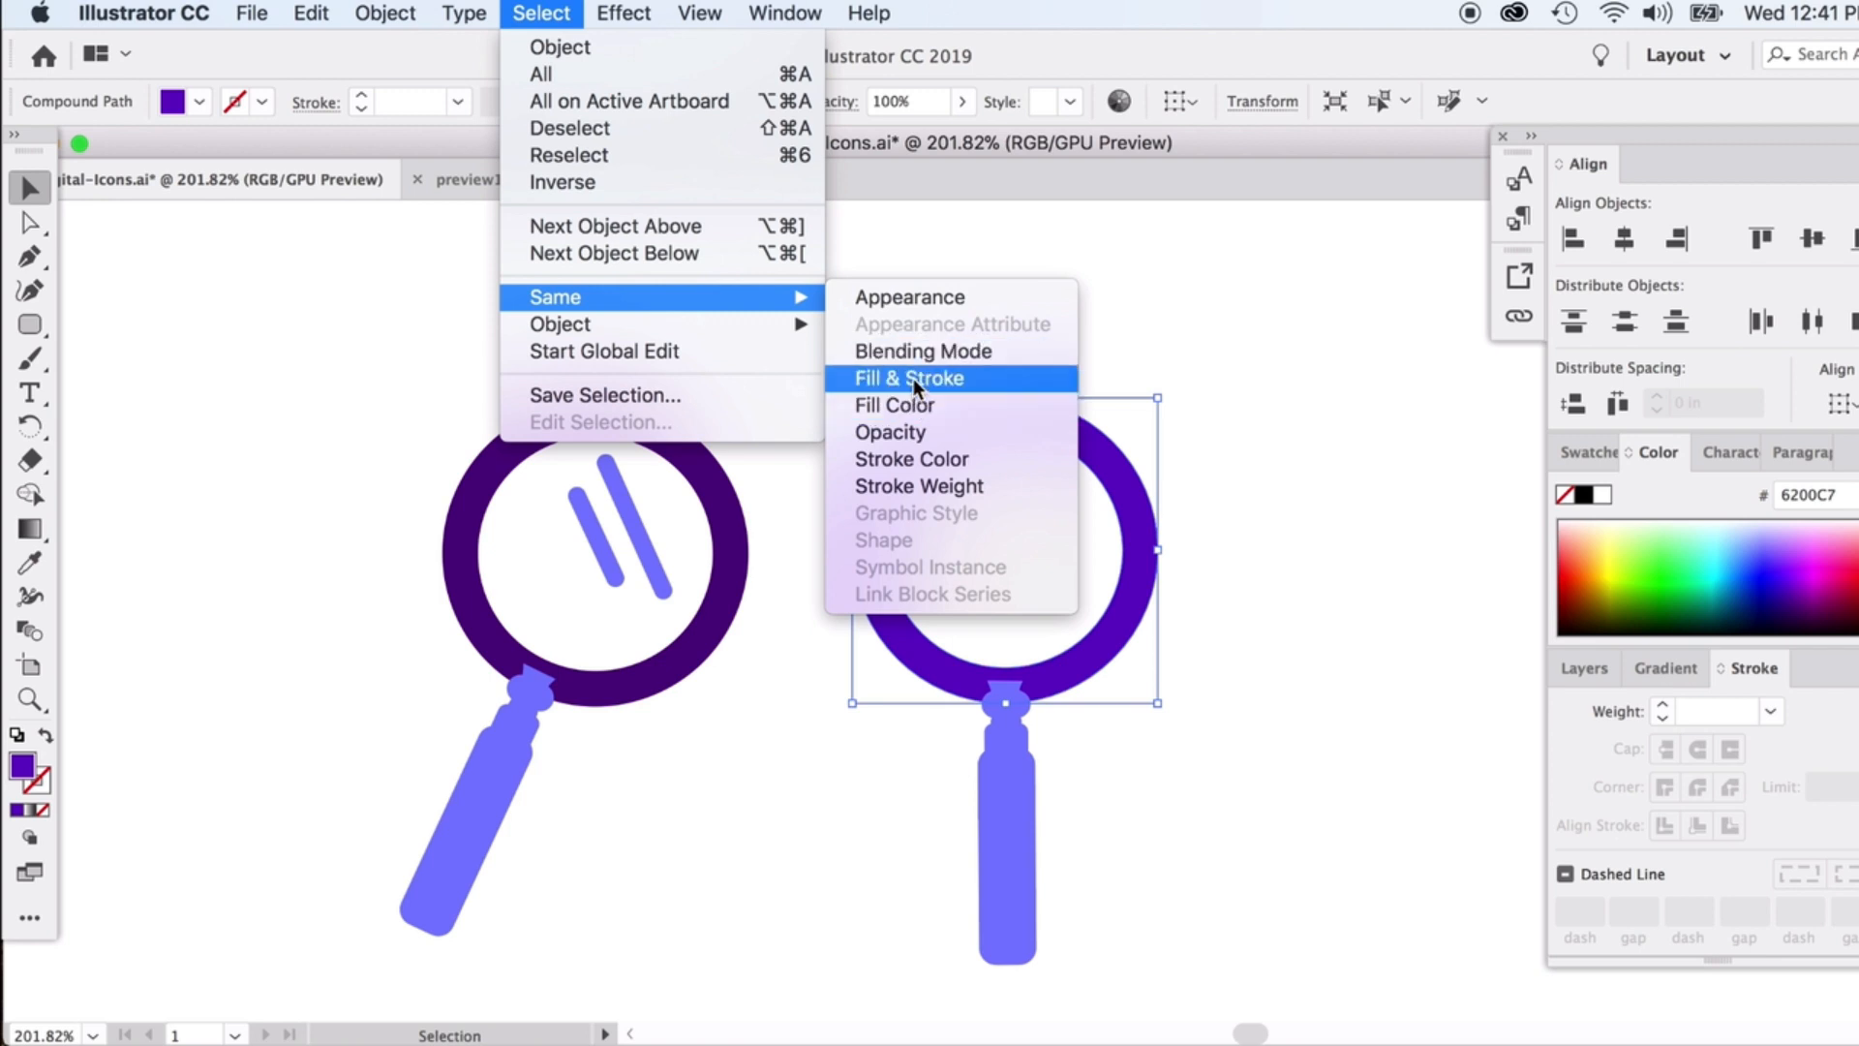
pyautogui.click(331, 389)
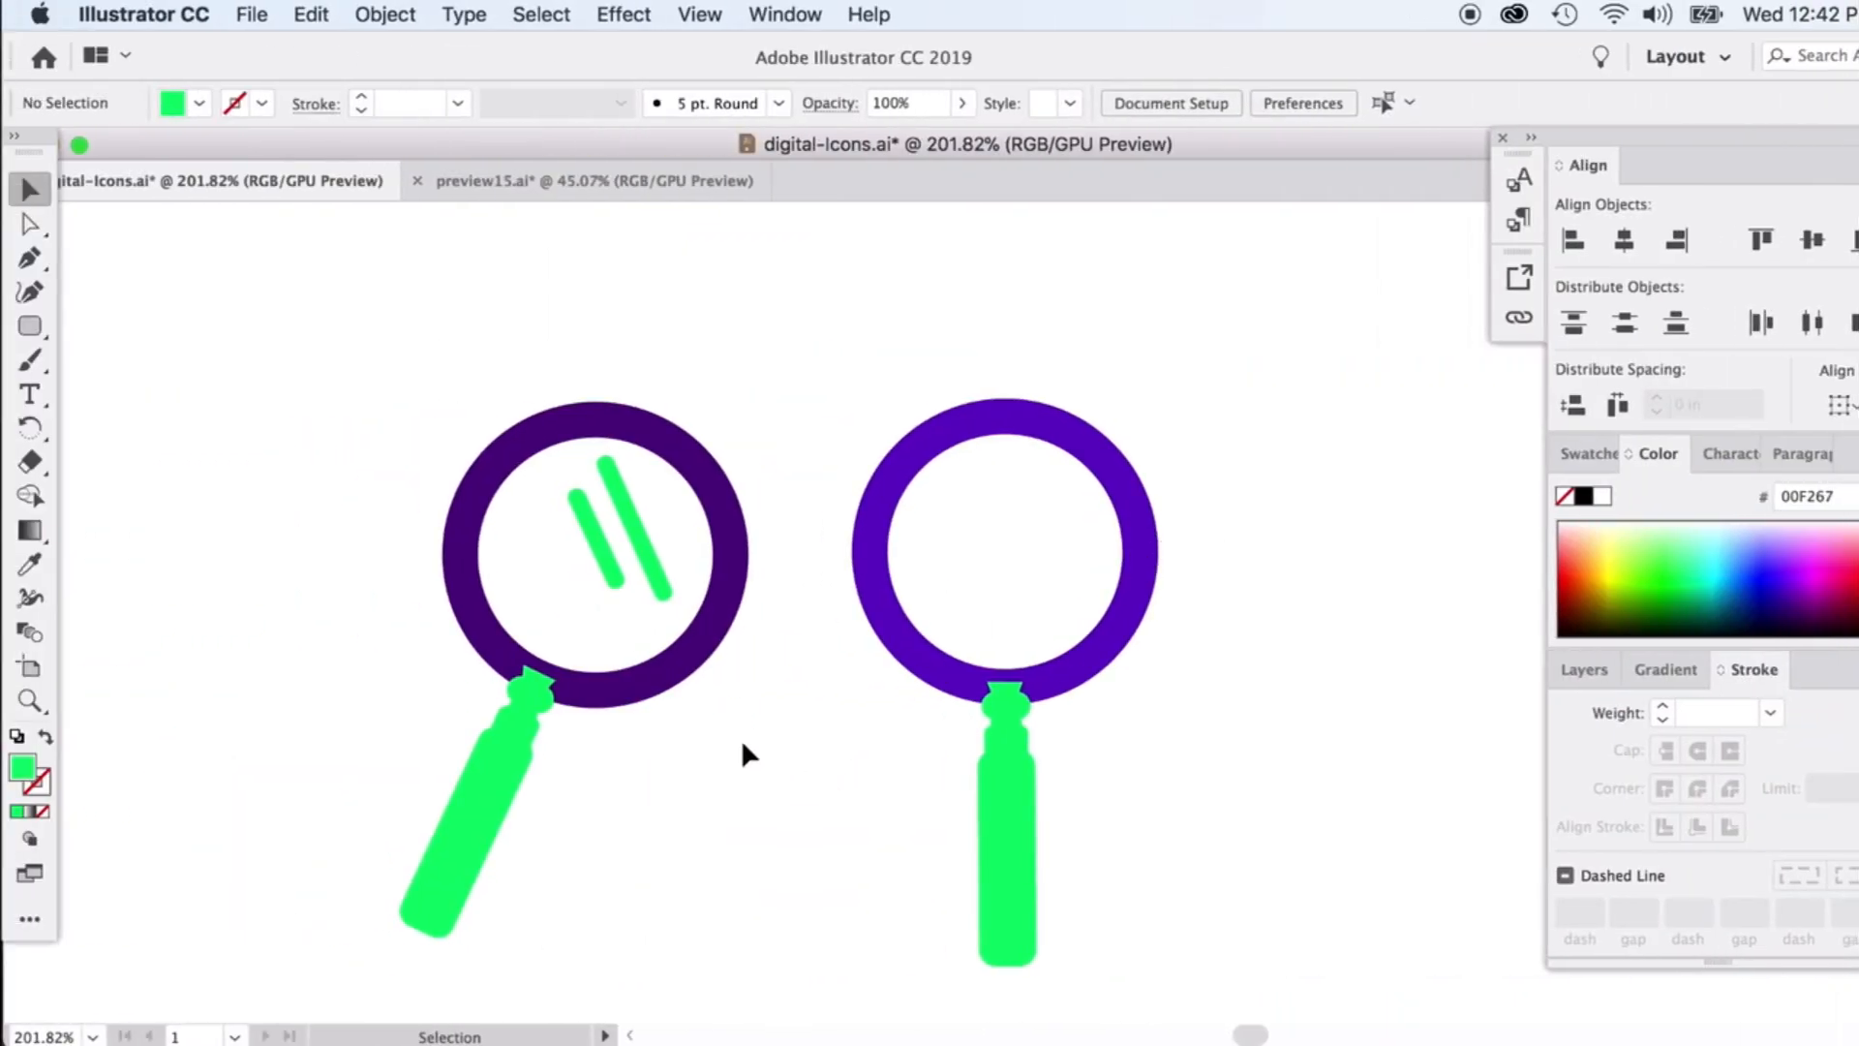
# Select all the green handle pieces of the left magnifying glass without its ring and group them
pyautogui.click(485, 764)
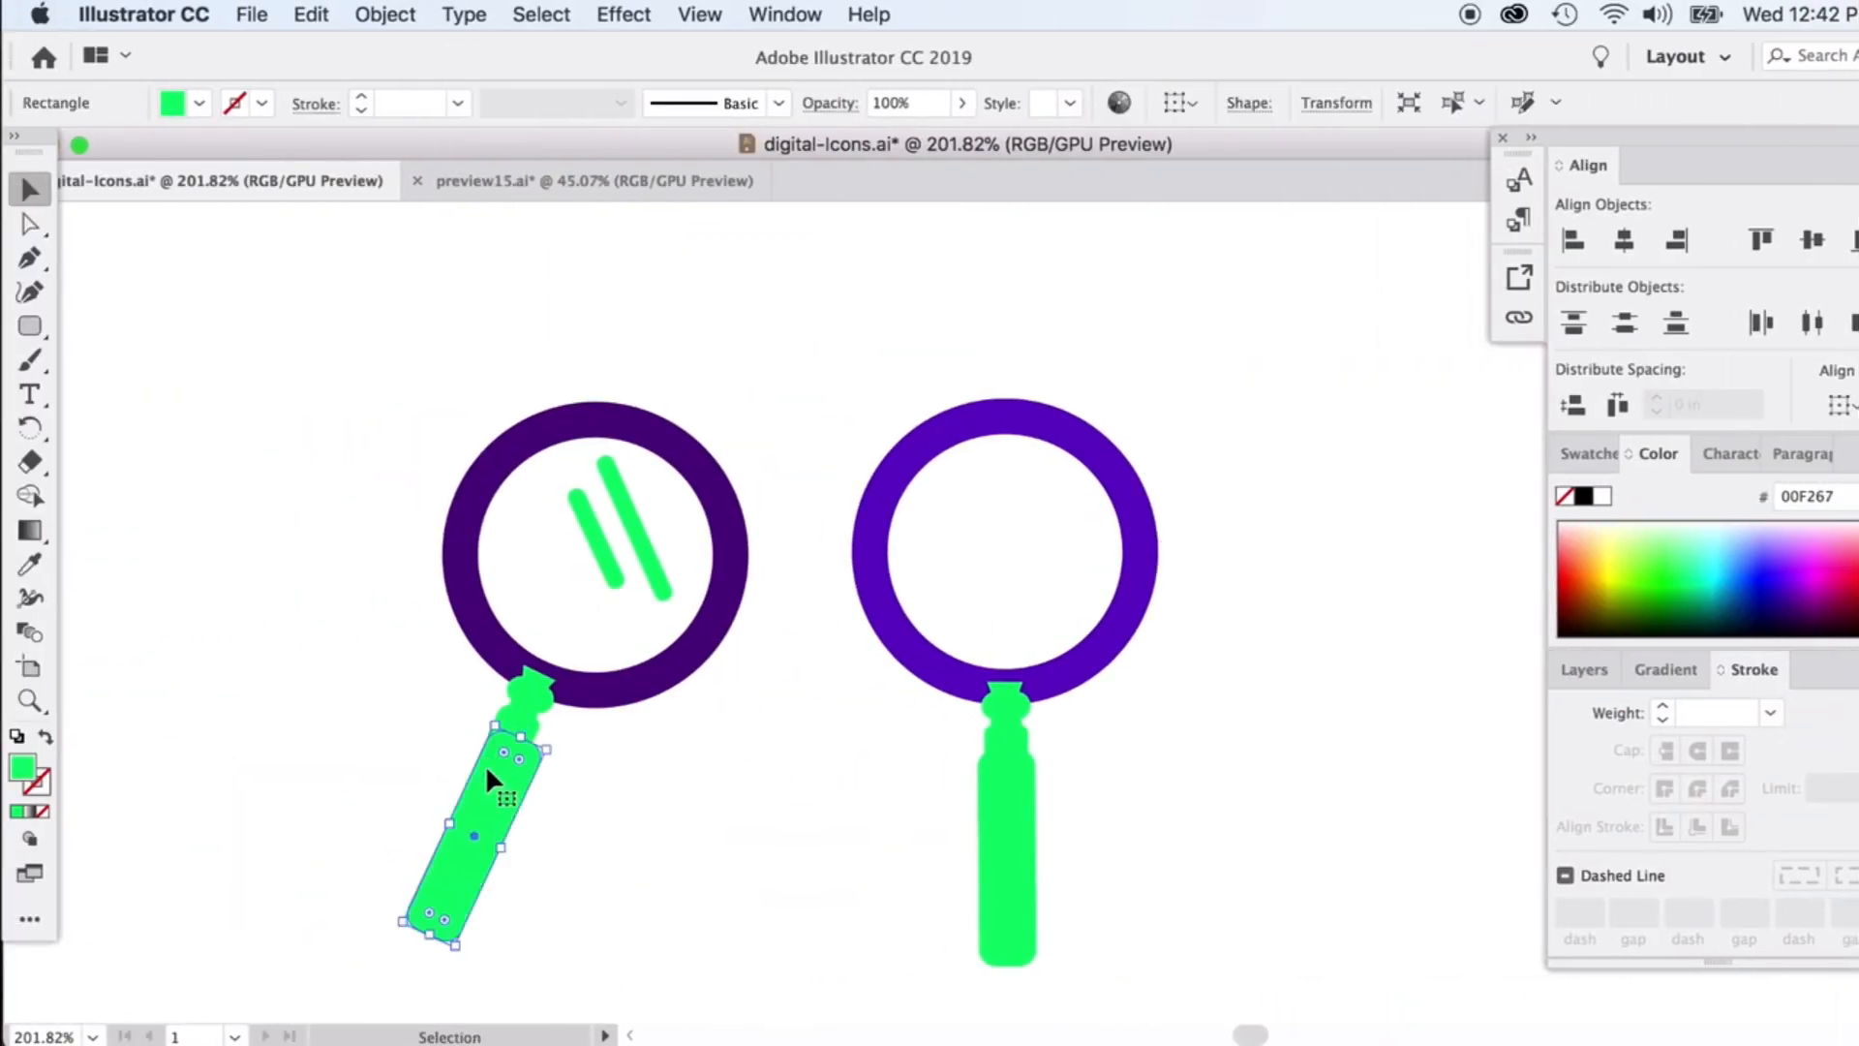
pyautogui.click(575, 800)
pyautogui.click(539, 684)
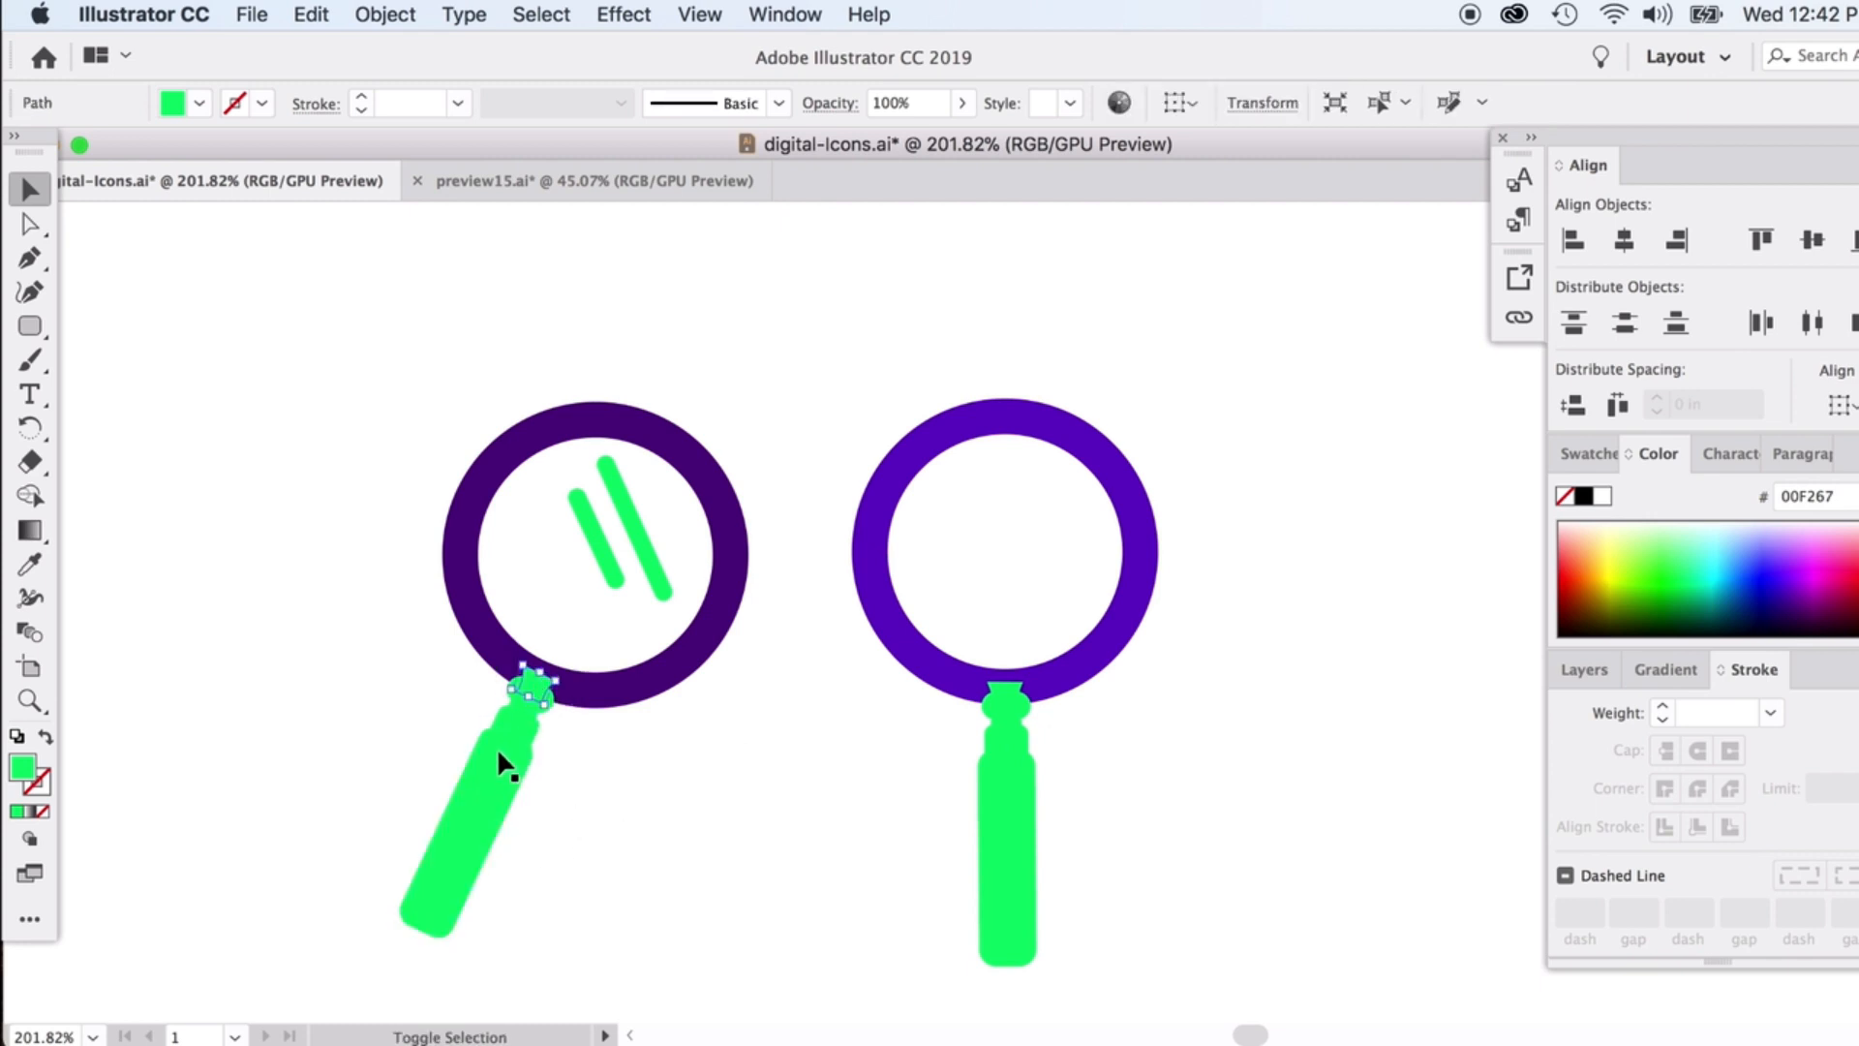
pyautogui.click(519, 717)
pyautogui.moveTo(386, 695); pyautogui.dragTo(552, 873)
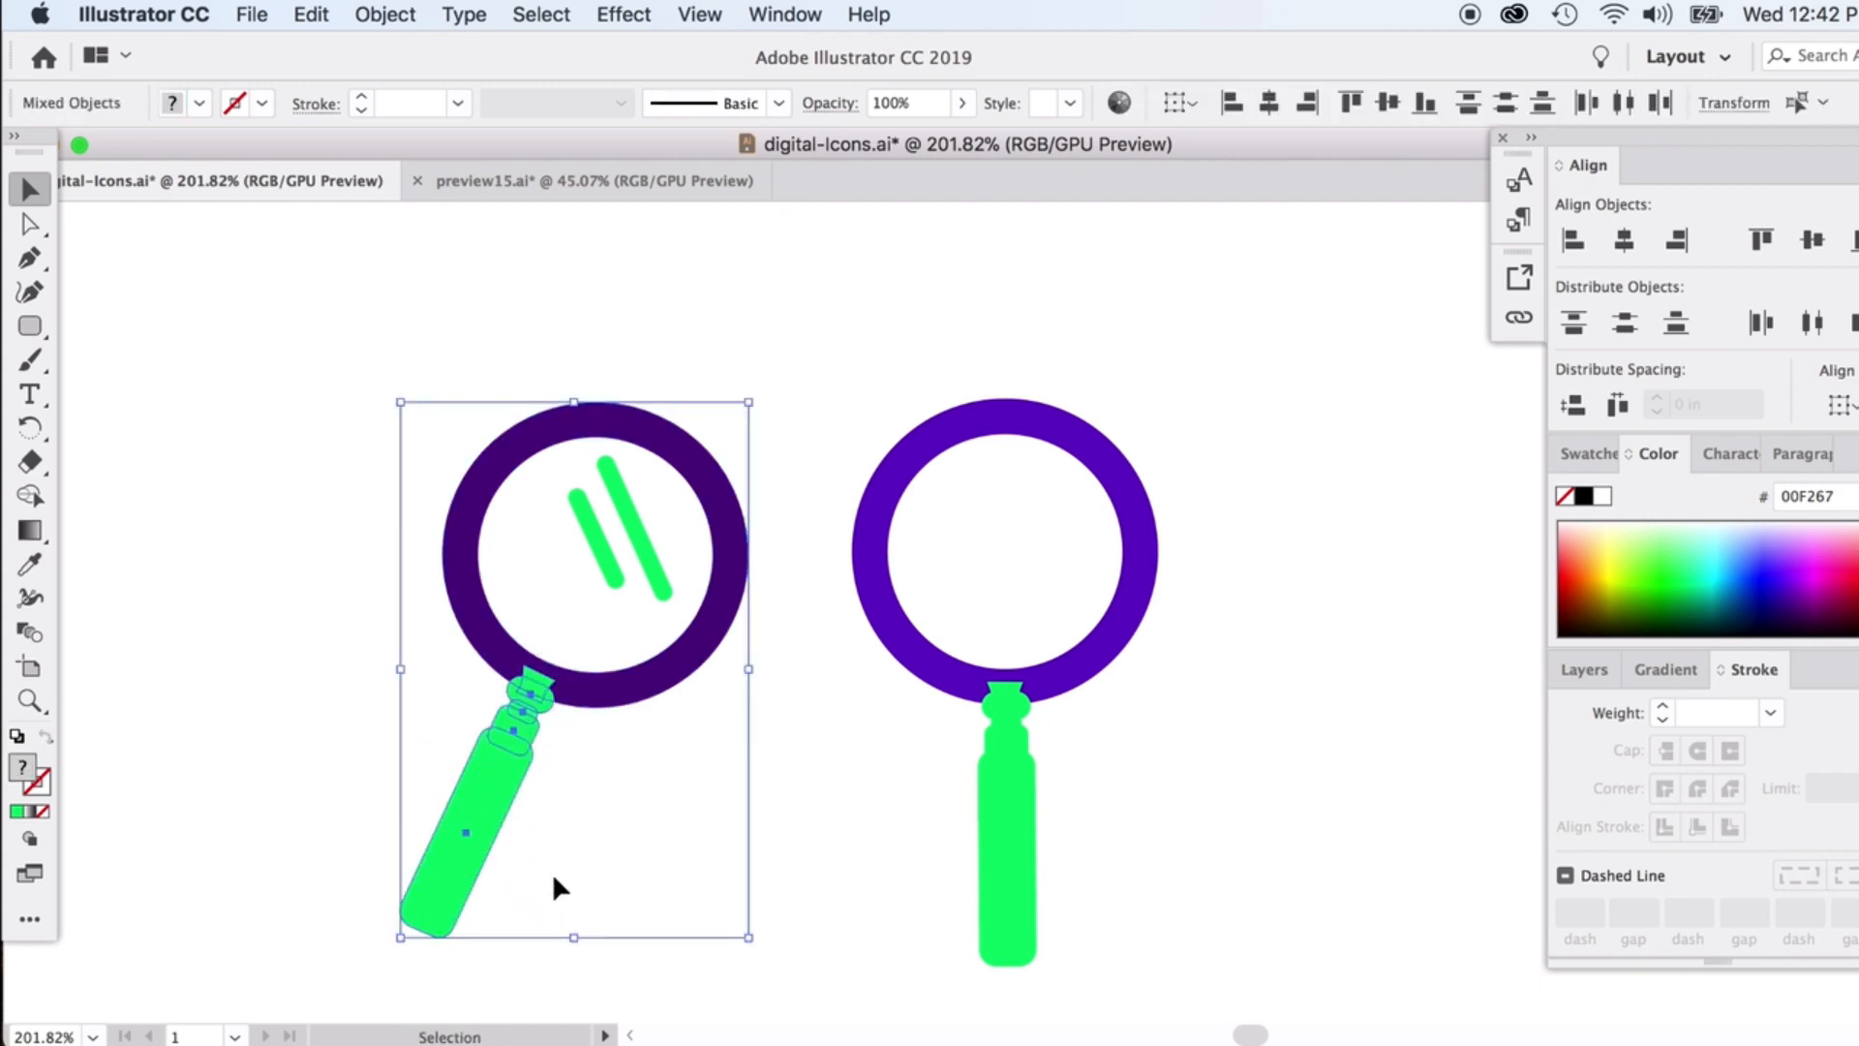
pyautogui.keyDown('shift'); pyautogui.click(475, 616); pyautogui.keyUp('shift')
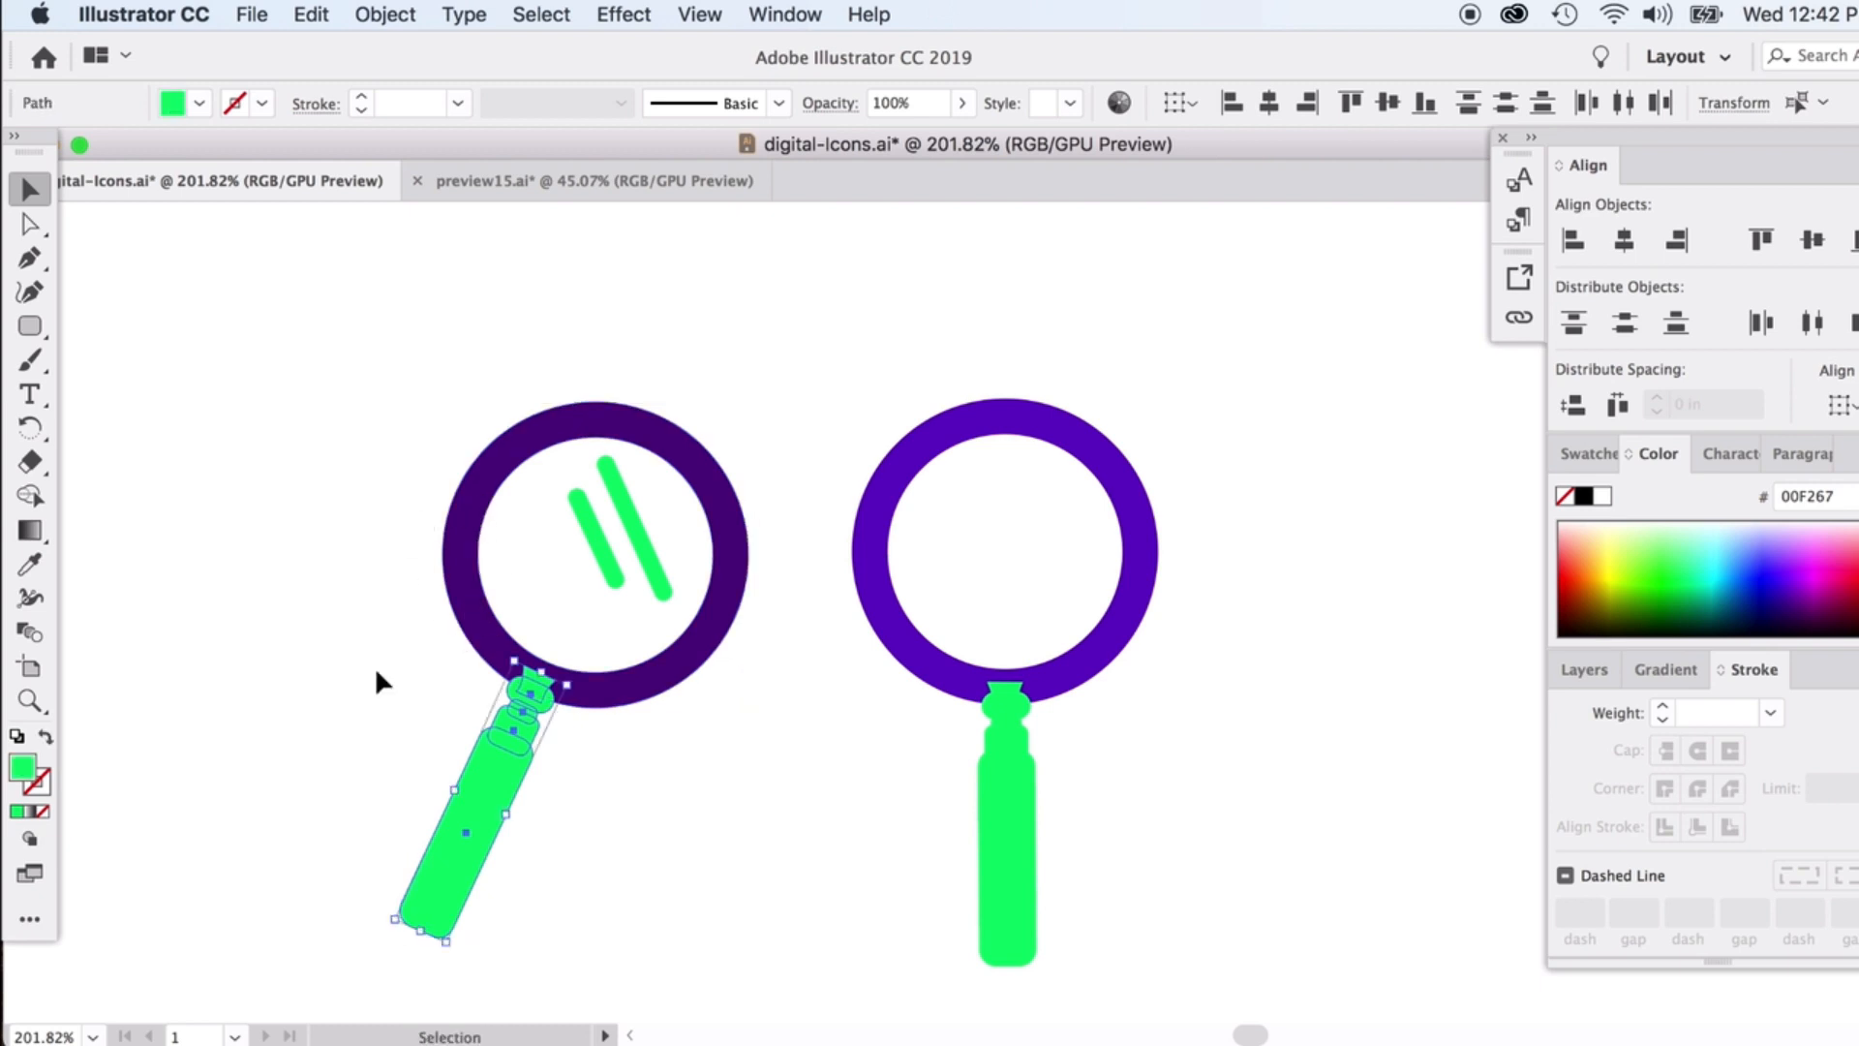
pyautogui.rightClick(500, 775)
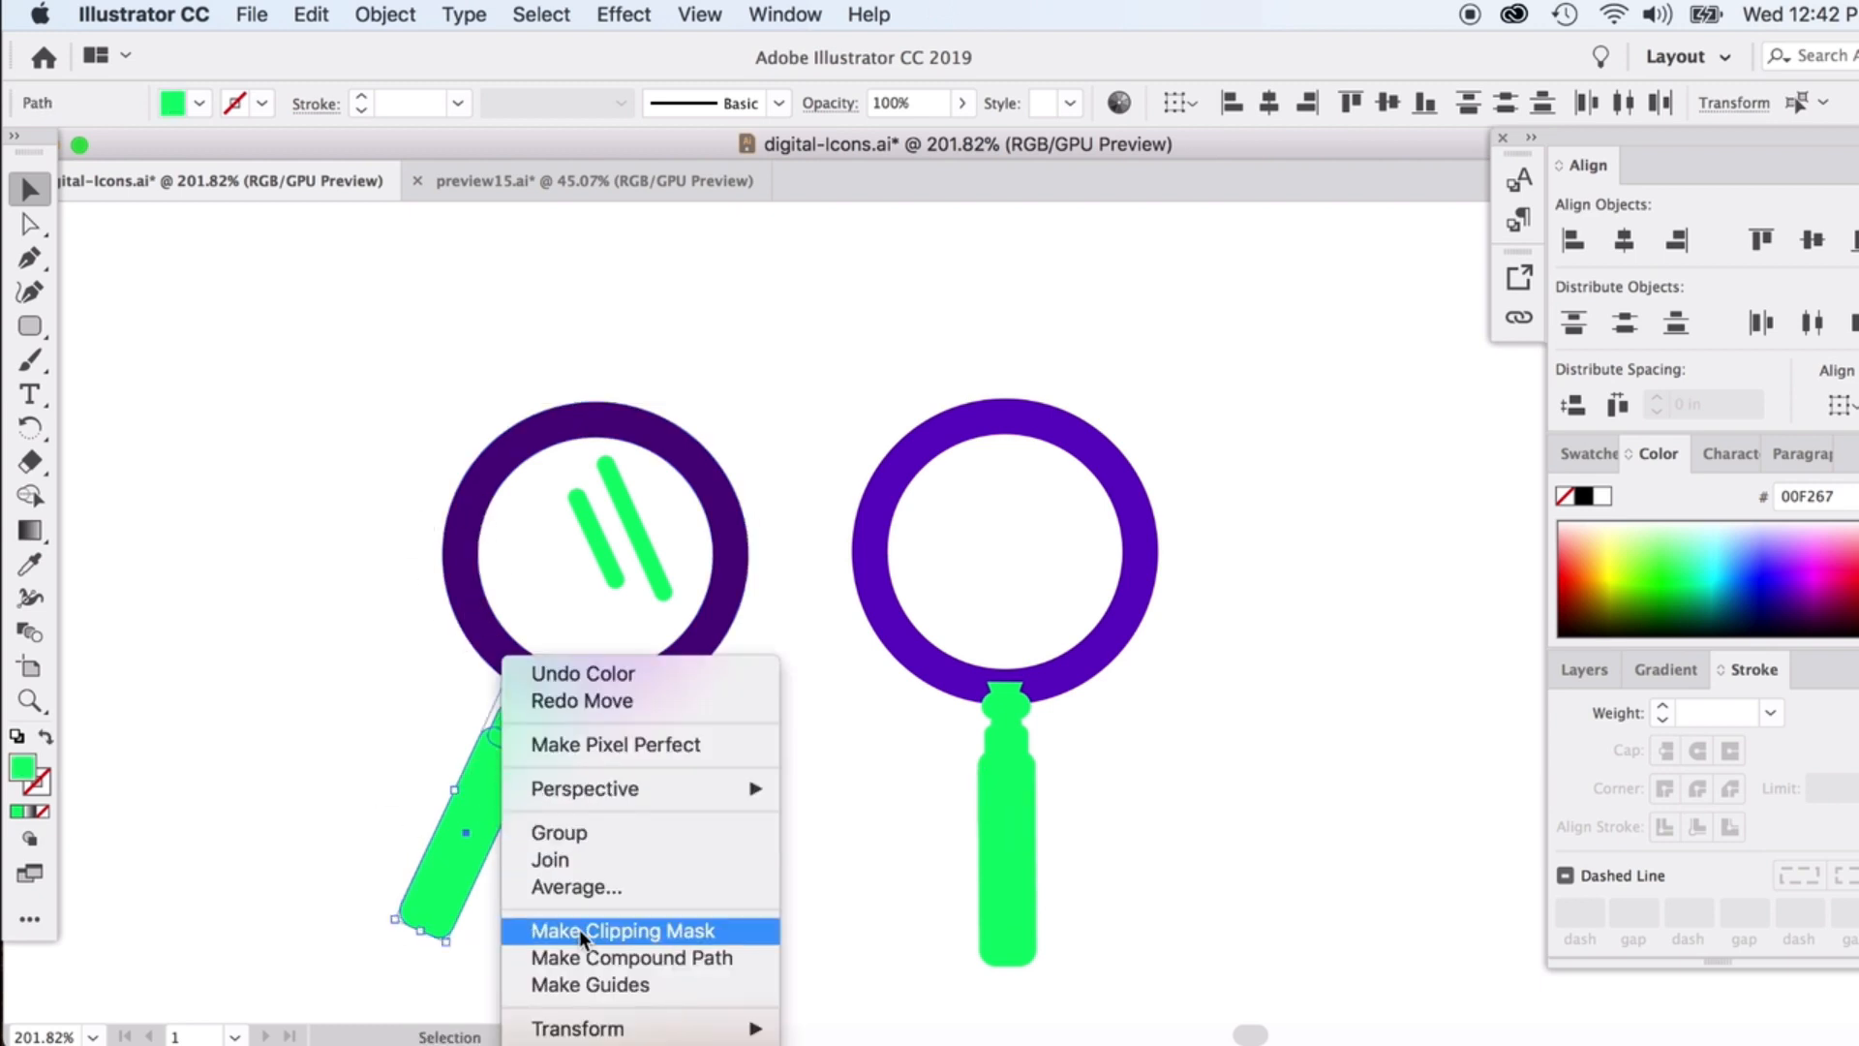
pyautogui.click(571, 835)
# Select all the green handle pieces of the right magnifying glass without its ring and group them
pyautogui.click(1017, 706)
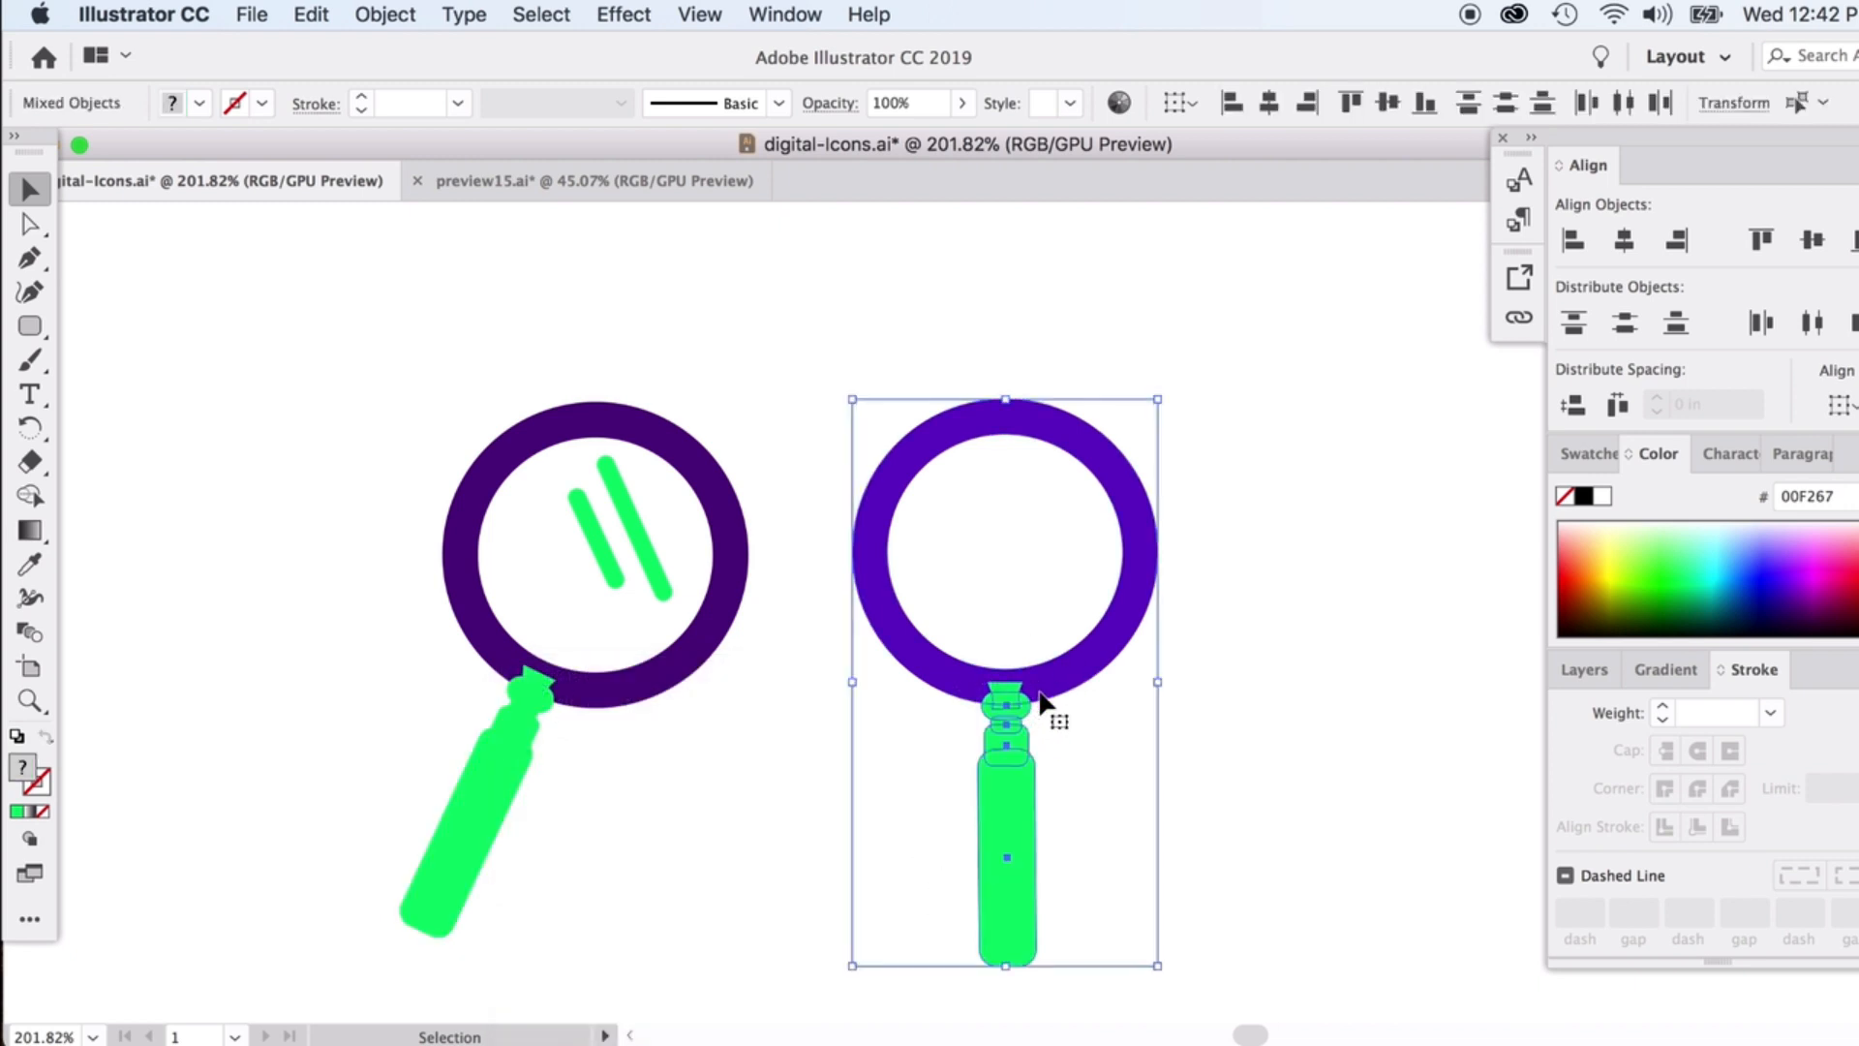
pyautogui.keyDown('shift'); pyautogui.click(1061, 693); pyautogui.keyUp('shift')
pyautogui.rightClick(1019, 668)
pyautogui.click(1077, 835)
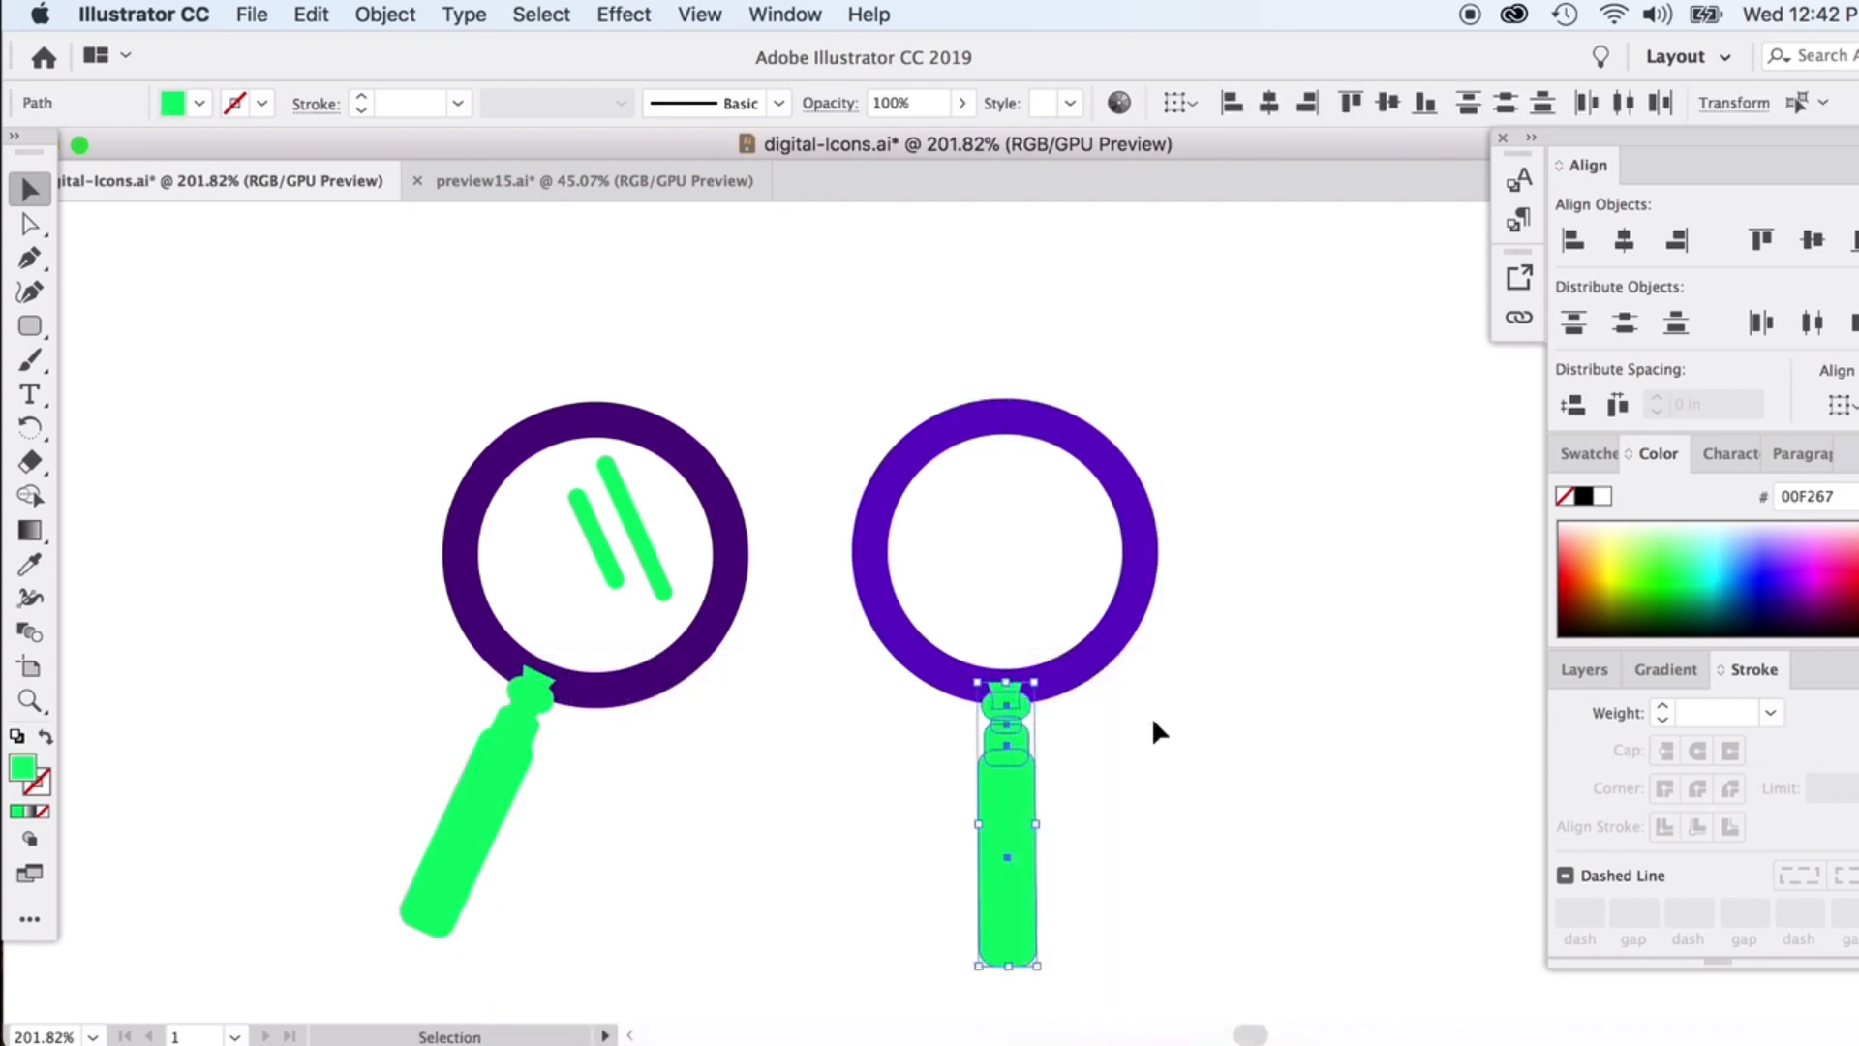
pyautogui.click(1008, 763)
pyautogui.moveTo(1078, 671)
pyautogui.mouseDown()
pyautogui.moveTo(1121, 560)
pyautogui.moveTo(1080, 670)
pyautogui.mouseUp()
pyautogui.click(1090, 707)
# Select both grouped handles and send them behind the purple rings
pyautogui.click(1003, 796)
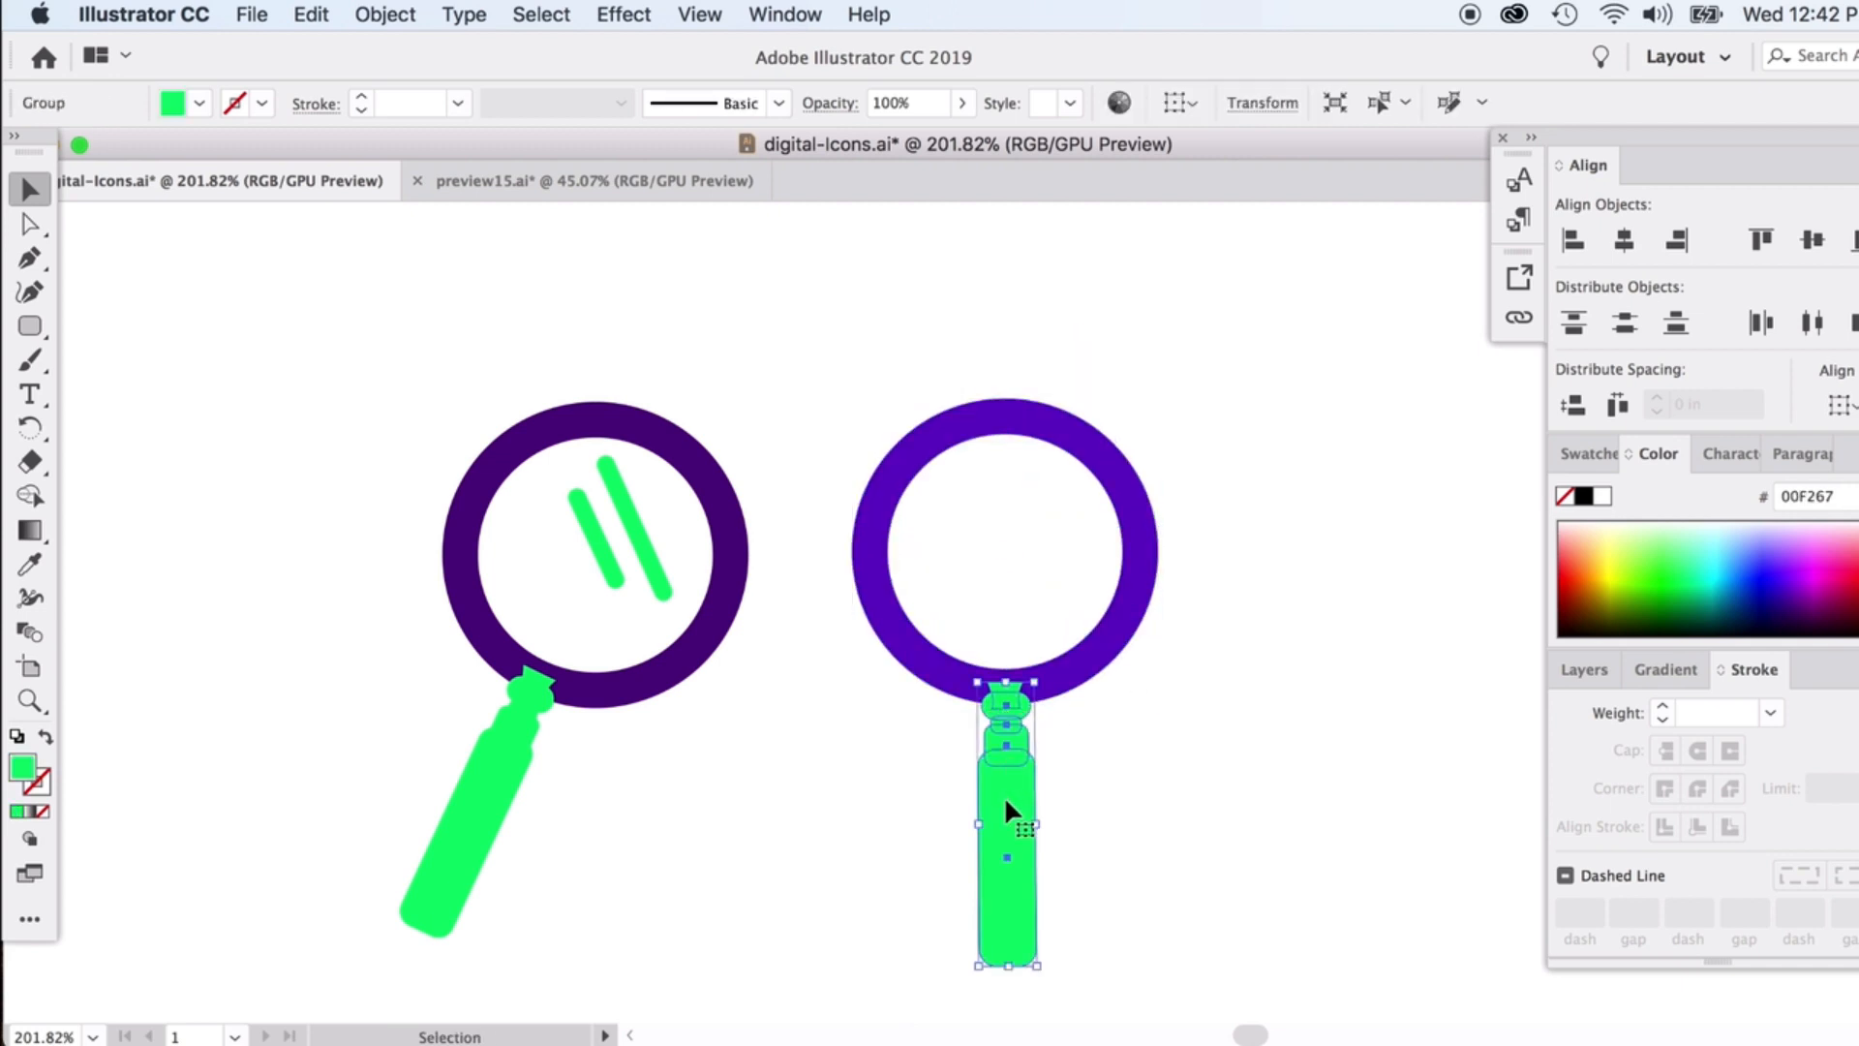
pyautogui.keyDown('shift'); pyautogui.click(496, 728); pyautogui.keyUp('shift')
pyautogui.rightClick(510, 714)
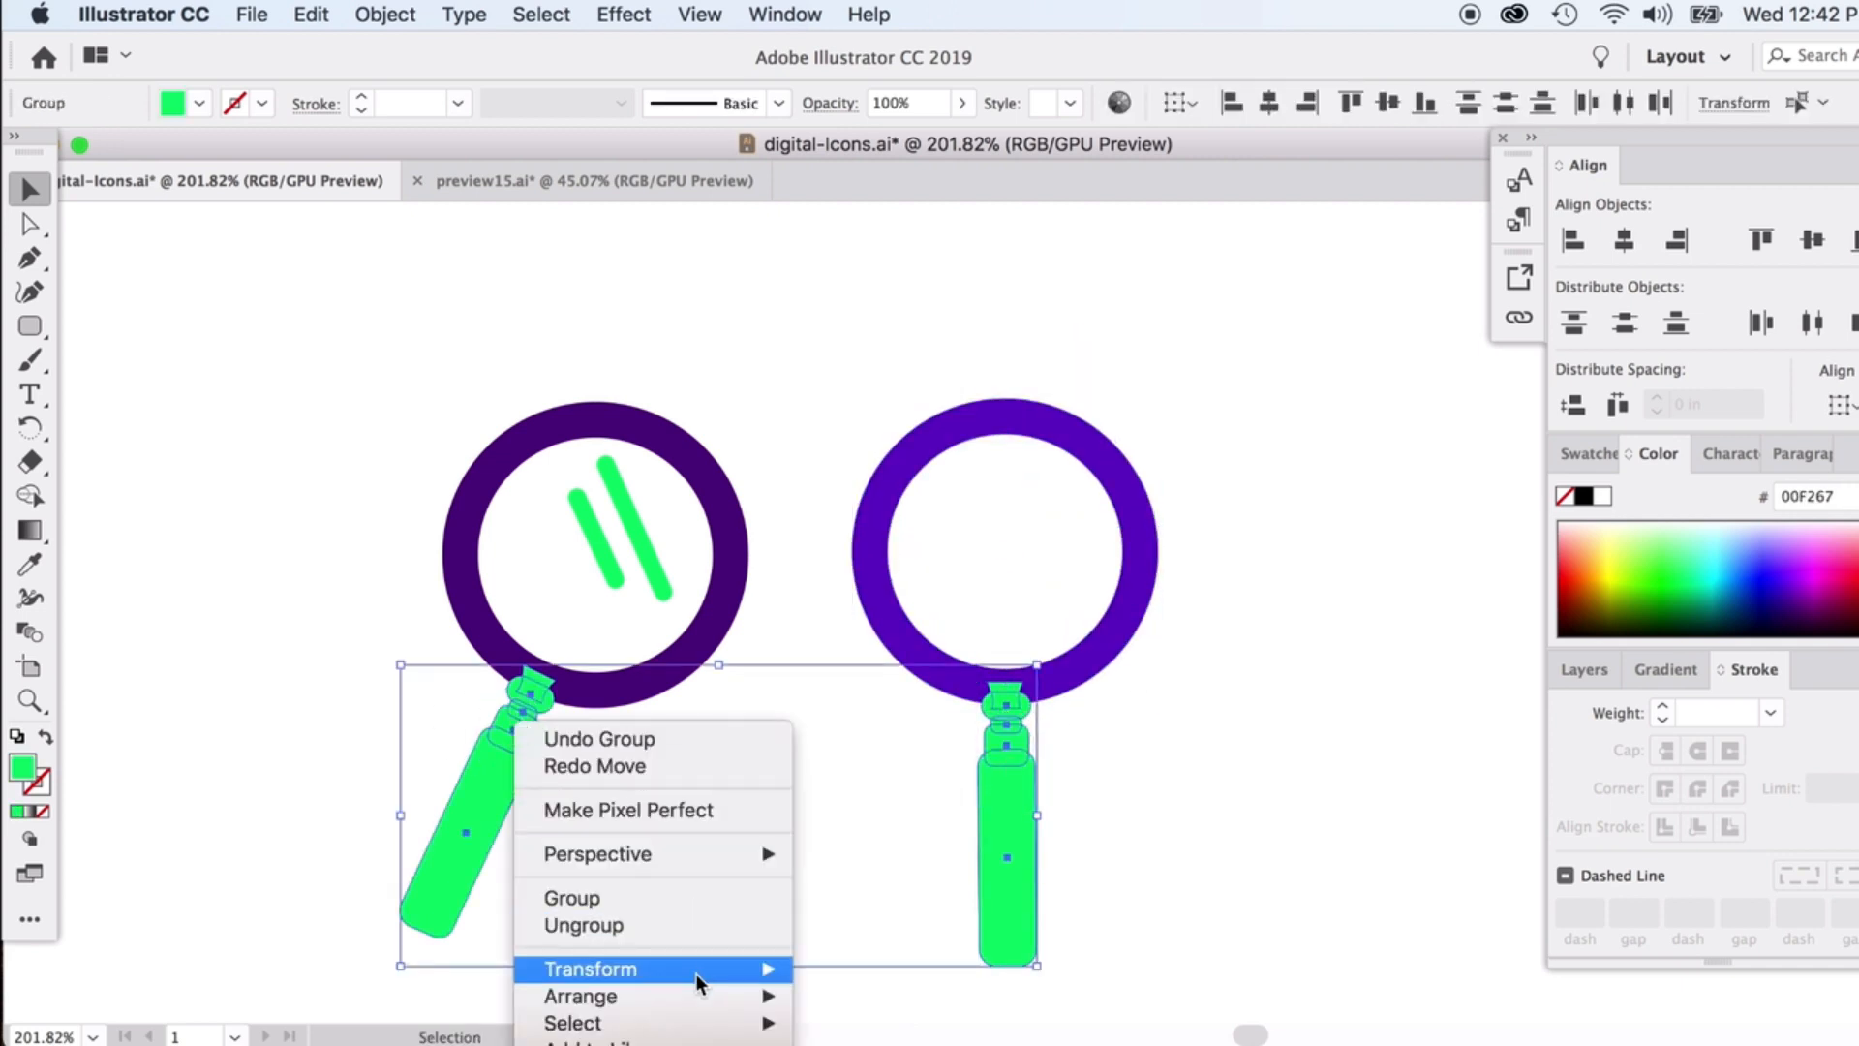
pyautogui.moveTo(650, 997)
pyautogui.click(877, 1044)
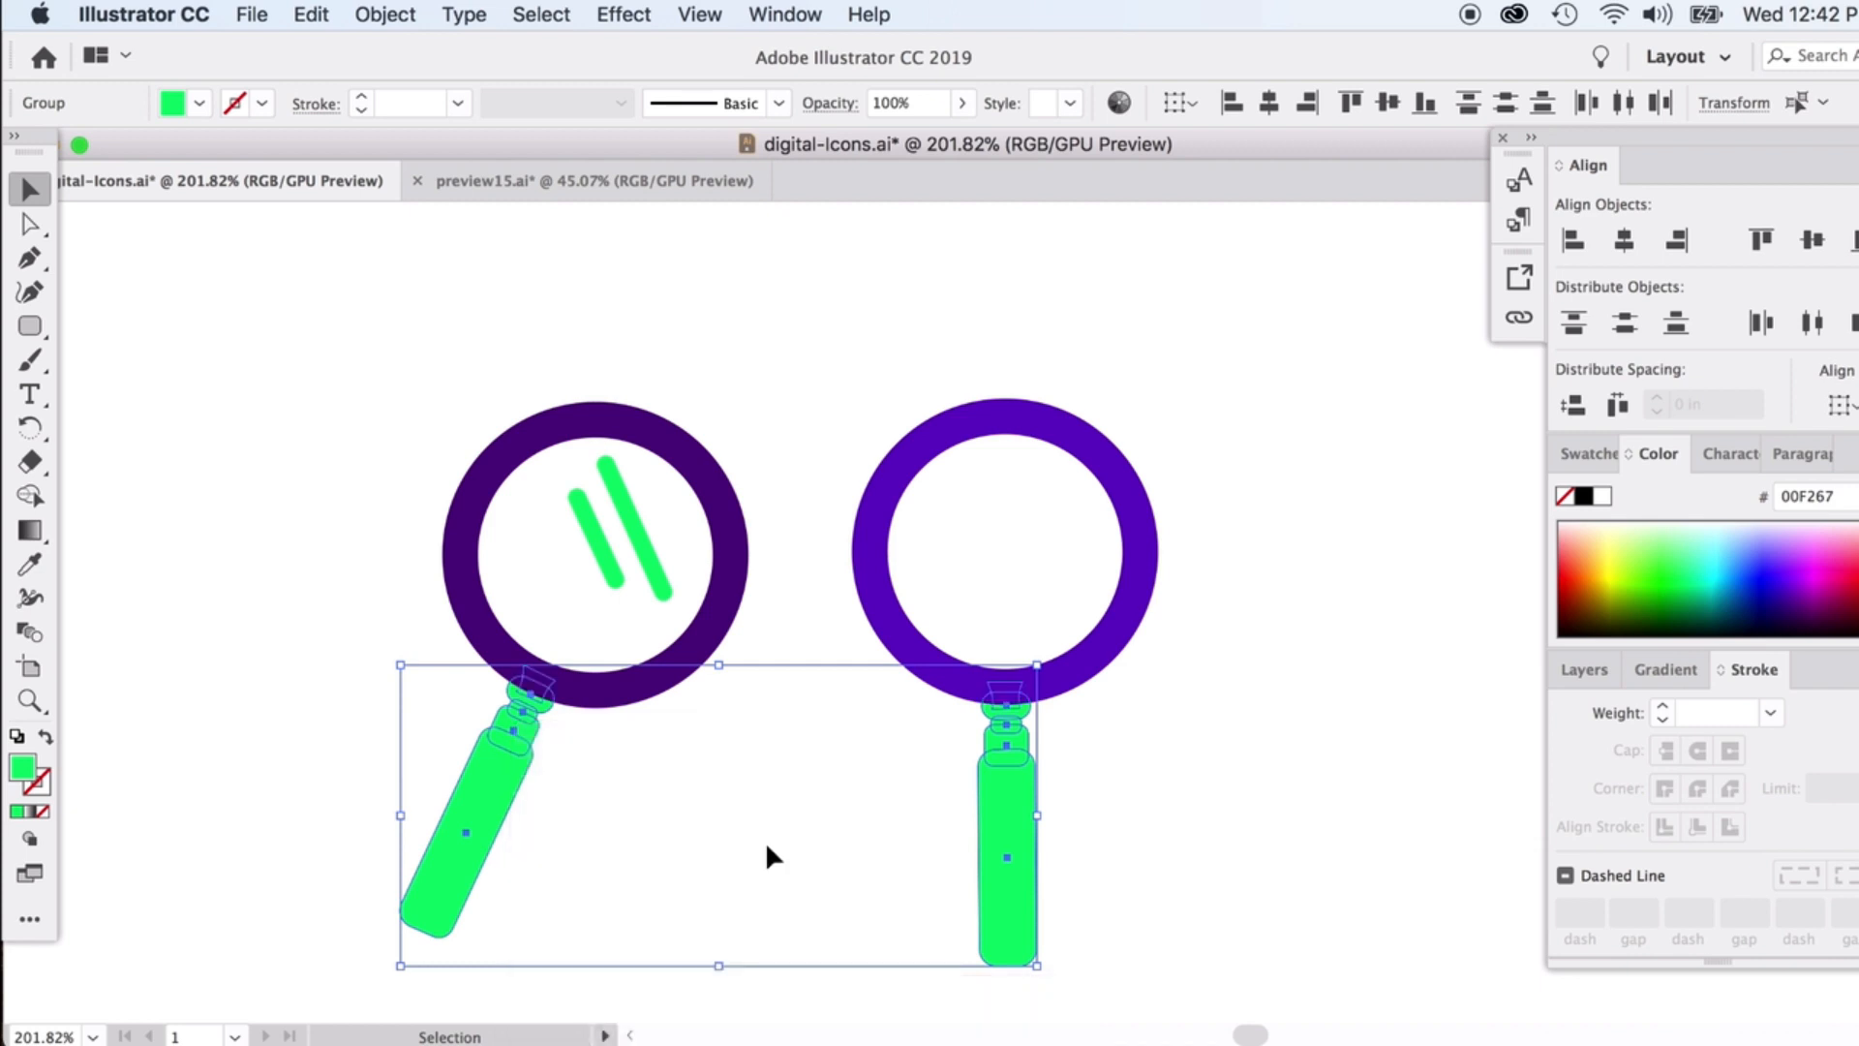
# Recolor the left magnifying glass's dark ring with the purple sampled from the right ring using the Eyedropper, then deselect it
pyautogui.click(768, 946)
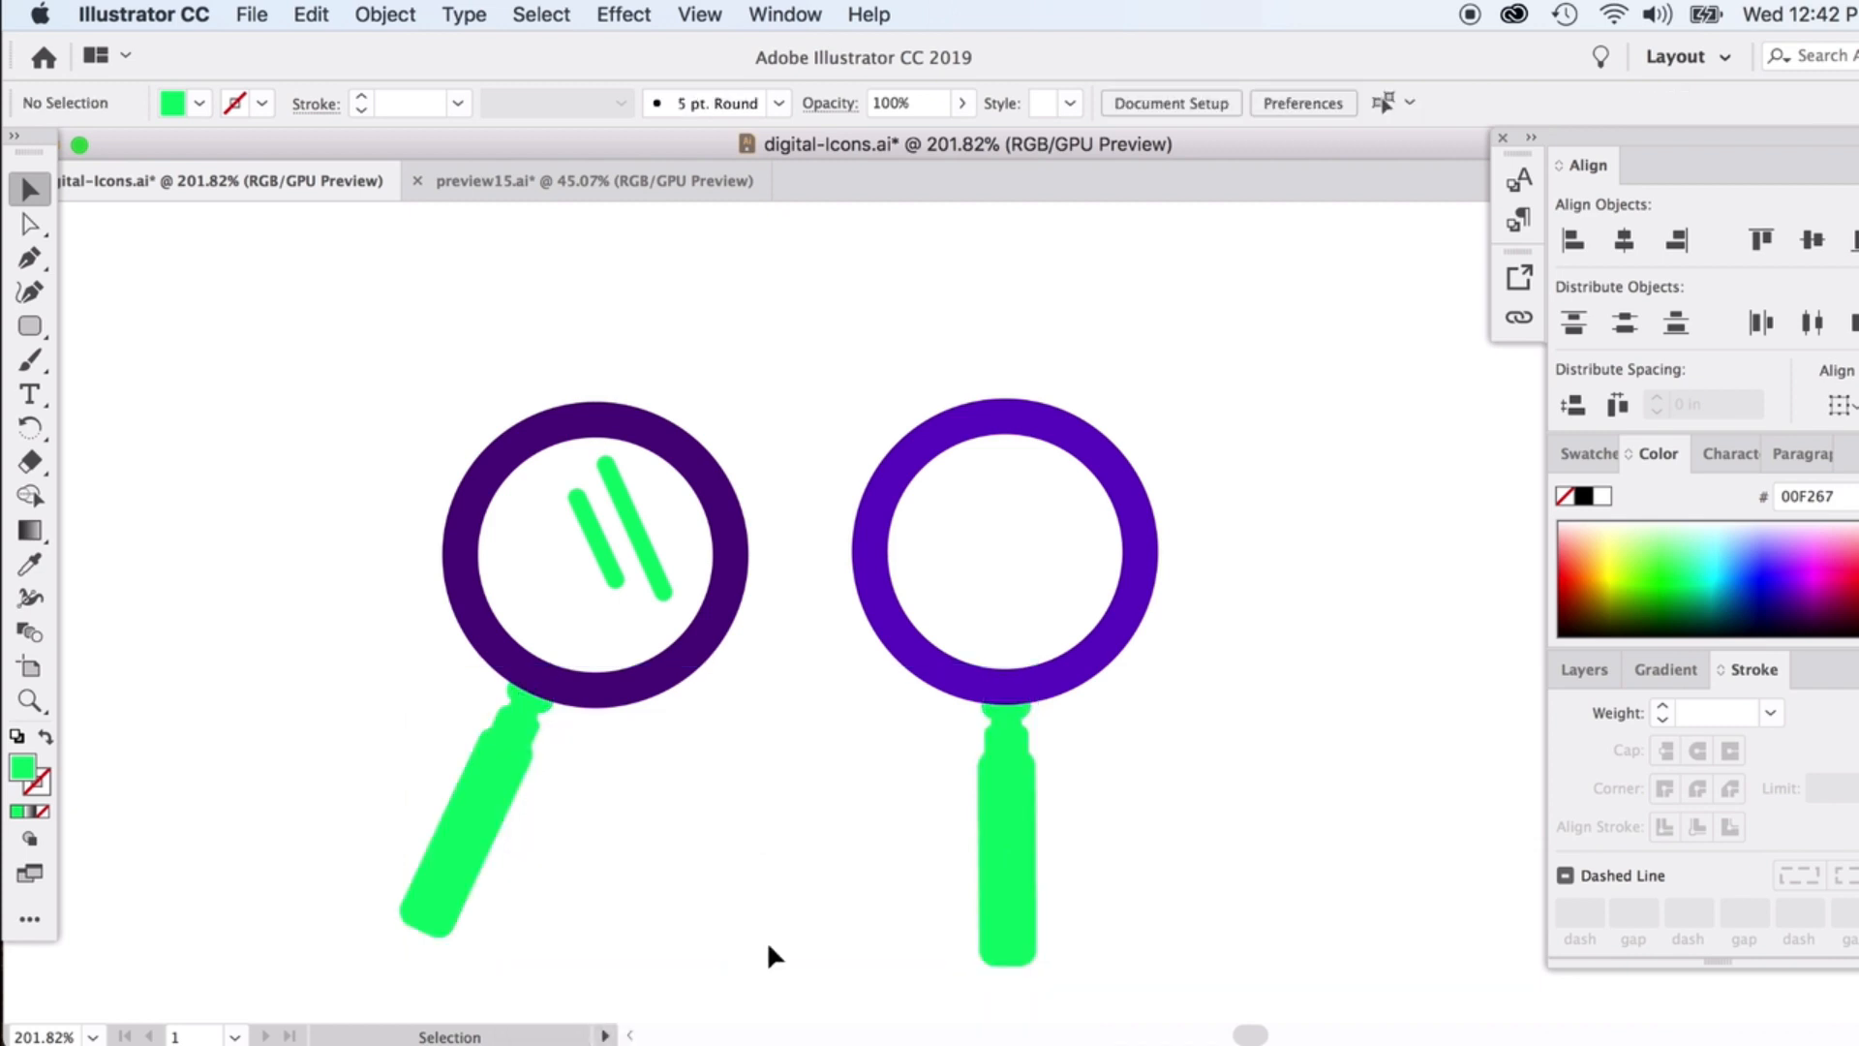
pyautogui.click(635, 703)
pyautogui.click(30, 567)
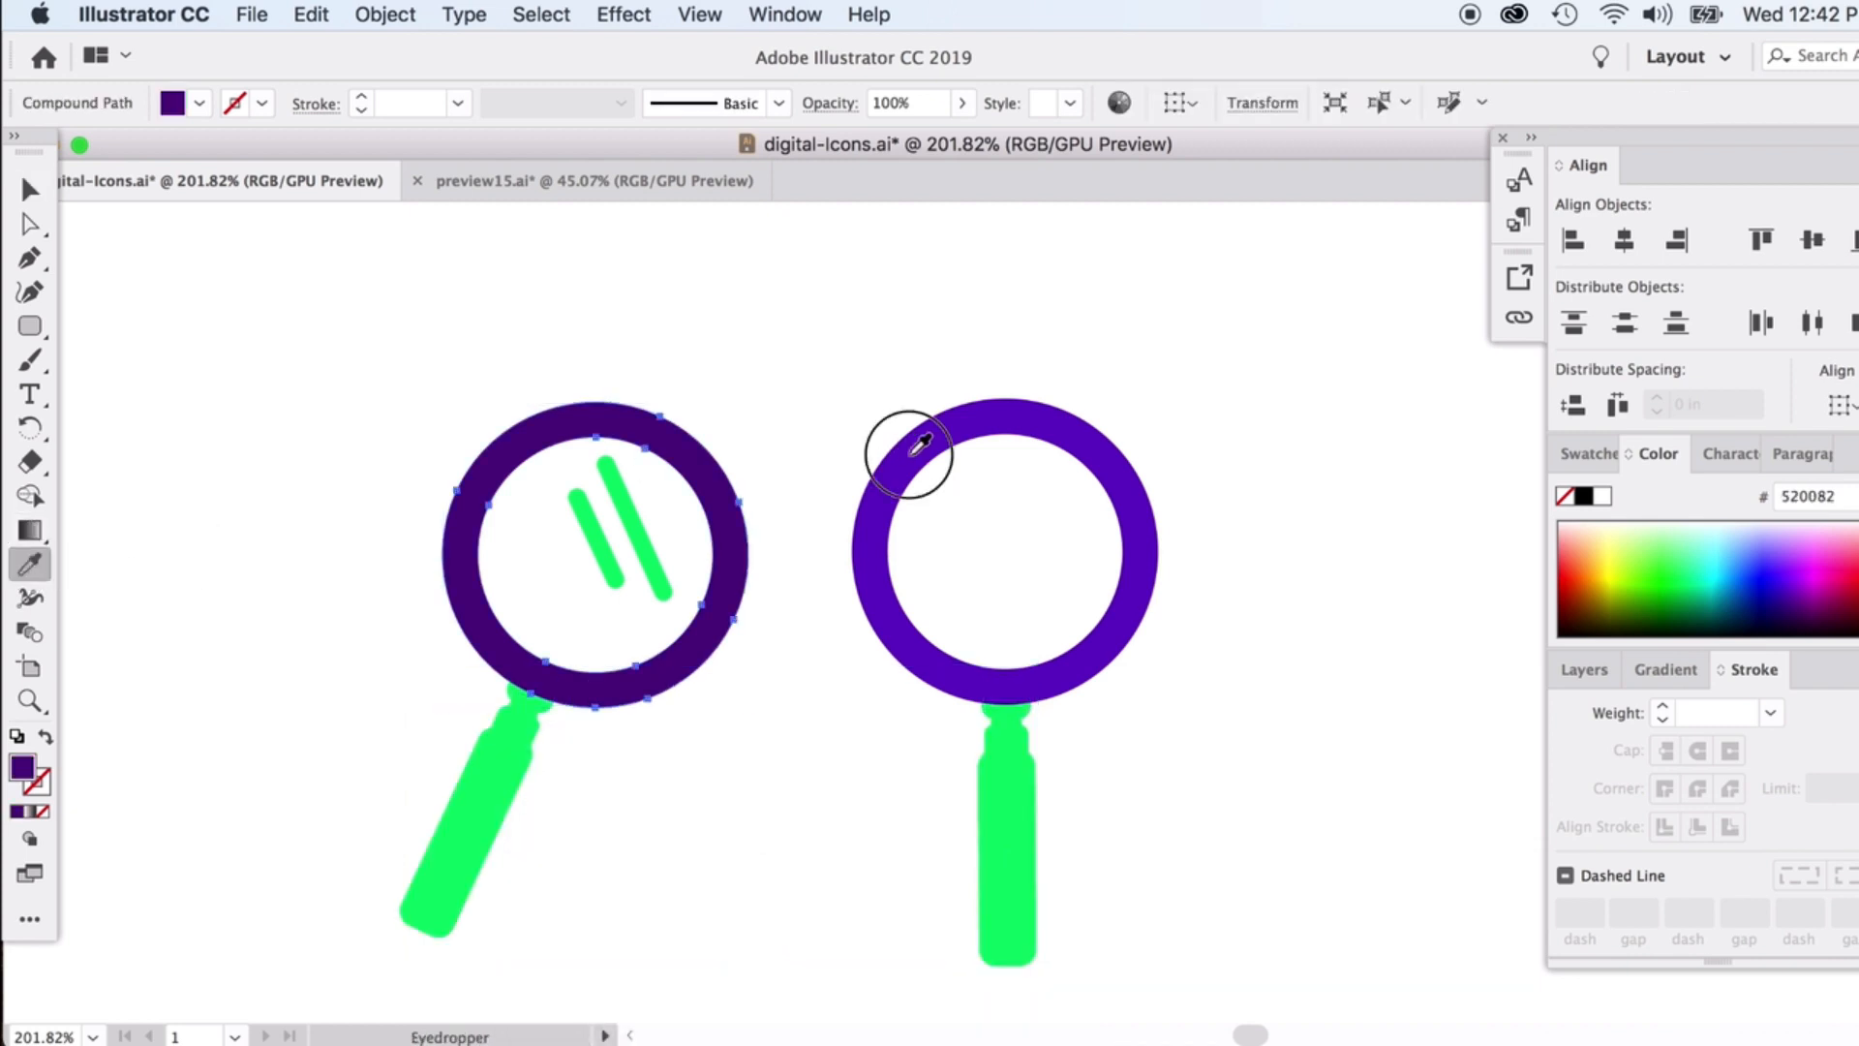
pyautogui.click(881, 474)
pyautogui.click(30, 190)
pyautogui.click(254, 320)
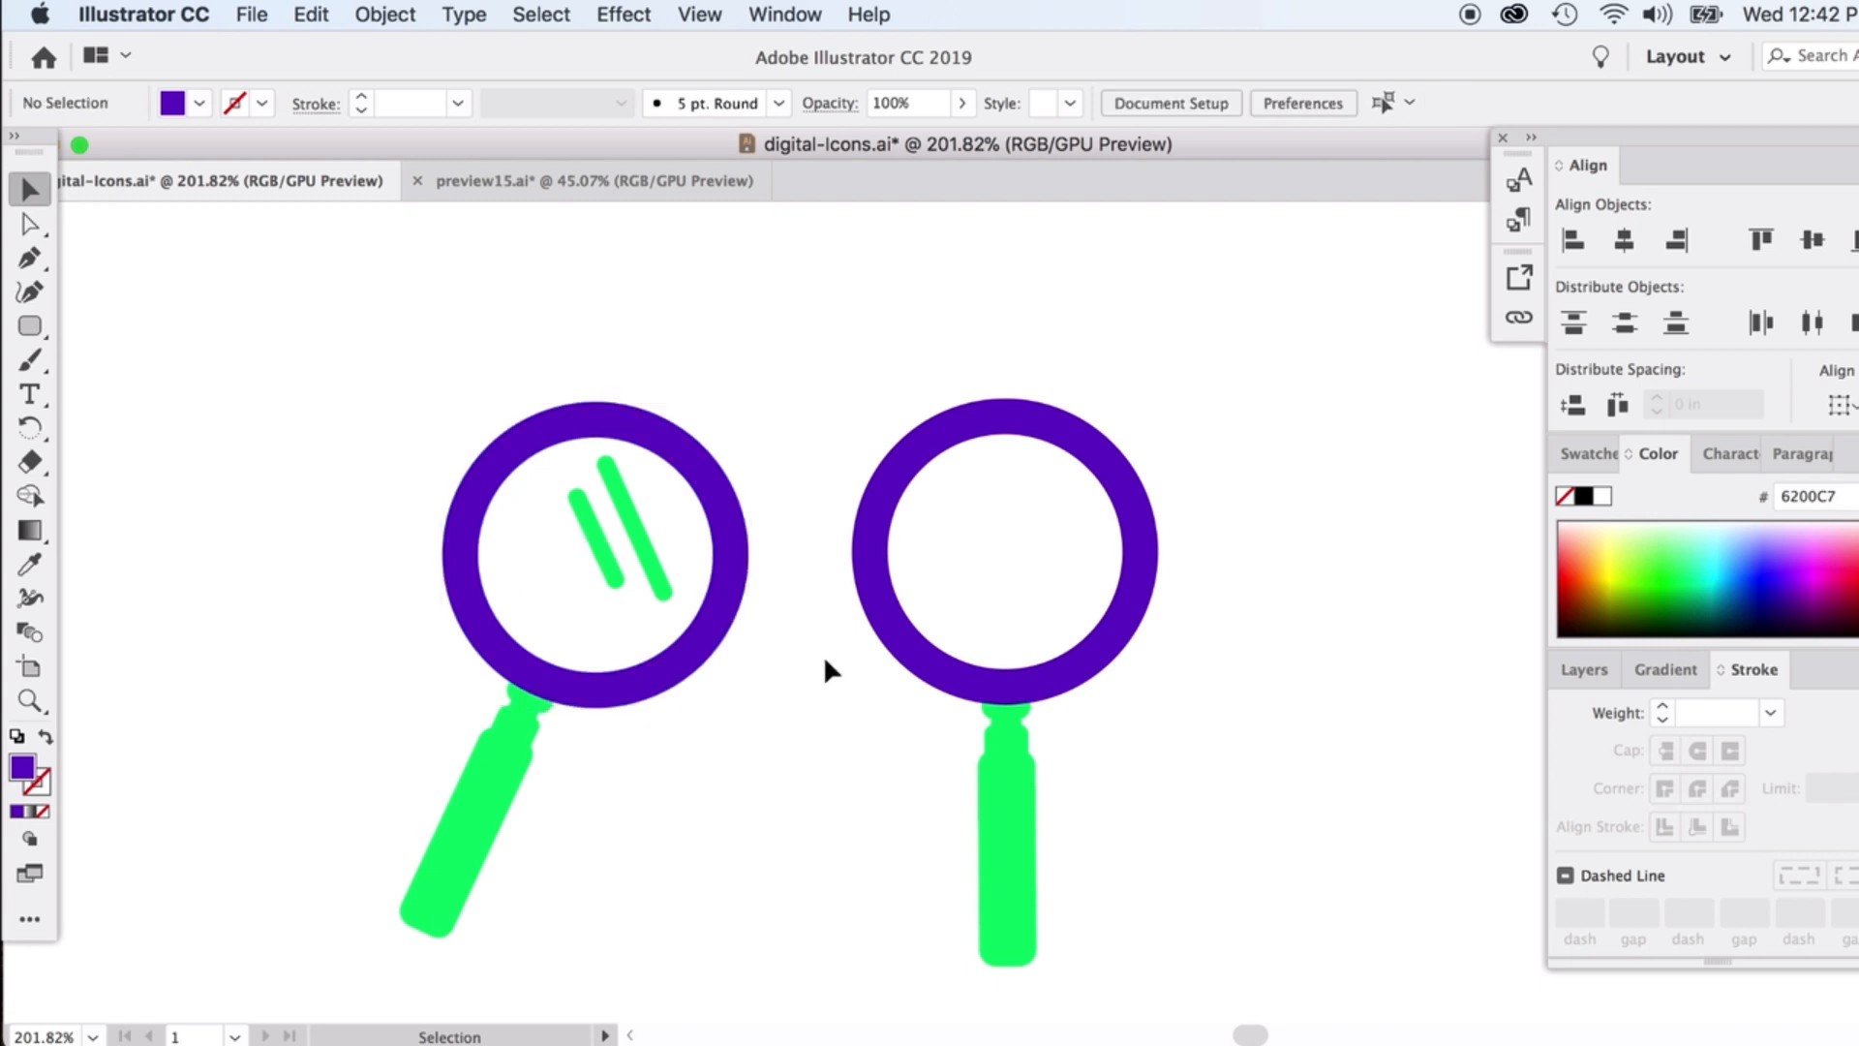
pyautogui.scroll(-10, 823, 655)
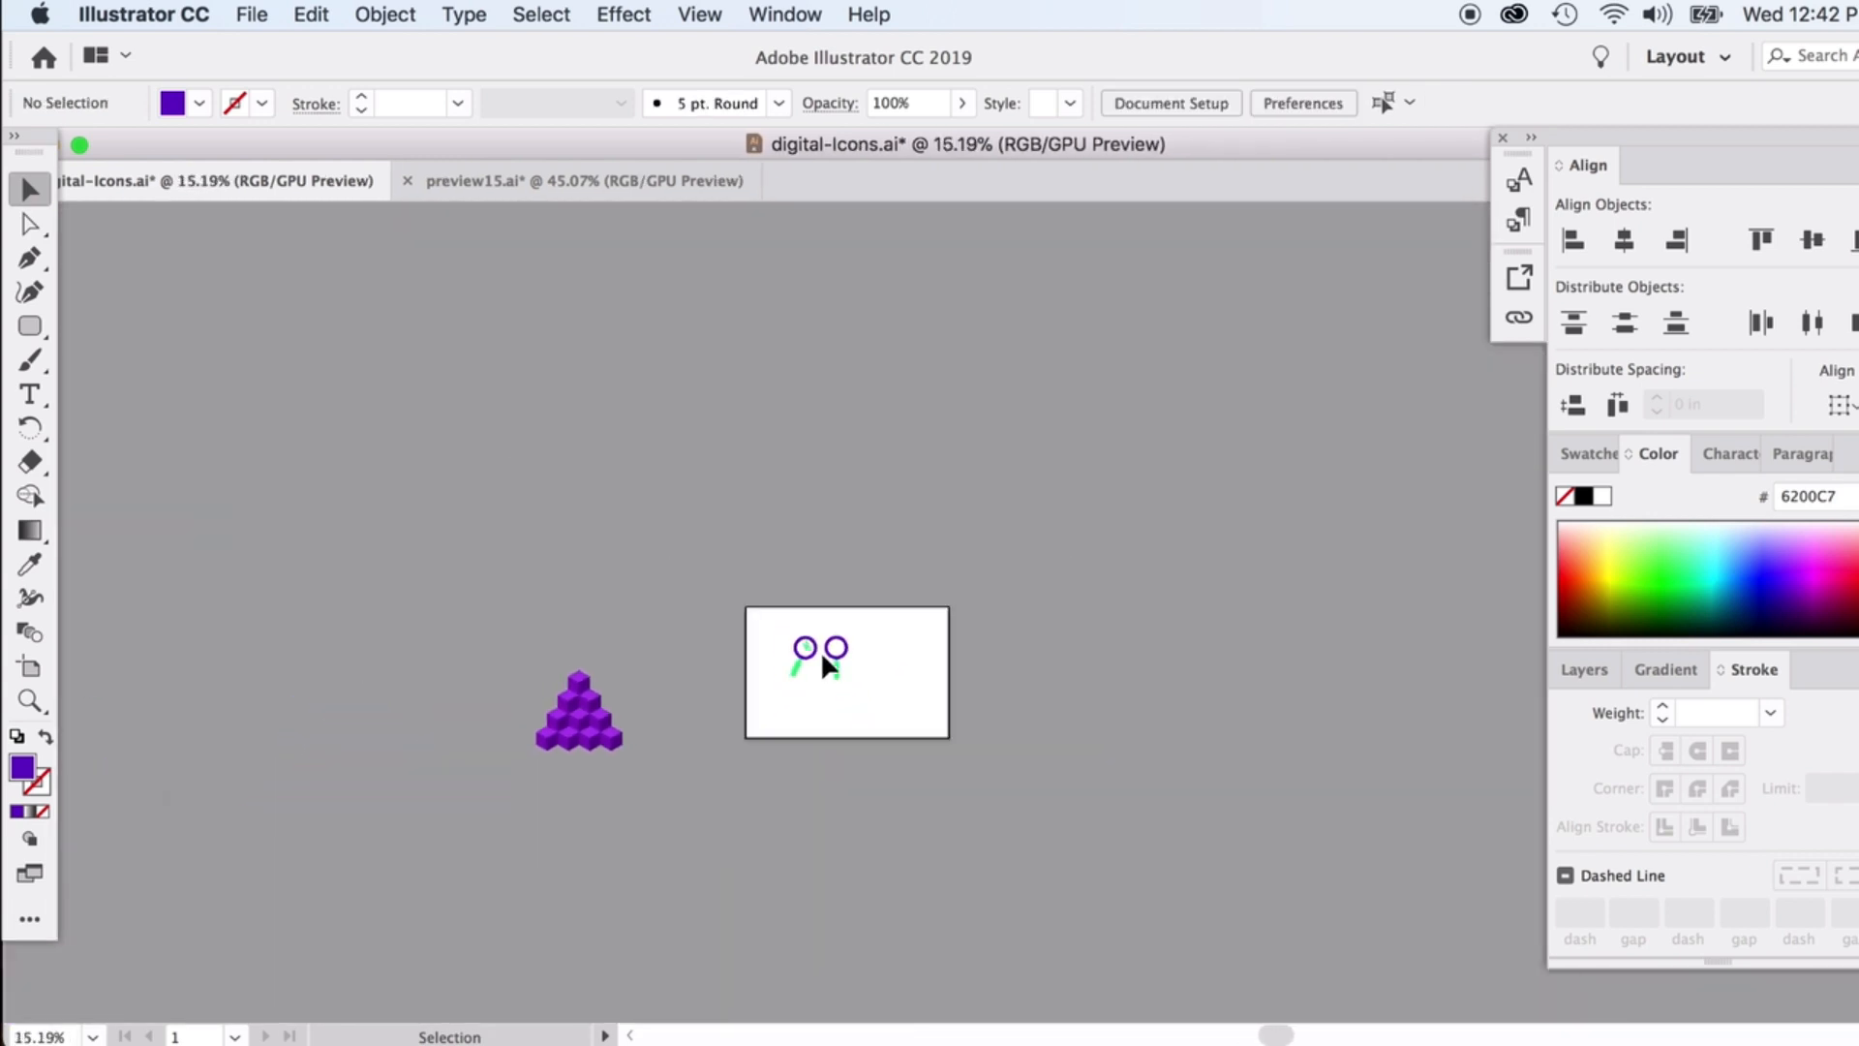
pyautogui.scroll(6, 823, 655)
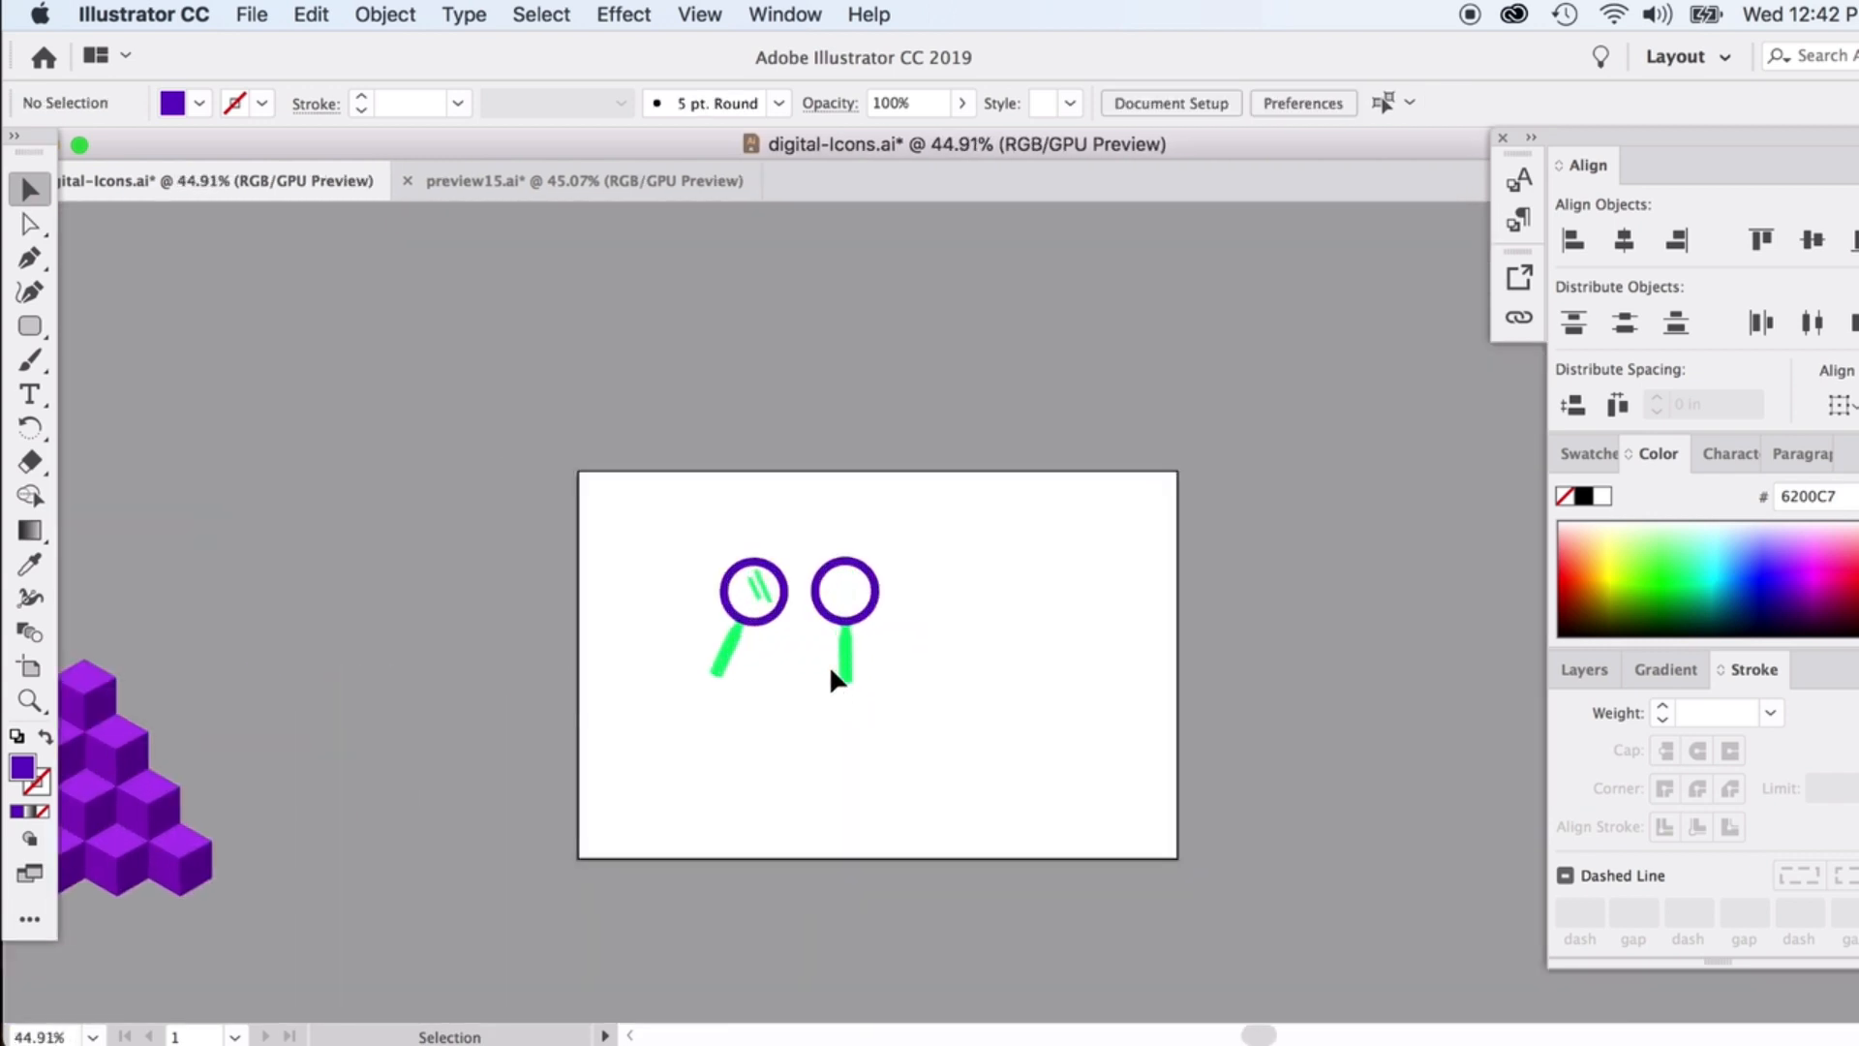
pyautogui.scroll(3, 828, 661)
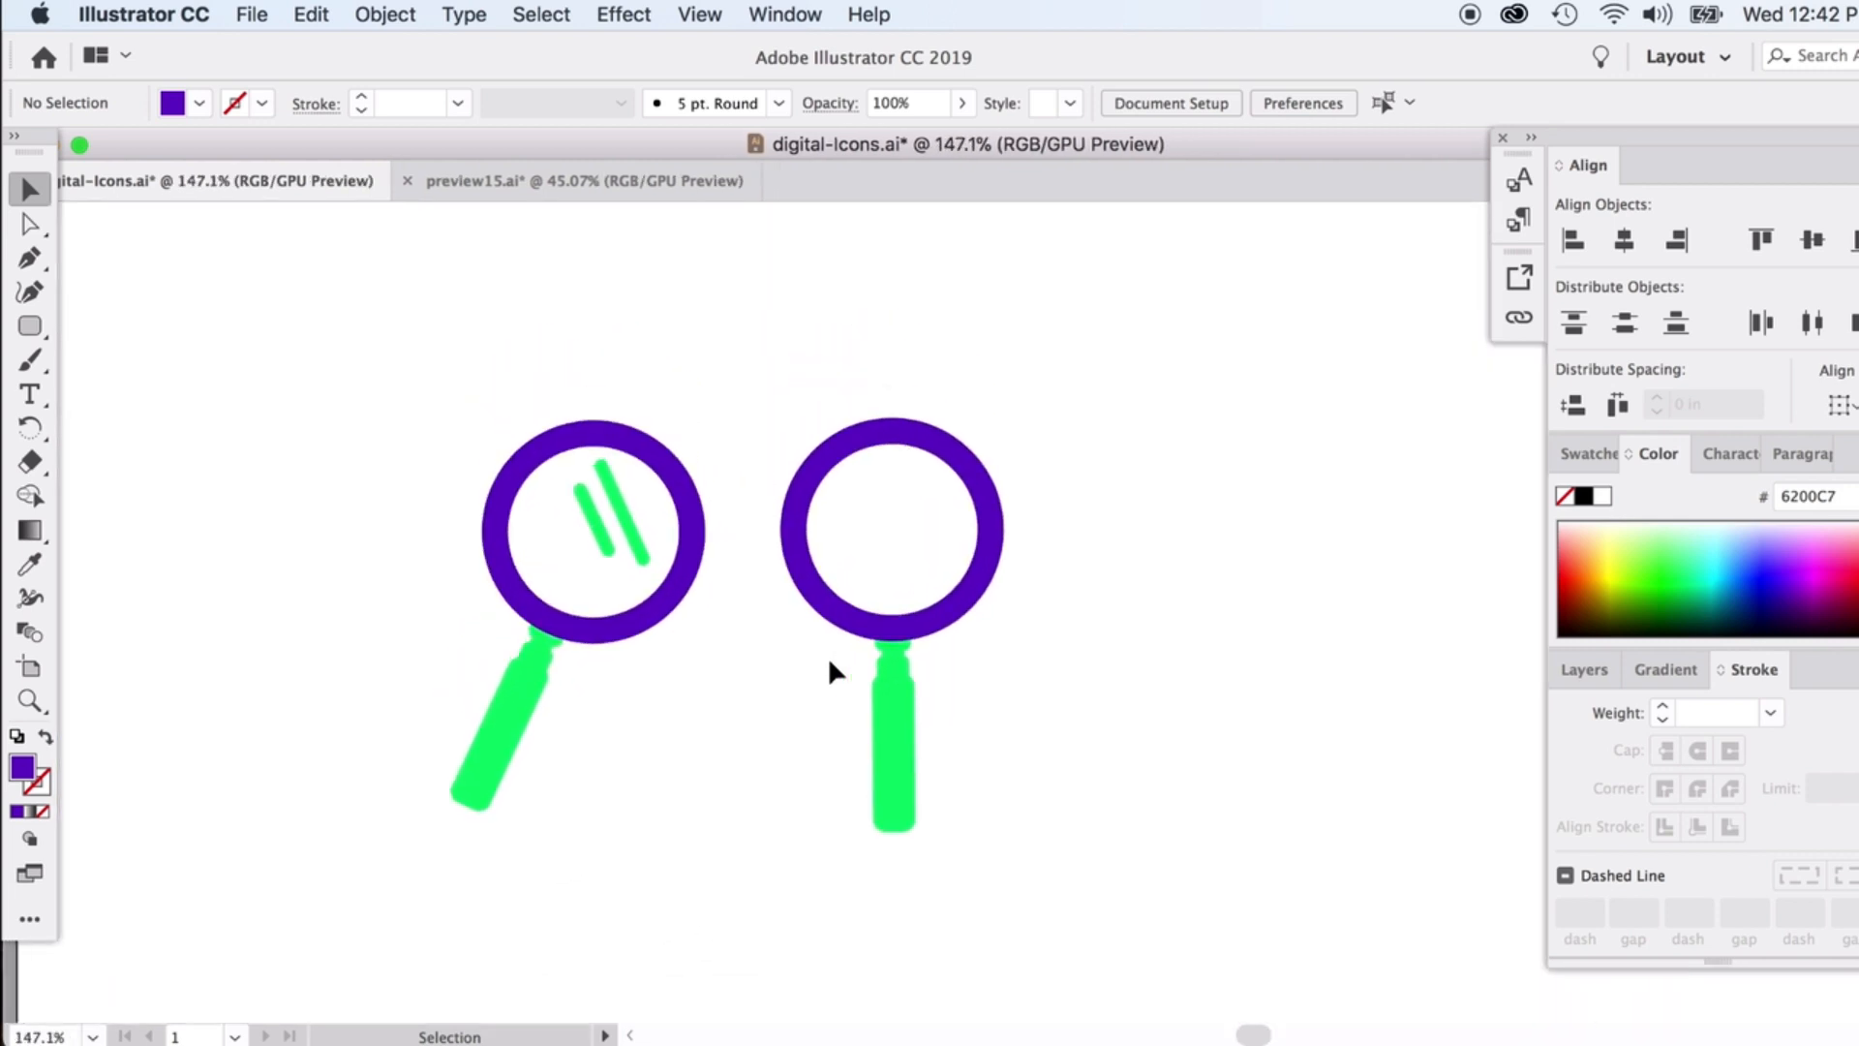
pyautogui.scroll(-3, 828, 660)
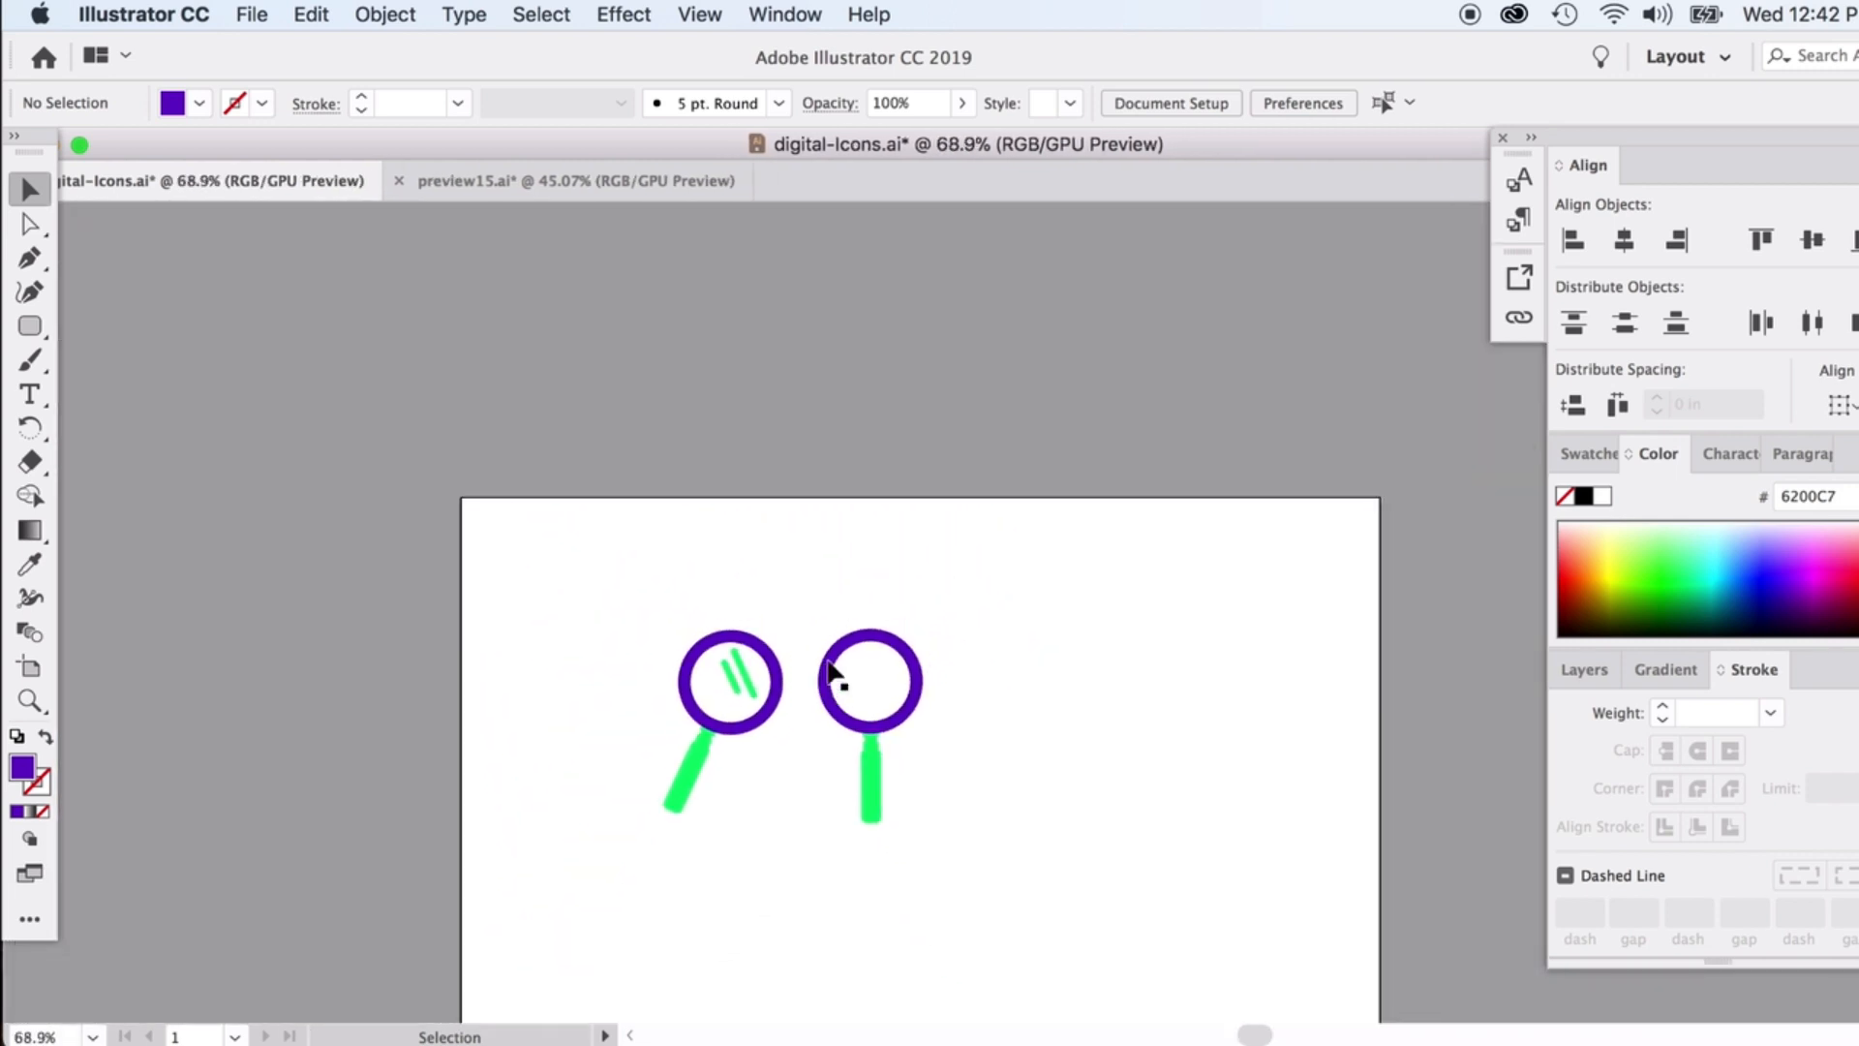
pyautogui.scroll(3, 761, 726)
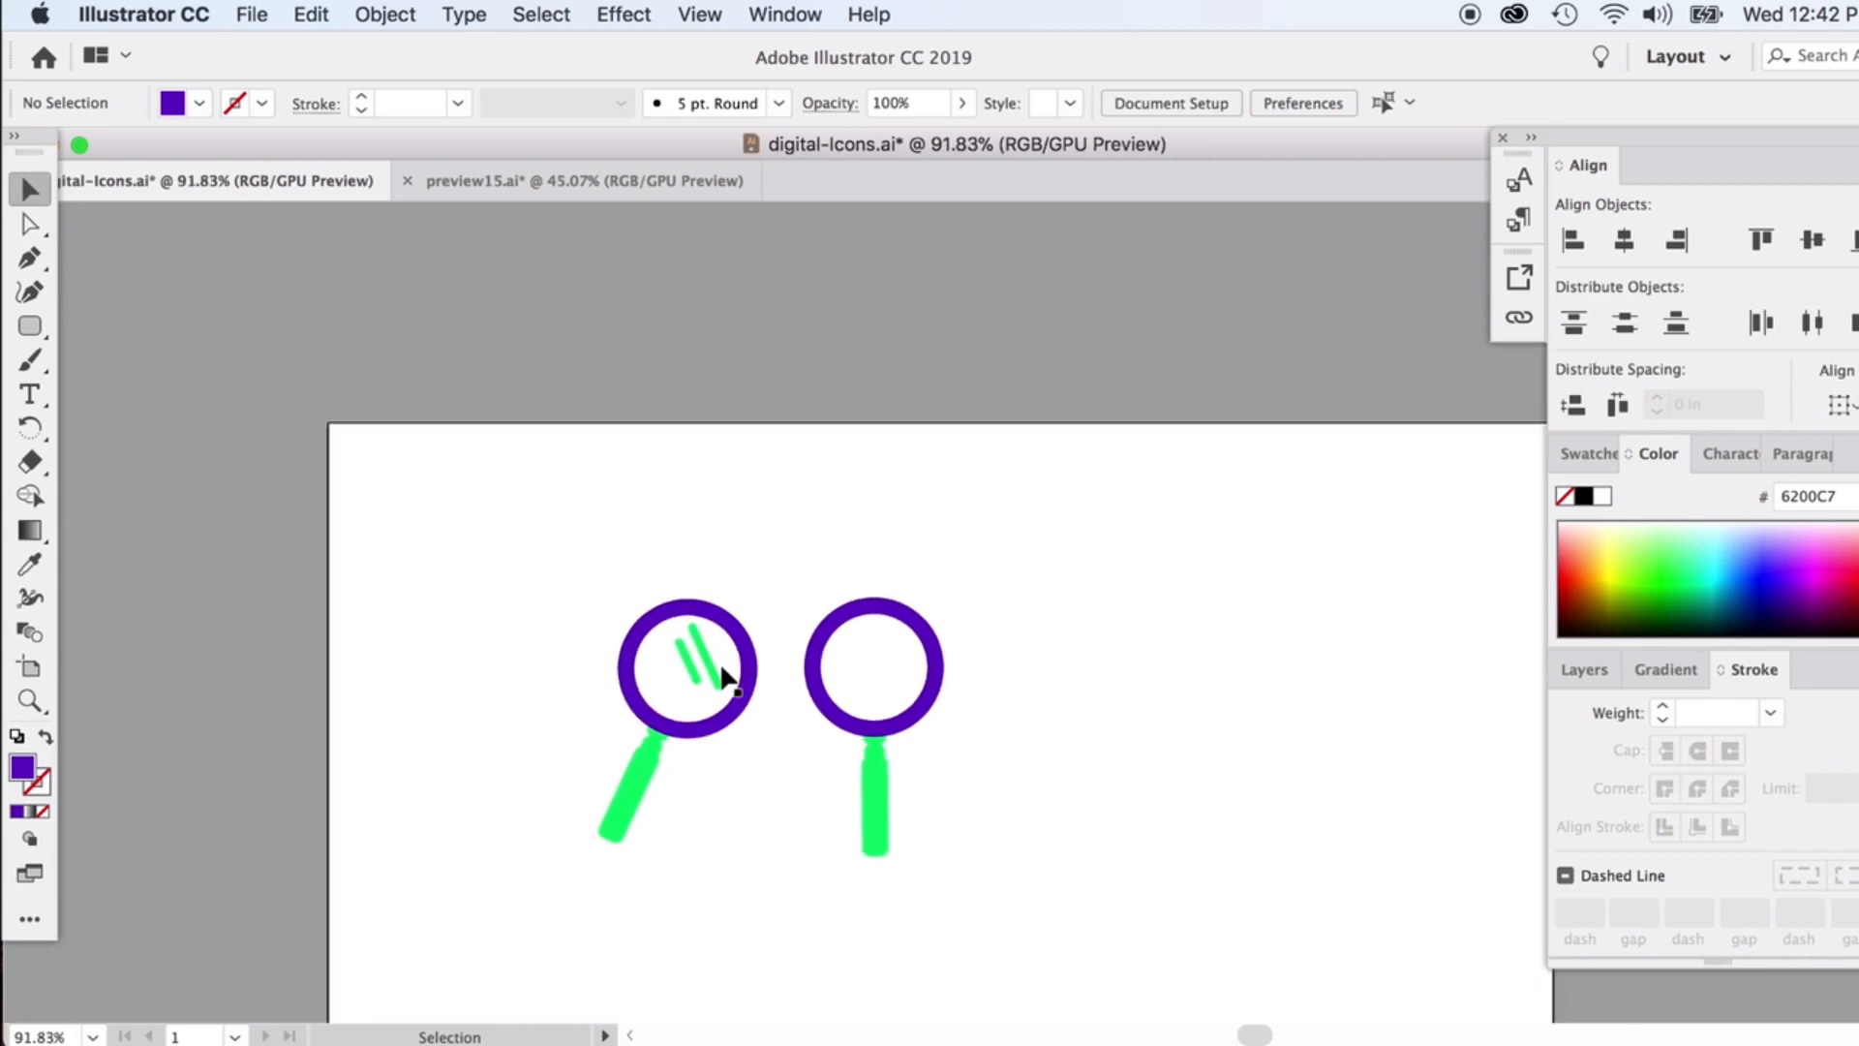
# Enter artboard editing from the document setup and shrink Artboard 1 from its upper-left corner to about 7.42 × 4.69 in
pyautogui.click(248, 12)
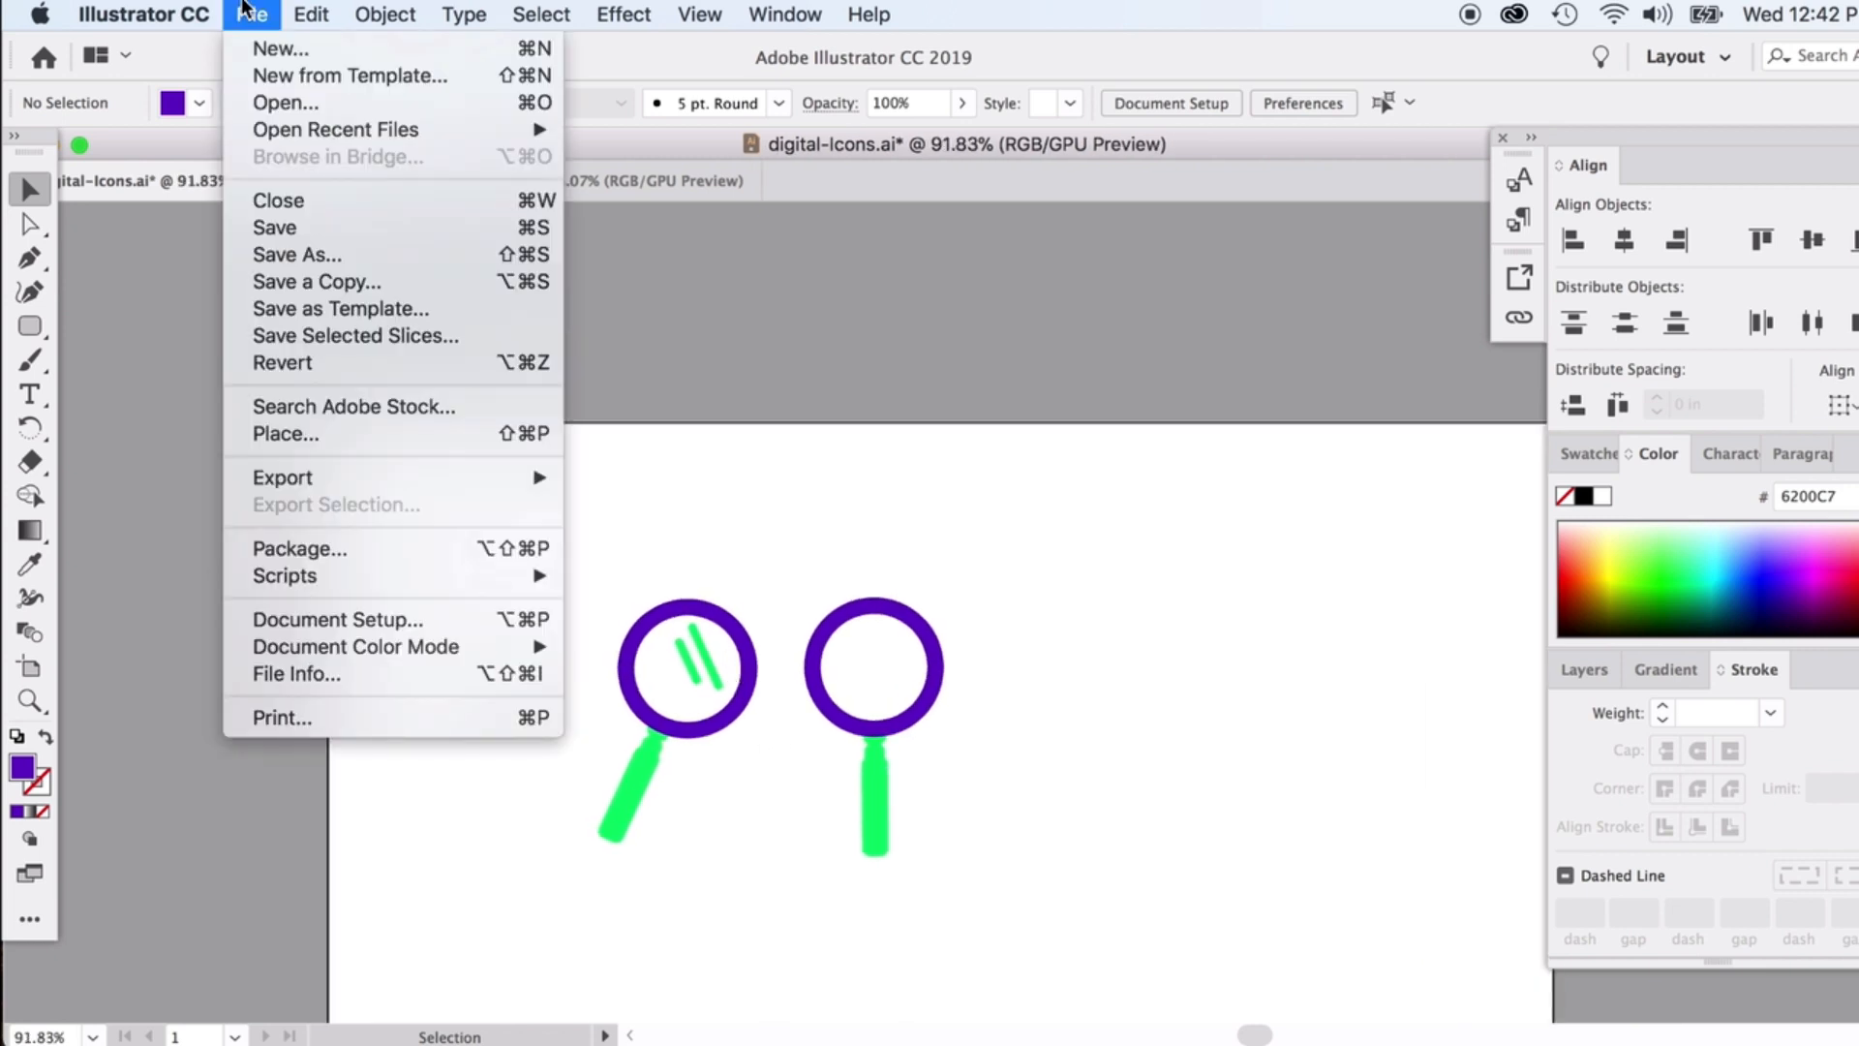
pyautogui.click(382, 619)
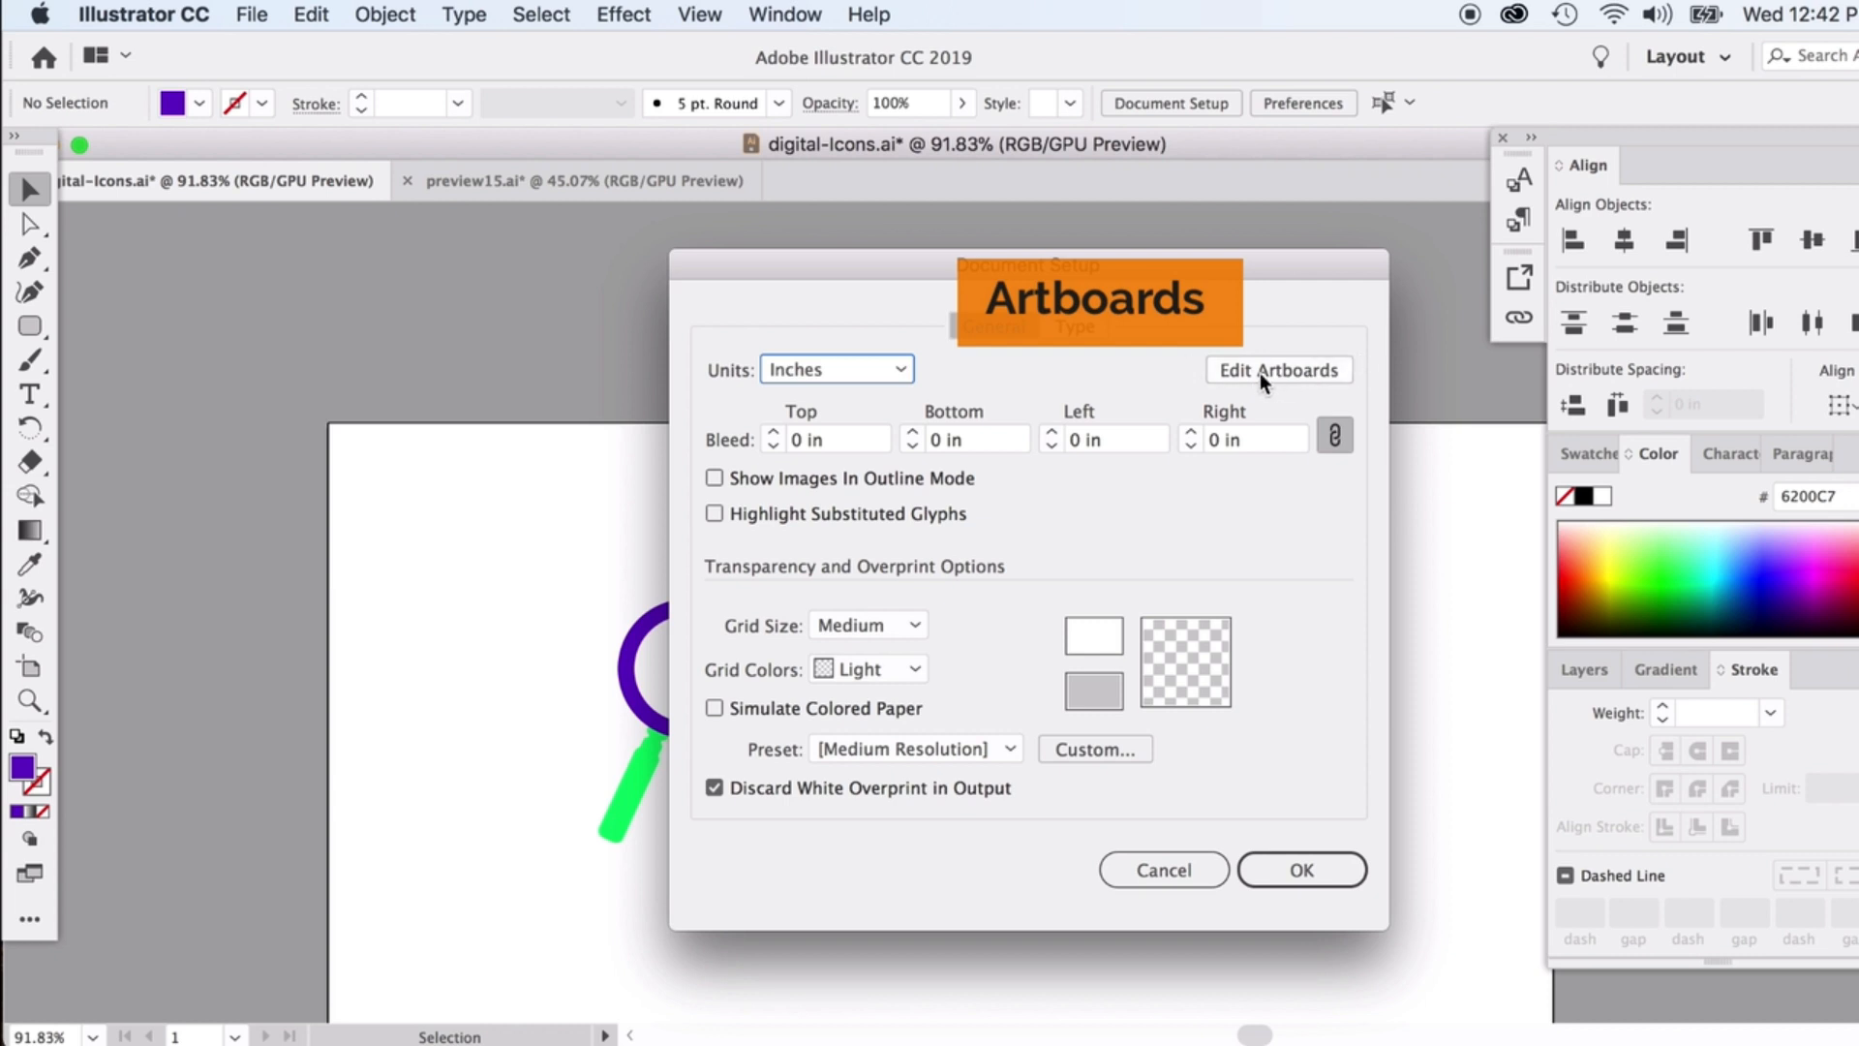
pyautogui.click(1258, 370)
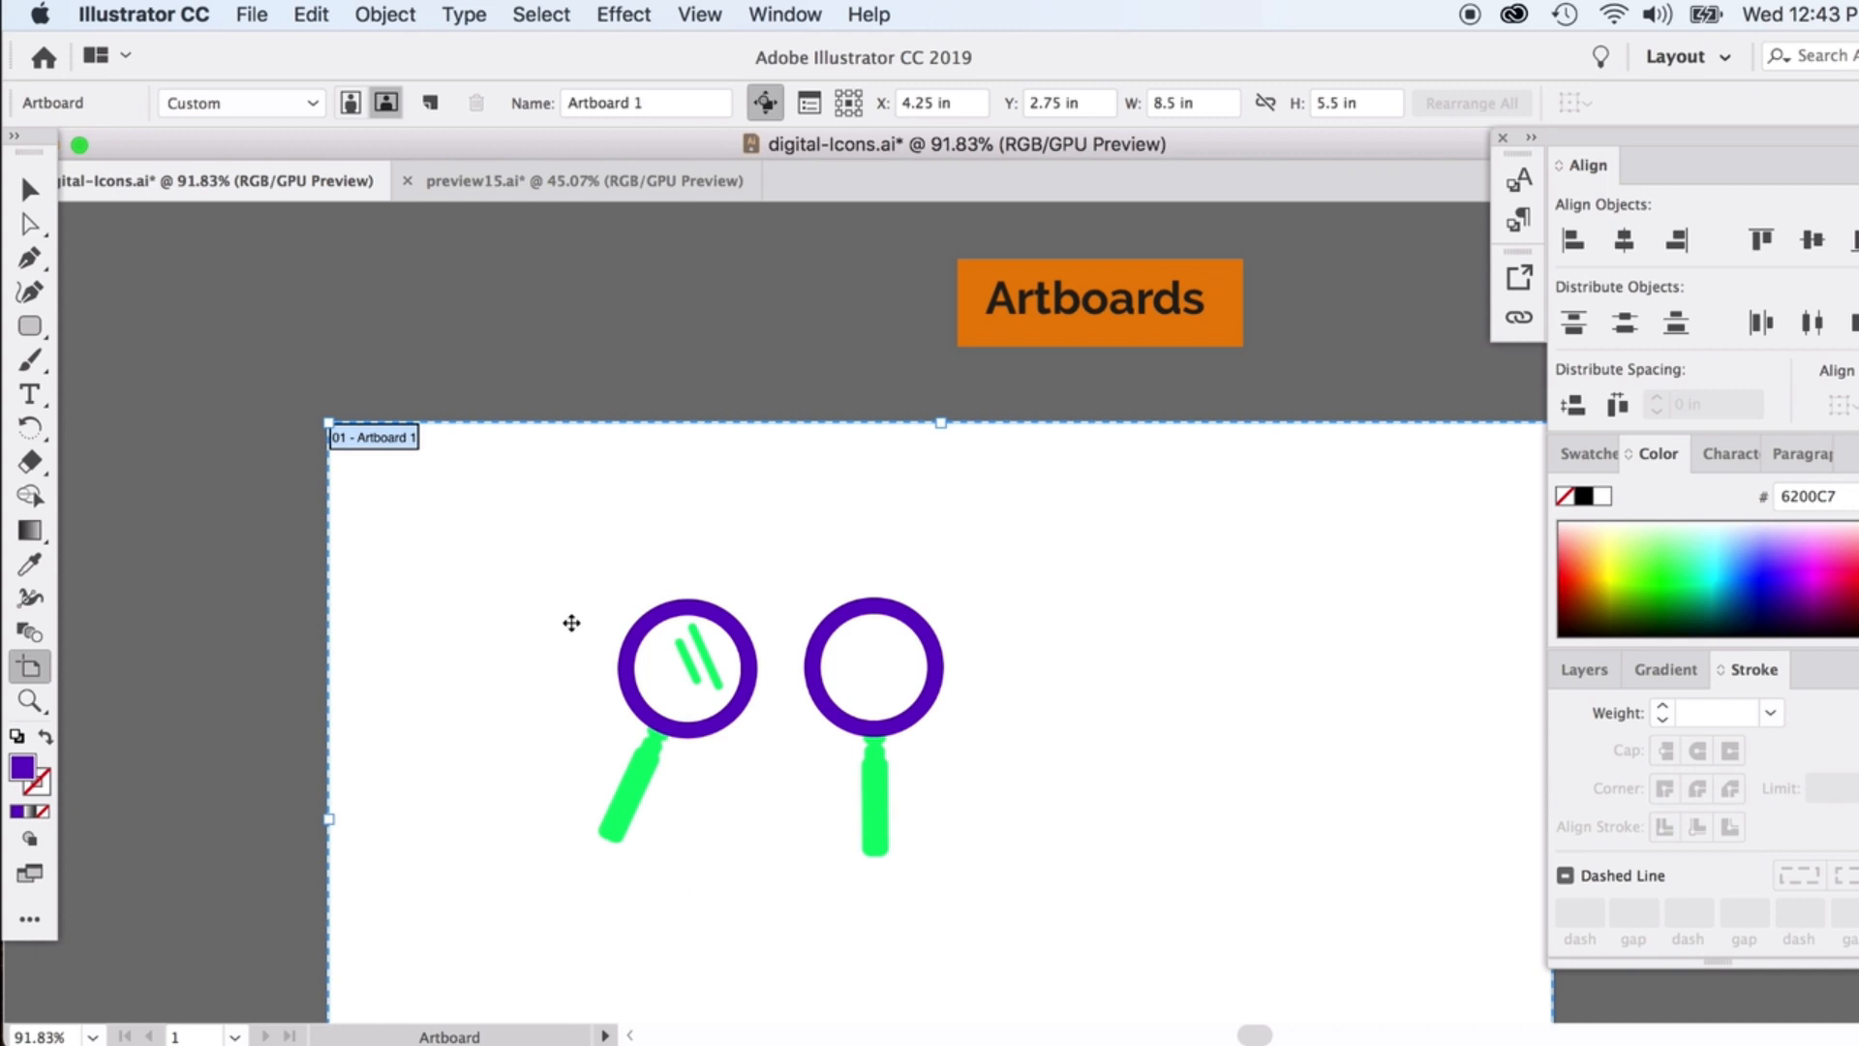
pyautogui.scroll(-4, 572, 622)
pyautogui.scroll(2, 571, 622)
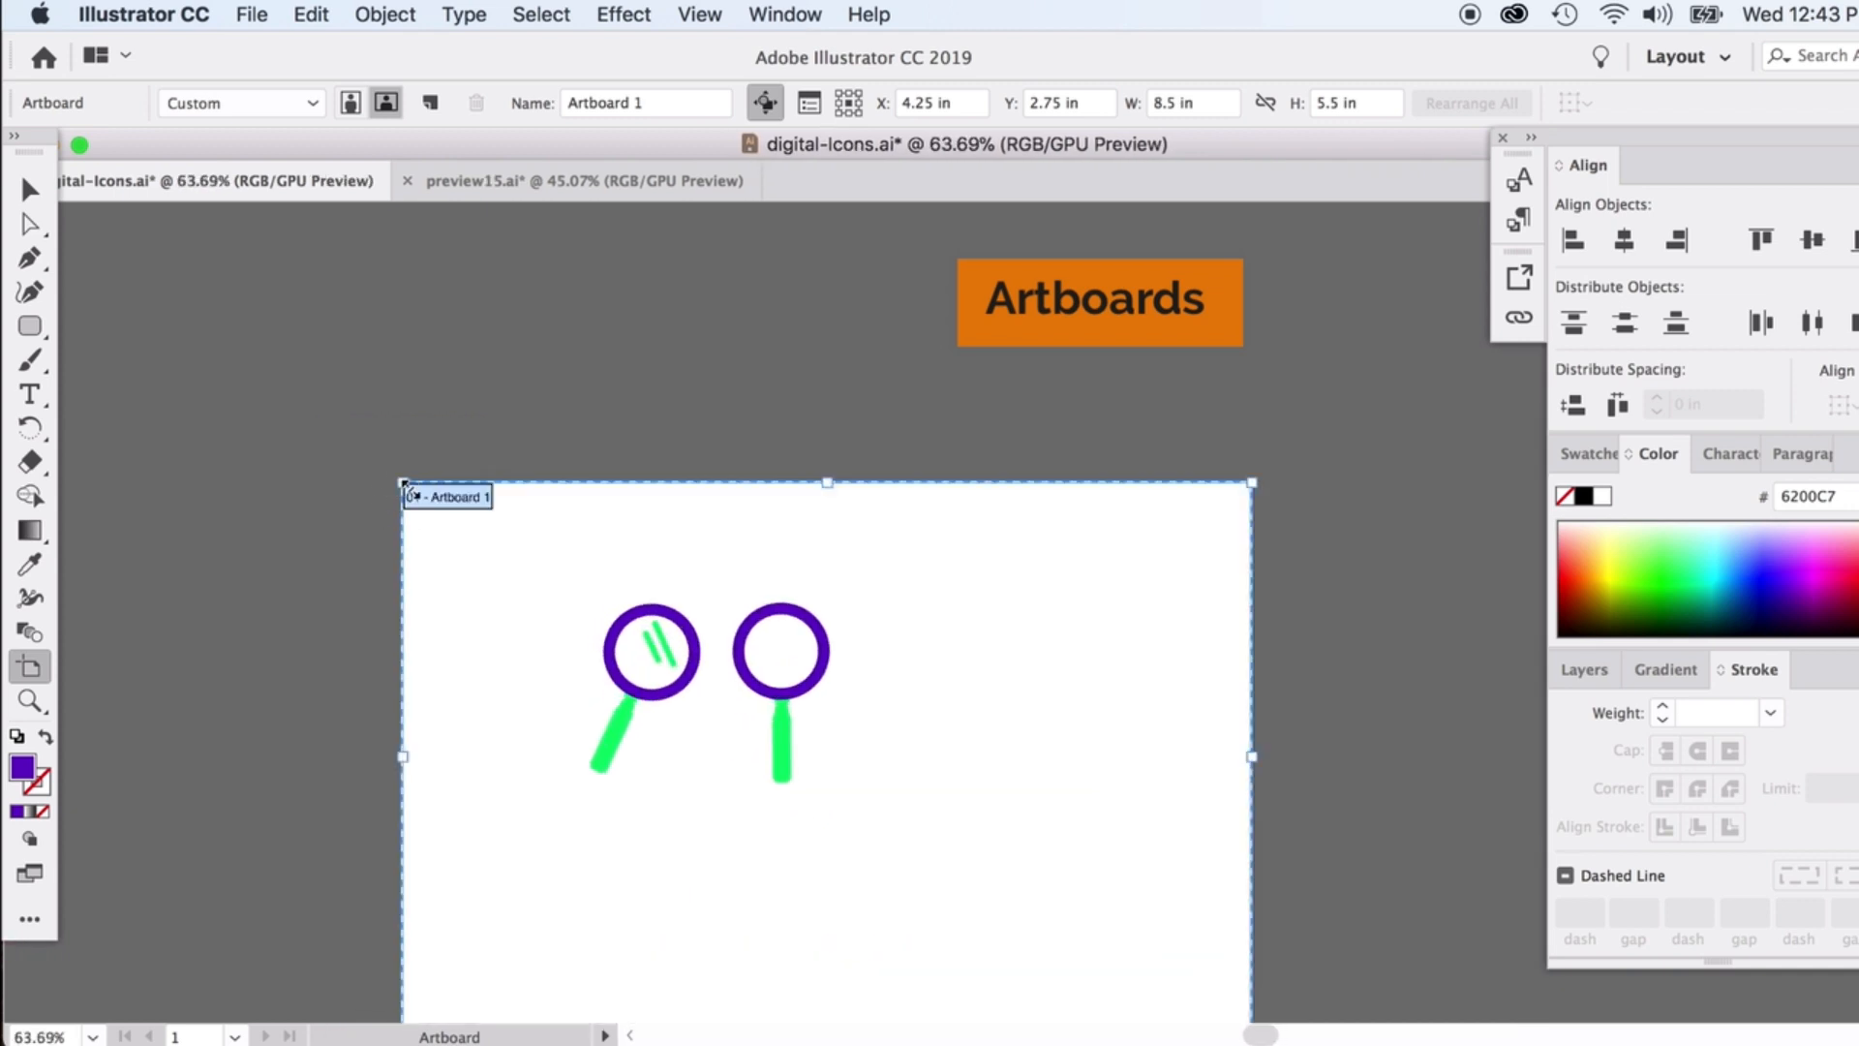
pyautogui.moveTo(403, 482); pyautogui.dragTo(511, 562)
pyautogui.scroll(-1, 785, 721)
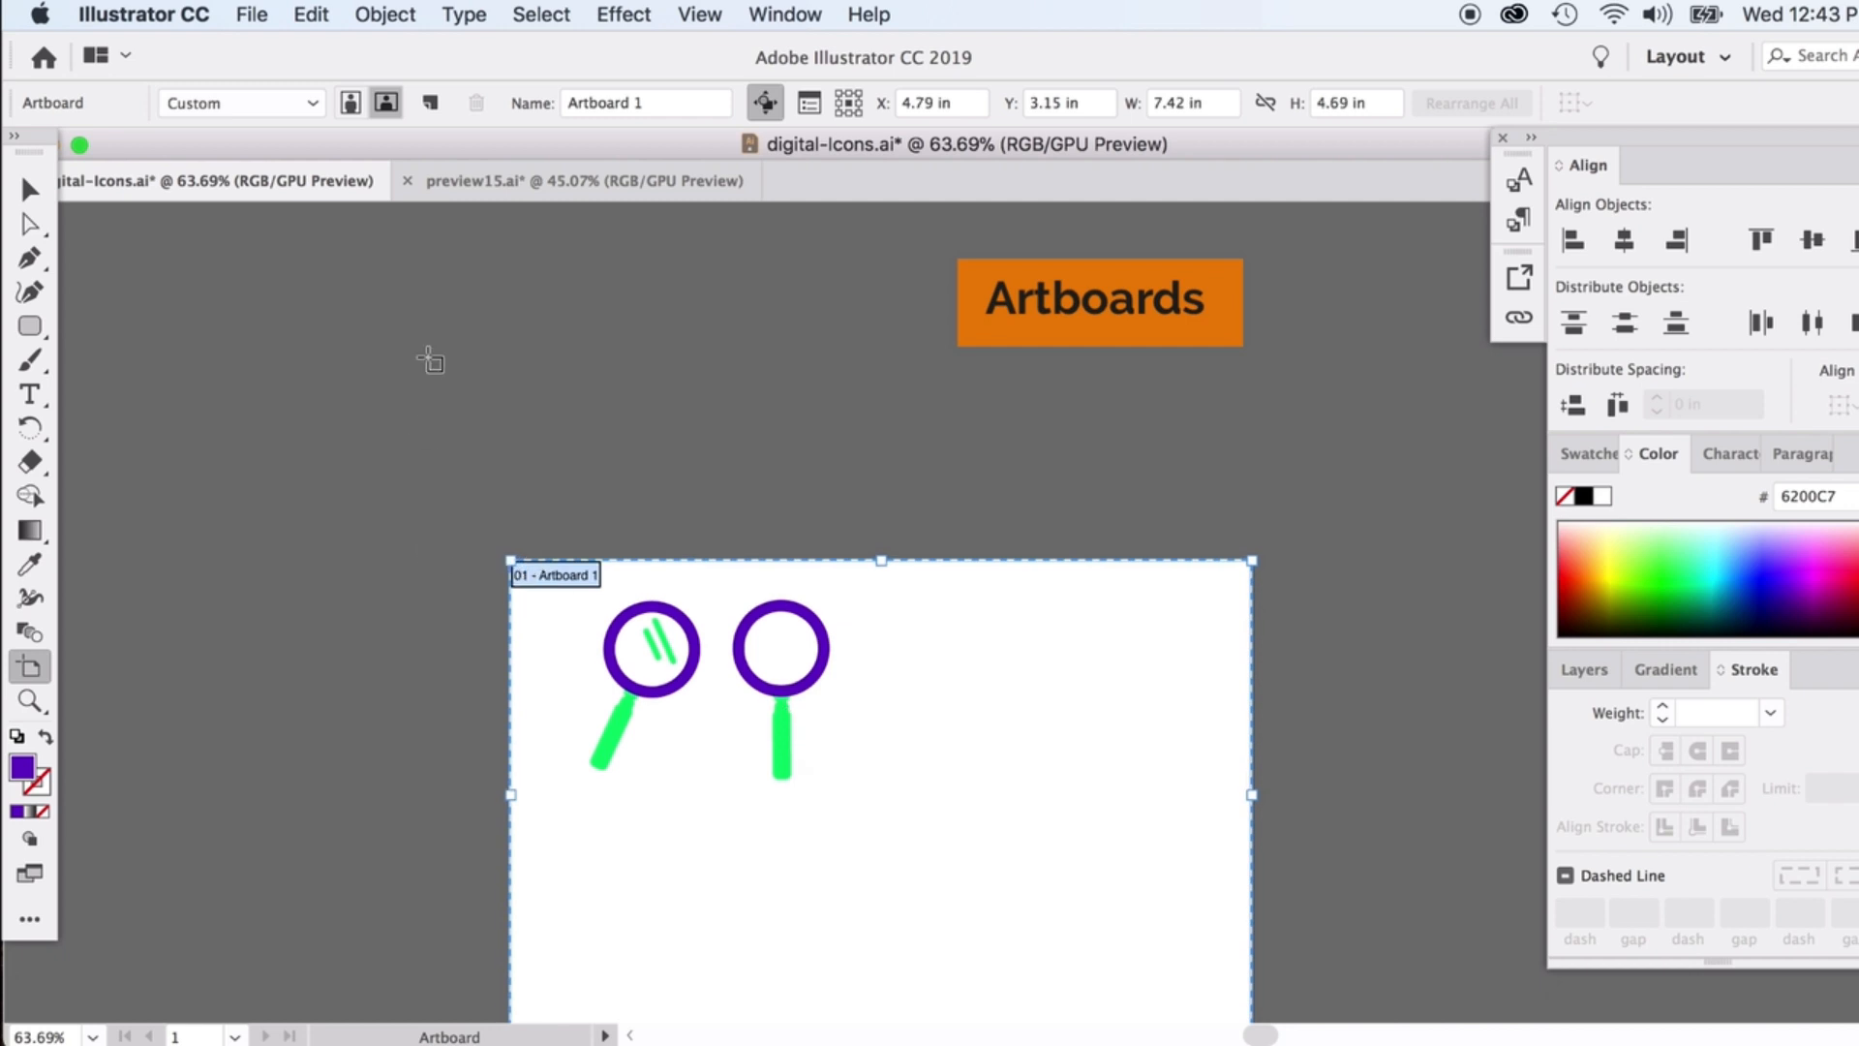
pyautogui.click(430, 105)
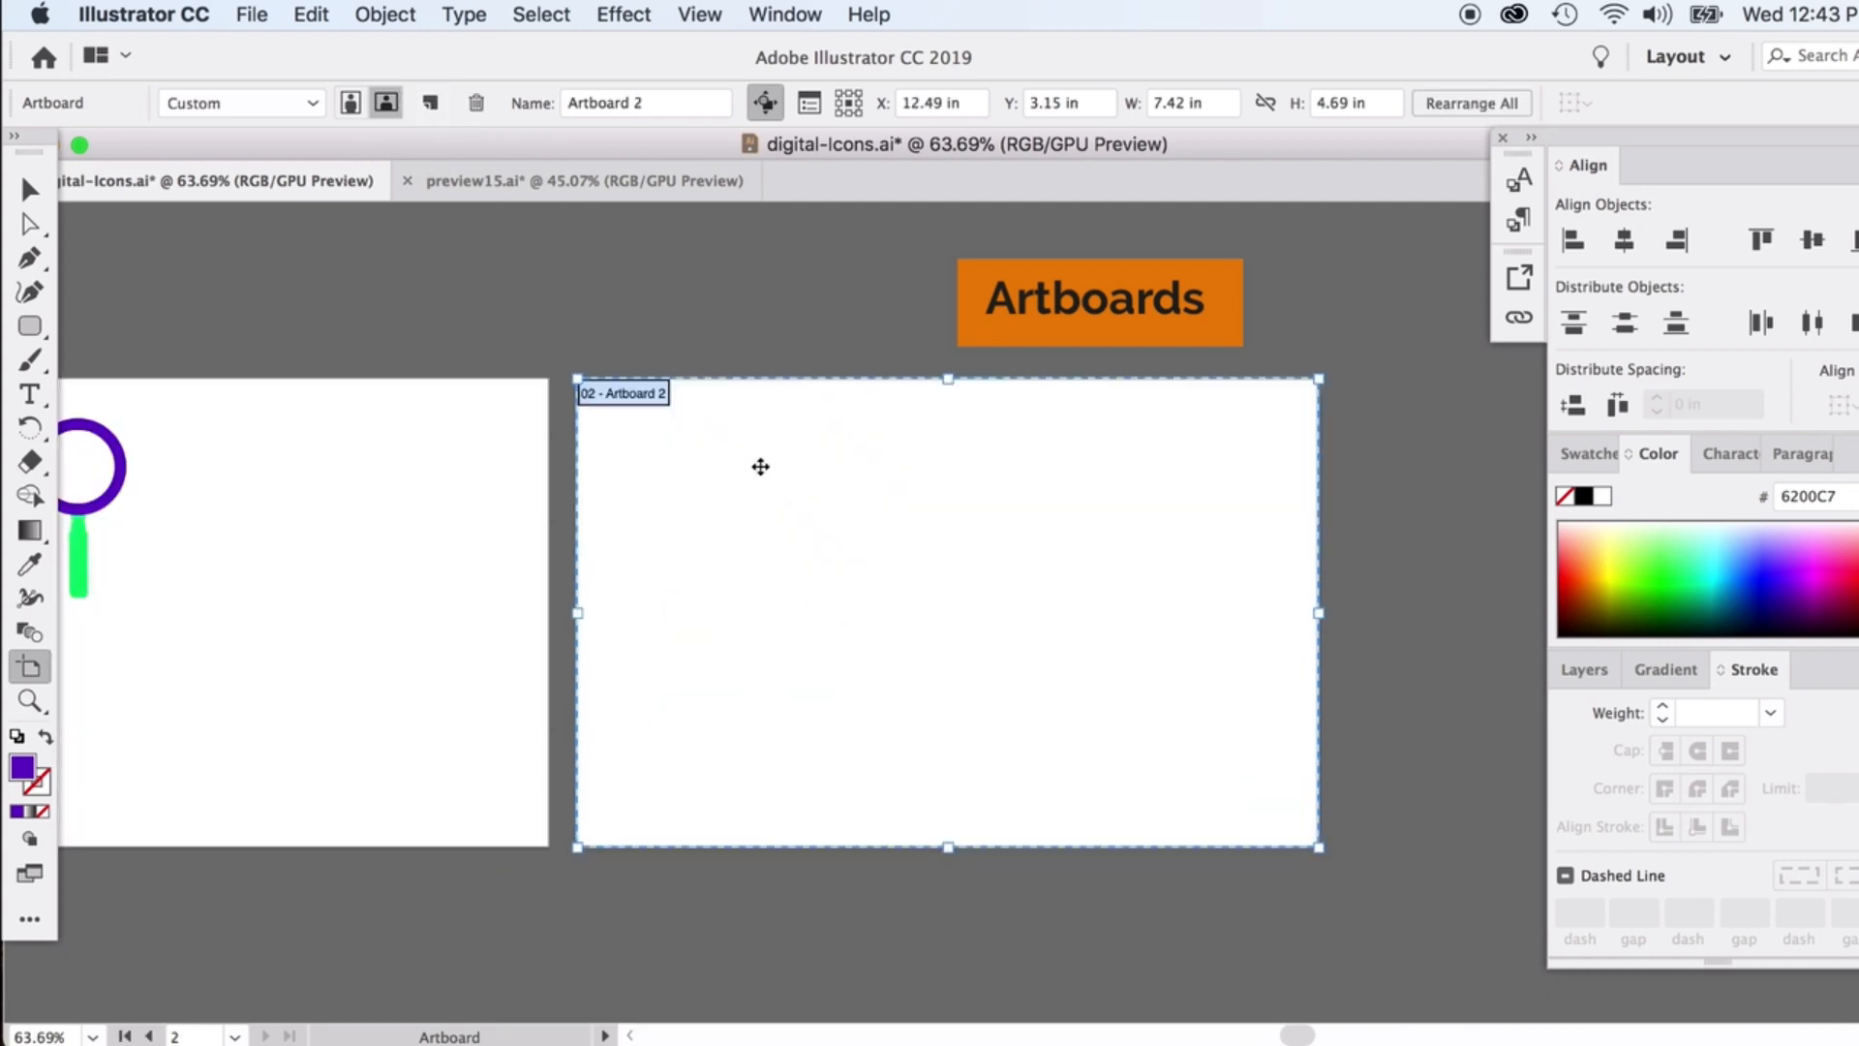
pyautogui.press('Delete')
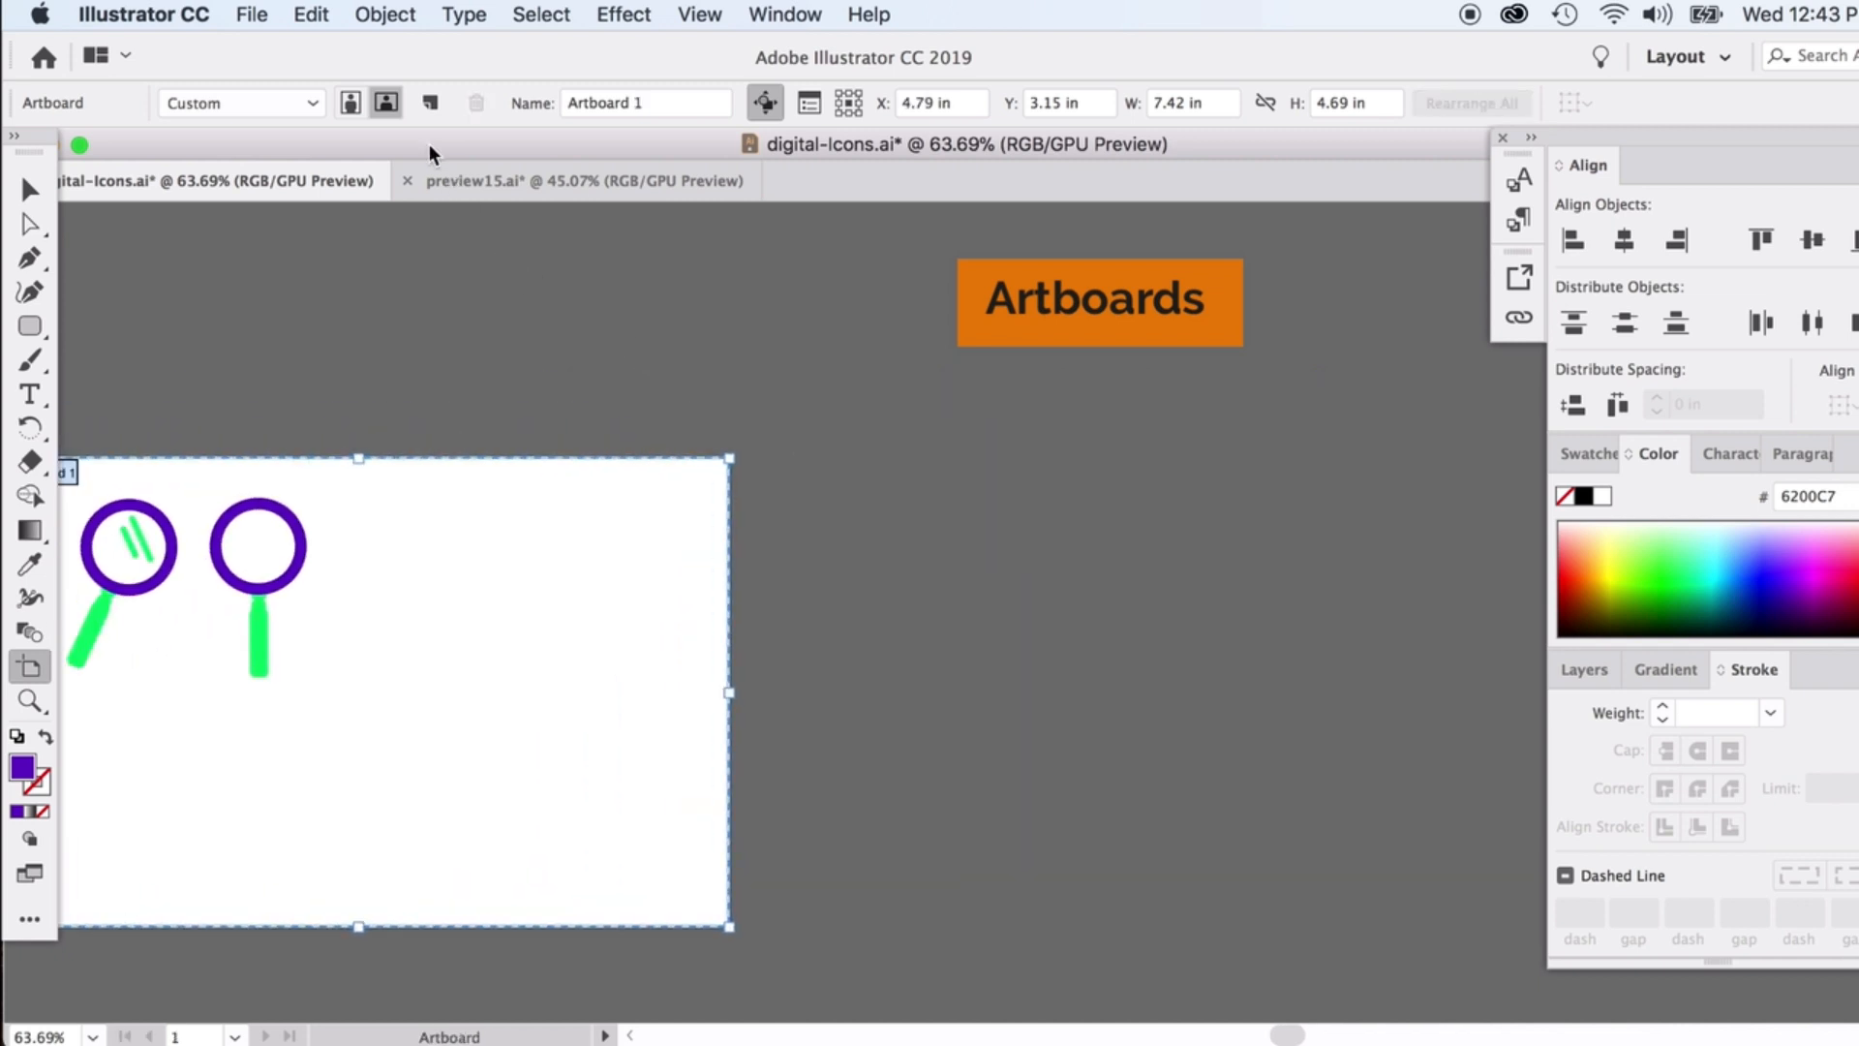
pyautogui.moveTo(272, 255); pyautogui.dragTo(438, 374)
pyautogui.hscroll(-5, 444, 381)
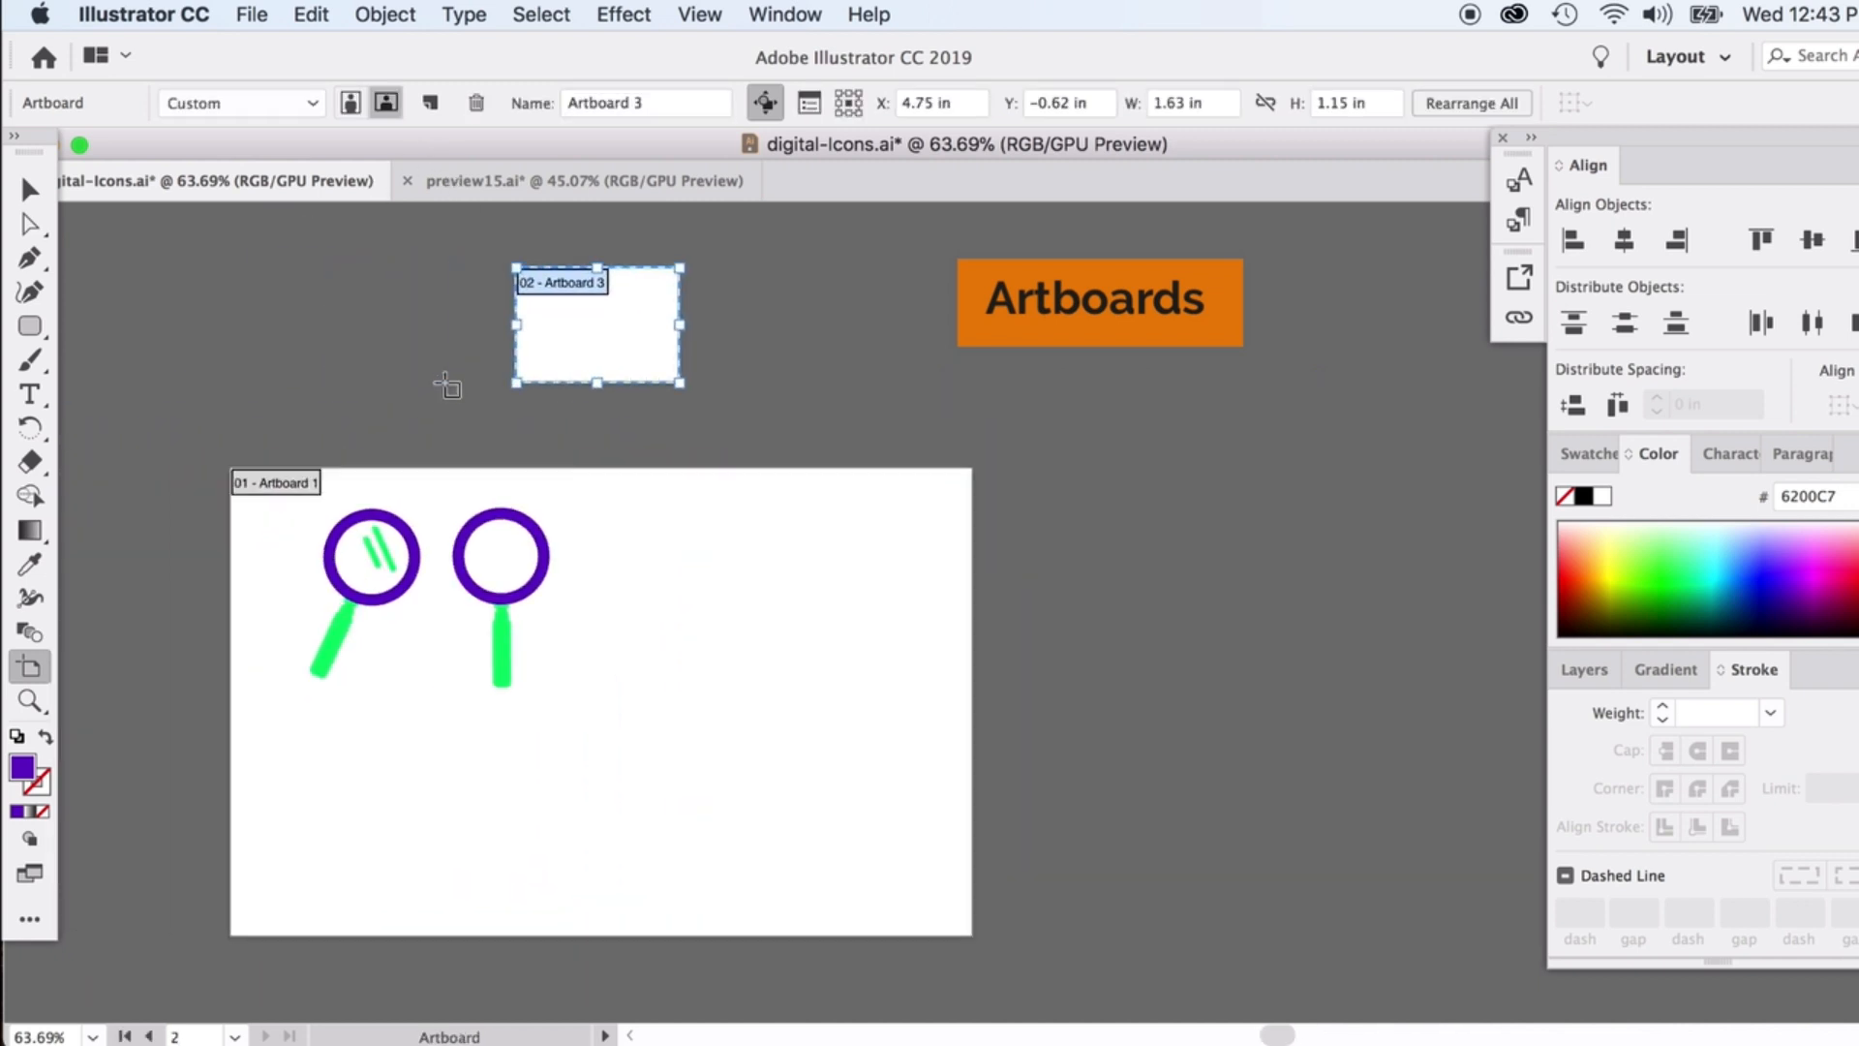
pyautogui.press('Delete')
# Draw a nearly square artboard about 1.62 × 1.61 in above Artboard 1, add four more of the same size, and exit artboard editing
pyautogui.moveTo(443, 246); pyautogui.dragTo(606, 406)
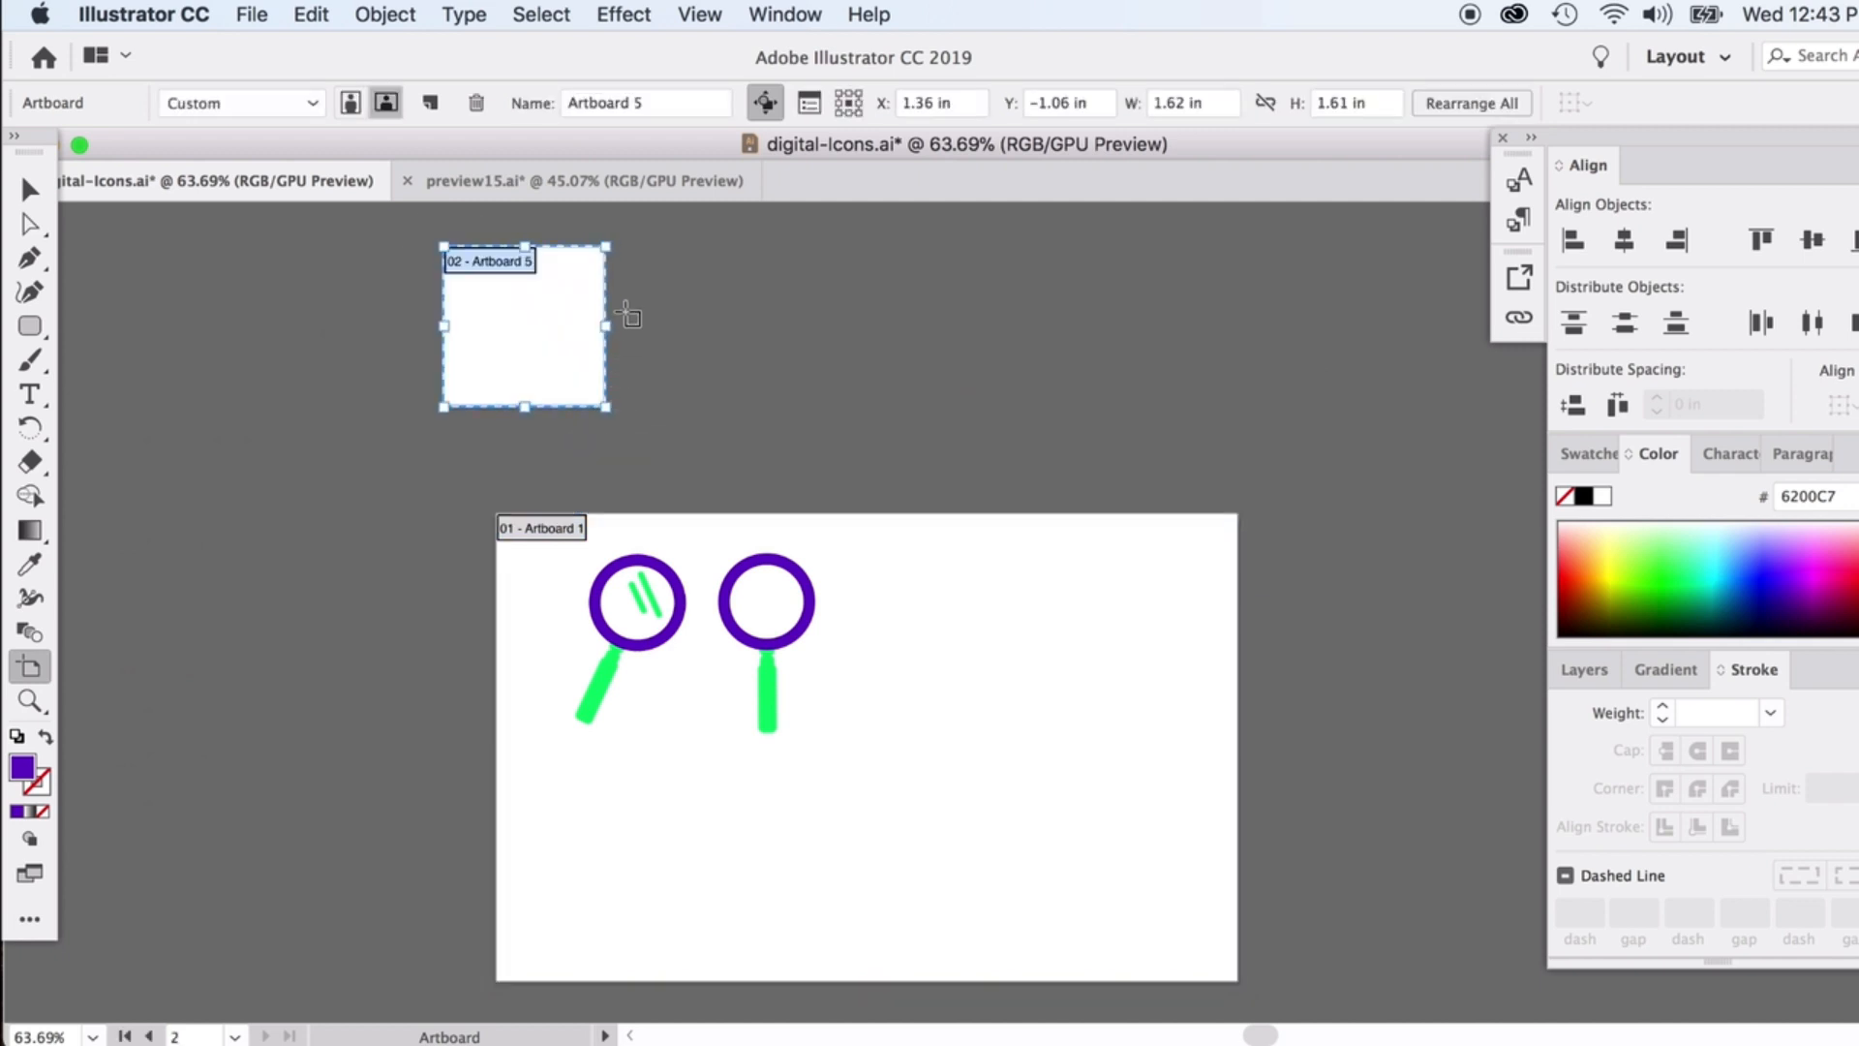
pyautogui.click(430, 106)
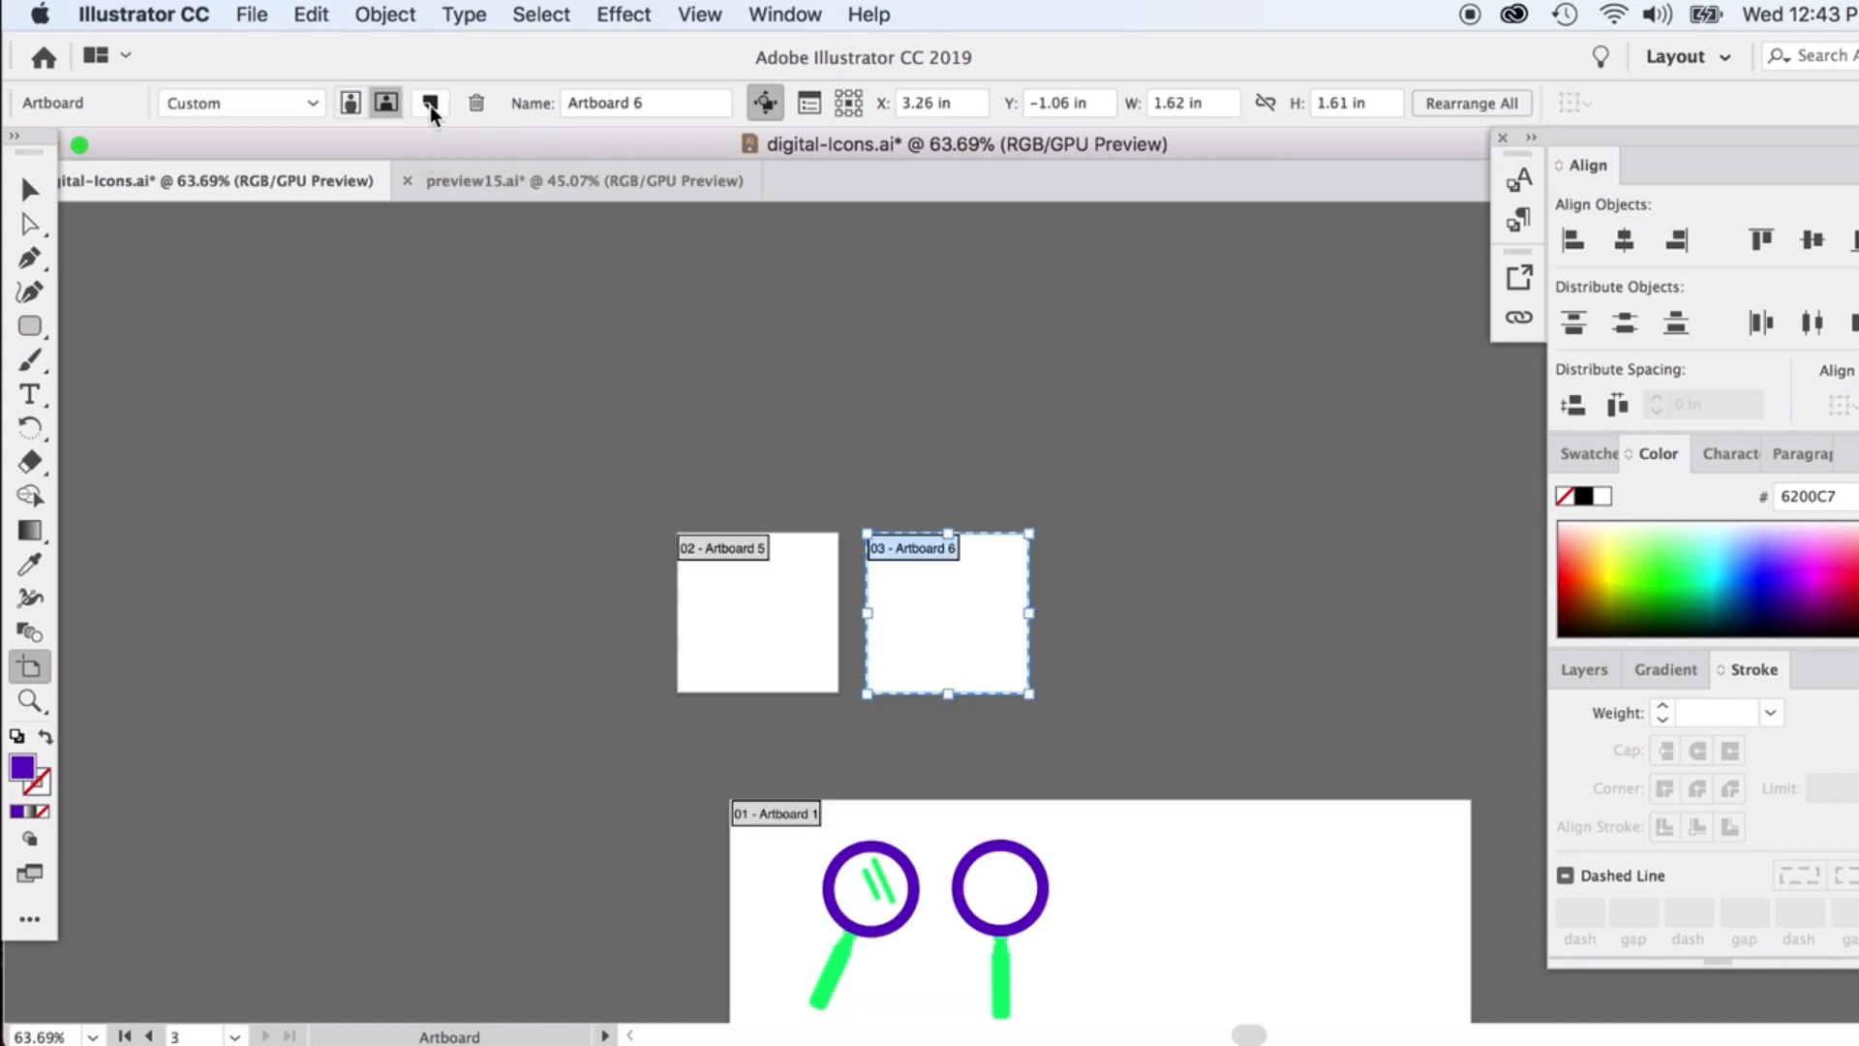
pyautogui.click(431, 106)
pyautogui.click(431, 106)
pyautogui.click(430, 107)
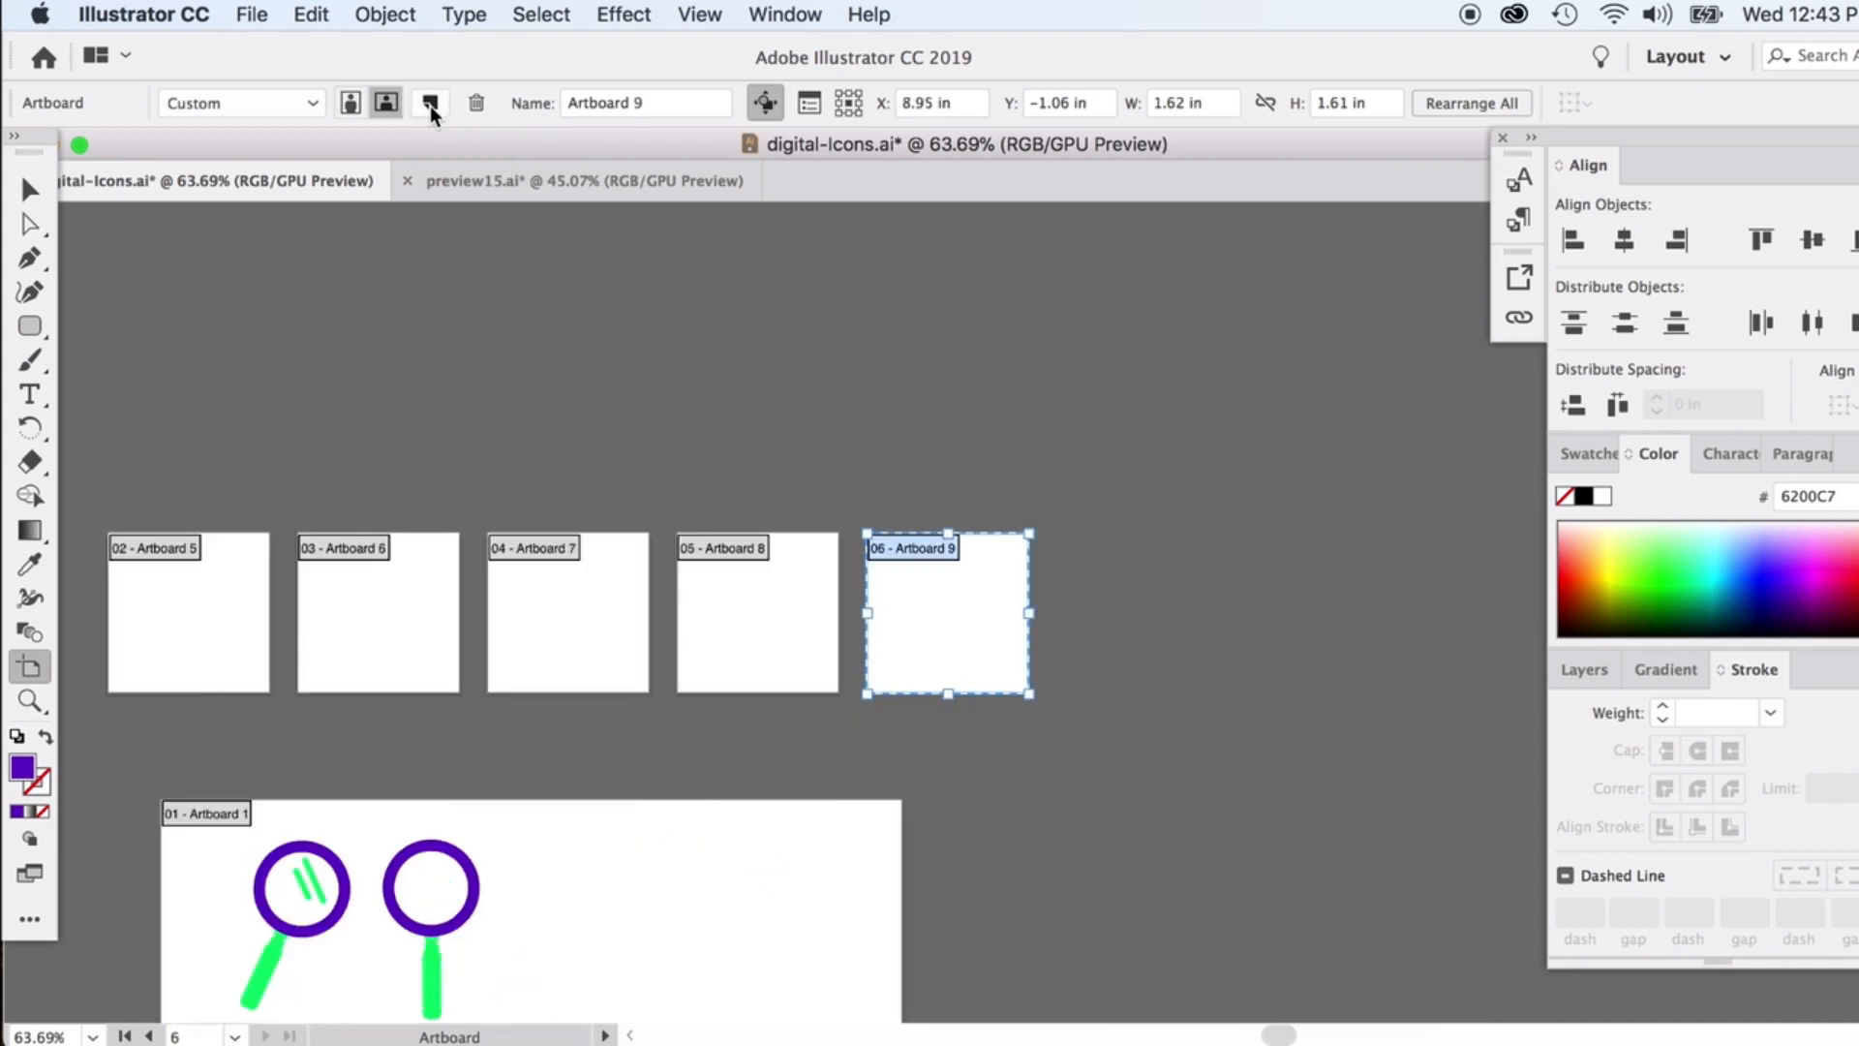
pyautogui.press('Escape')
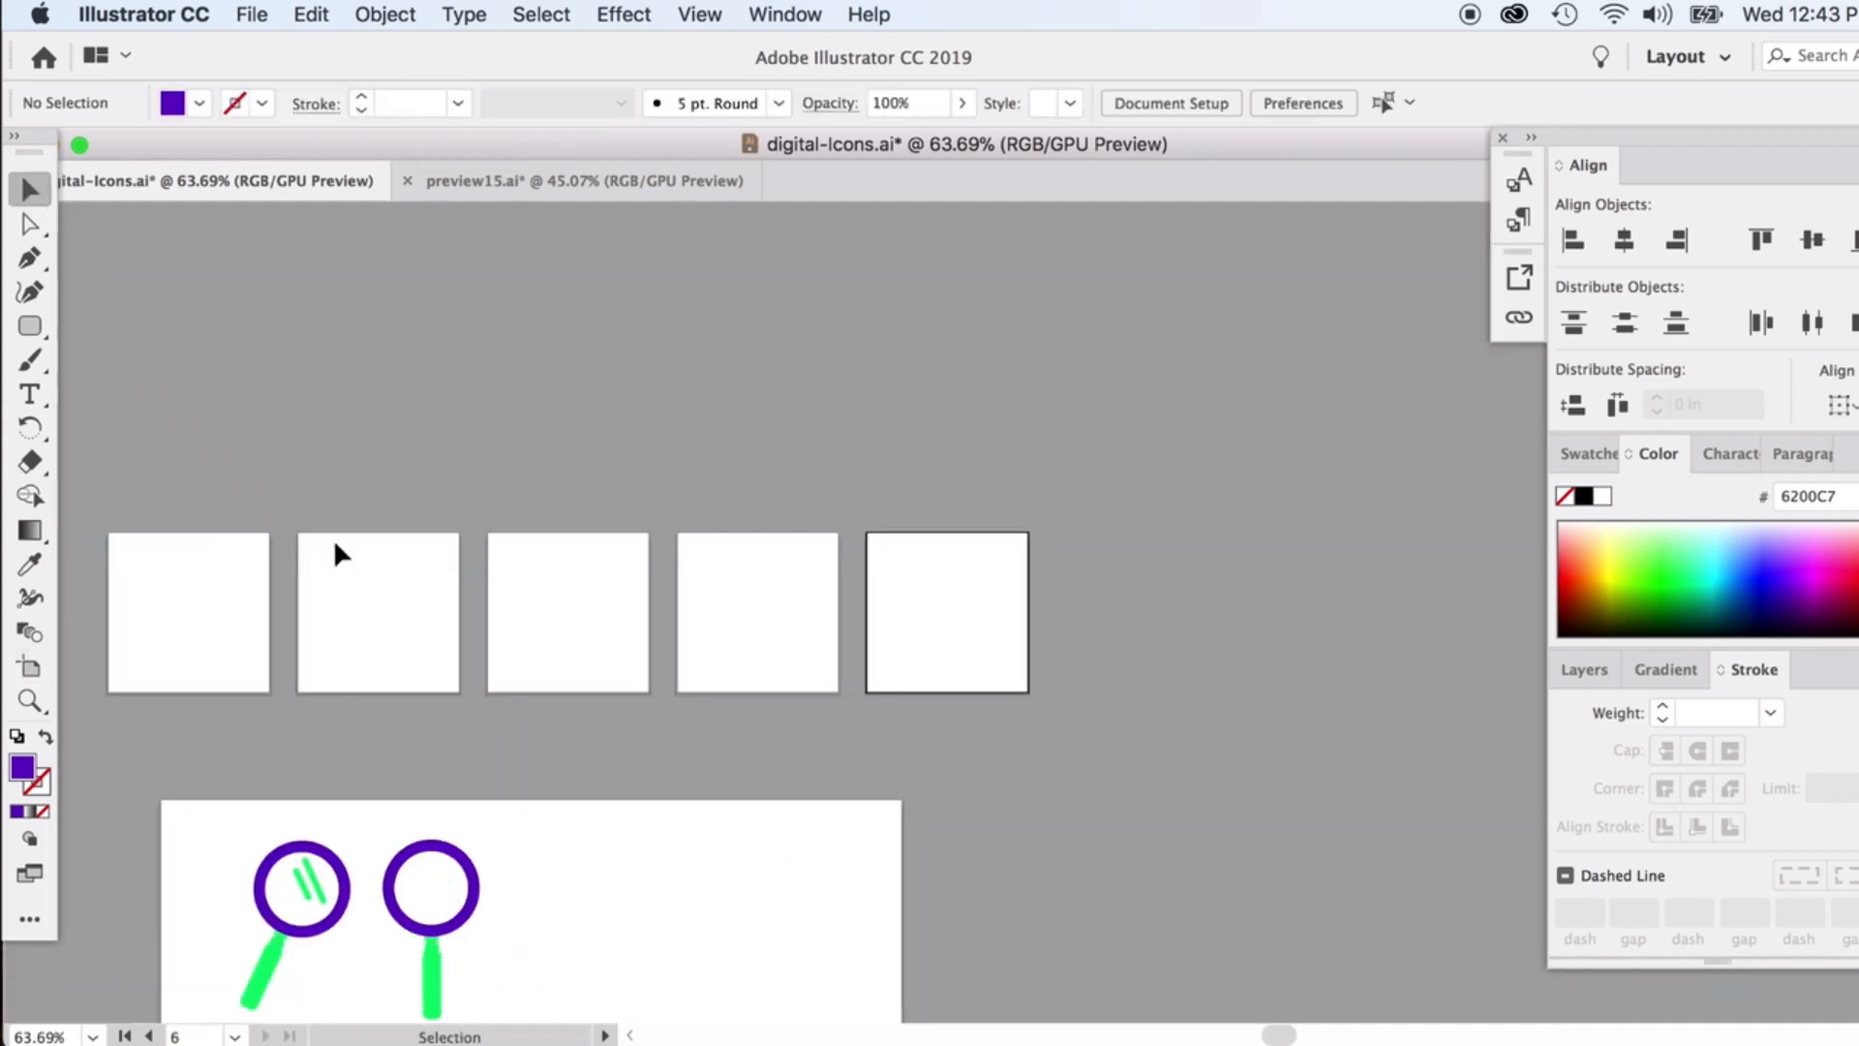
# Move the upright magnifying glass onto the first small artboard and scale it down to fit inside
pyautogui.hscroll(-3, 407, 658)
pyautogui.scroll(-2, 408, 658)
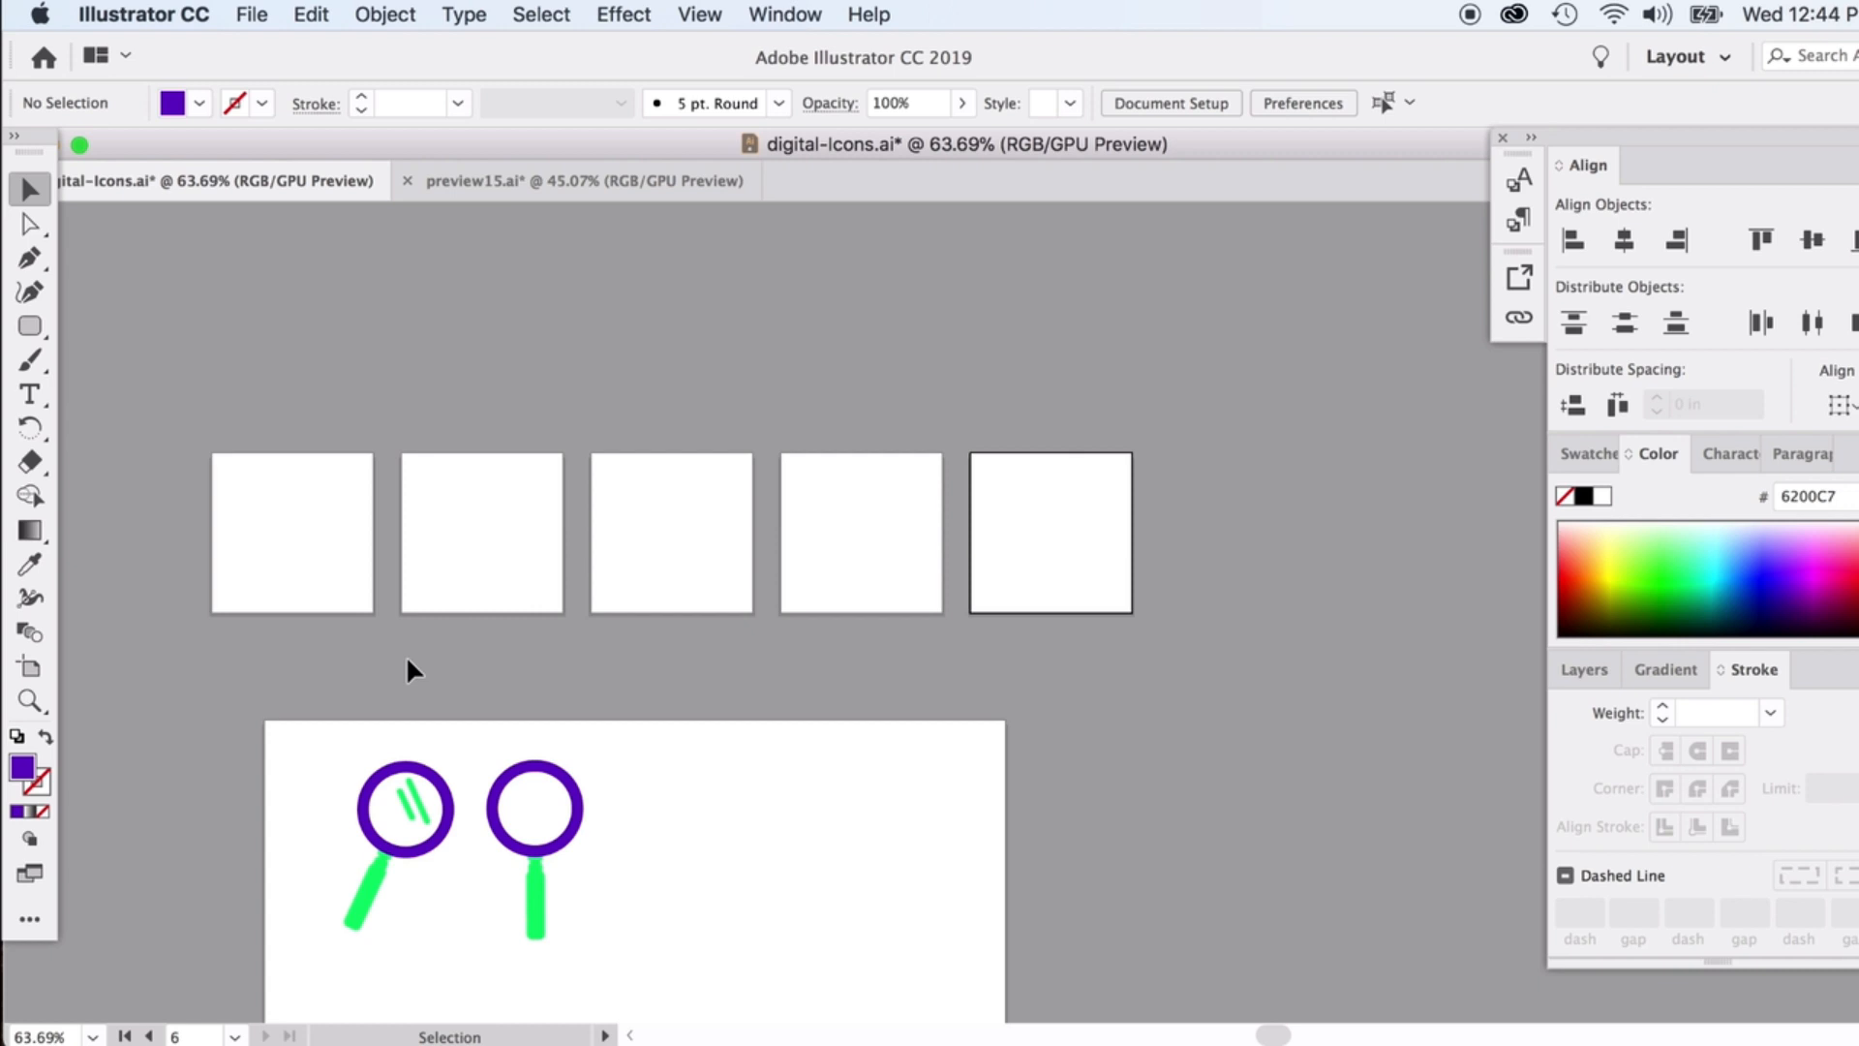
pyautogui.scroll(-2, 405, 655)
pyautogui.hscroll(-3, 404, 654)
pyautogui.moveTo(593, 613); pyautogui.dragTo(441, 414)
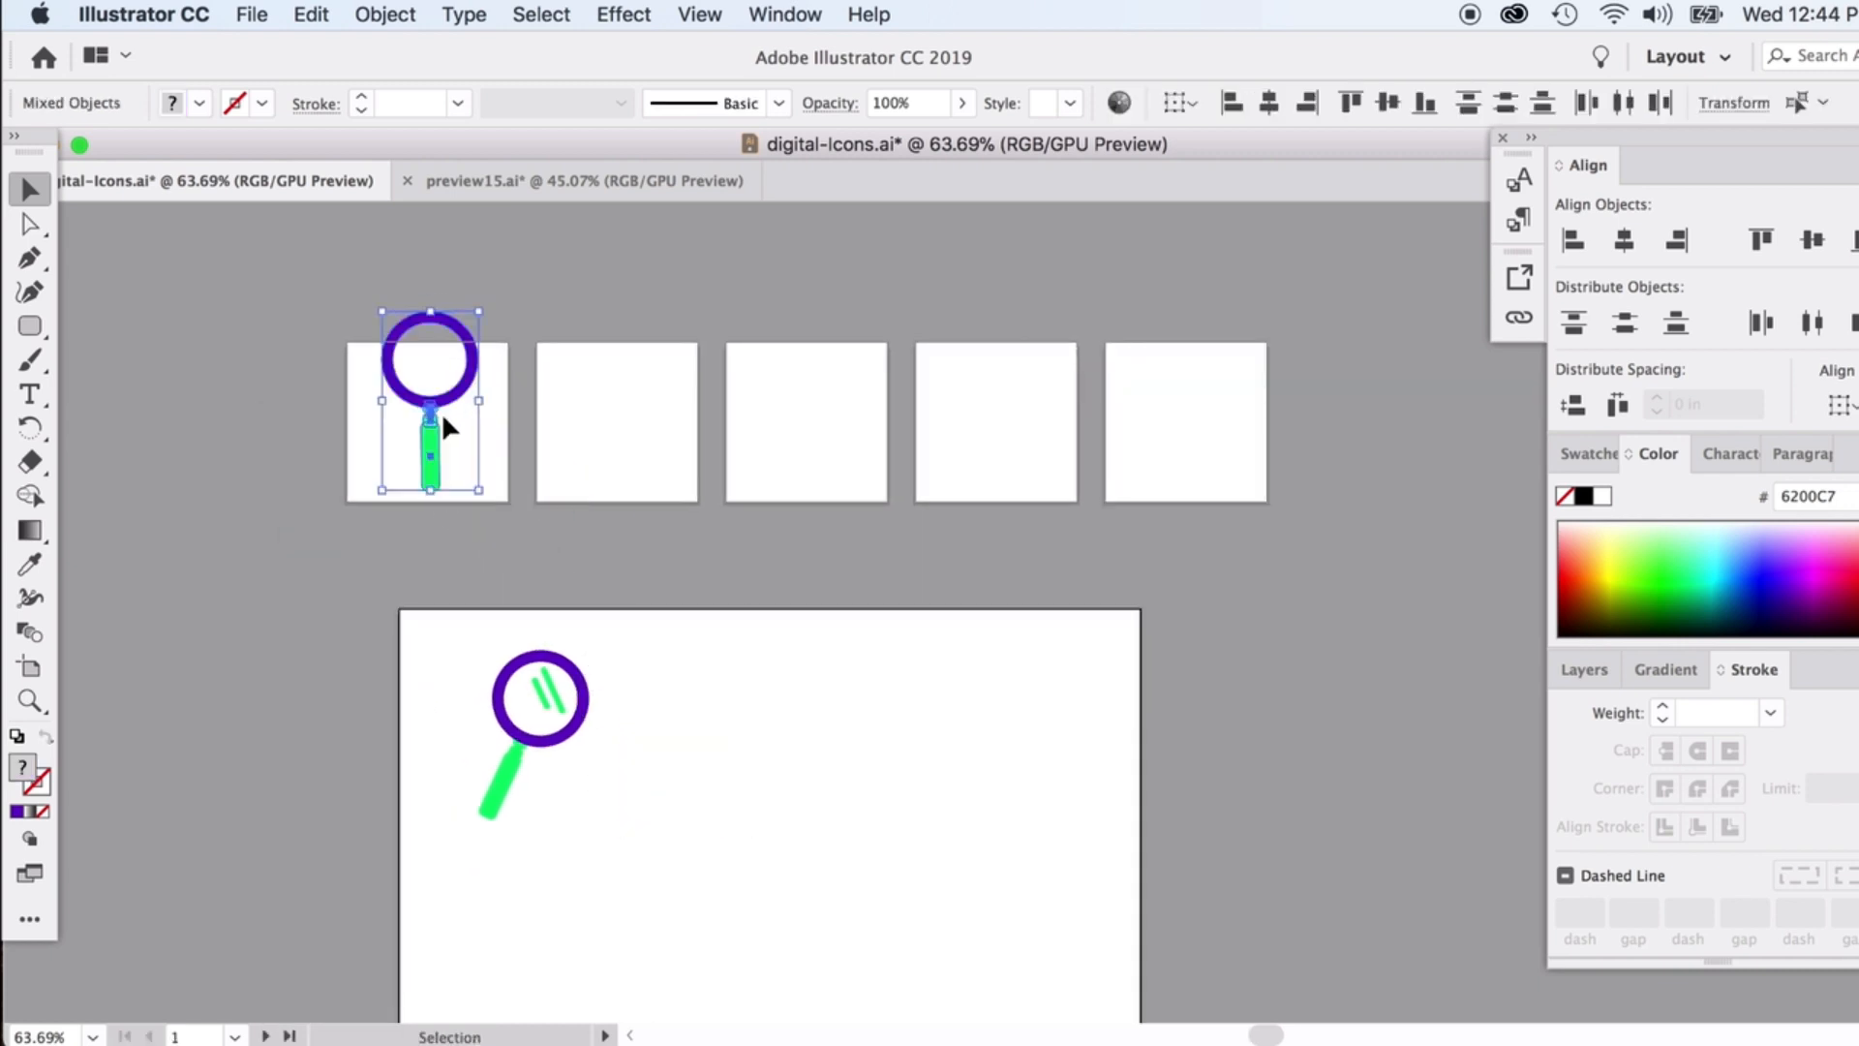
pyautogui.moveTo(478, 312); pyautogui.dragTo(461, 371)
# Move the tilted magnifying glass onto the second small artboard, scale it down to fit inside, and deselect it
pyautogui.moveTo(445, 643); pyautogui.dragTo(600, 446)
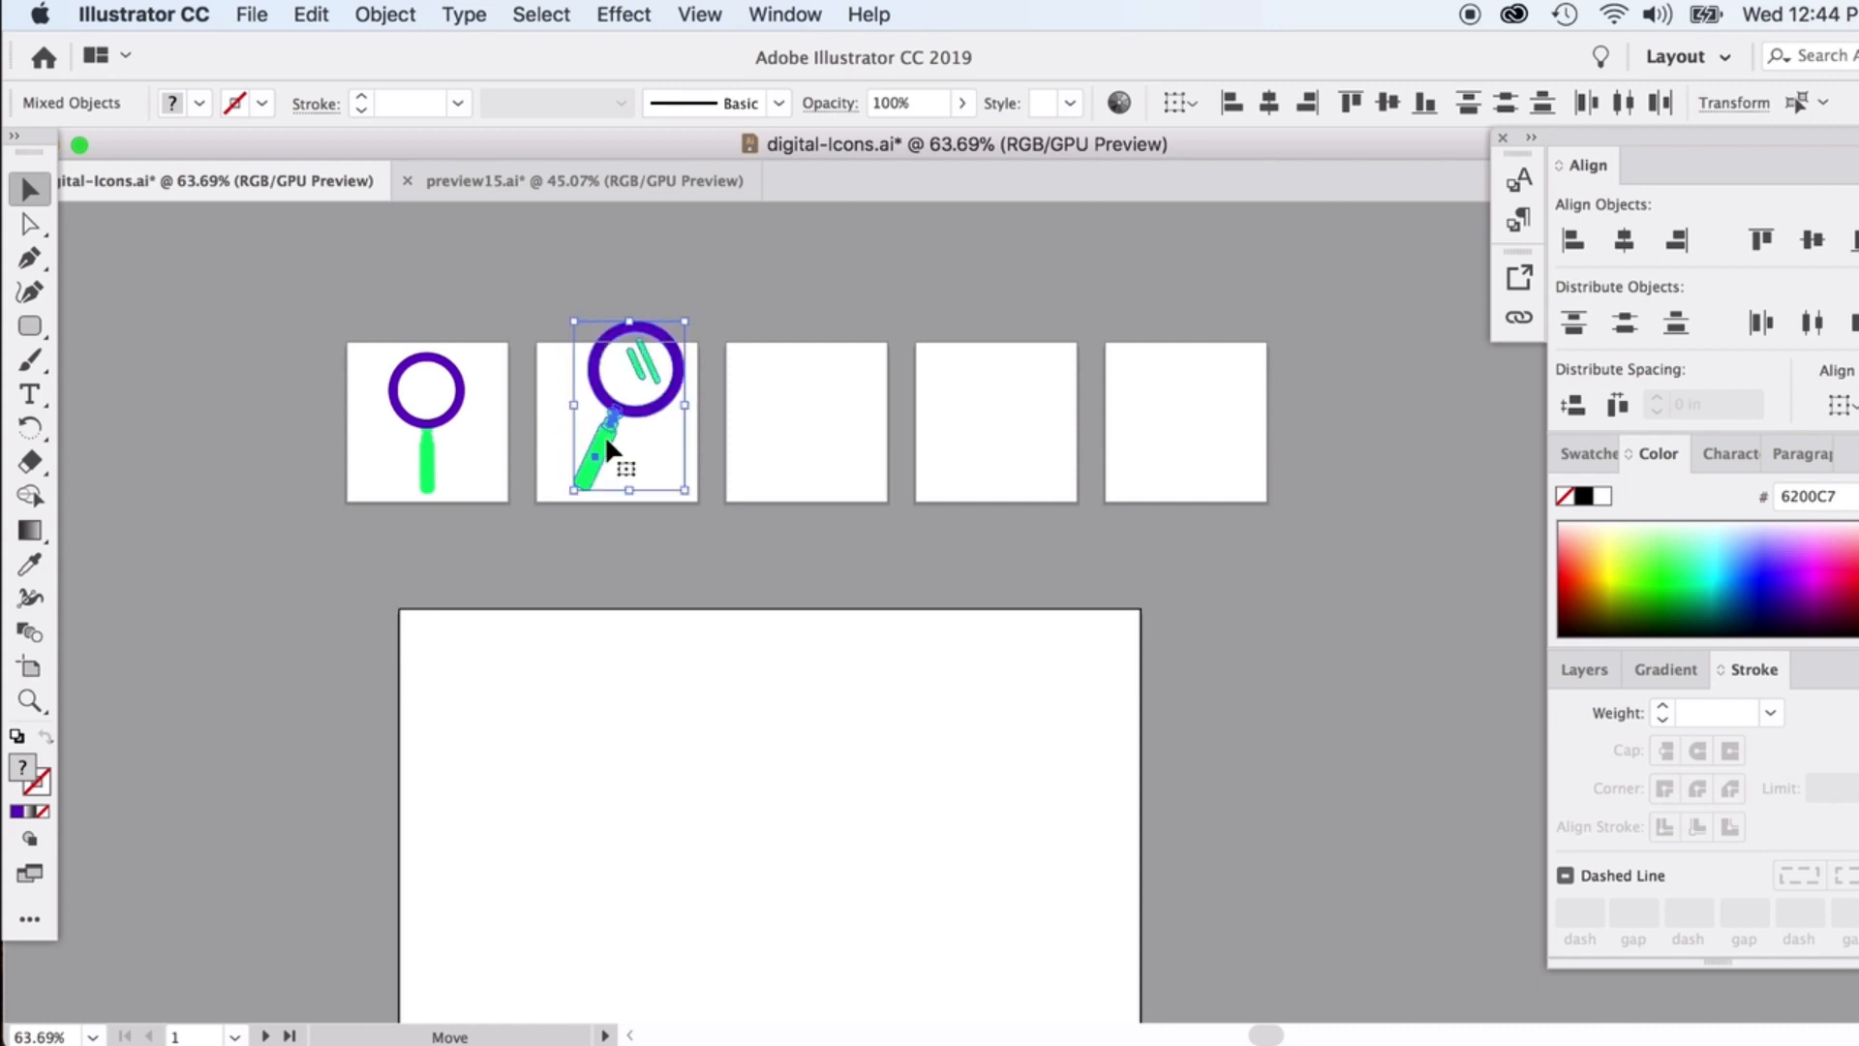
pyautogui.moveTo(685, 320); pyautogui.dragTo(639, 315)
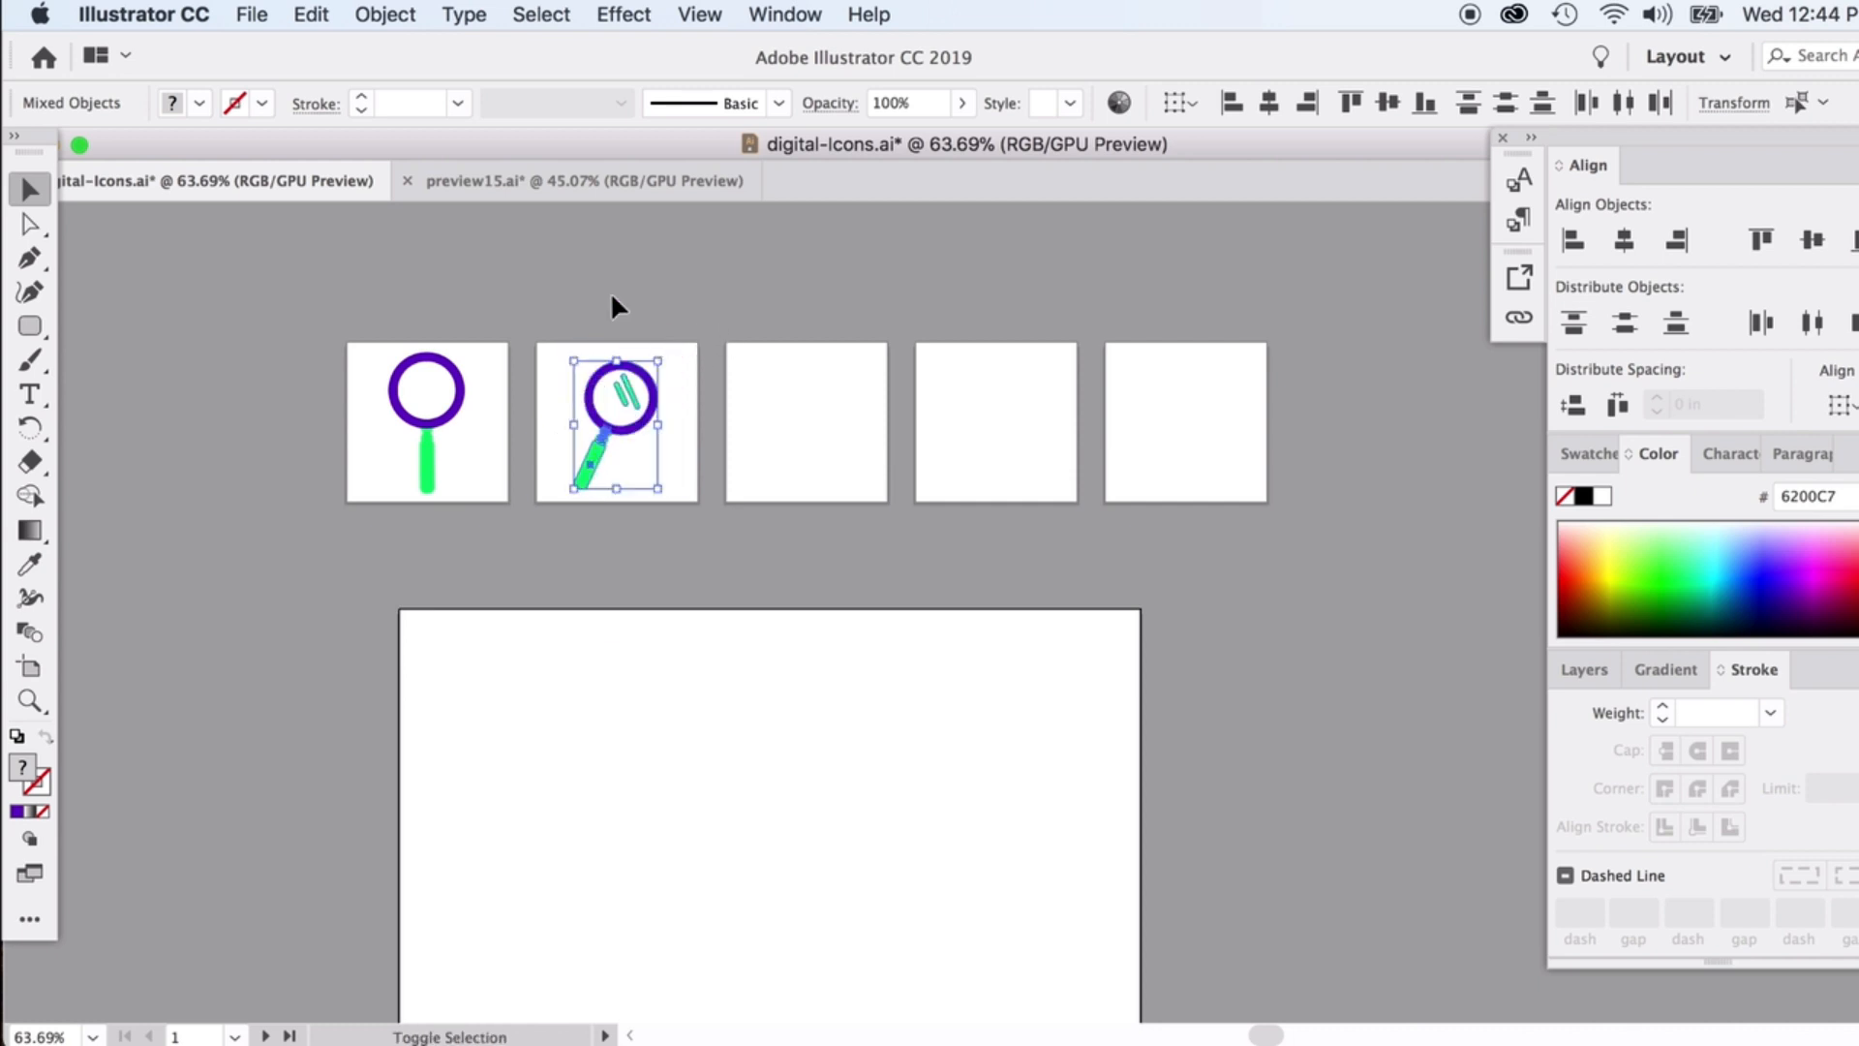
pyautogui.click(569, 329)
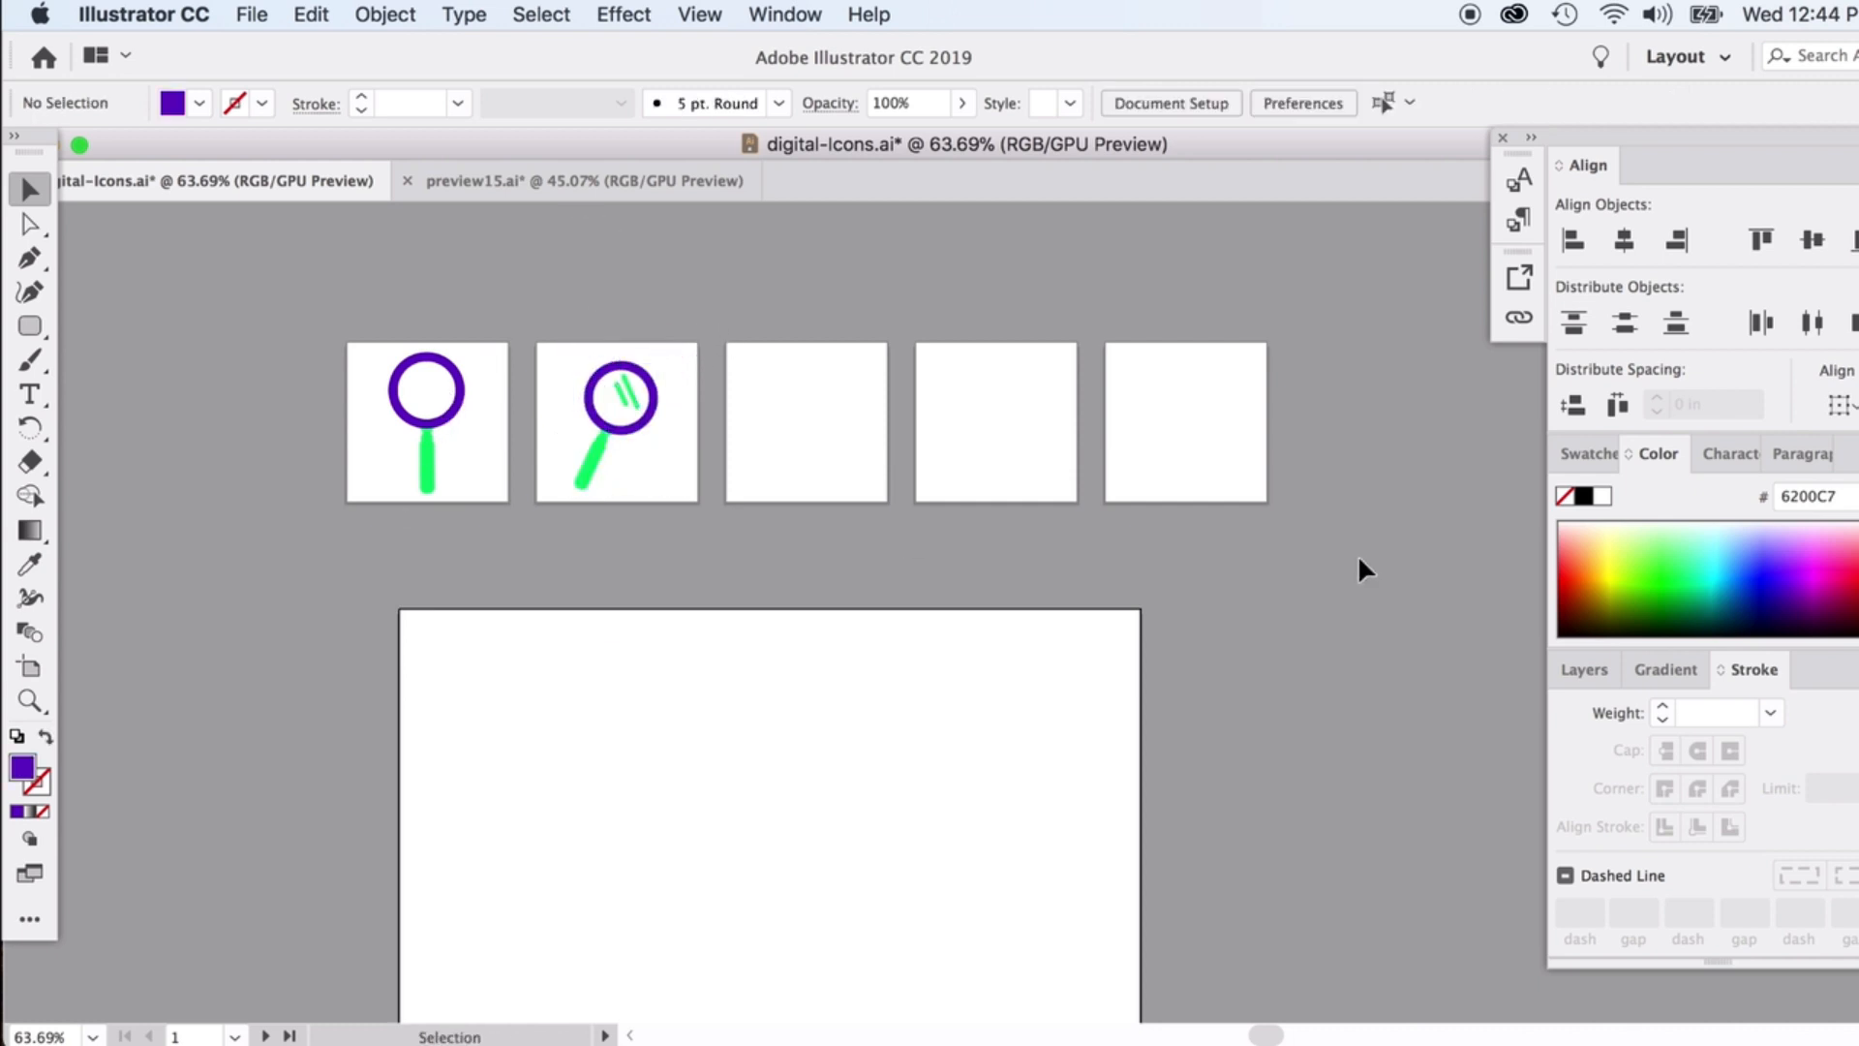
# Export all artboards as separate PNG files named digital-Icons to the Desktop at 600 ppi with a transparent background
pyautogui.click(251, 13)
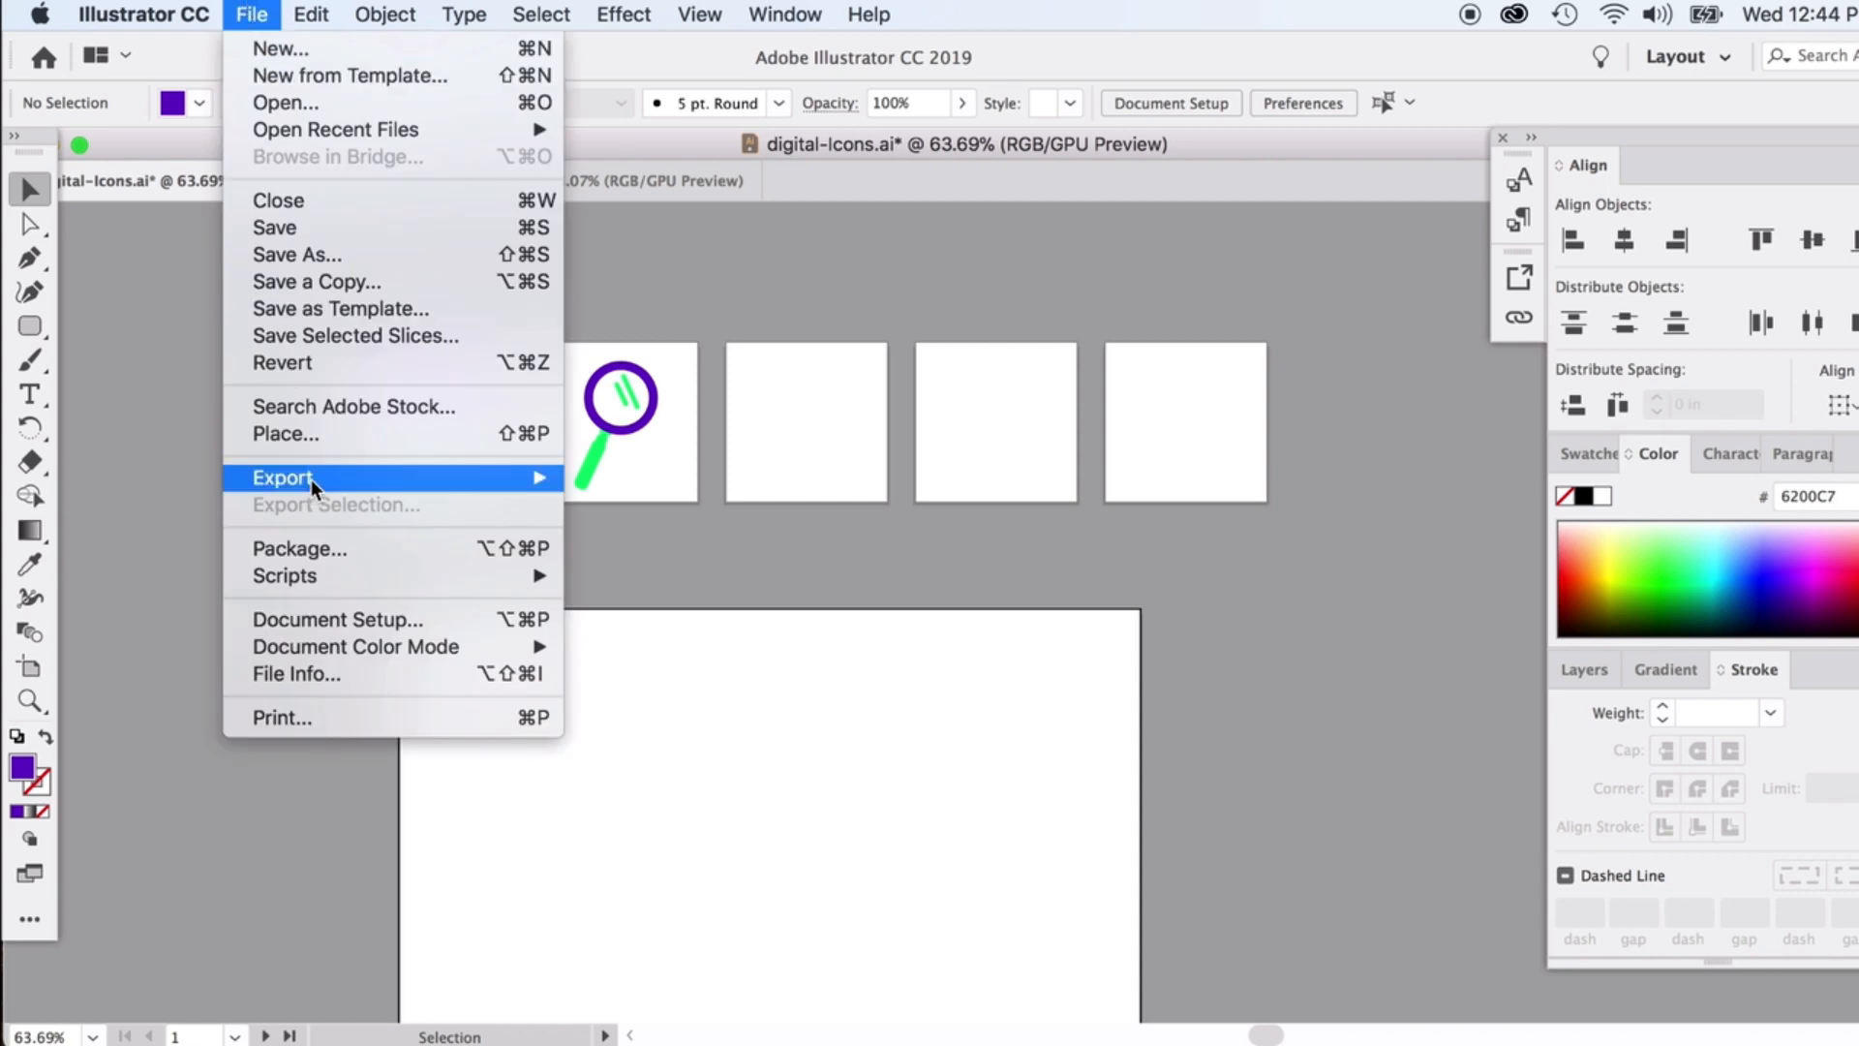
pyautogui.moveTo(311, 478)
pyautogui.click(698, 502)
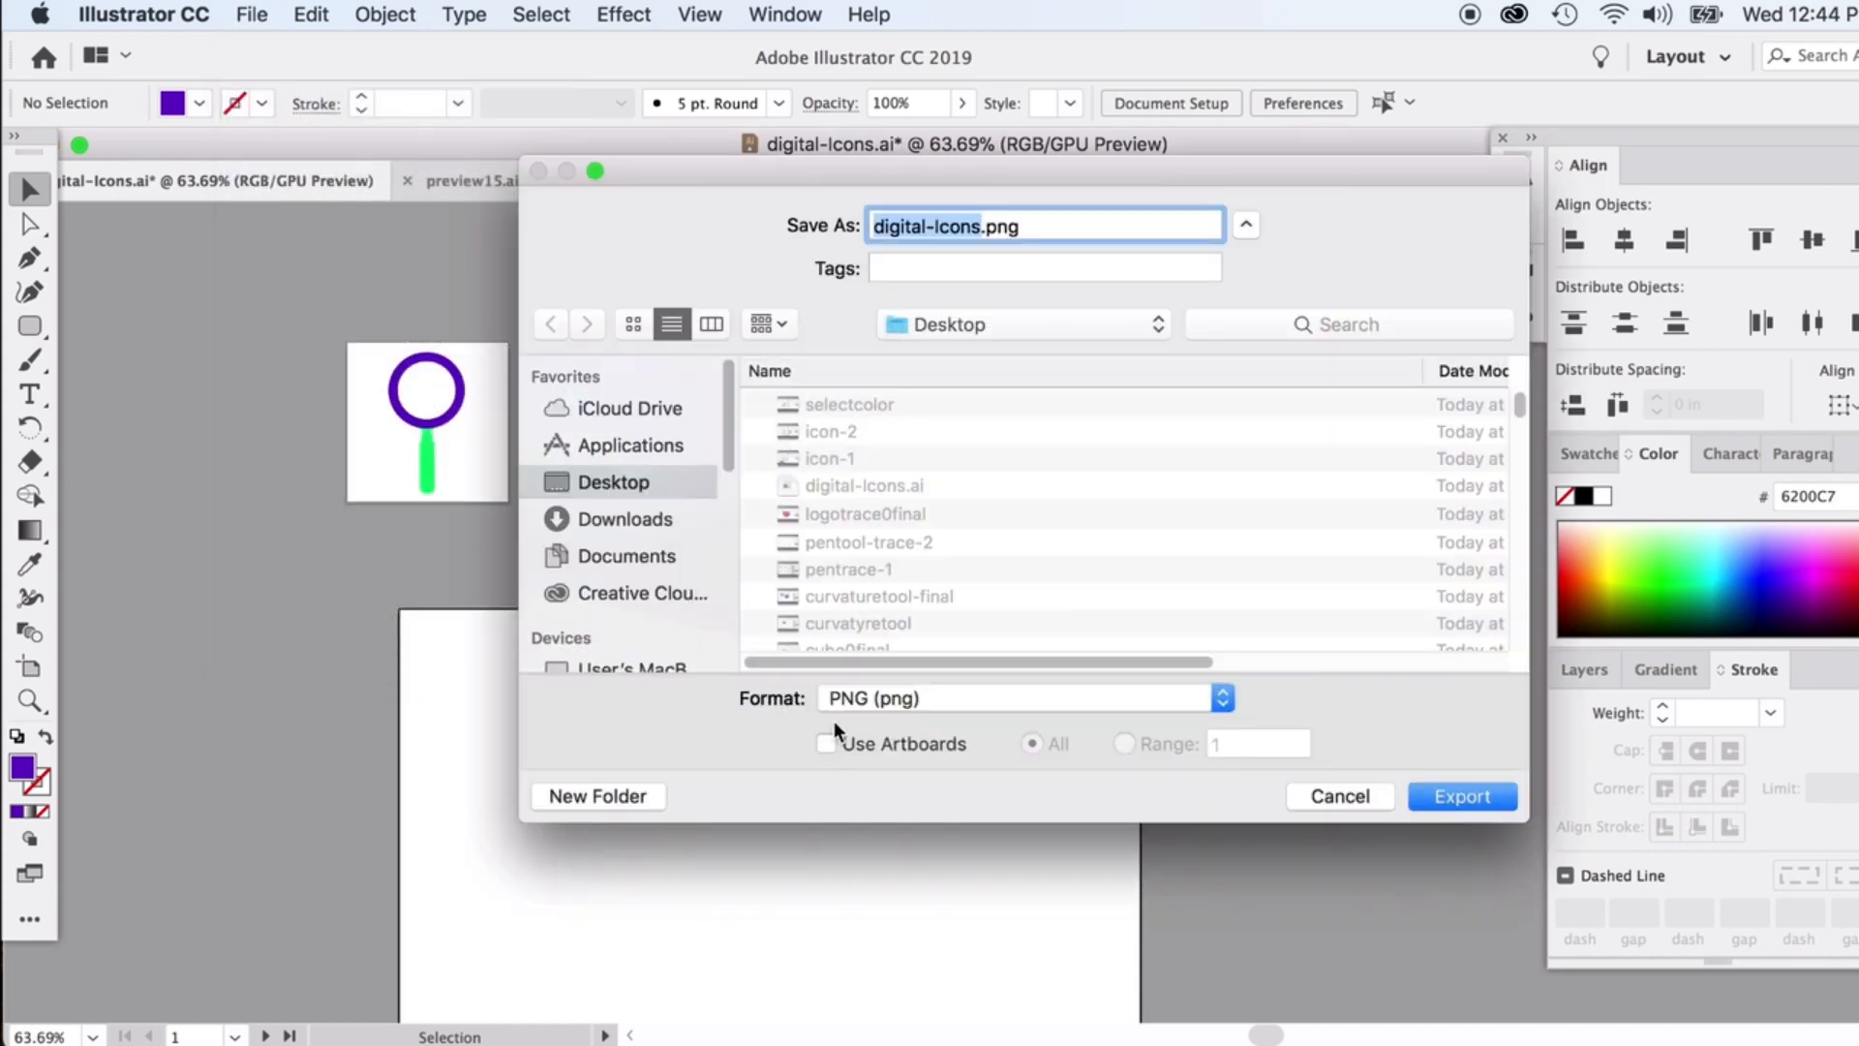
pyautogui.click(824, 744)
pyautogui.click(1464, 798)
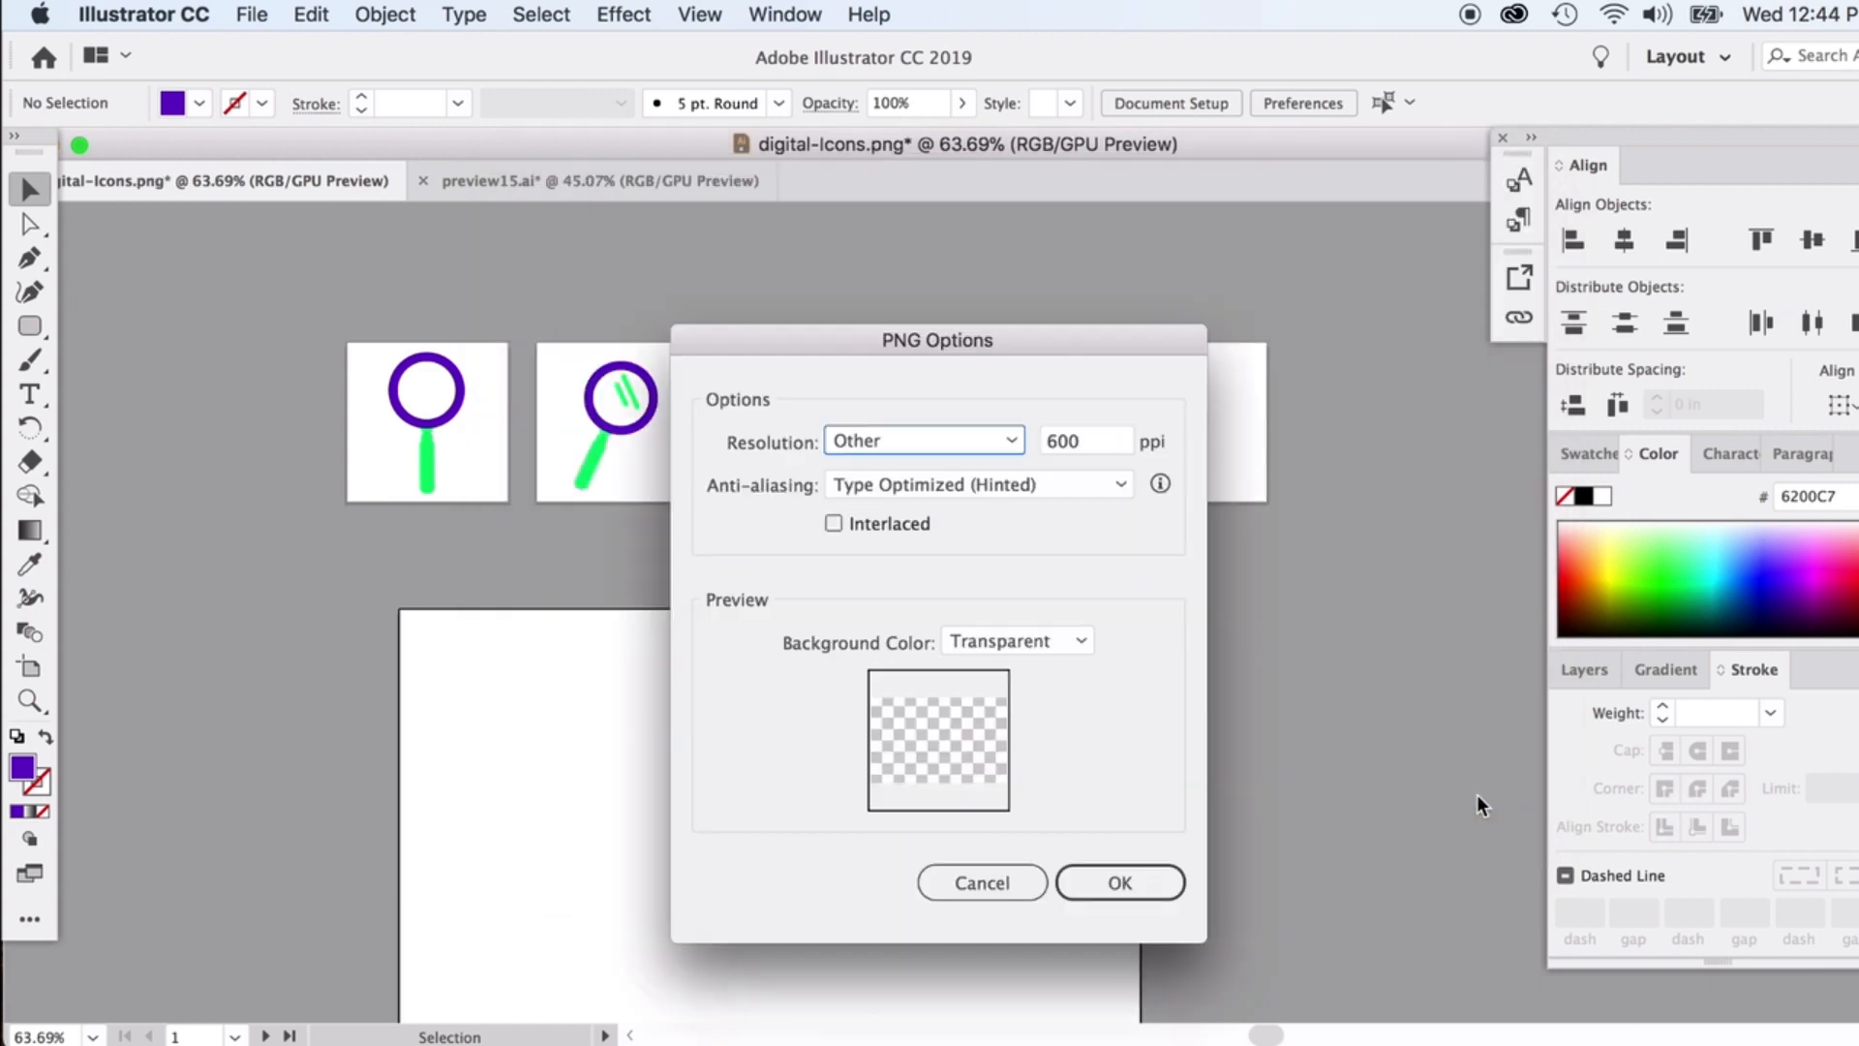
pyautogui.click(1089, 883)
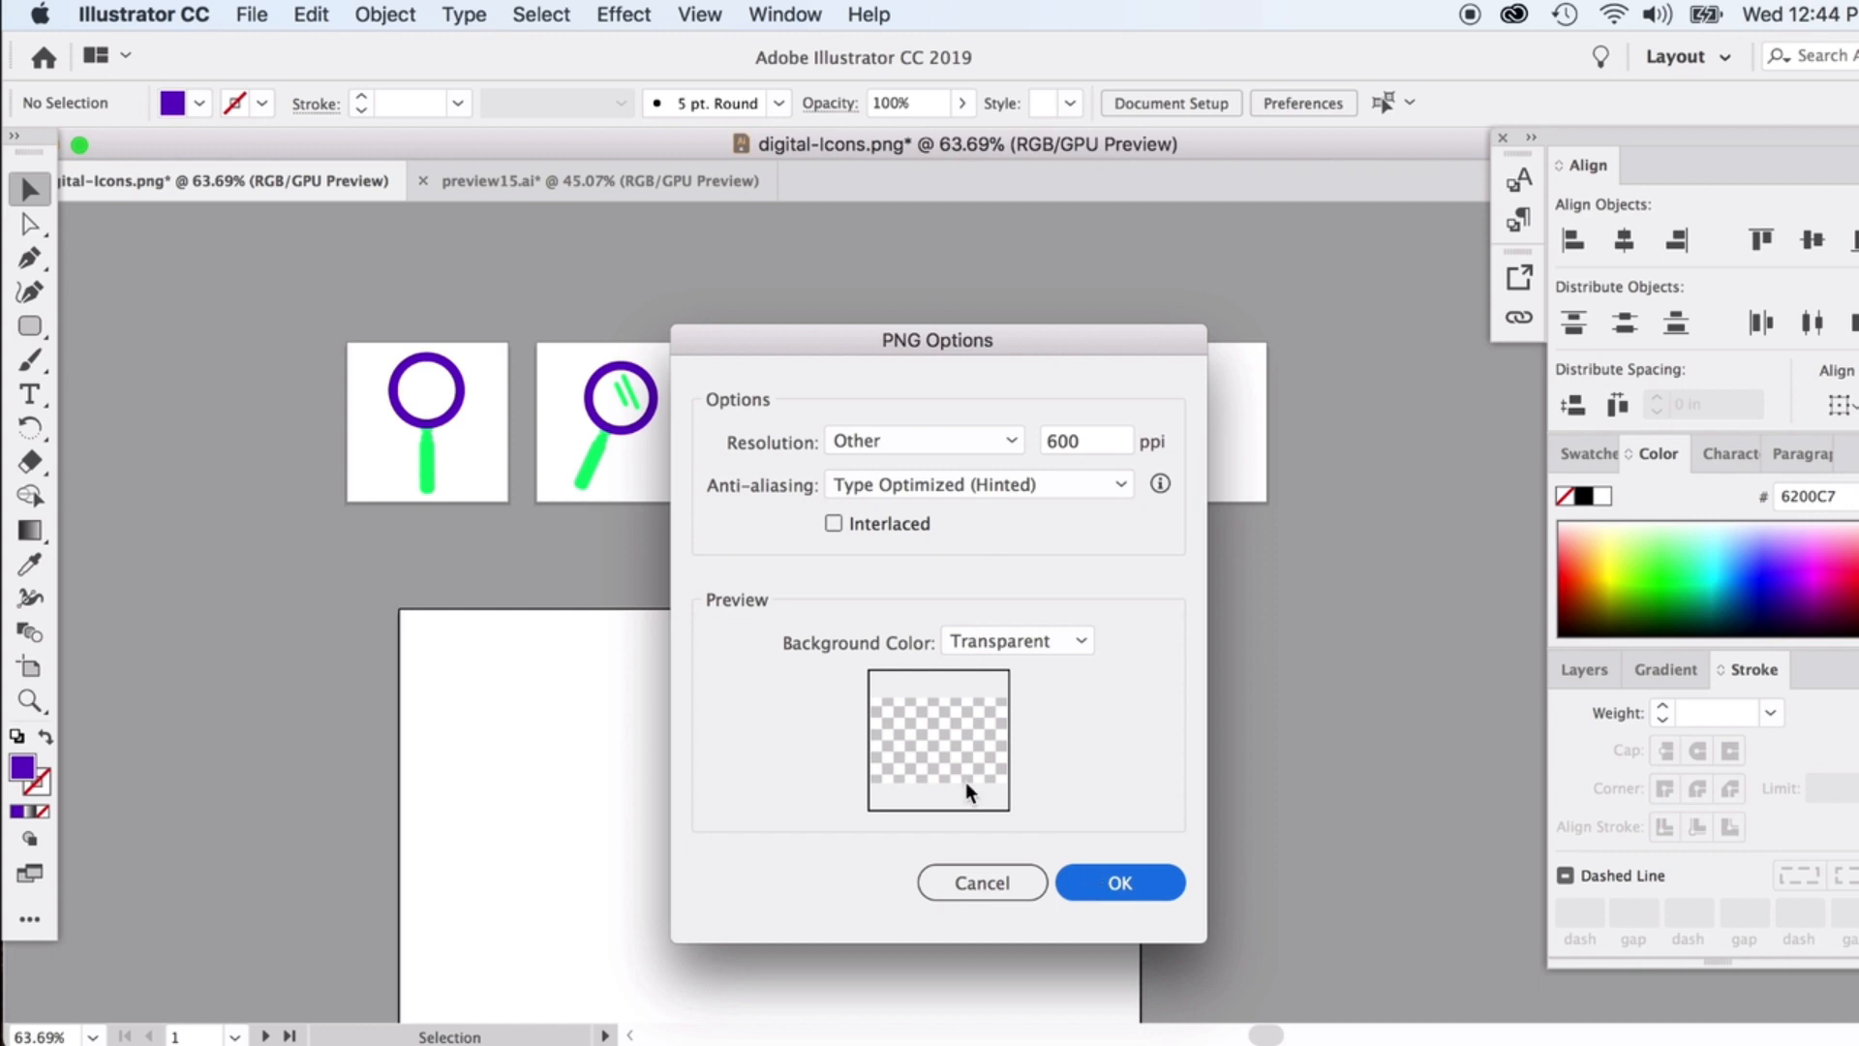
# Switch to Finder and preview each exported digital-Icons PNG file in the Desktop folder
pyautogui.click(228, 1042)
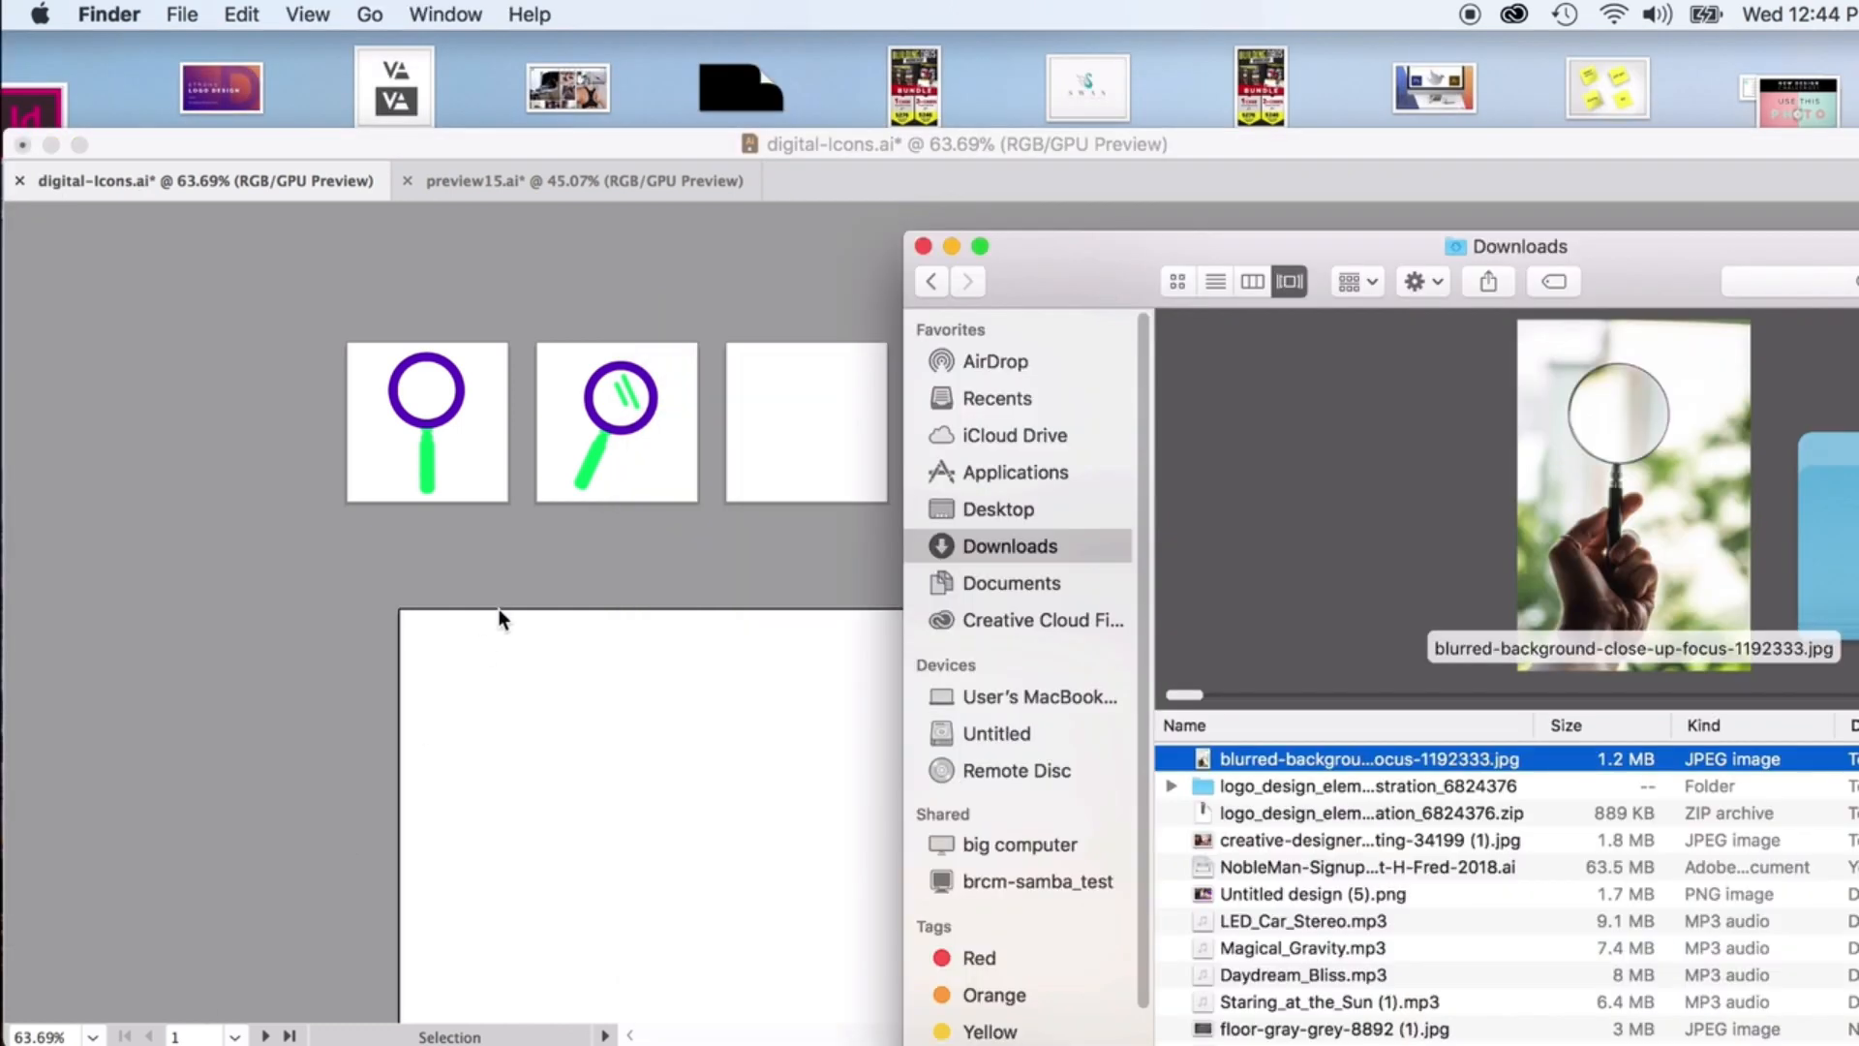
pyautogui.click(977, 506)
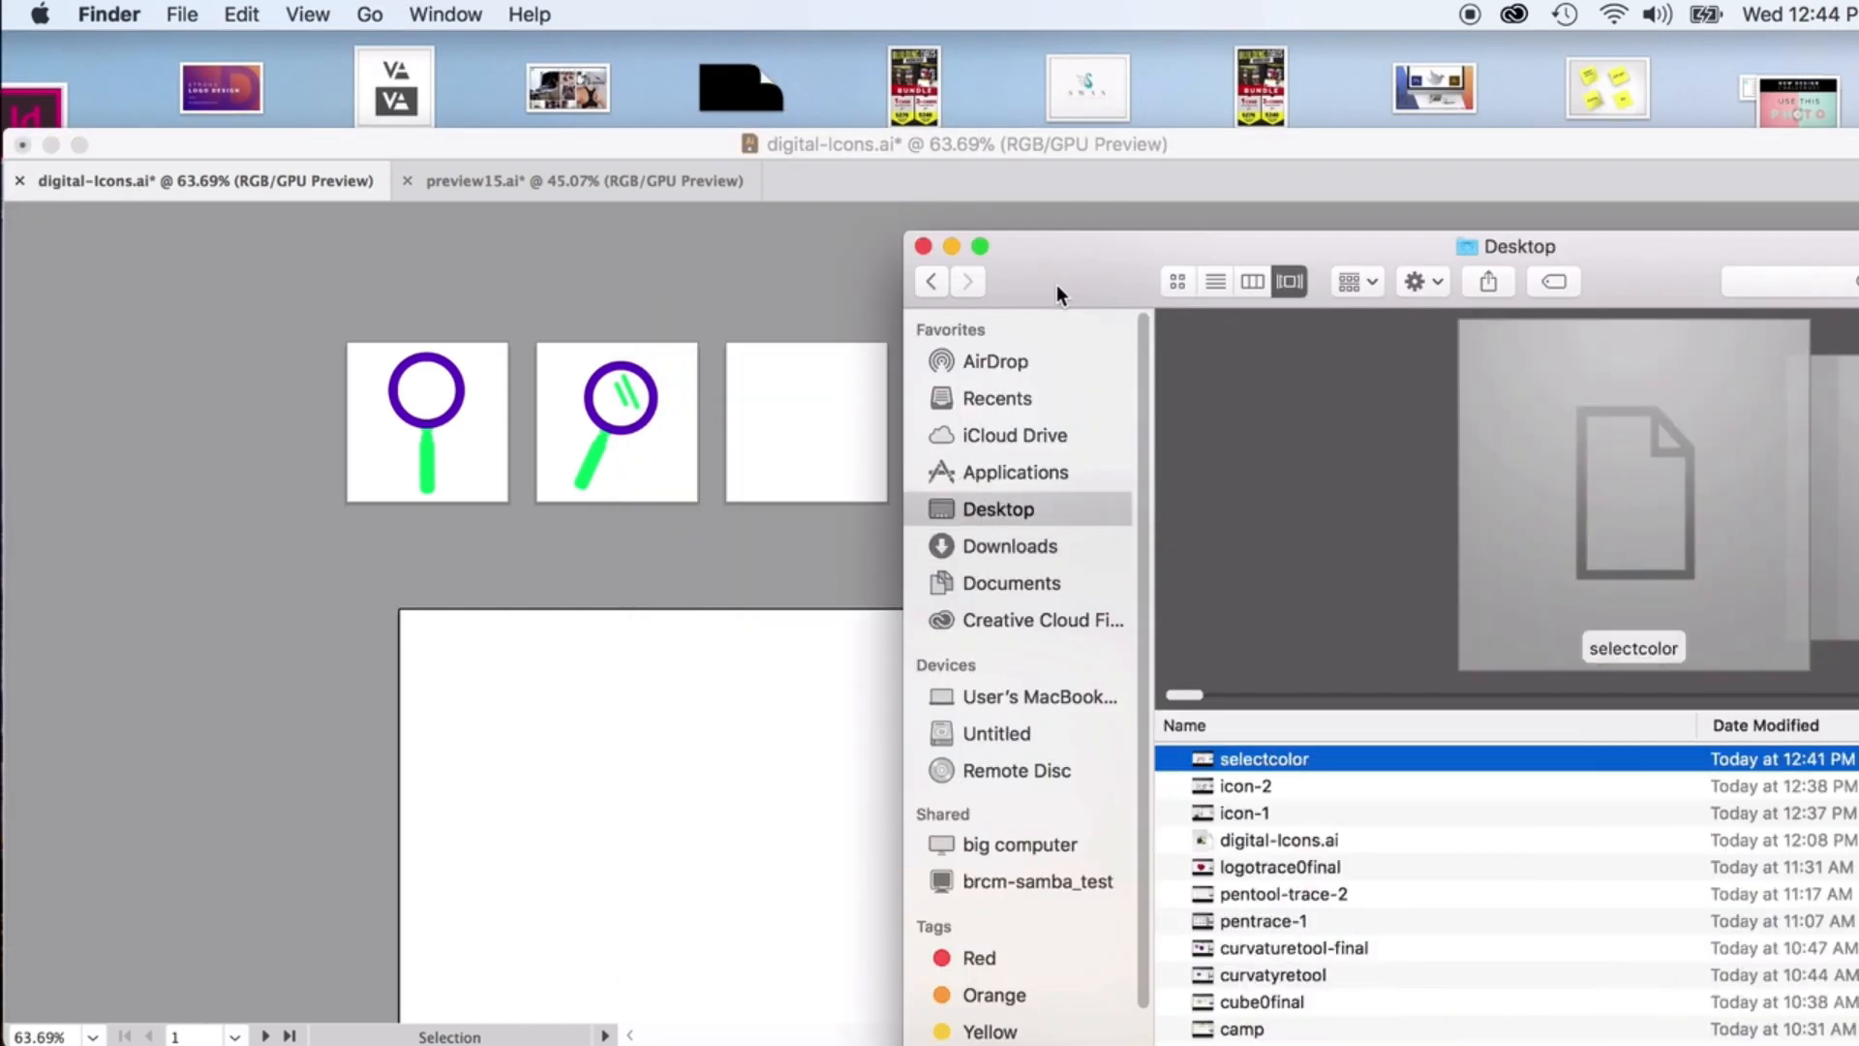
pyautogui.moveTo(1062, 285); pyautogui.dragTo(983, 264)
pyautogui.click(1203, 738)
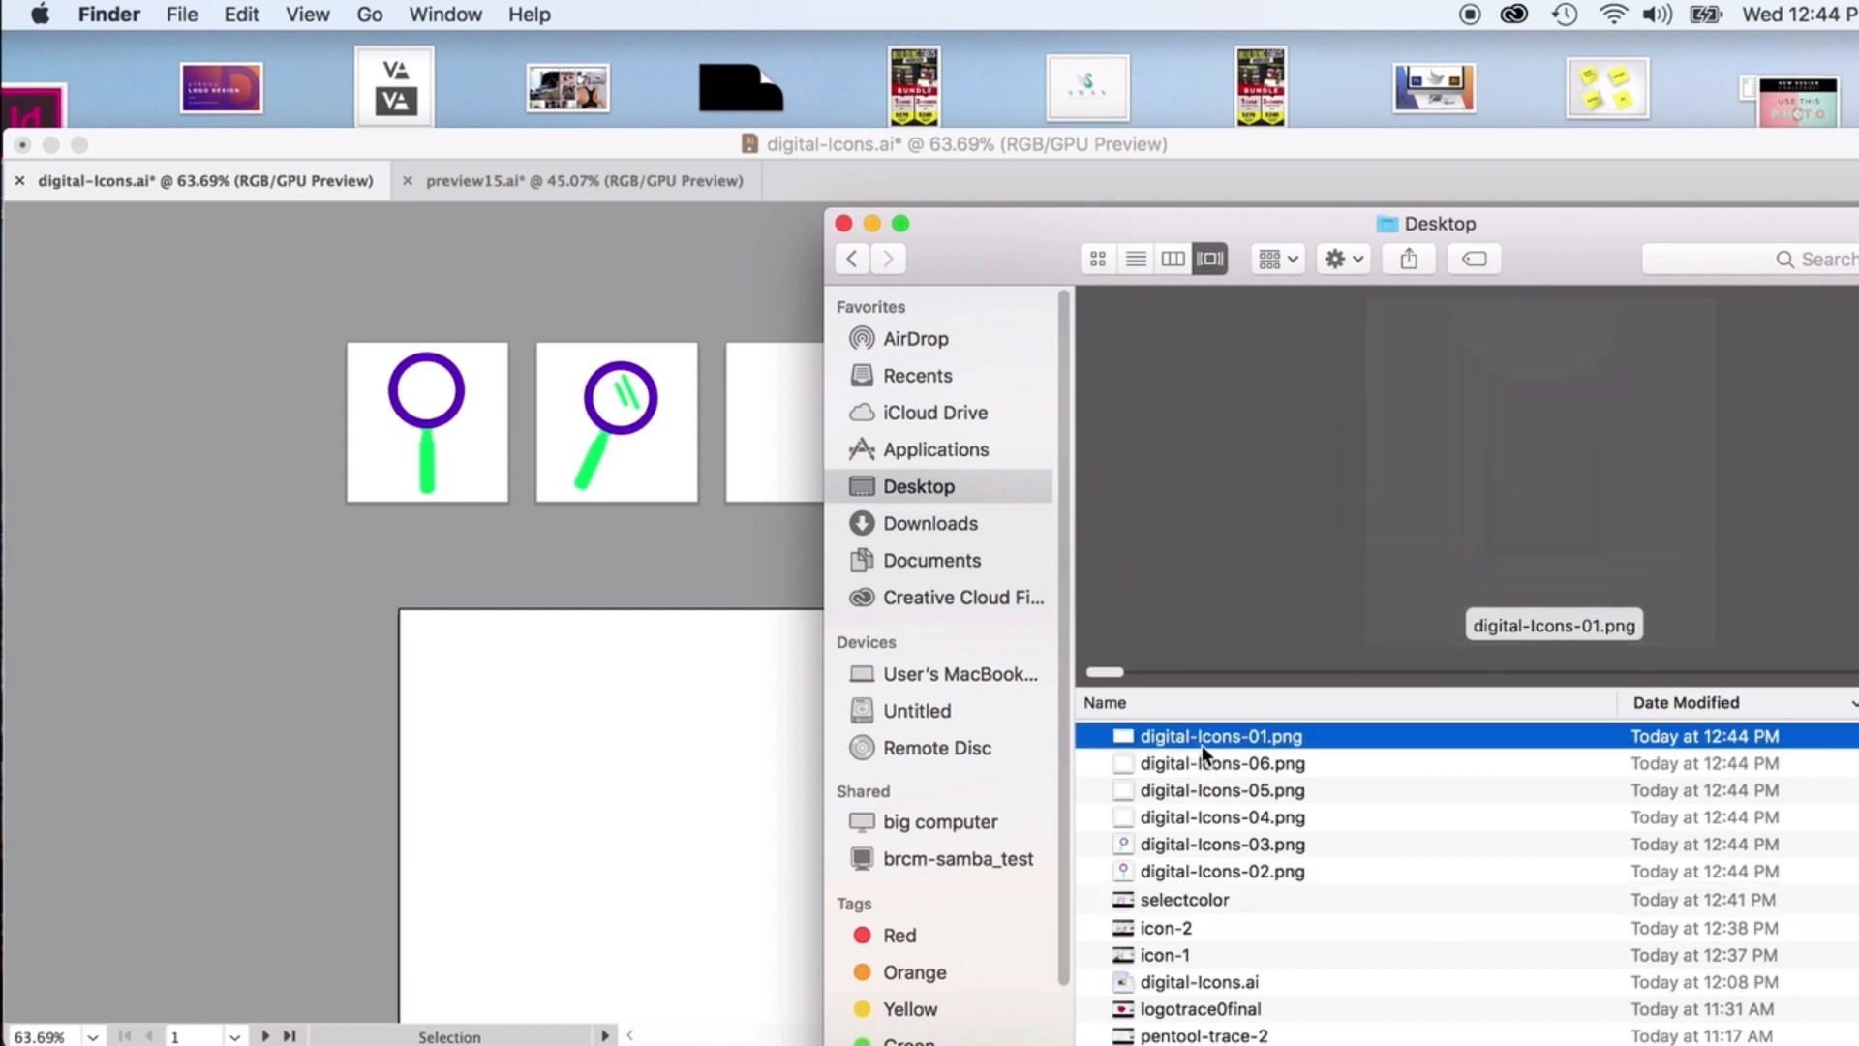
pyautogui.click(1198, 763)
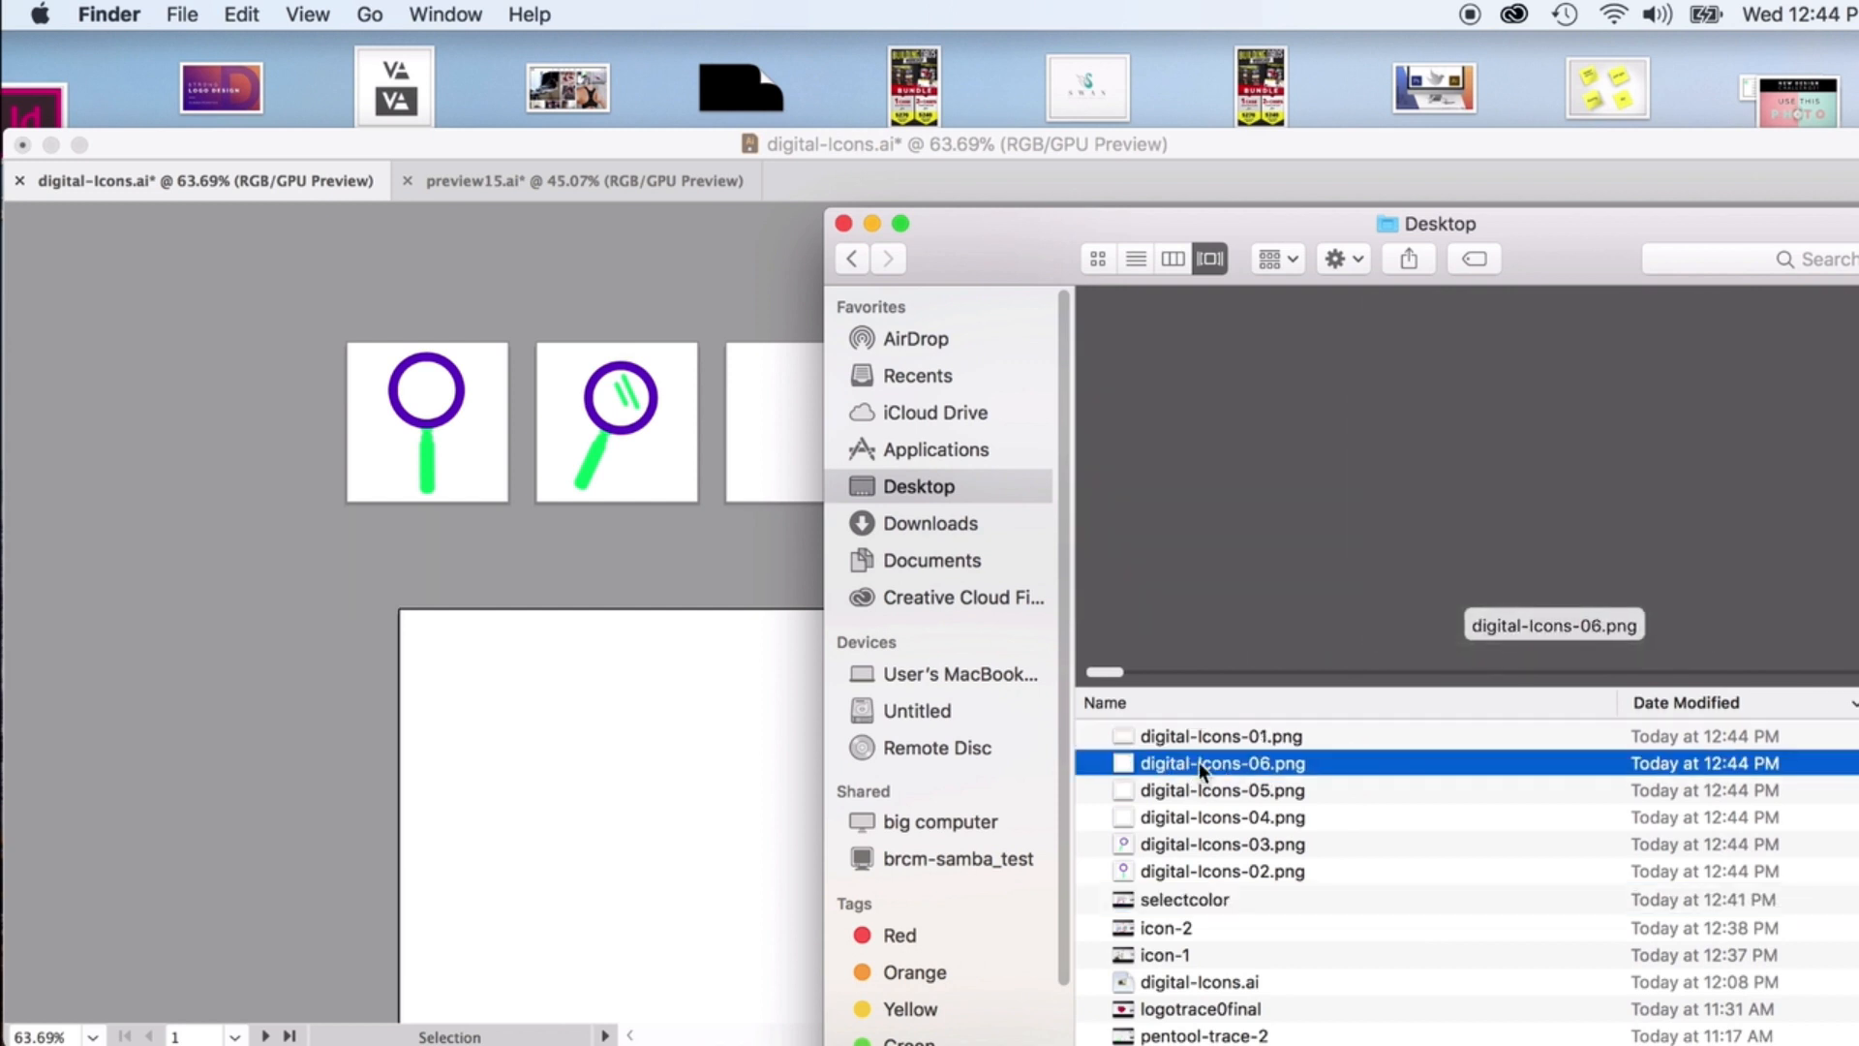
pyautogui.click(1198, 786)
pyautogui.click(1194, 815)
pyautogui.click(1193, 840)
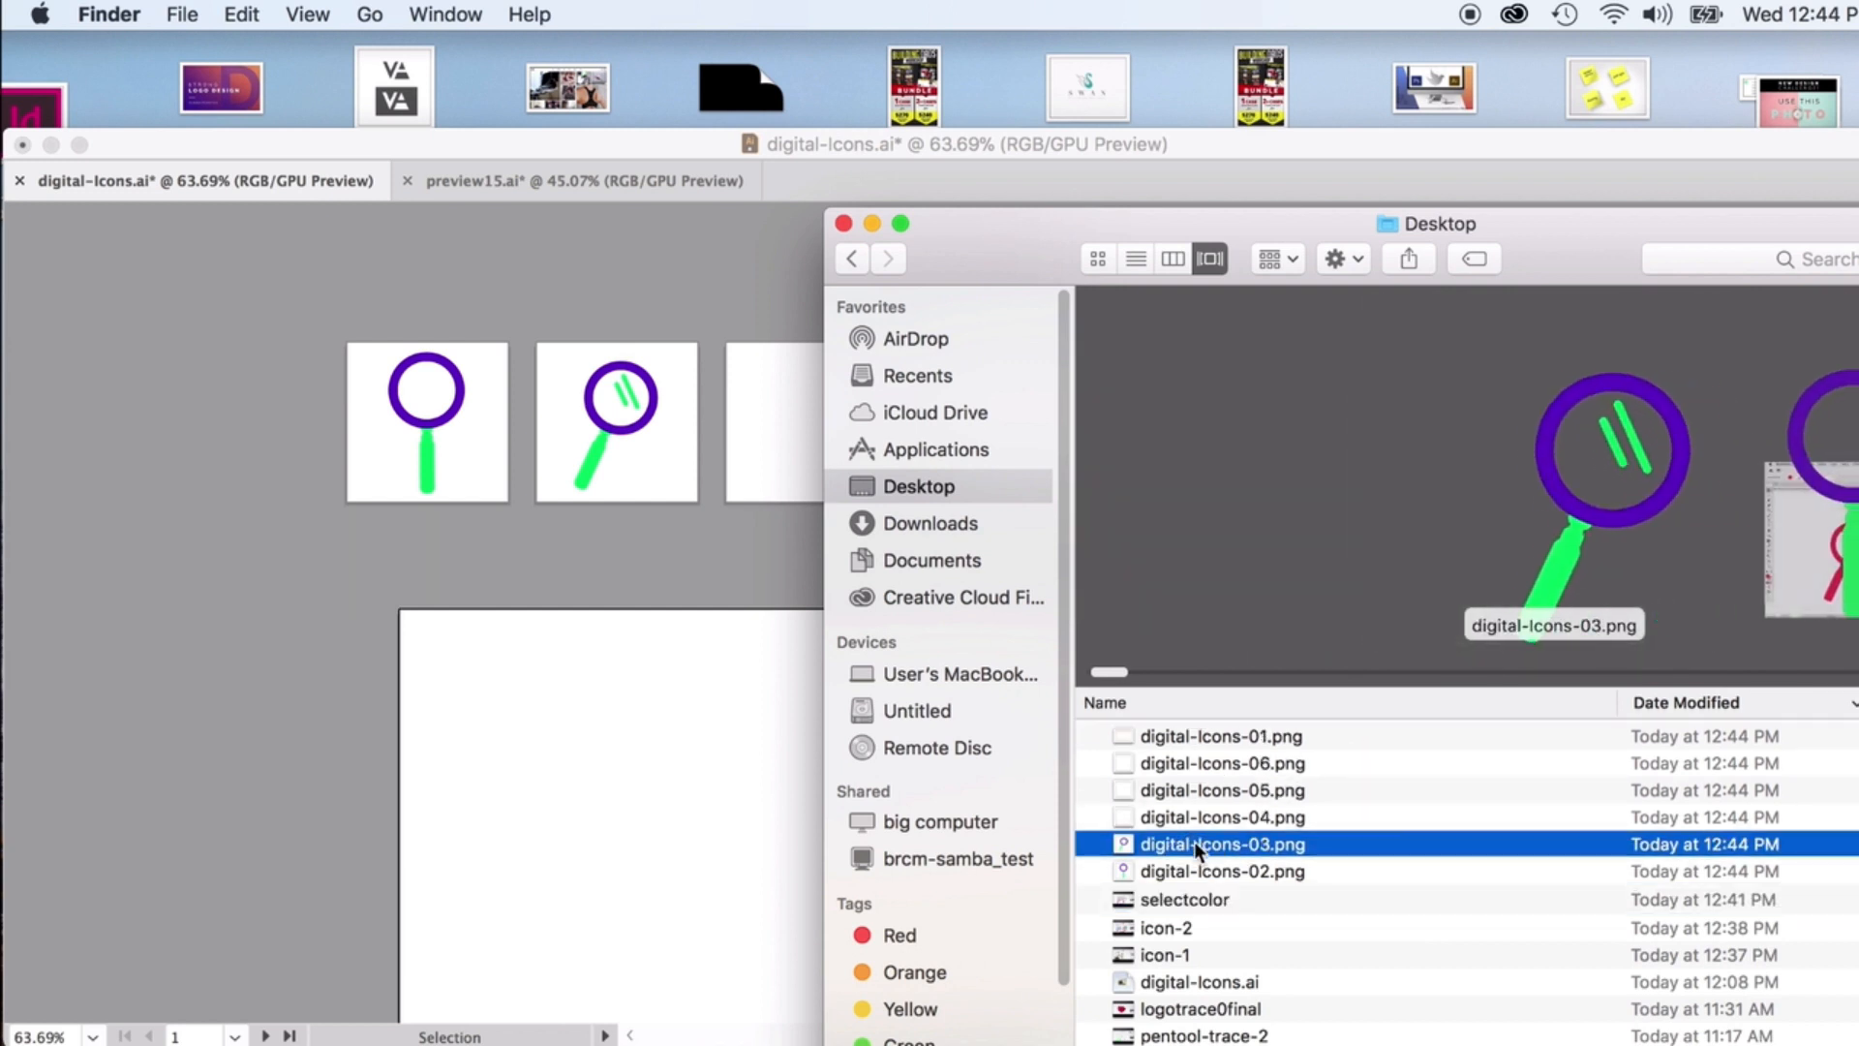
pyautogui.click(1183, 870)
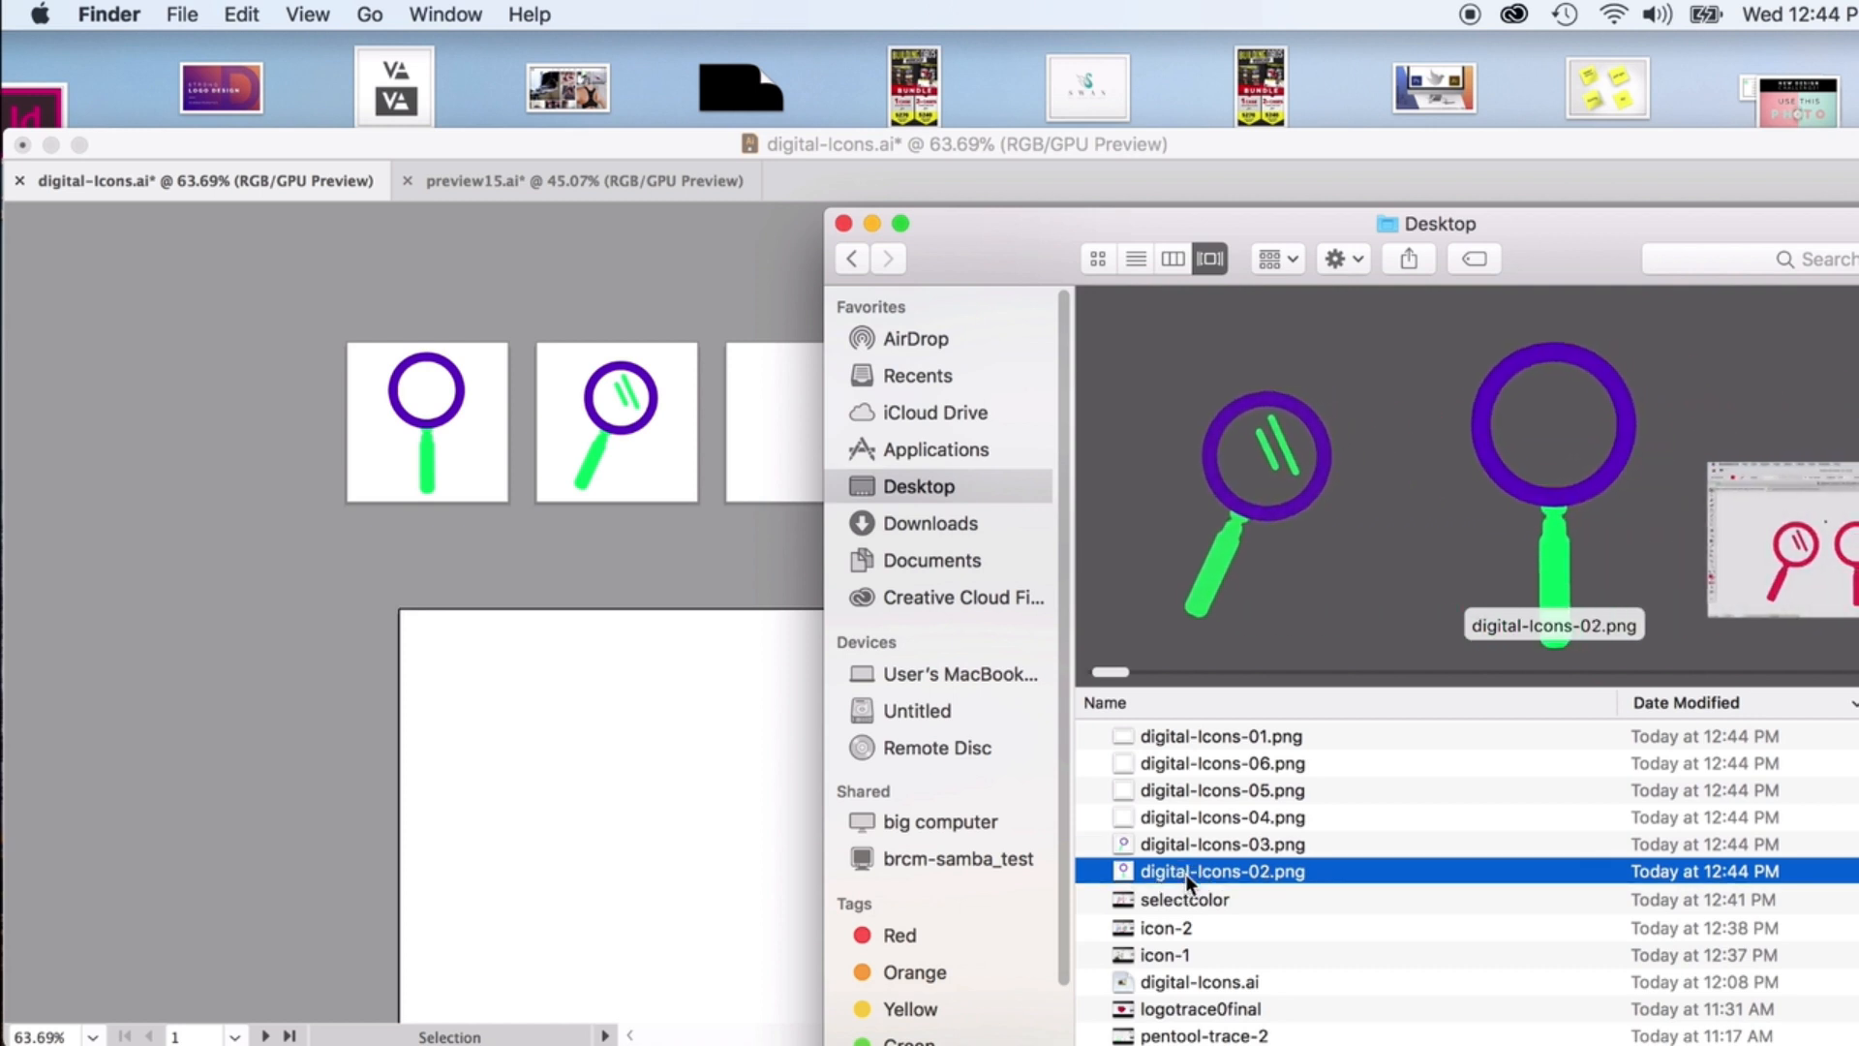
# Compare the Finder previews of digital-Icons-02.png and digital-Icons-03.png
pyautogui.click(1184, 852)
pyautogui.click(1184, 877)
pyautogui.click(1185, 848)
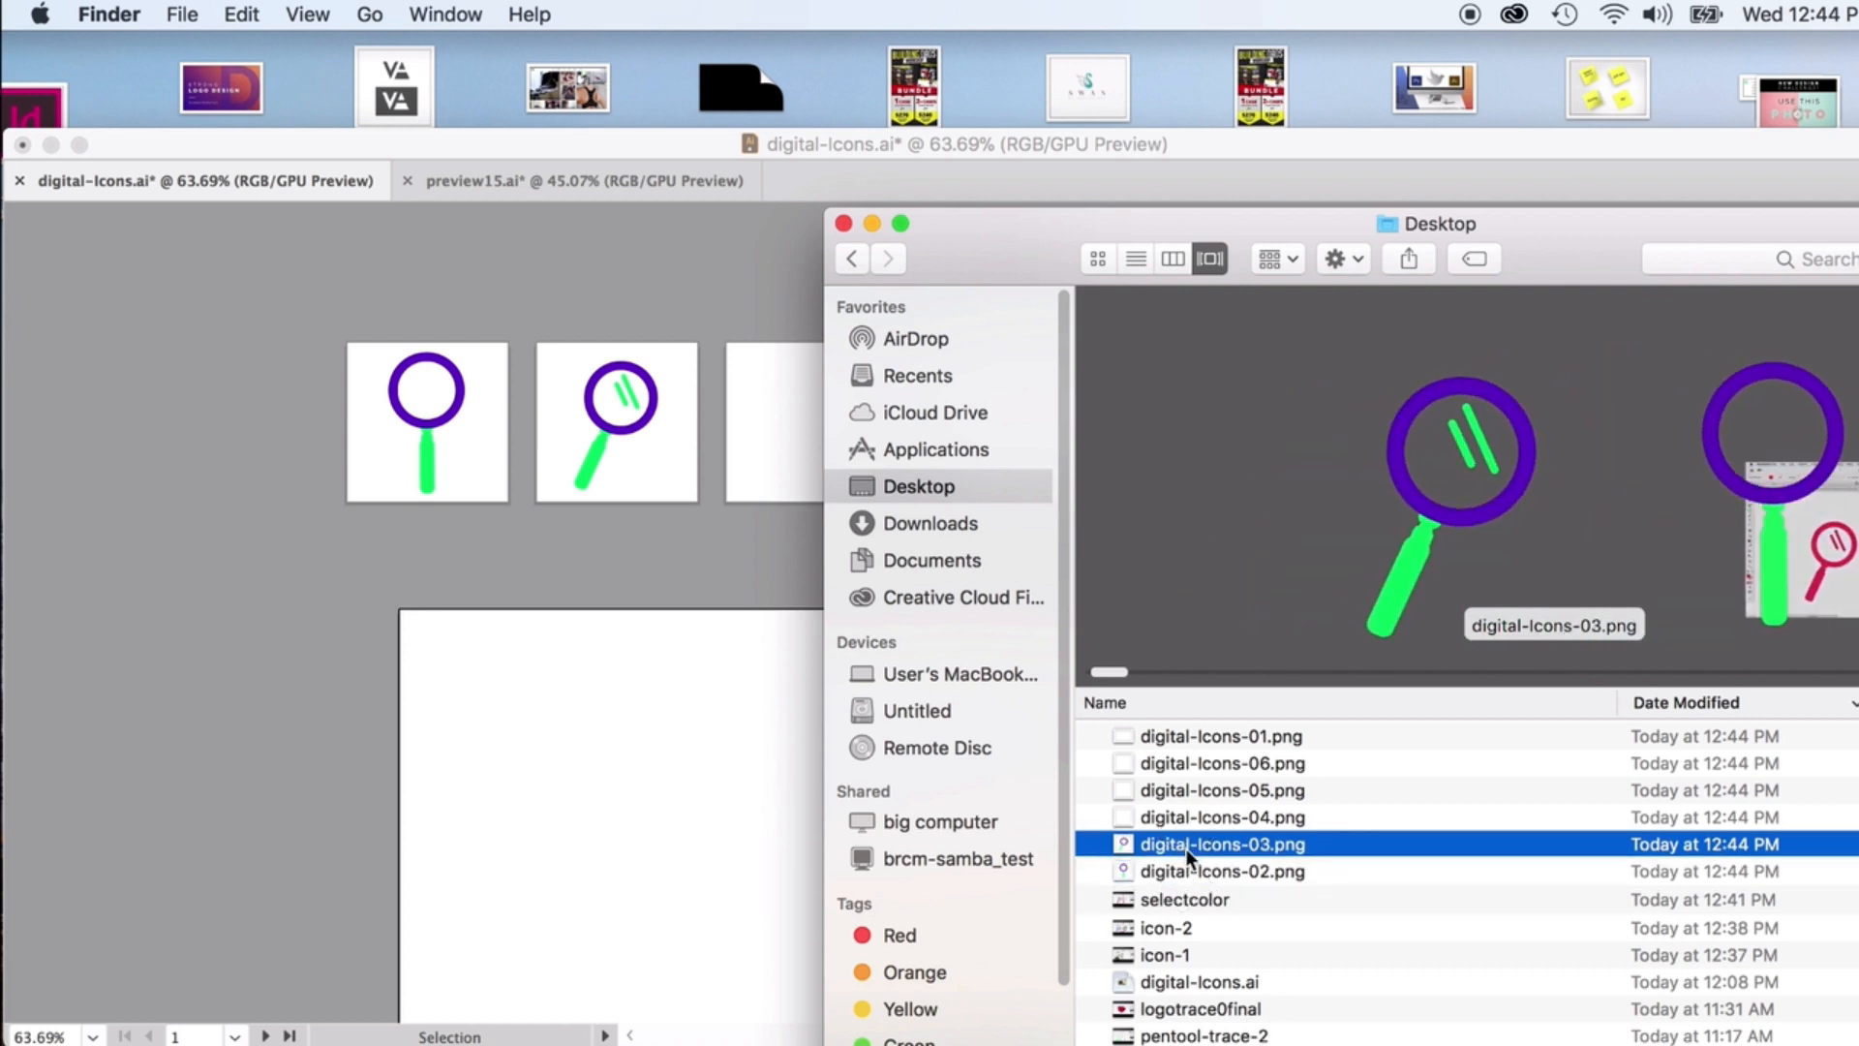
# Switch back to Illustrator, delete the large Artboard 1 through artboard editing, and return to the Selection tool
pyautogui.click(542, 604)
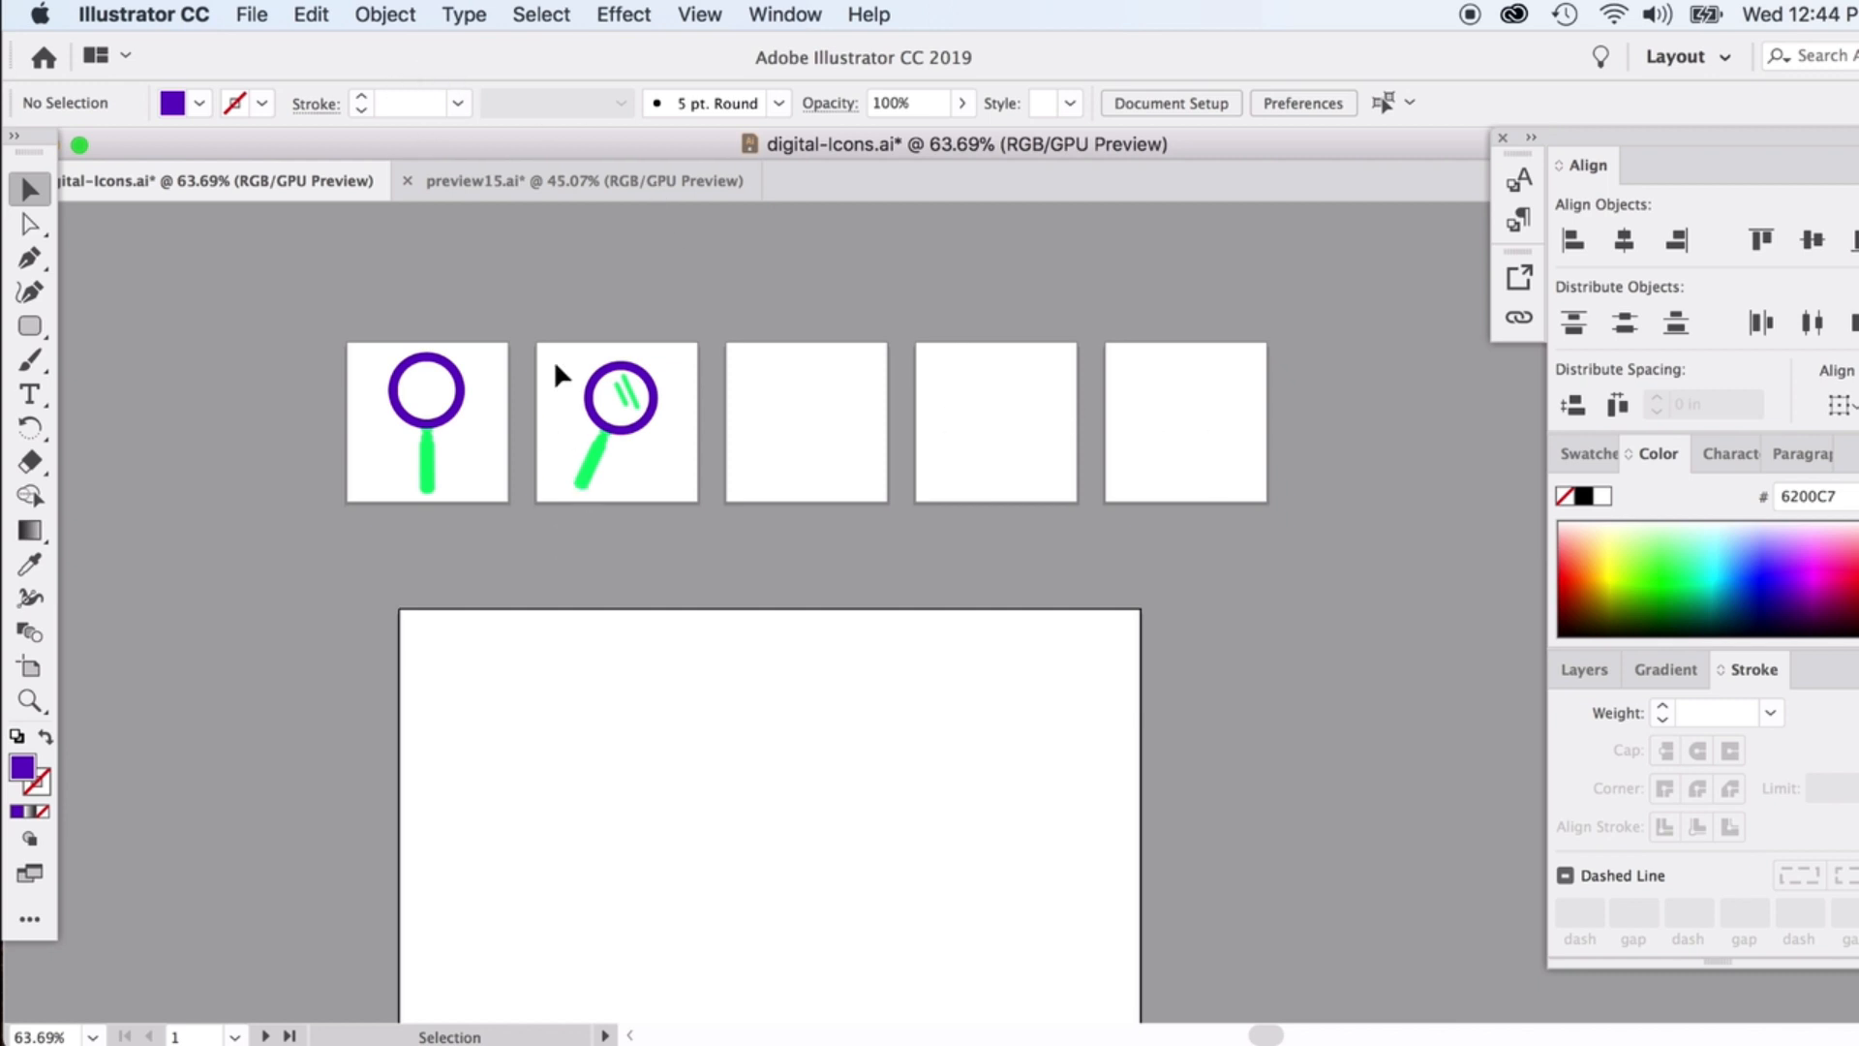
pyautogui.scroll(-5, 498, 538)
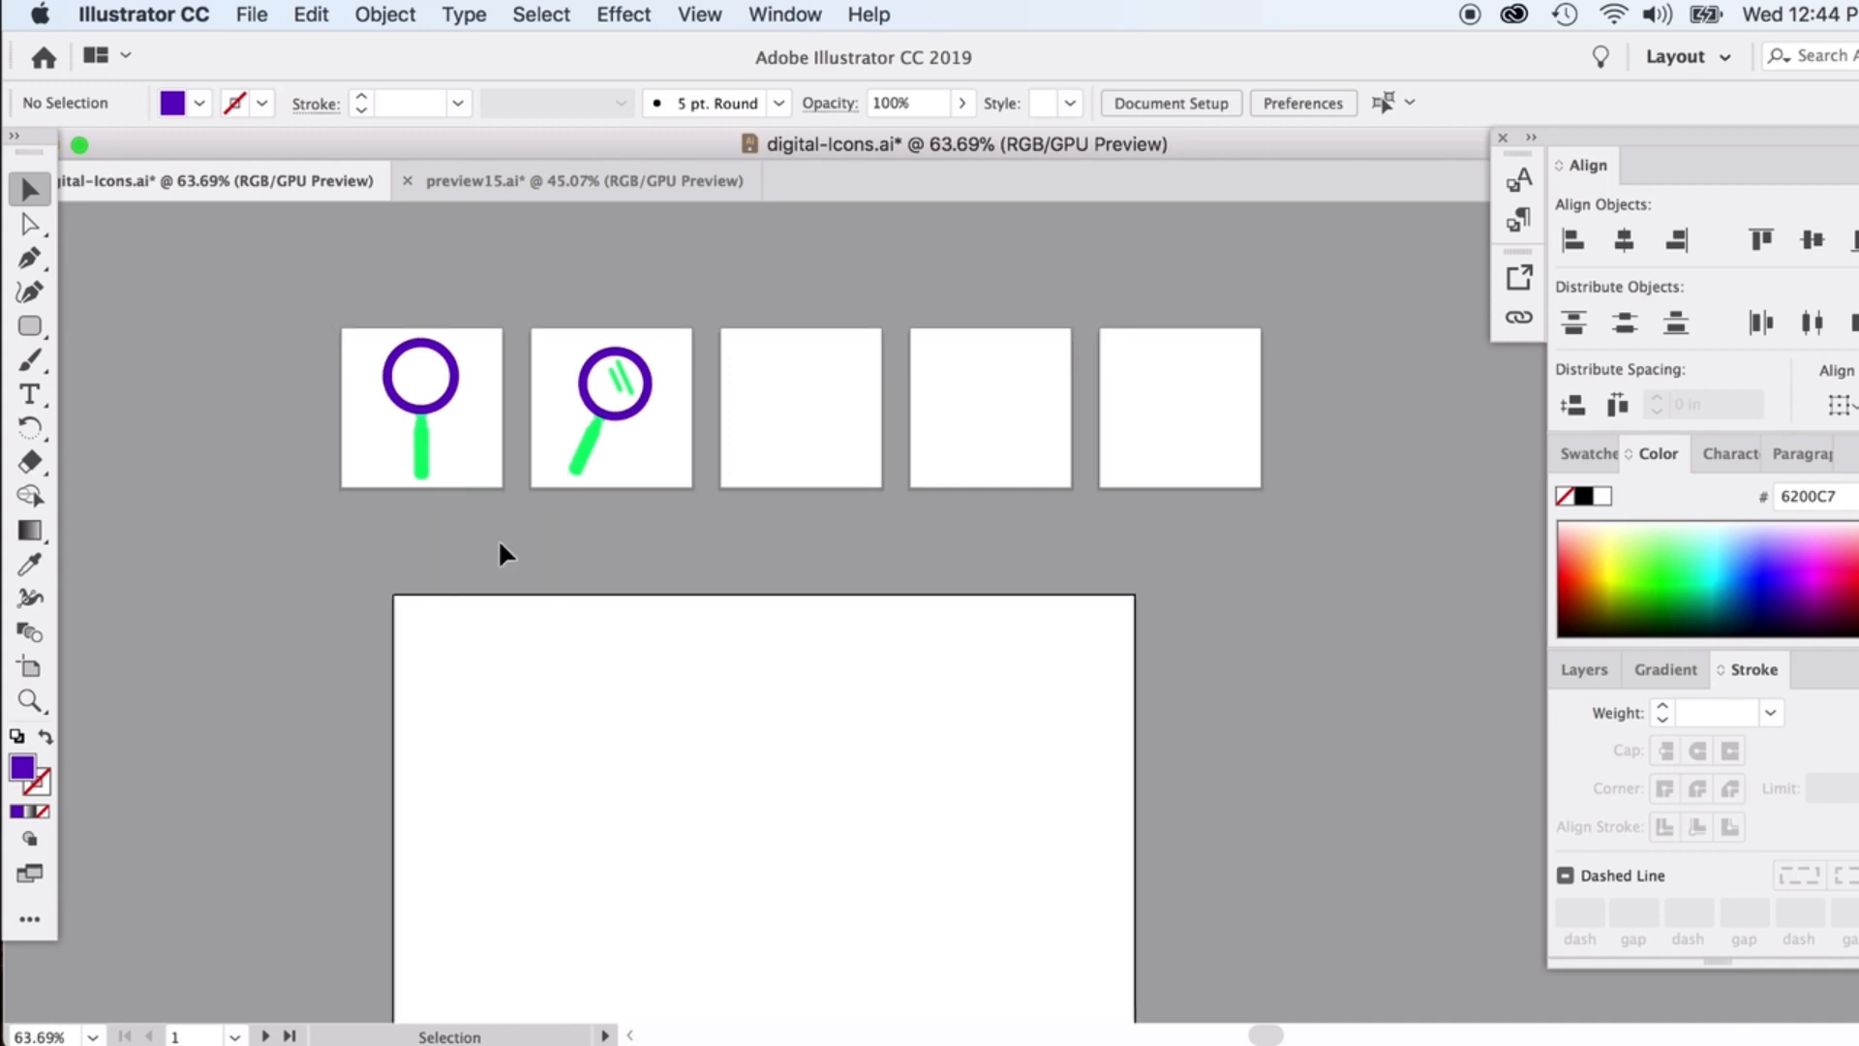
pyautogui.click(249, 11)
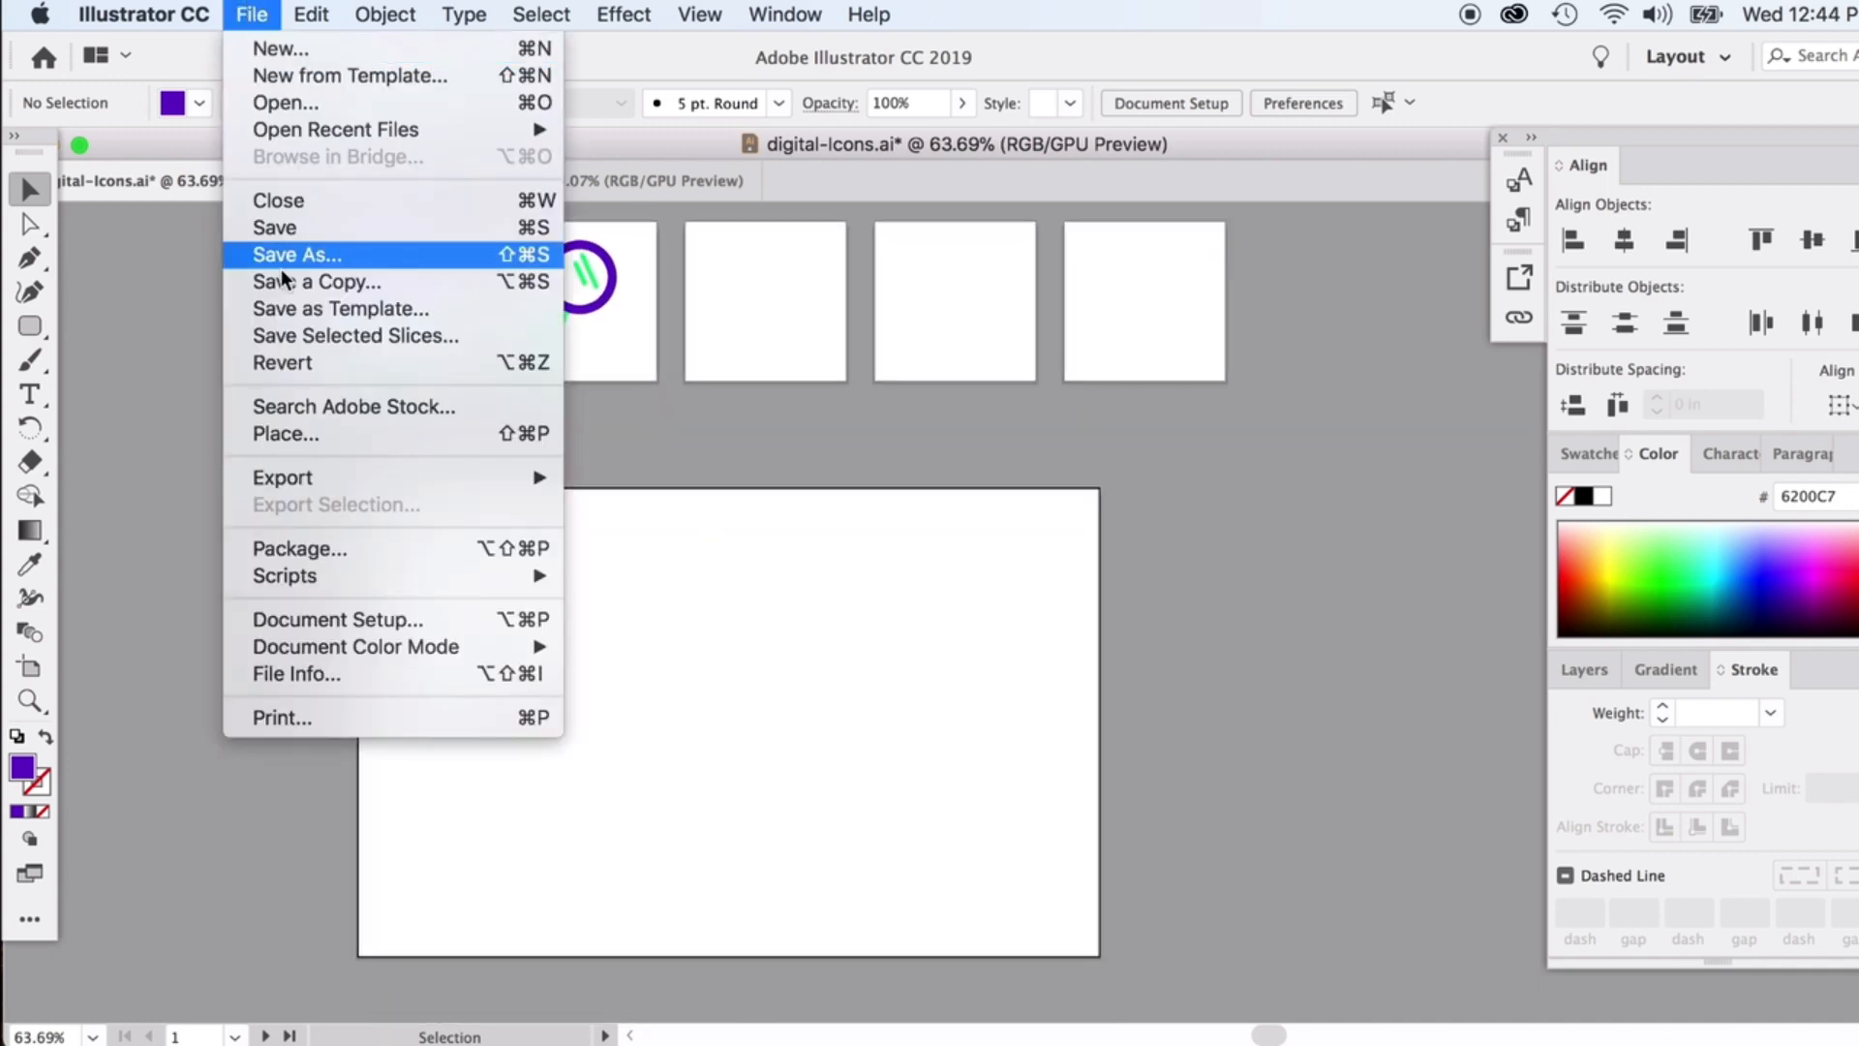
pyautogui.click(300, 619)
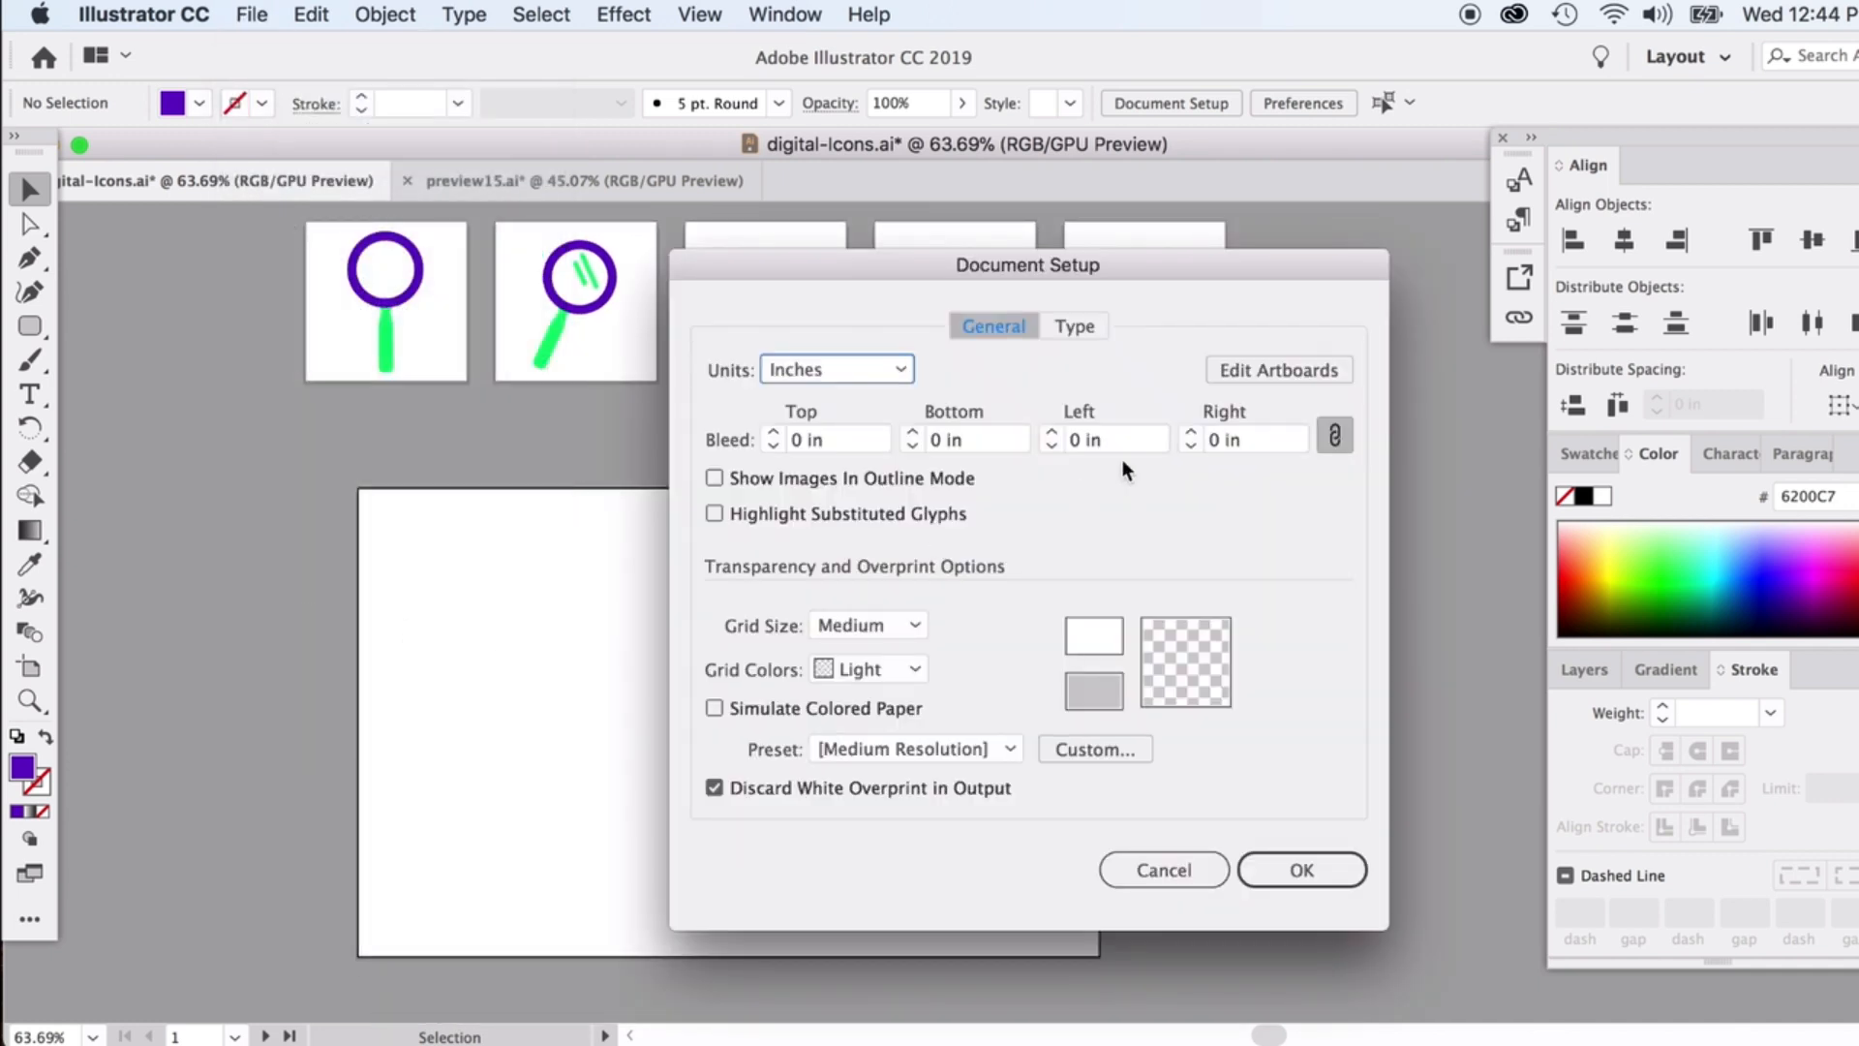
pyautogui.click(1259, 369)
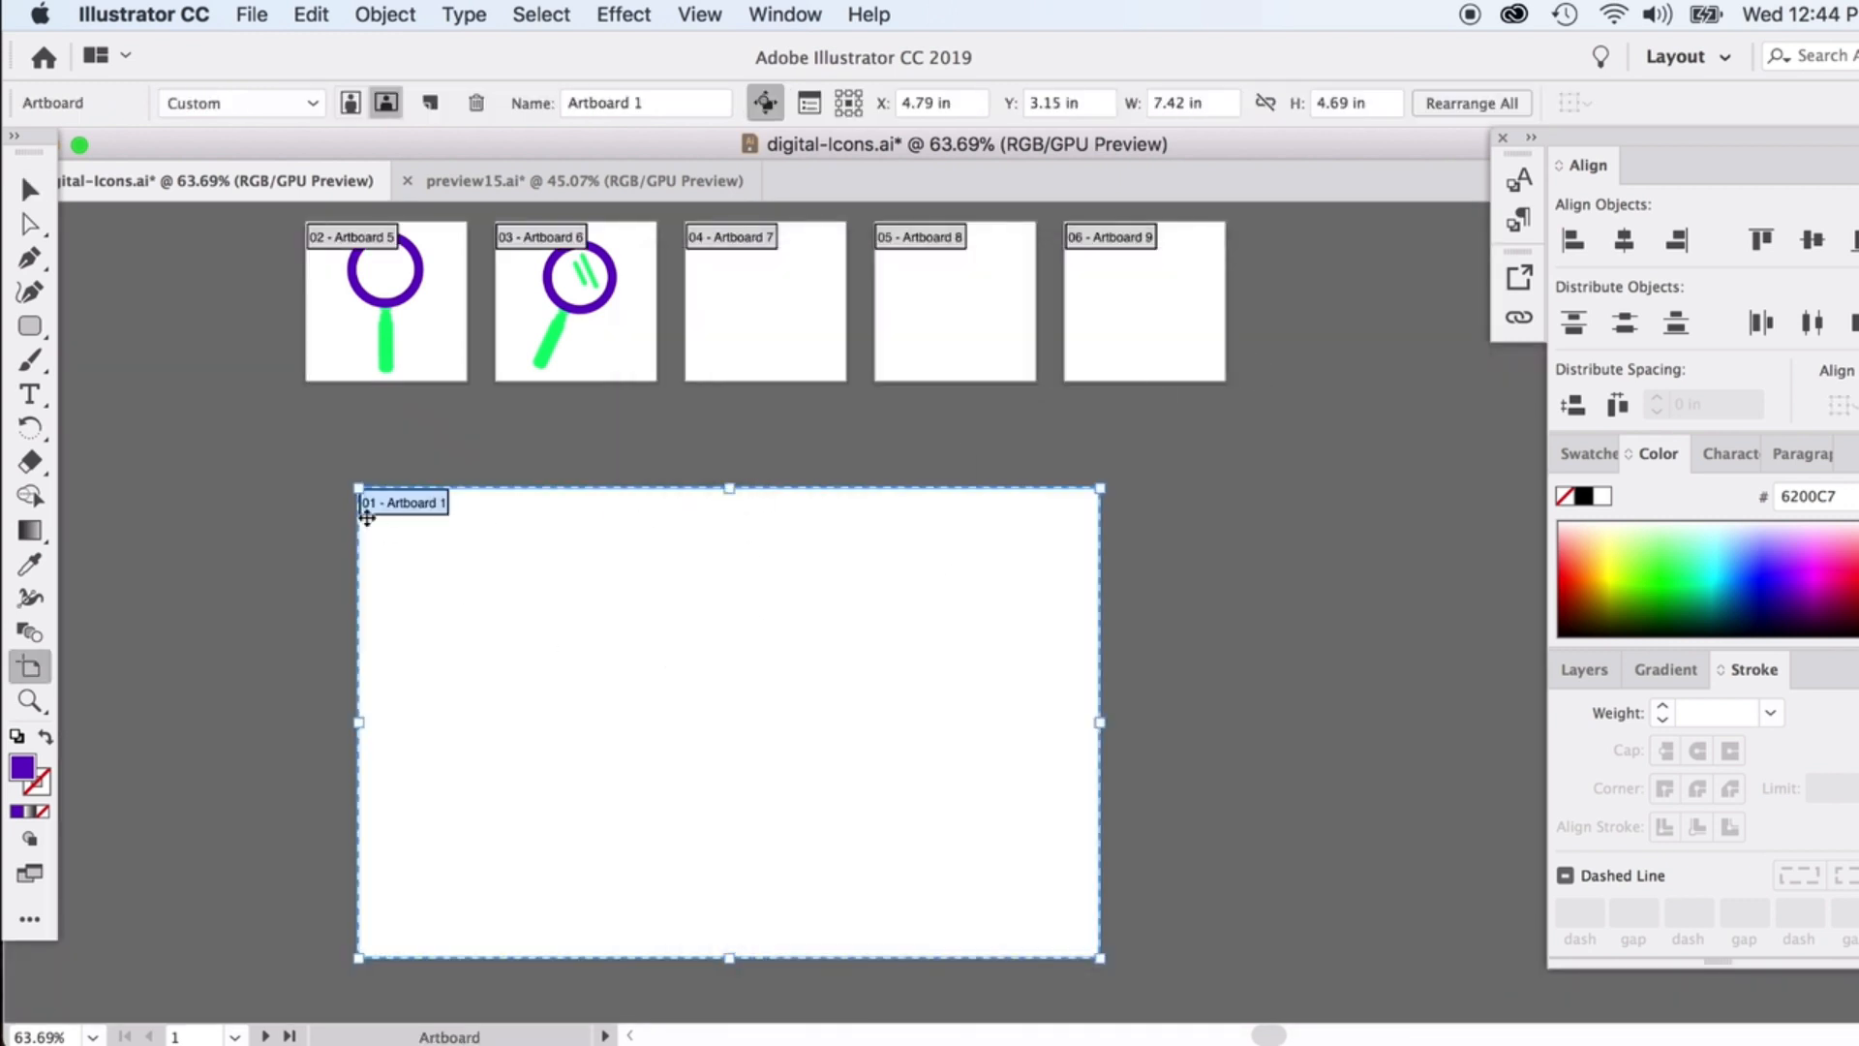
pyautogui.moveTo(367, 517); pyautogui.dragTo(414, 544)
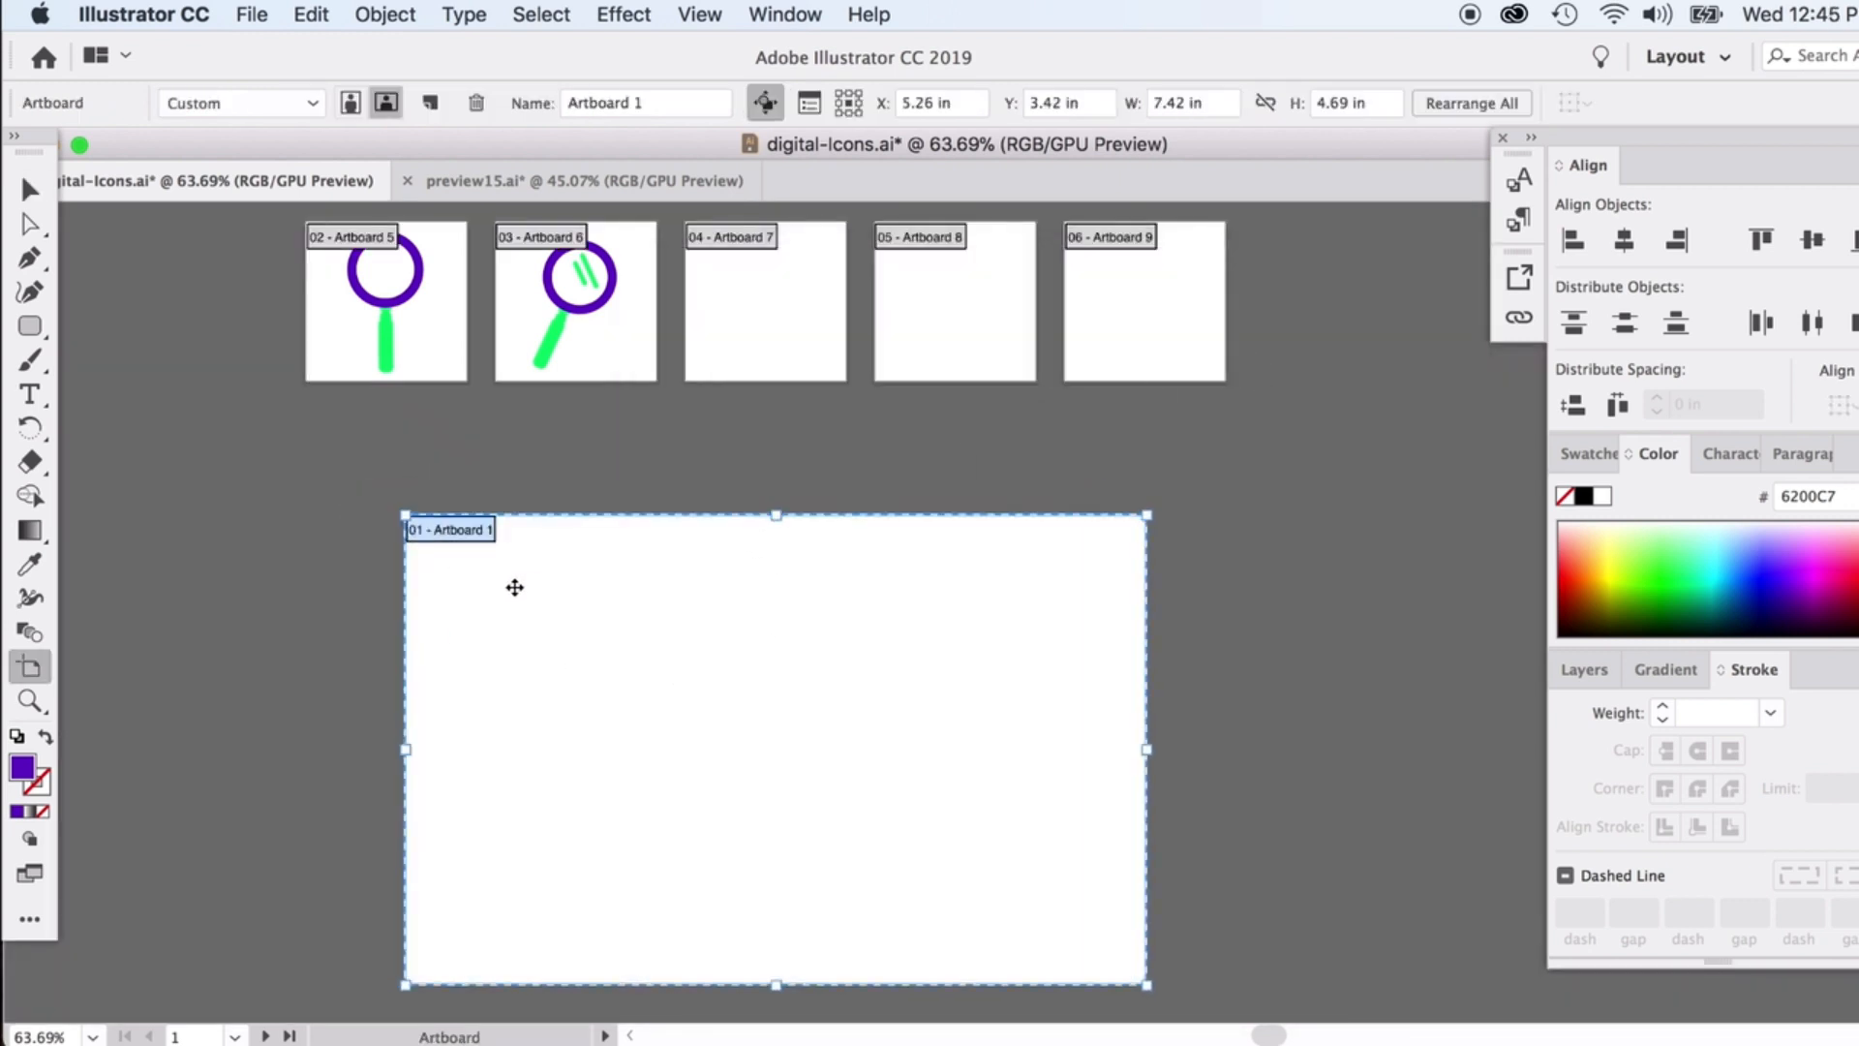
pyautogui.press('Delete')
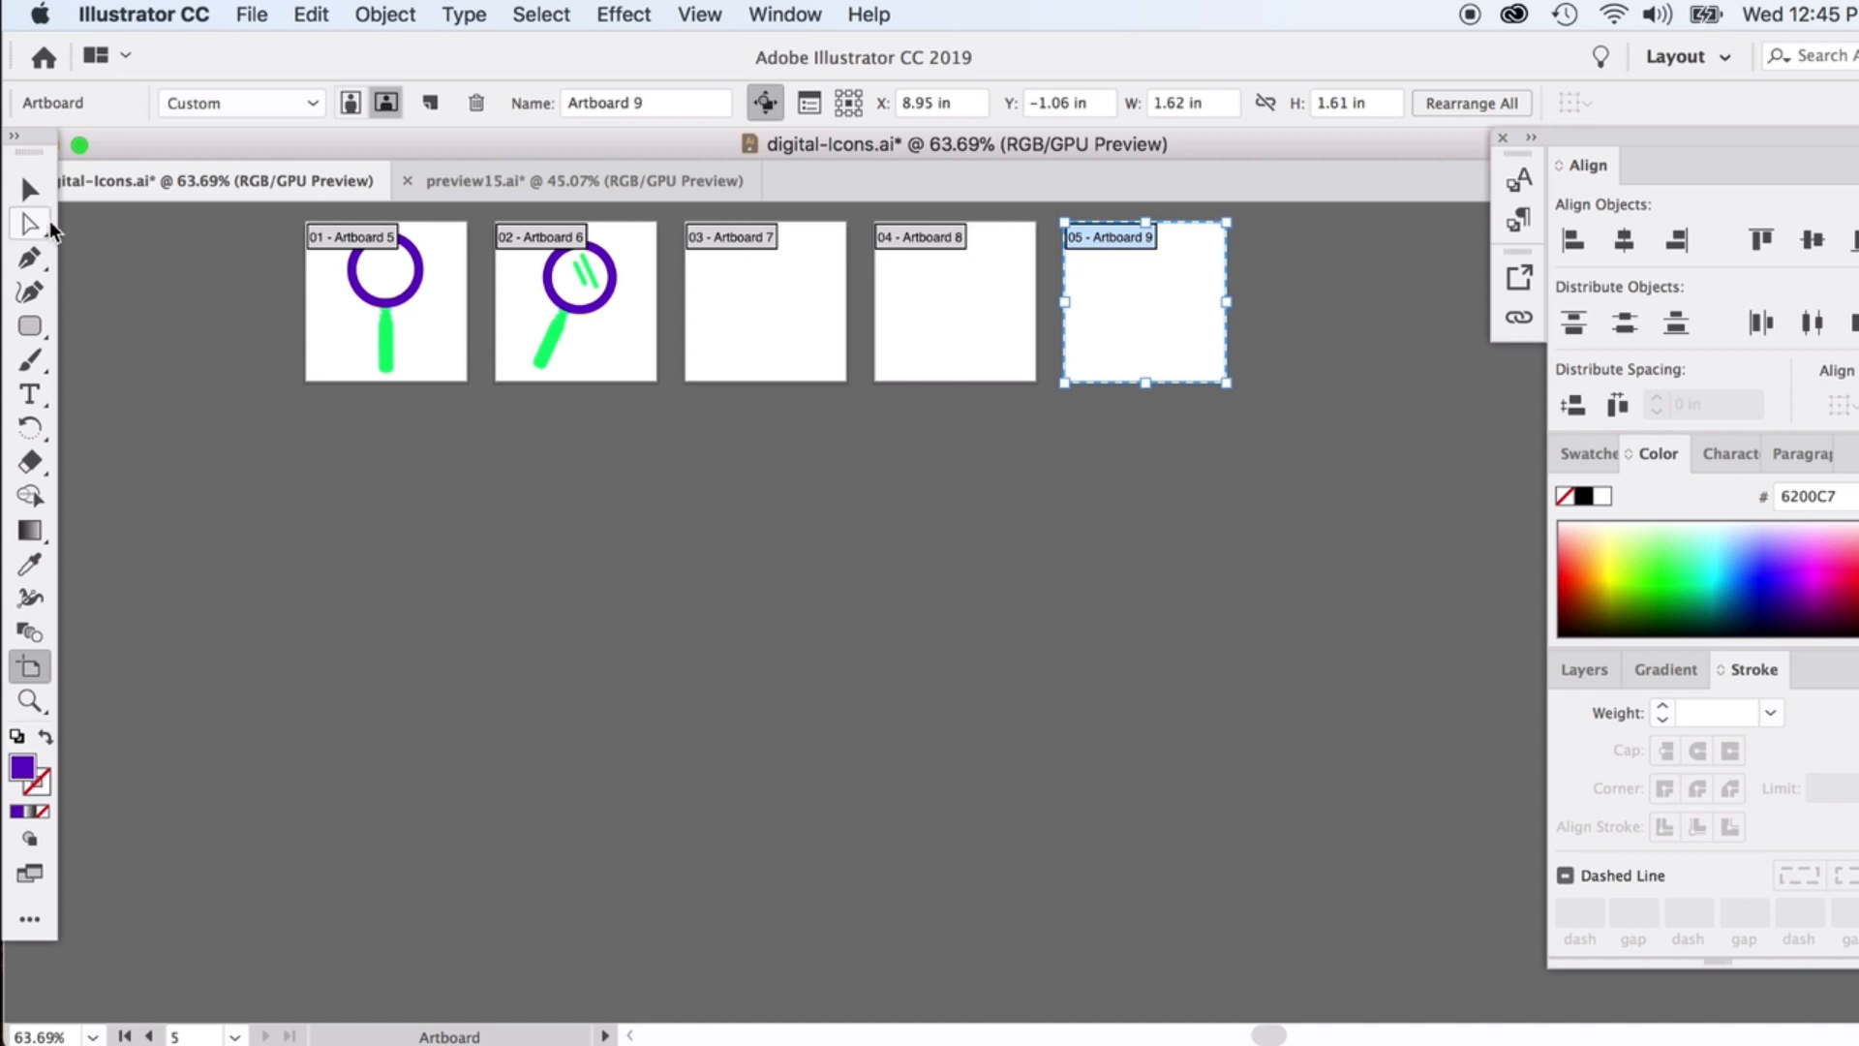
pyautogui.click(29, 189)
# Move the tilted magnifying glass off the second artboard onto the empty canvas below the first one, and deselect it
pyautogui.scroll(4, 536, 709)
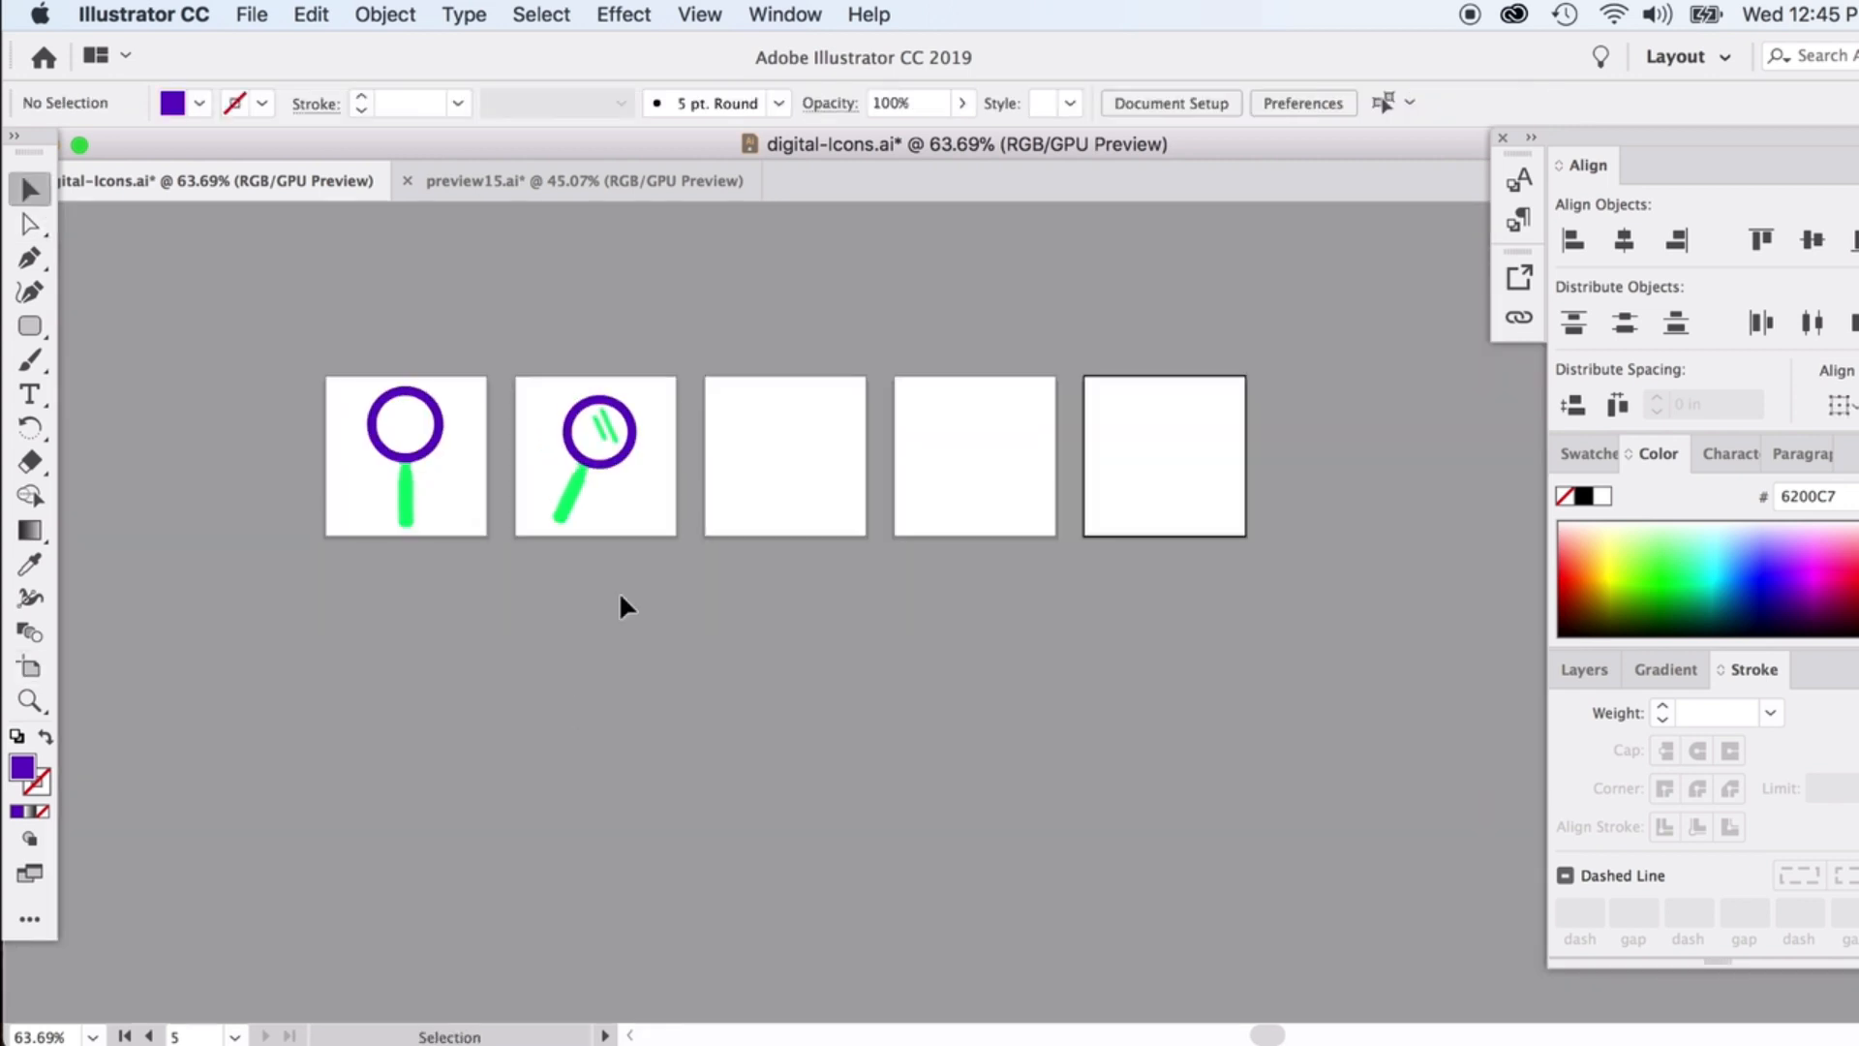
pyautogui.scroll(4, 621, 594)
pyautogui.scroll(1, 618, 590)
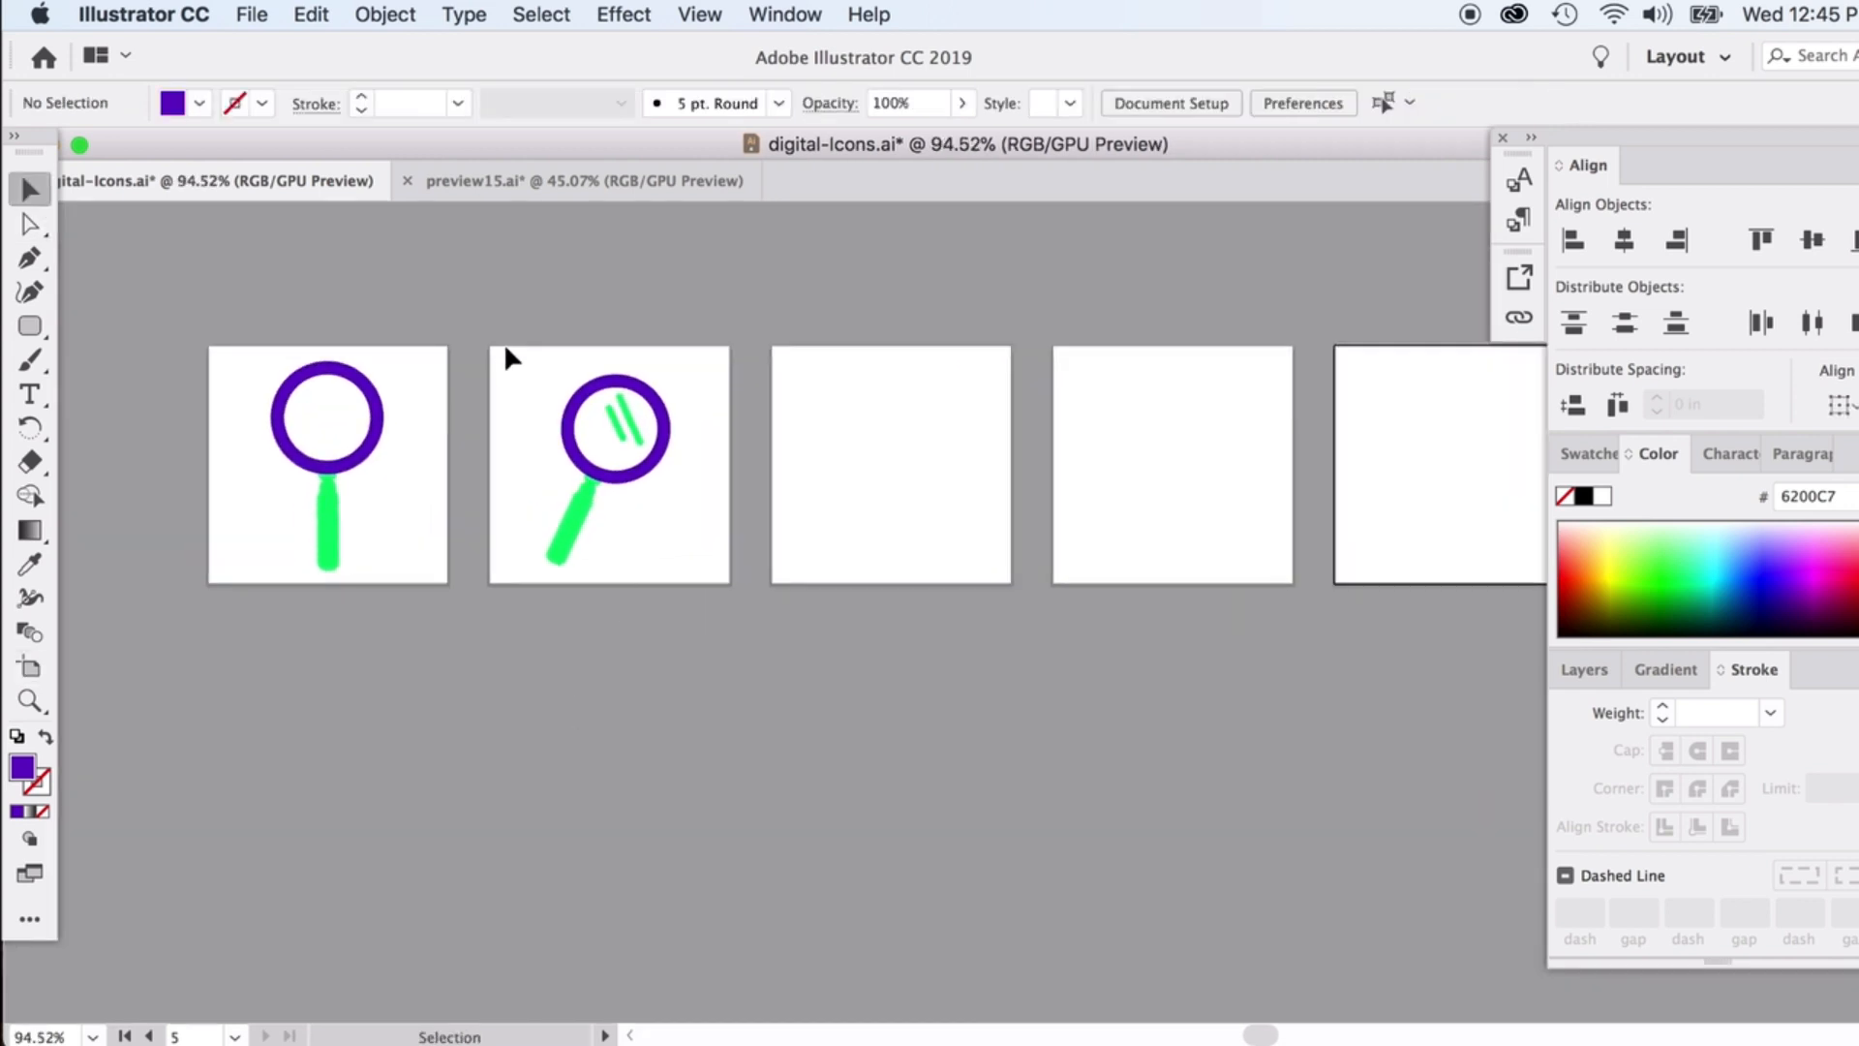
pyautogui.moveTo(506, 348); pyautogui.dragTo(629, 514)
pyautogui.moveTo(642, 426); pyautogui.dragTo(125, 824)
pyautogui.click(458, 643)
# Rotate the upright magnifying glass diagonally on the first artboard, enlarge it to nearly fill the artboard, and deselect it
pyautogui.scroll(2, 459, 643)
pyautogui.hscroll(-3, 459, 642)
pyautogui.scroll(1, 459, 644)
pyautogui.hscroll(-1, 459, 644)
pyautogui.moveTo(374, 412); pyautogui.dragTo(509, 629)
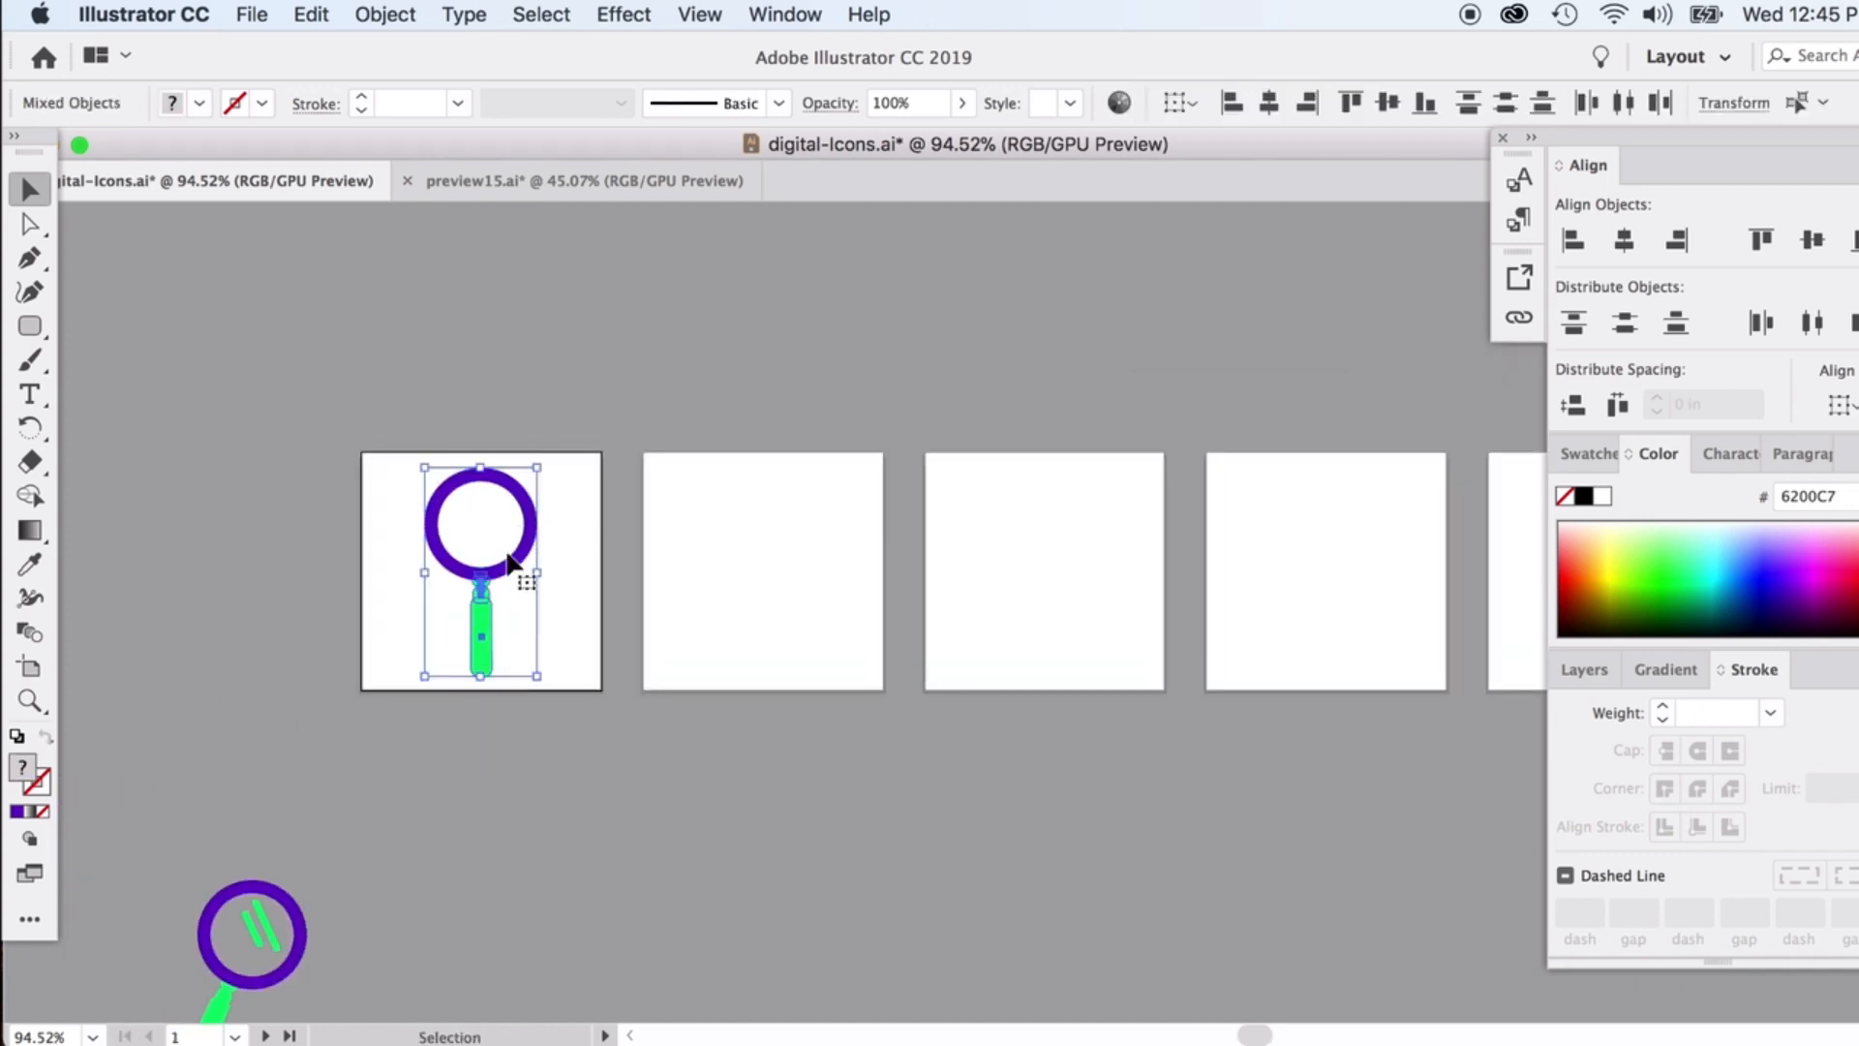
pyautogui.moveTo(552, 462)
pyautogui.mouseDown()
pyautogui.moveTo(569, 520)
pyautogui.moveTo(576, 461)
pyautogui.mouseUp()
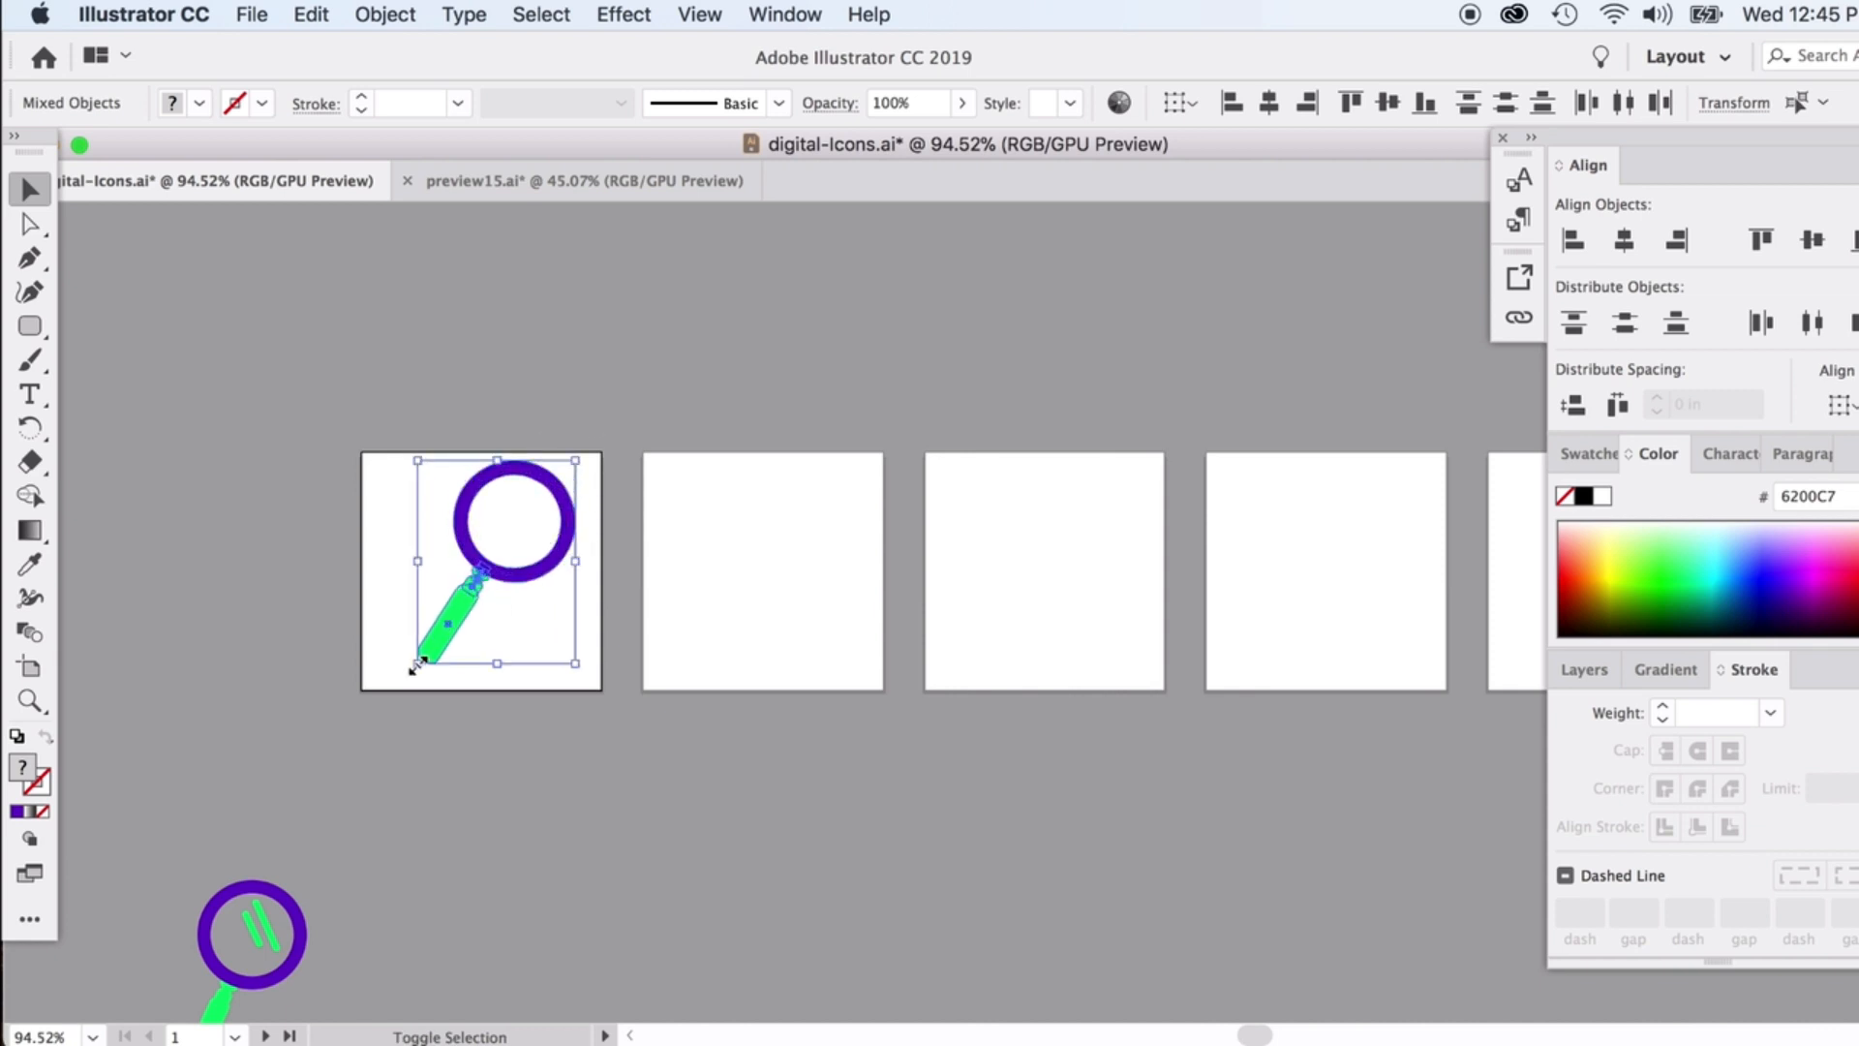
pyautogui.moveTo(415, 664)
pyautogui.mouseDown()
pyautogui.moveTo(388, 685)
pyautogui.moveTo(399, 667)
pyautogui.mouseUp()
pyautogui.moveTo(564, 465)
pyautogui.mouseDown()
pyautogui.moveTo(571, 443)
pyautogui.moveTo(538, 482)
pyautogui.moveTo(571, 453)
pyautogui.mouseUp()
pyautogui.click(514, 392)
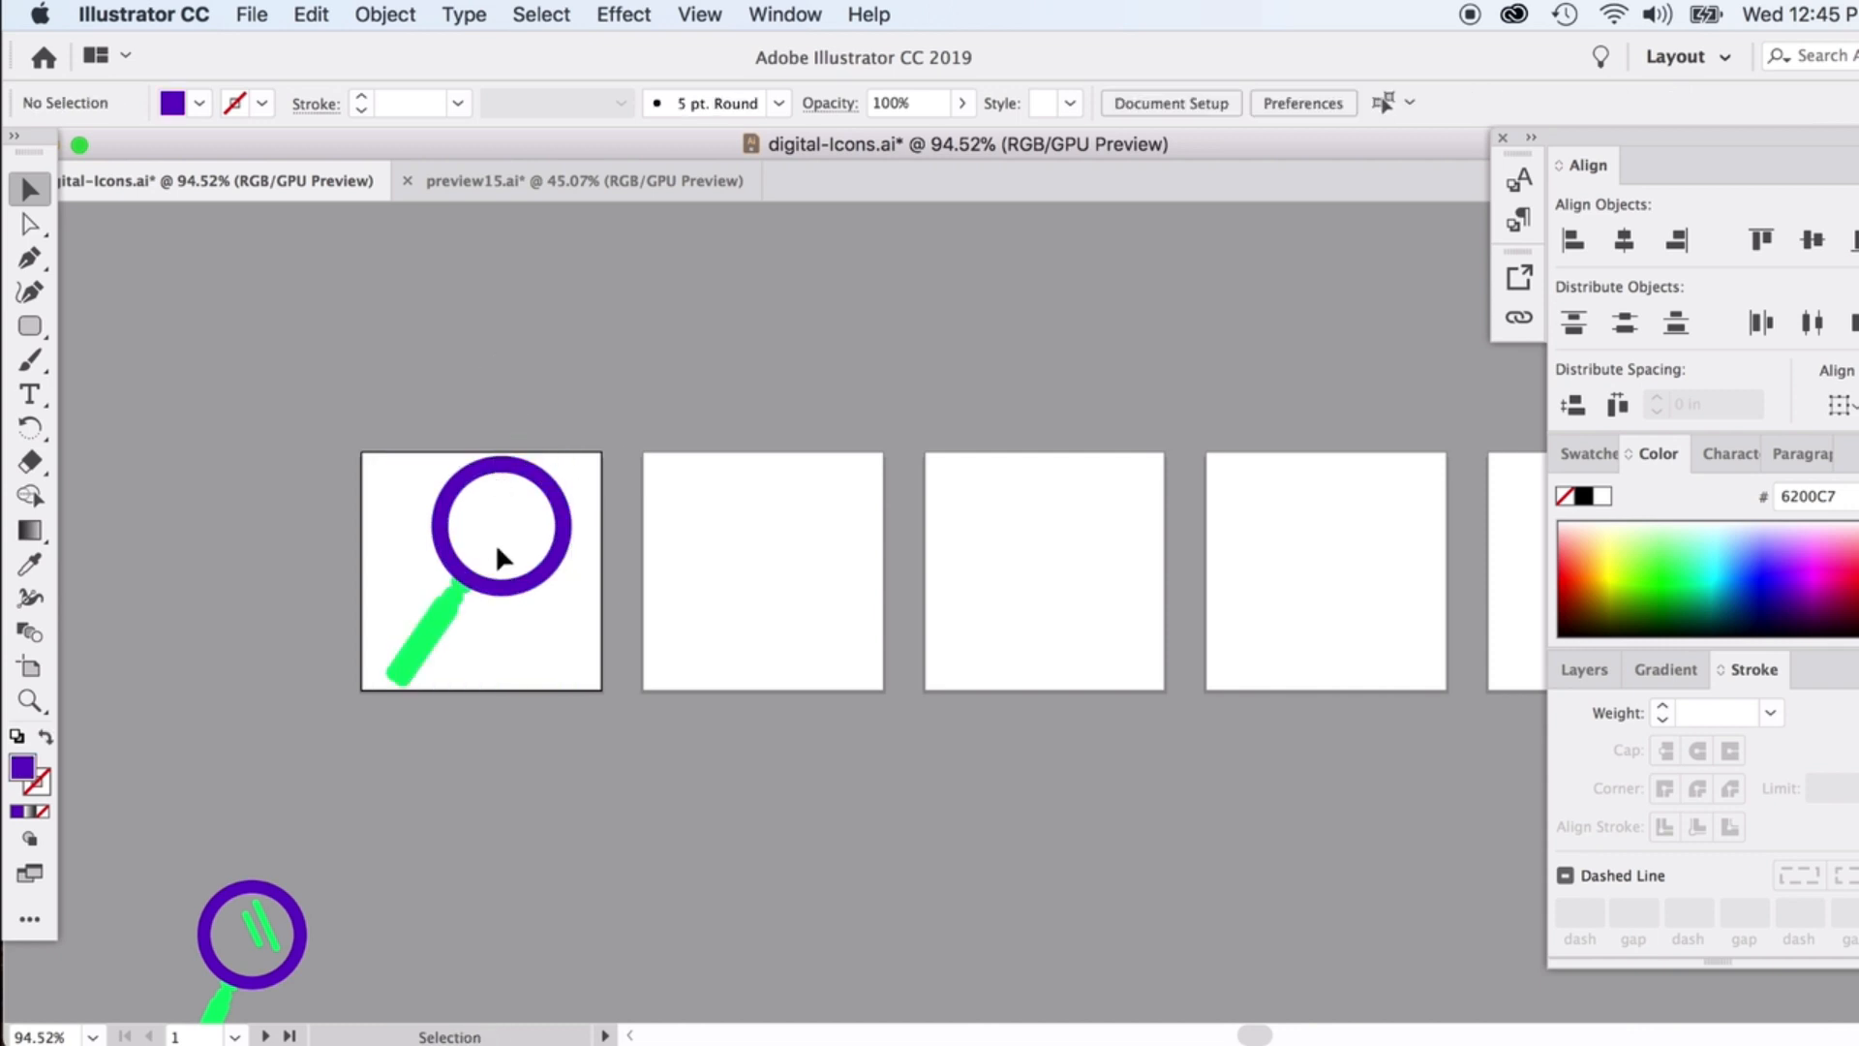
# Recolor the handle with the Eyedropper, sampling the ring's purple first and finally the canvas gray A6A6A6
pyautogui.scroll(3, 496, 542)
pyautogui.click(389, 668)
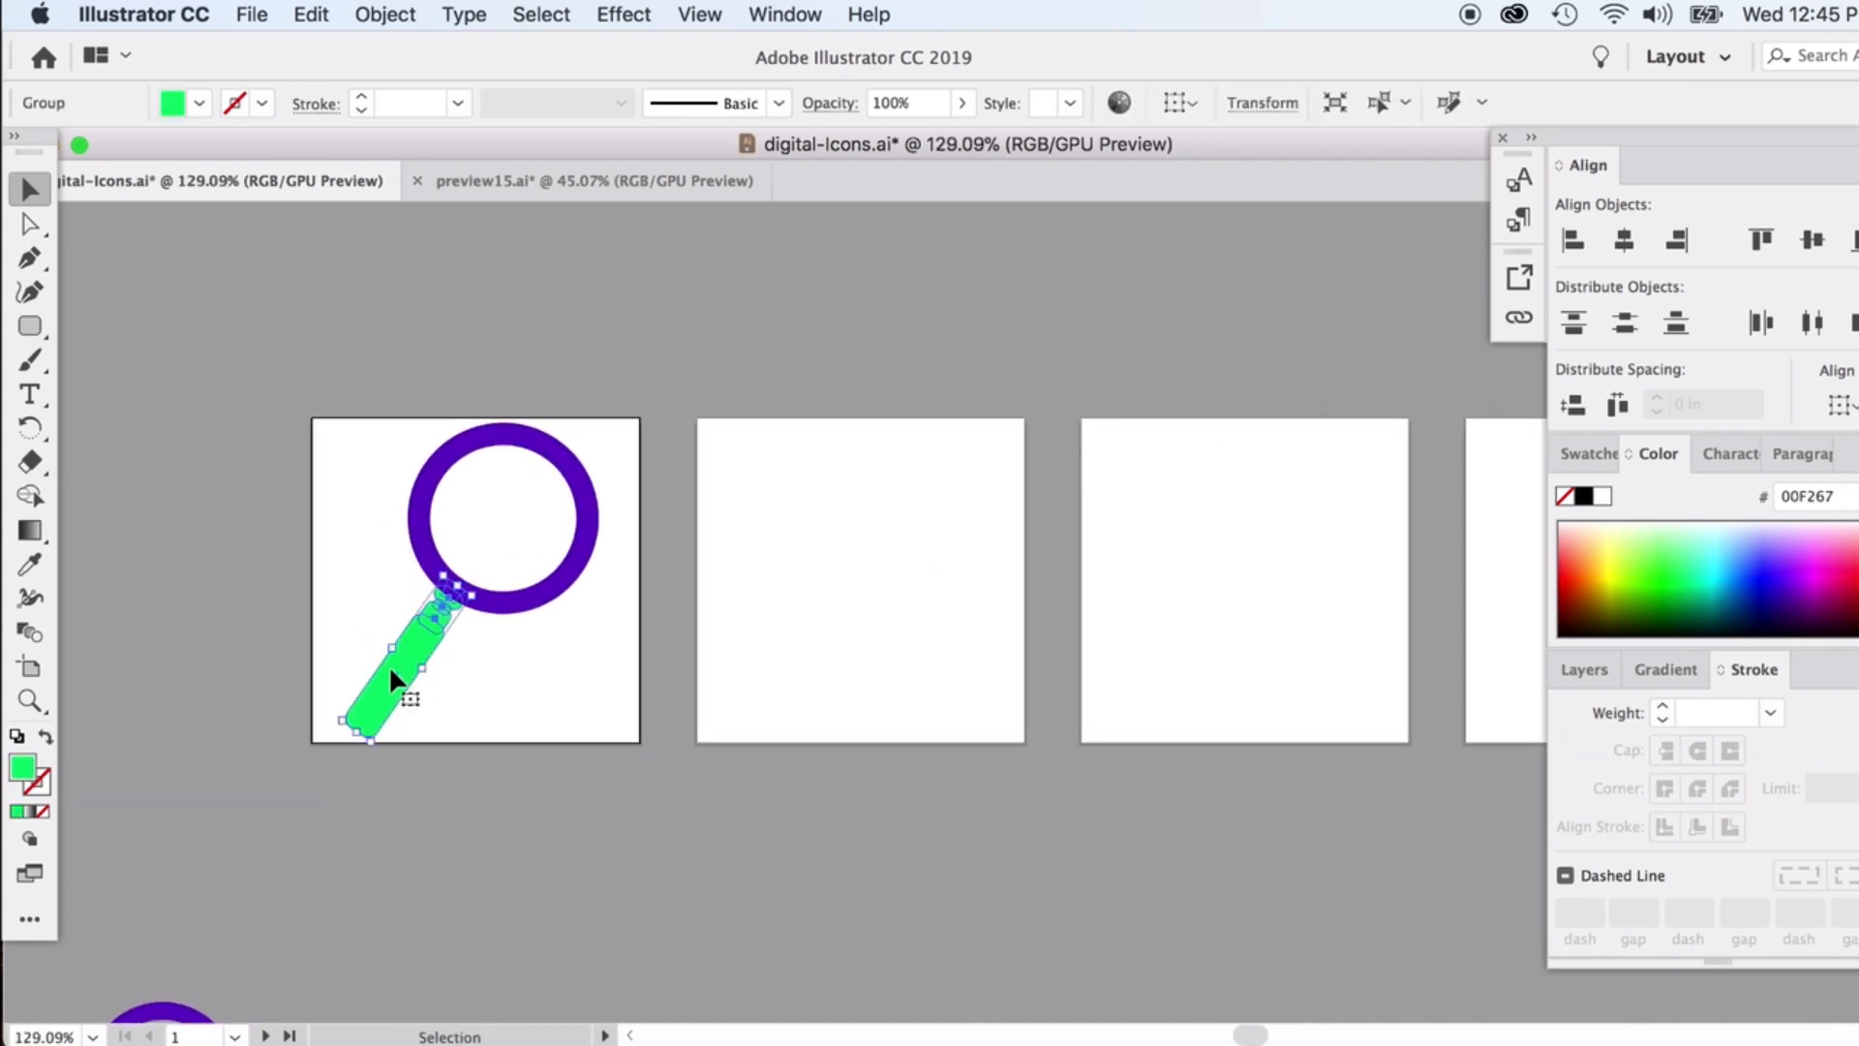
pyautogui.click(29, 563)
pyautogui.click(441, 467)
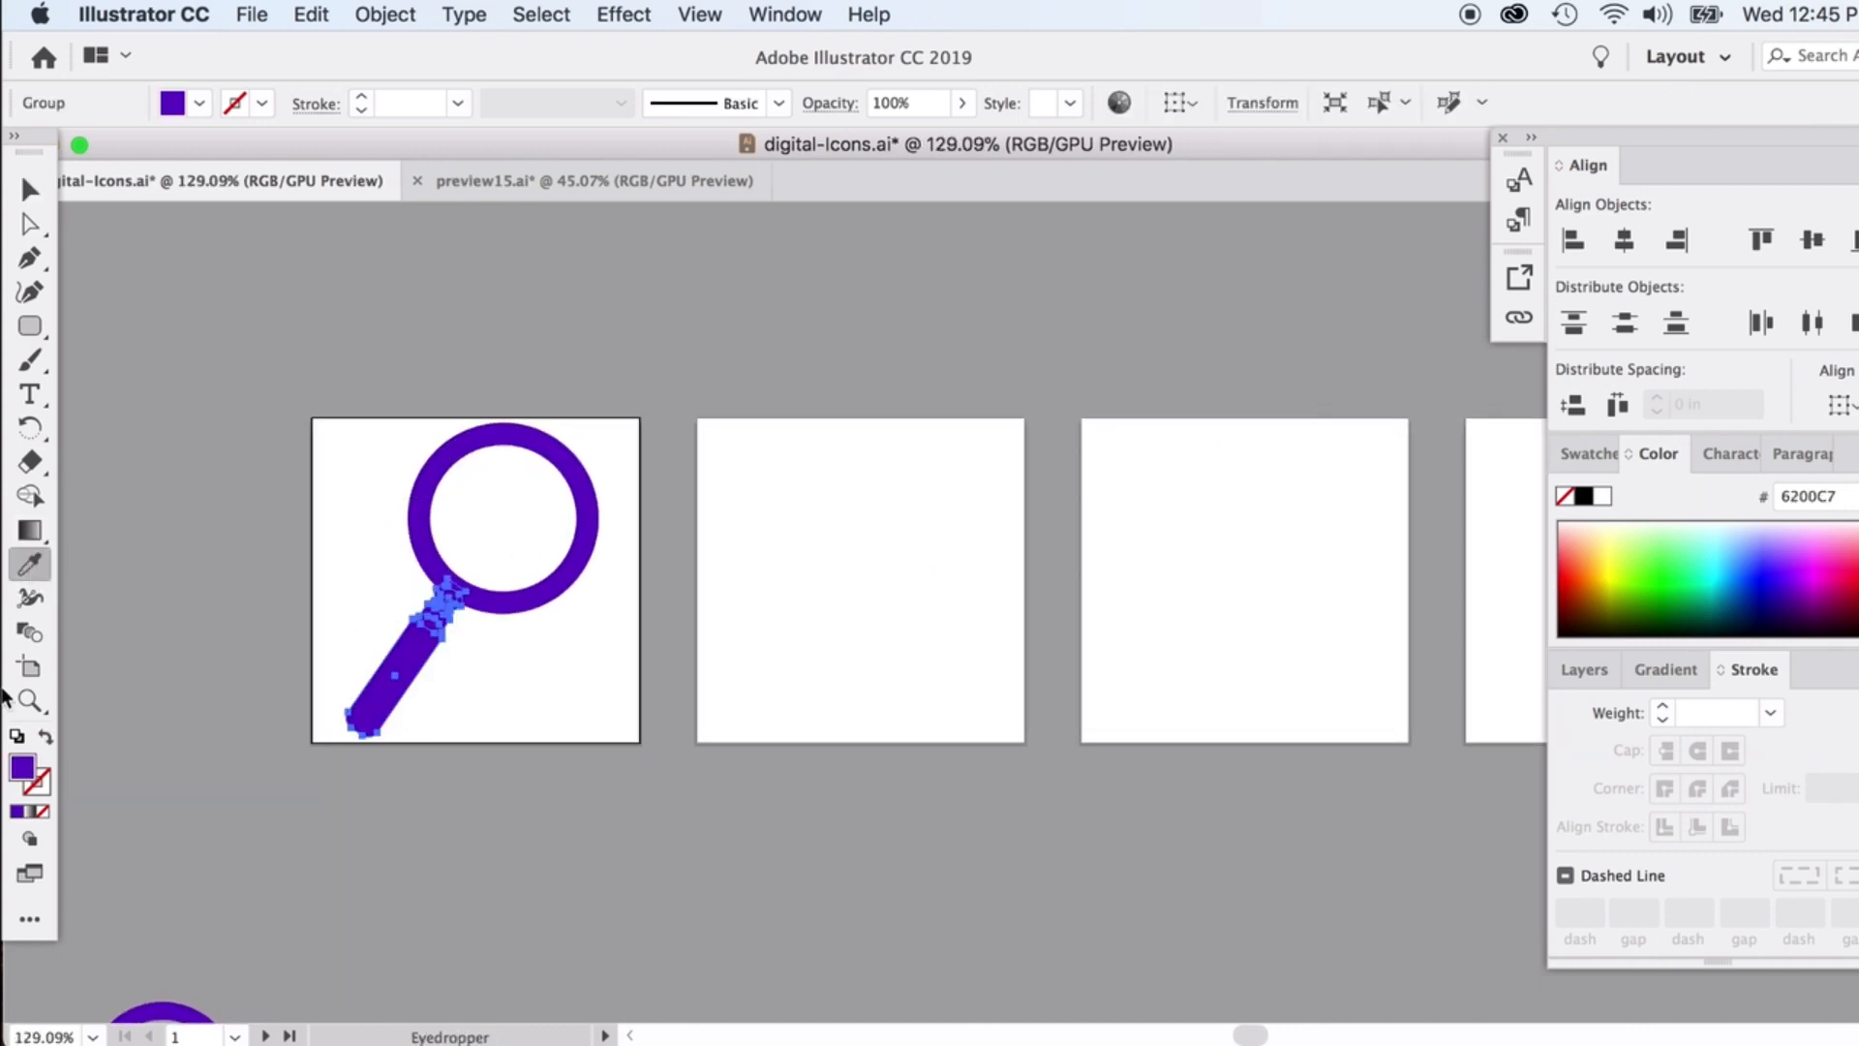
pyautogui.click(296, 521)
pyautogui.click(29, 189)
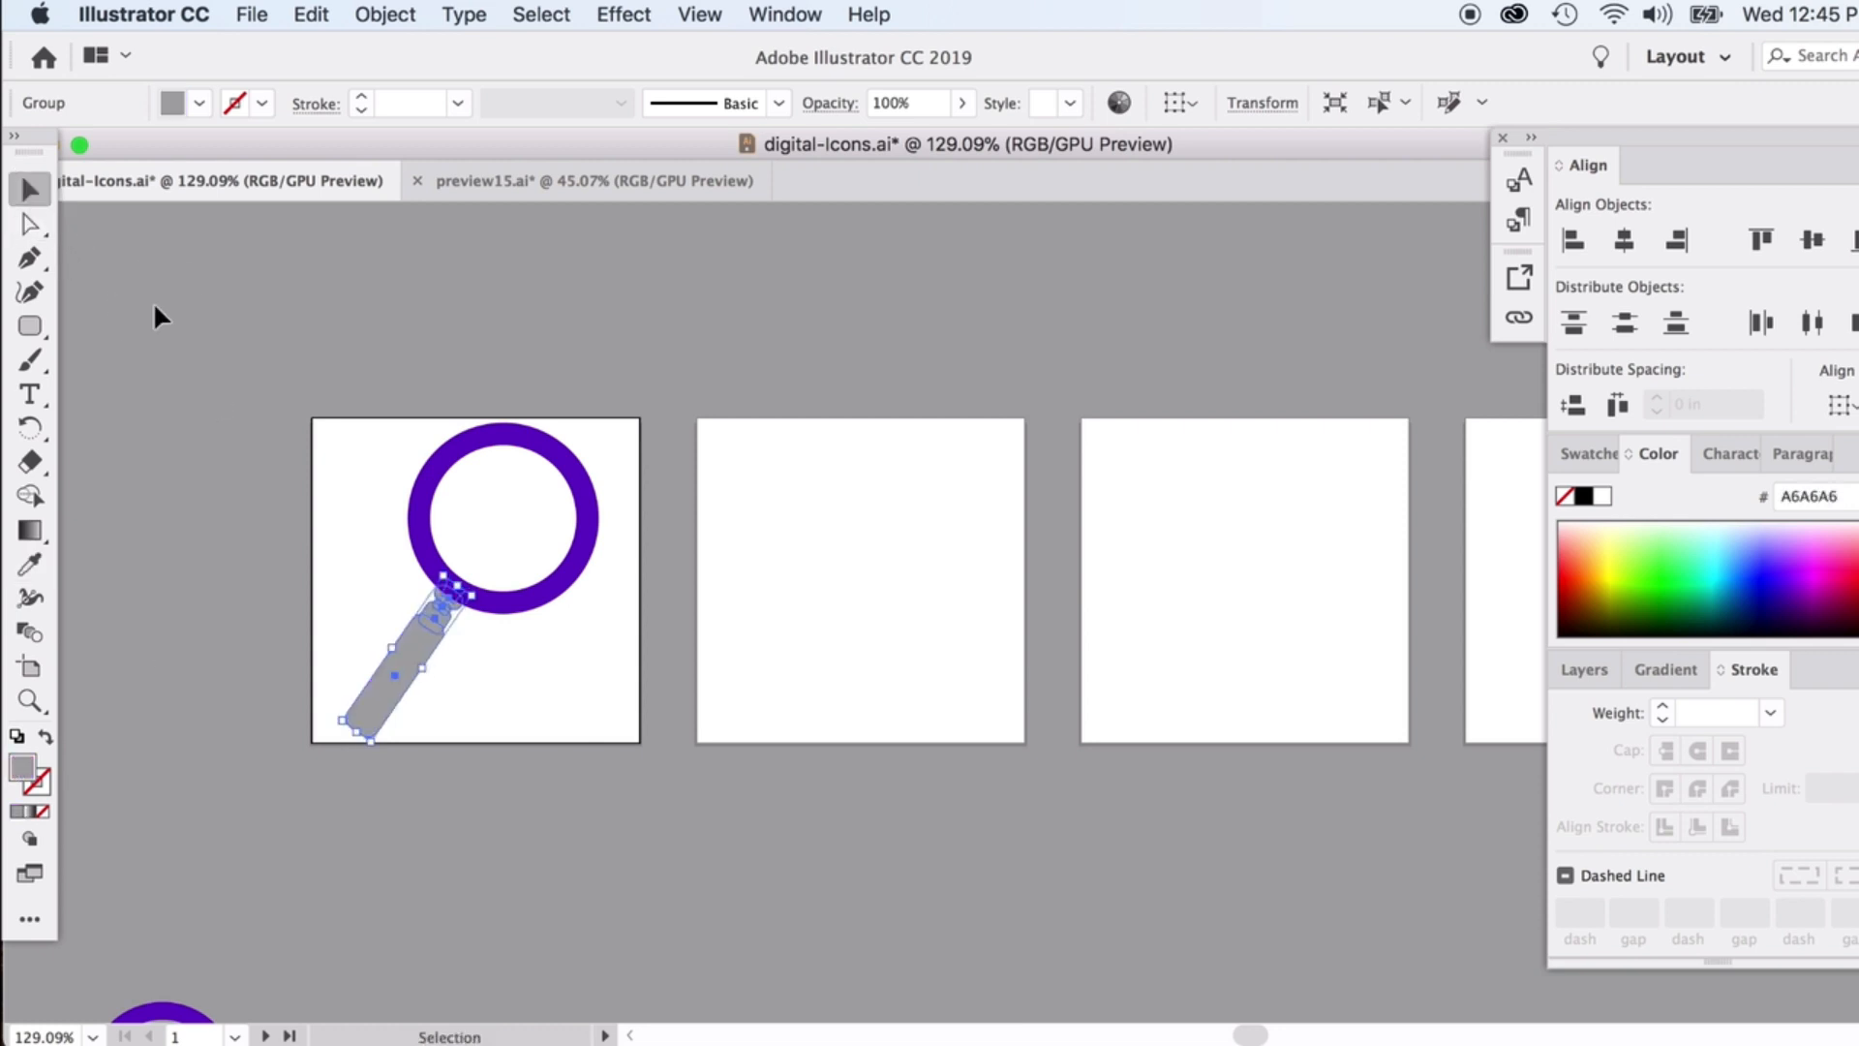
# Group the gray handle with the purple ring, and undo a test move of the group
pyautogui.click(943, 600)
pyautogui.click(400, 639)
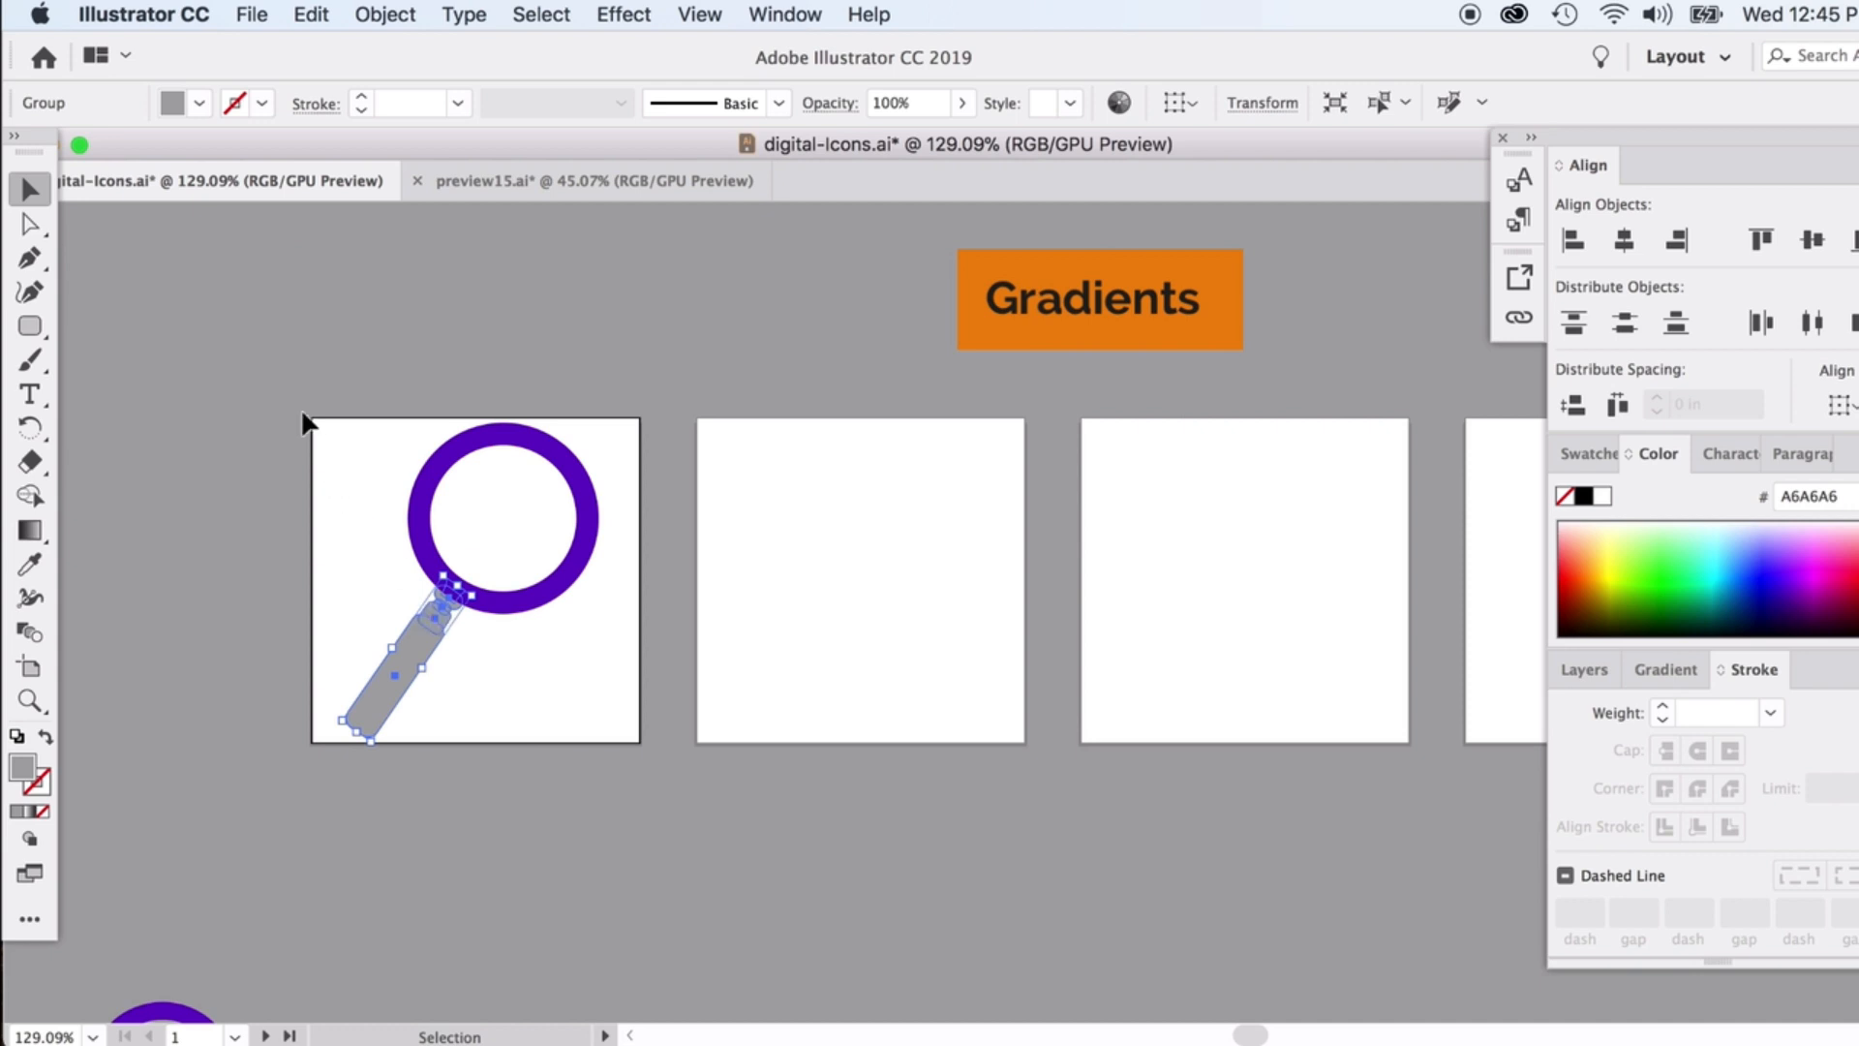
pyautogui.keyDown('shift'); pyautogui.click(419, 504); pyautogui.keyUp('shift')
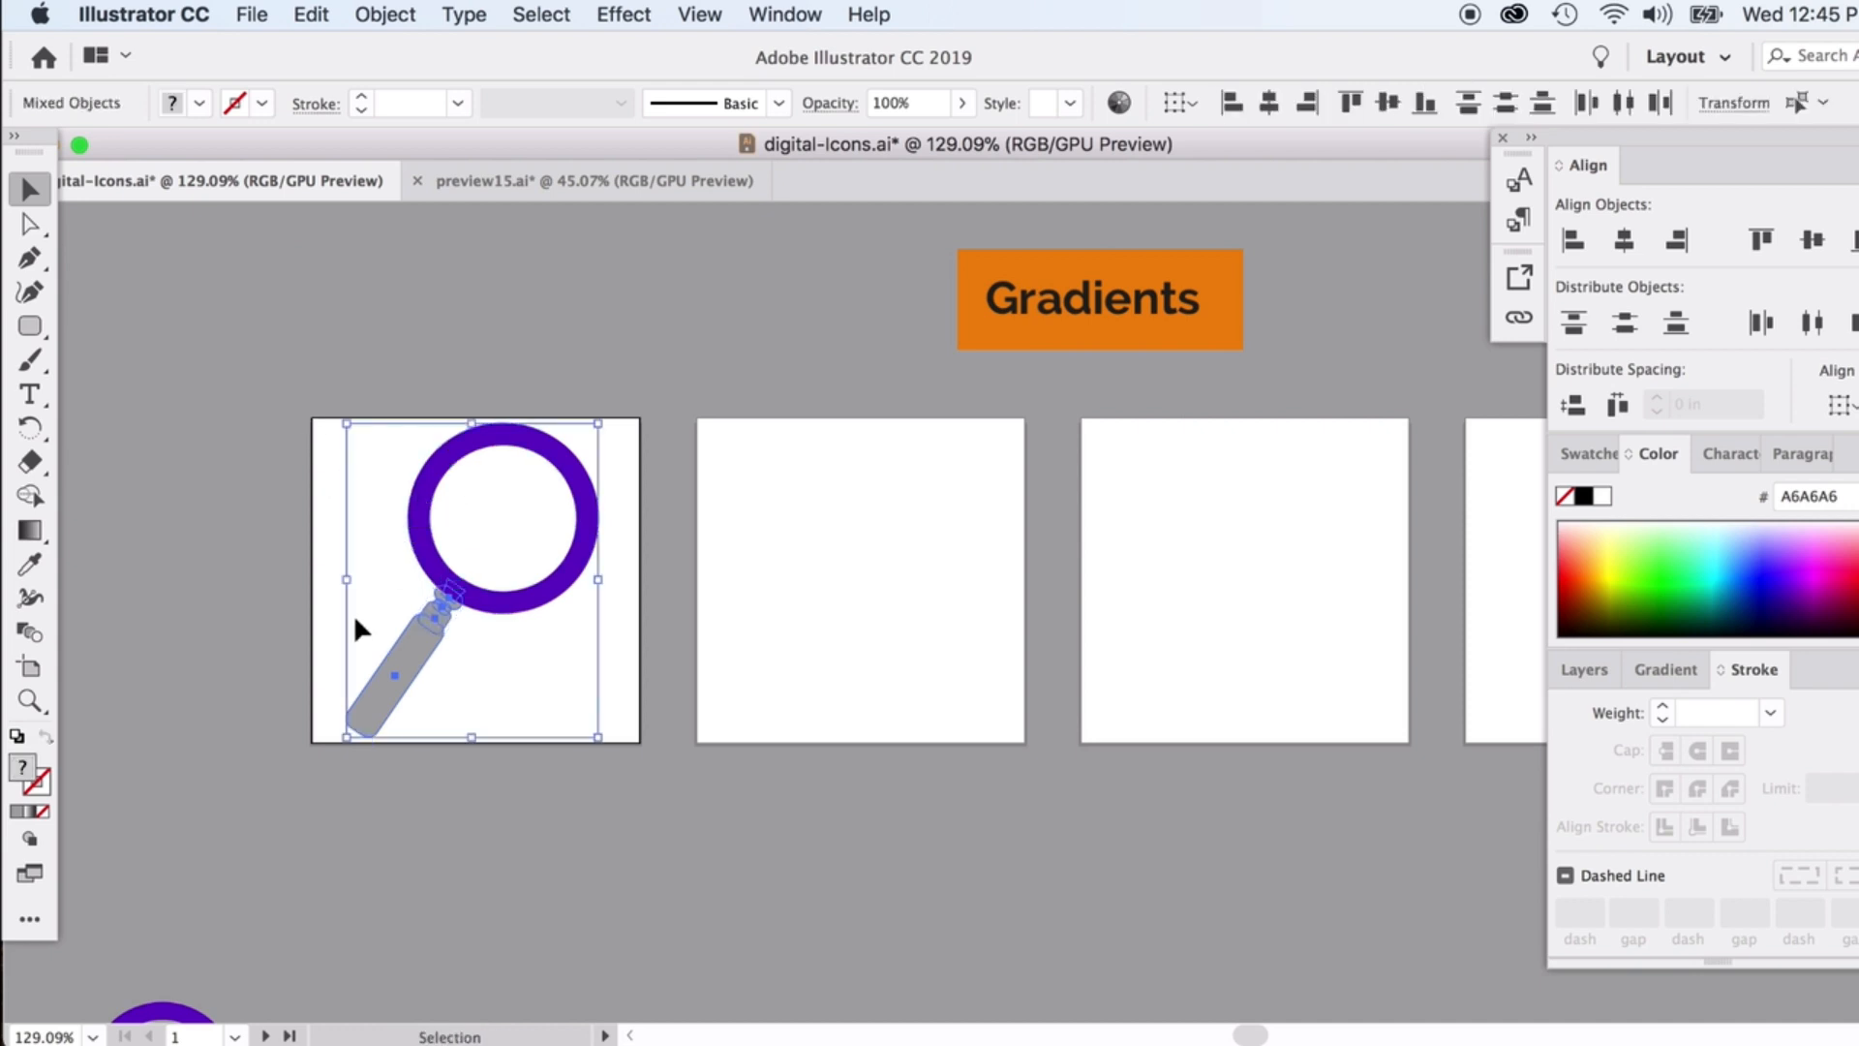
pyautogui.rightClick(420, 511)
pyautogui.click(514, 689)
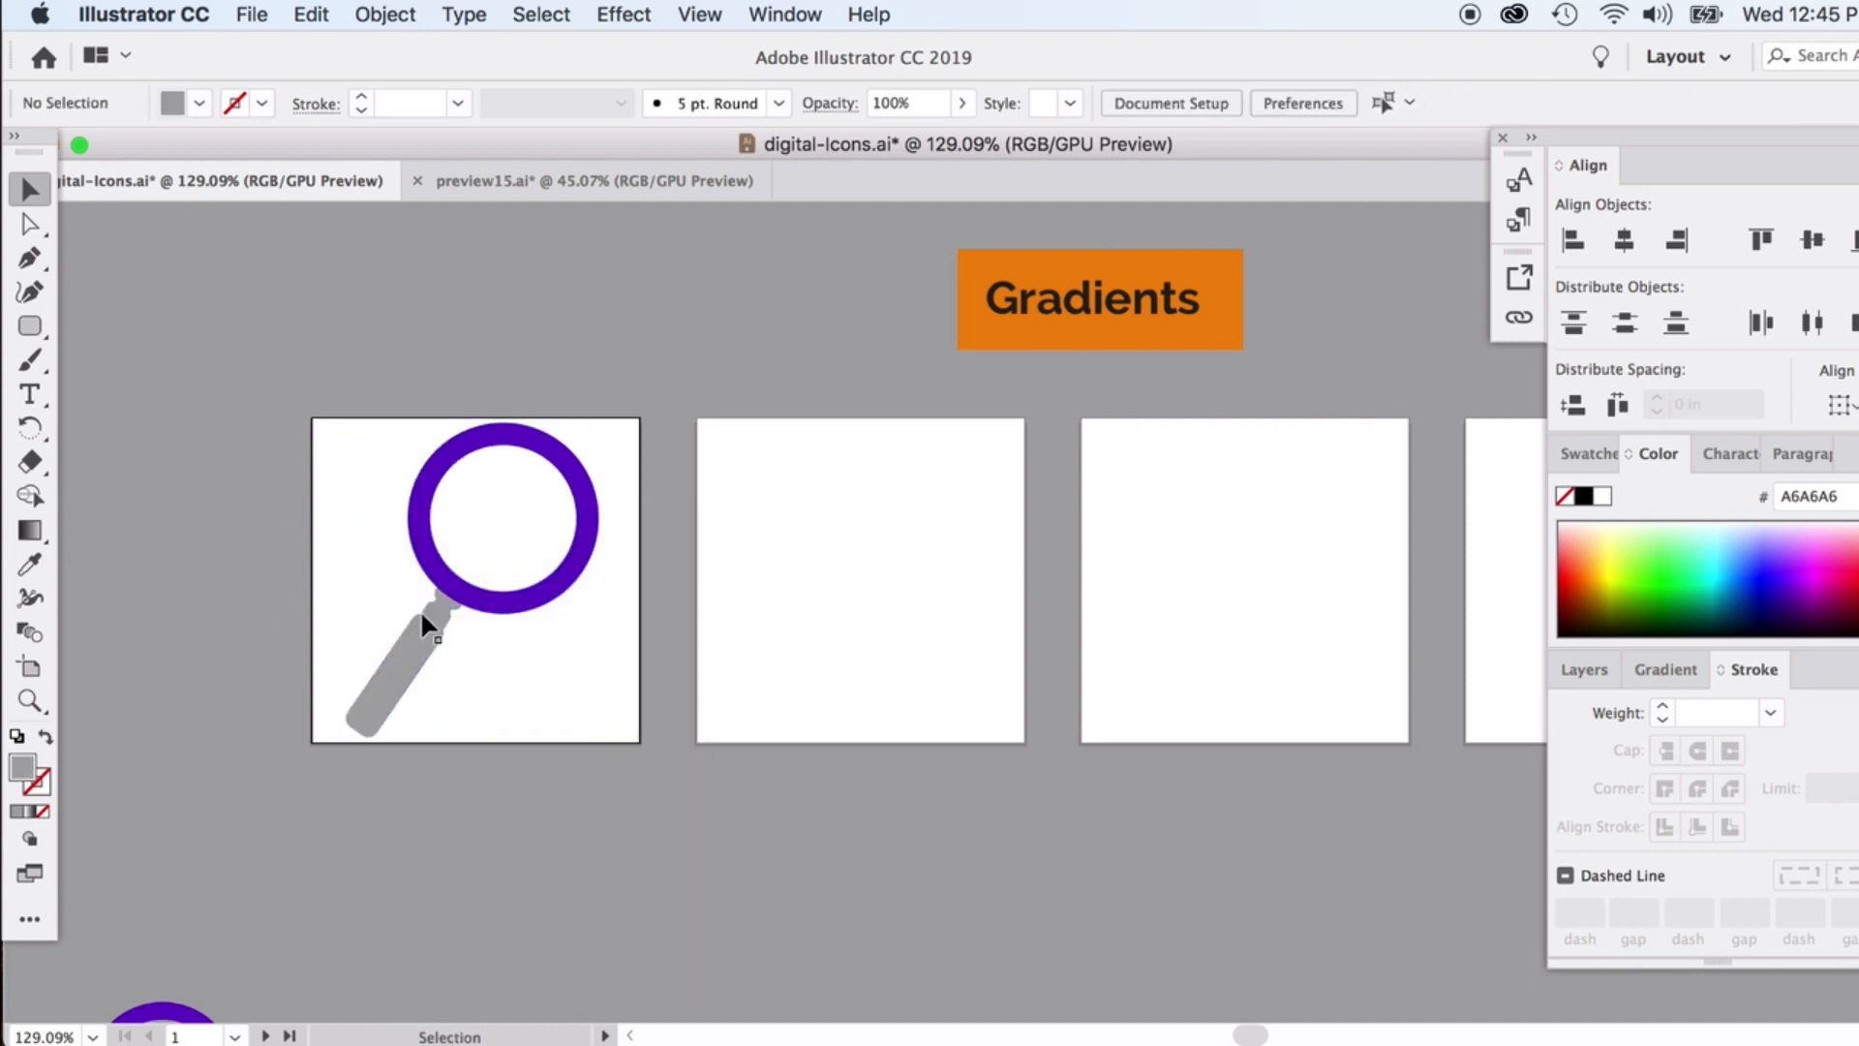
pyautogui.moveTo(423, 613); pyautogui.dragTo(459, 461)
pyautogui.press('super+z')
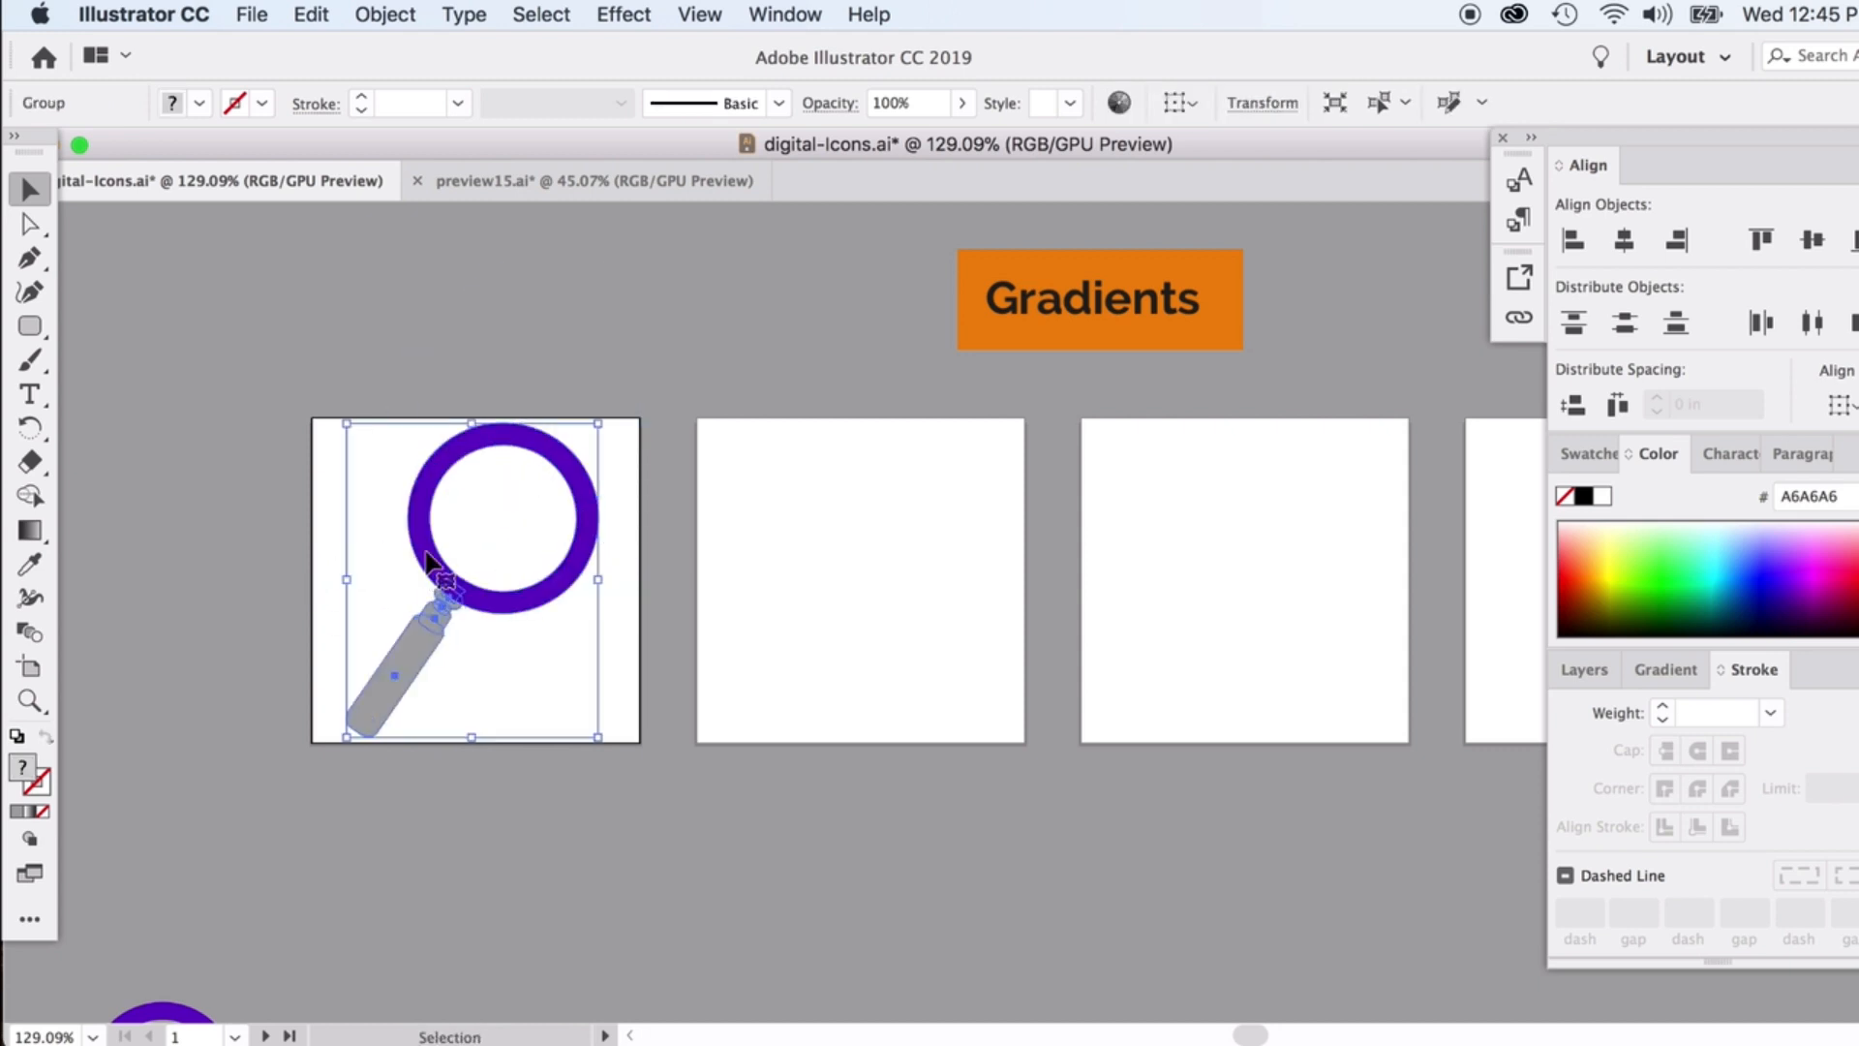
# Duplicate the grouped magnifying glass and place the copy on the empty canvas beside the first artboard
pyautogui.press('super+c')
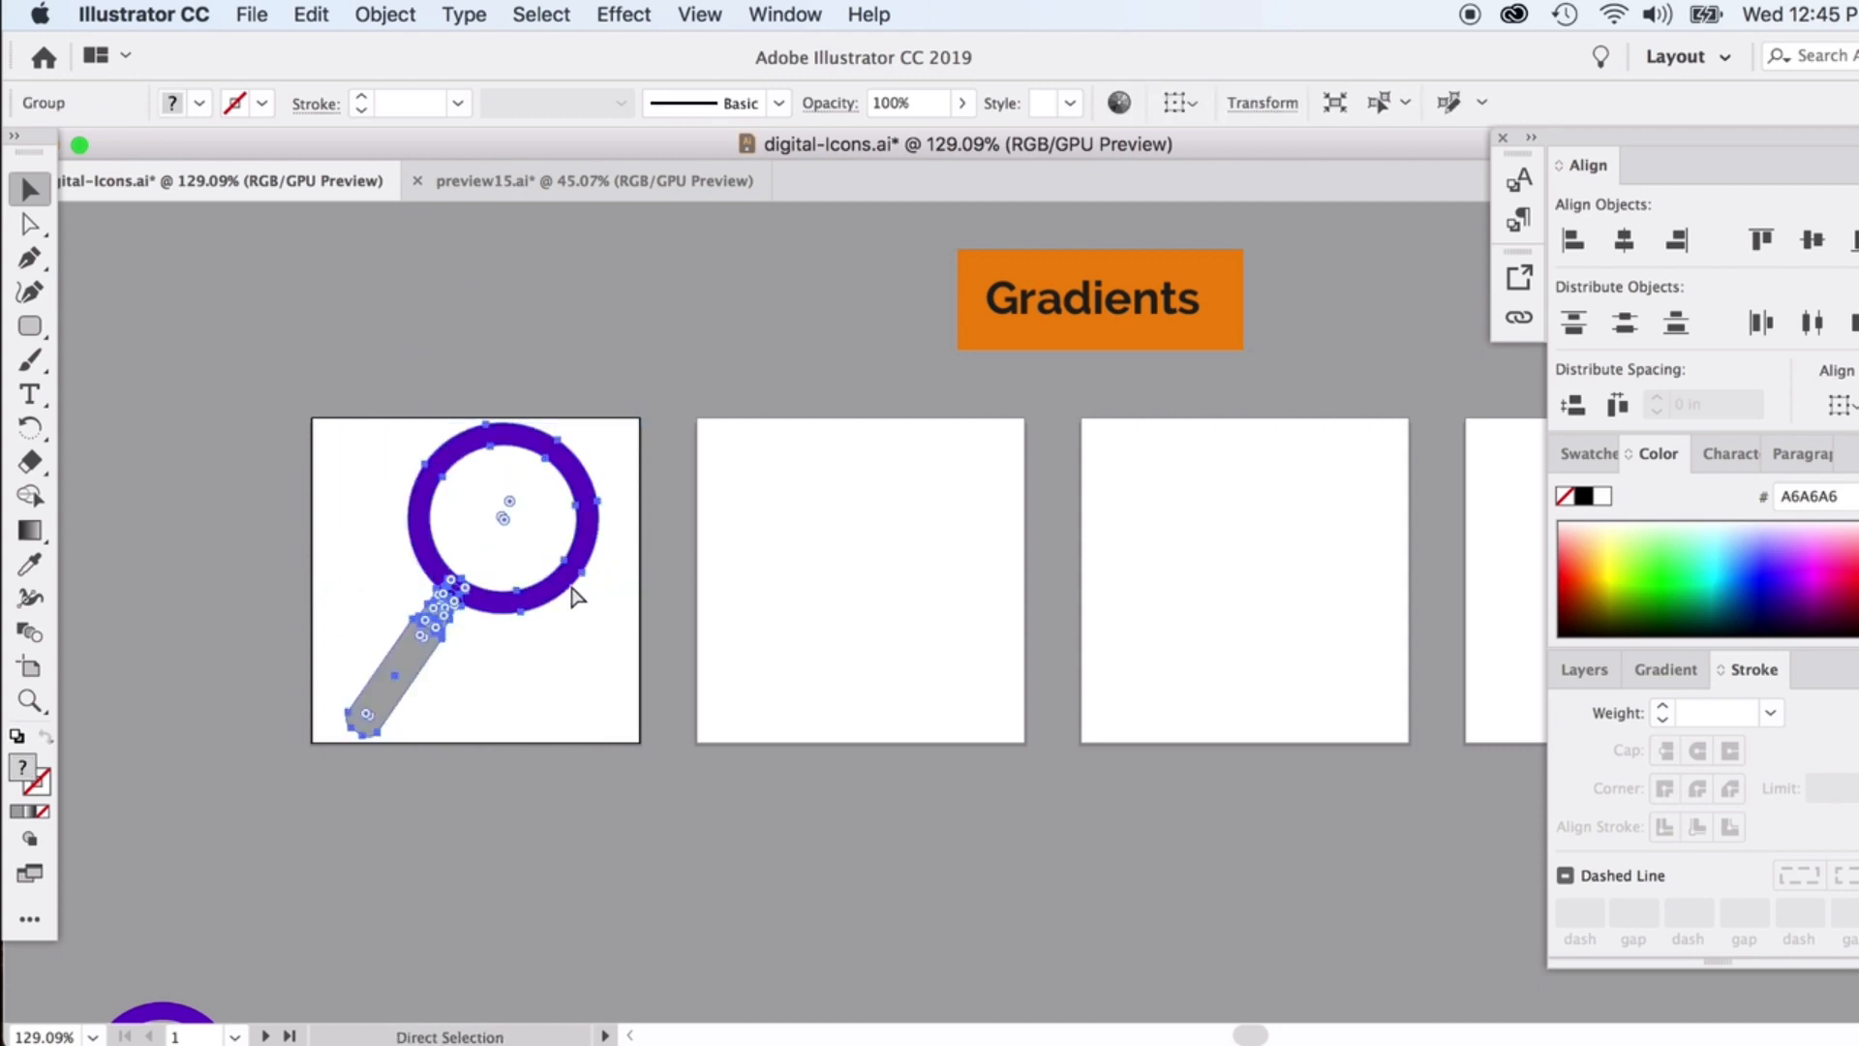
pyautogui.press('super+v')
pyautogui.moveTo(1030, 511); pyautogui.dragTo(207, 755)
pyautogui.click(323, 637)
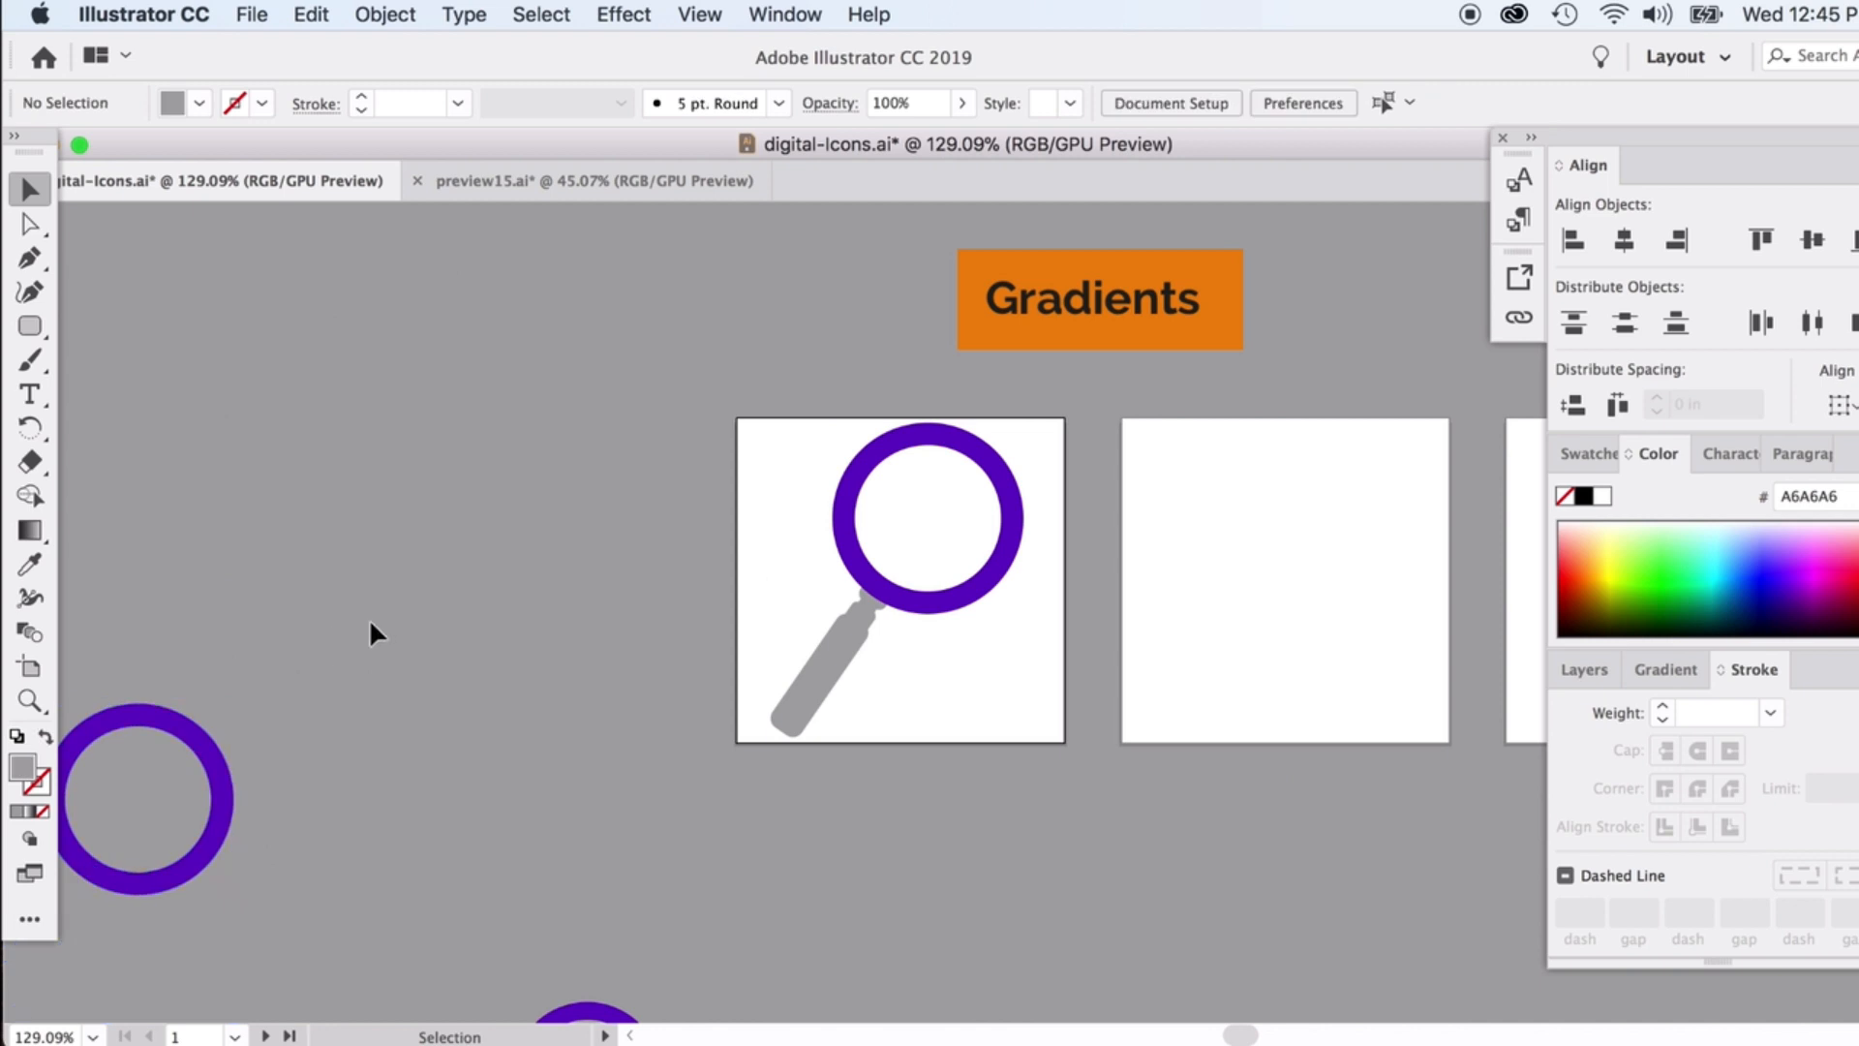
# Recolor the grouped magnifying glass on the first artboard with green 12FF22 and finally blue 3E8BFF
pyautogui.hscroll(10, 369, 617)
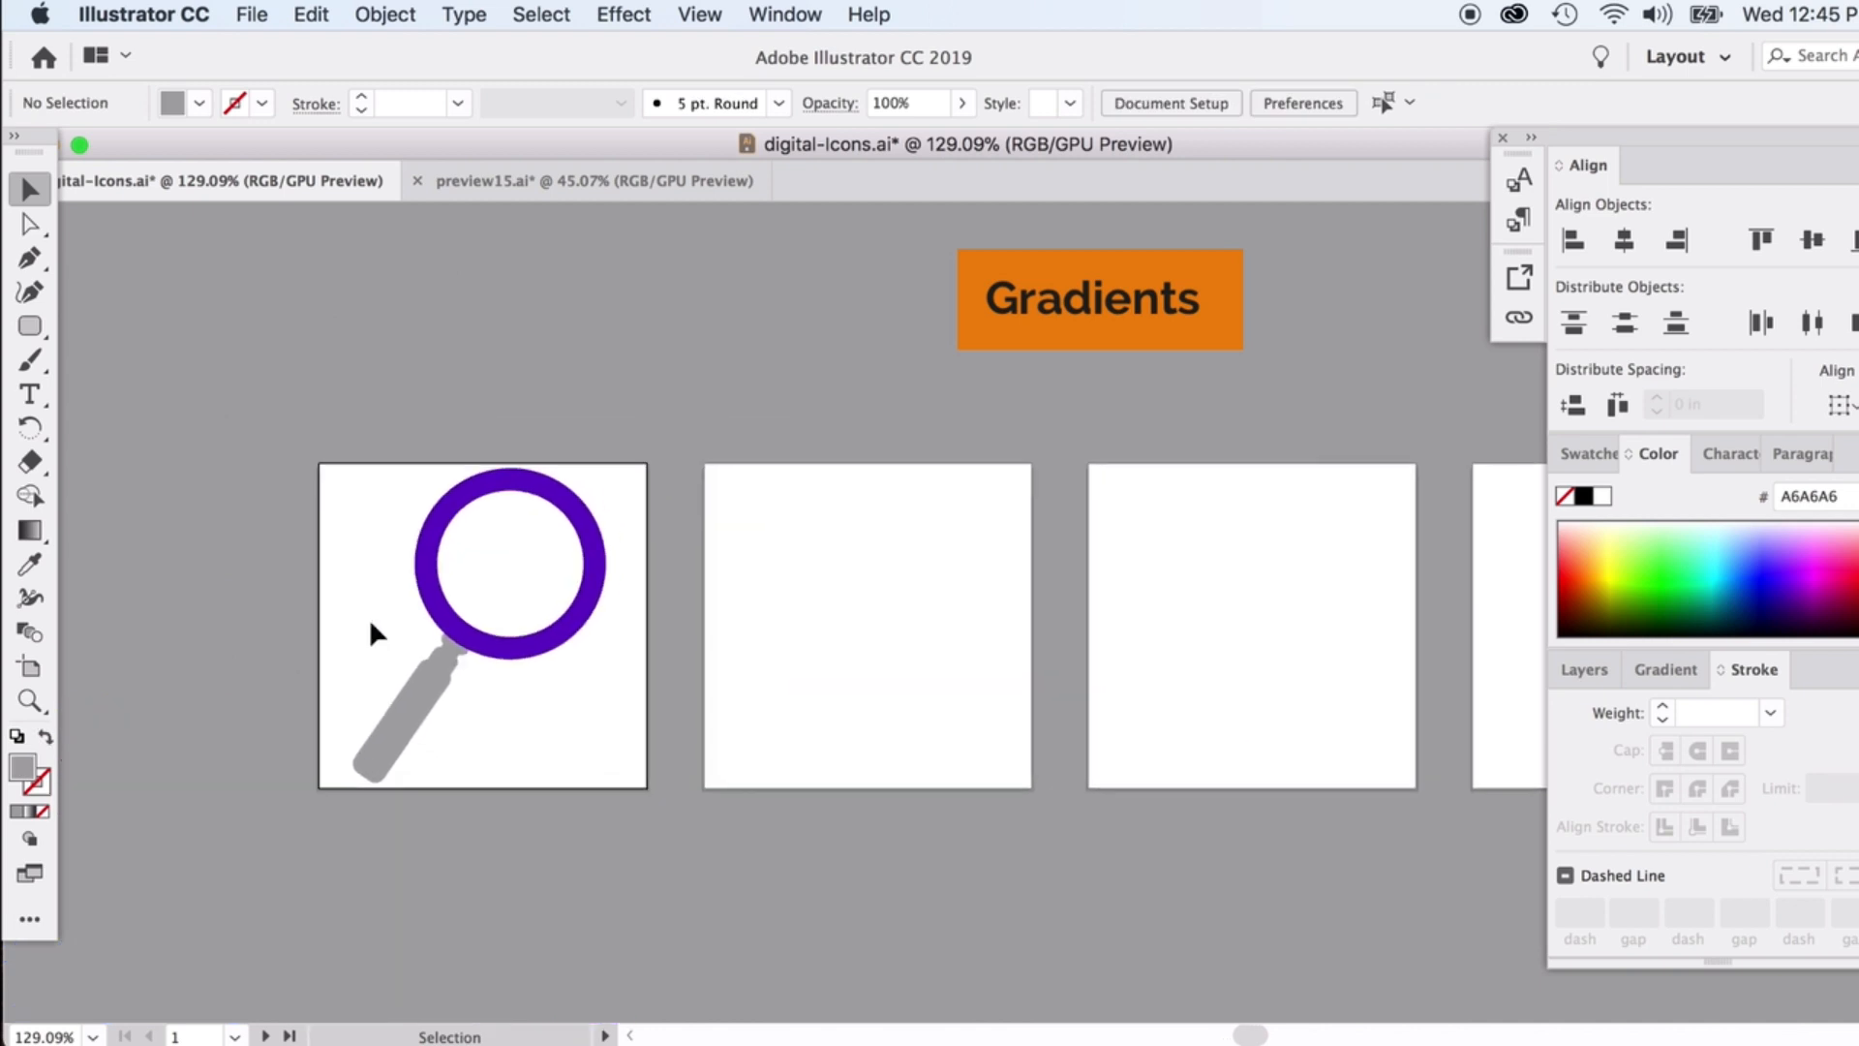
pyautogui.click(451, 666)
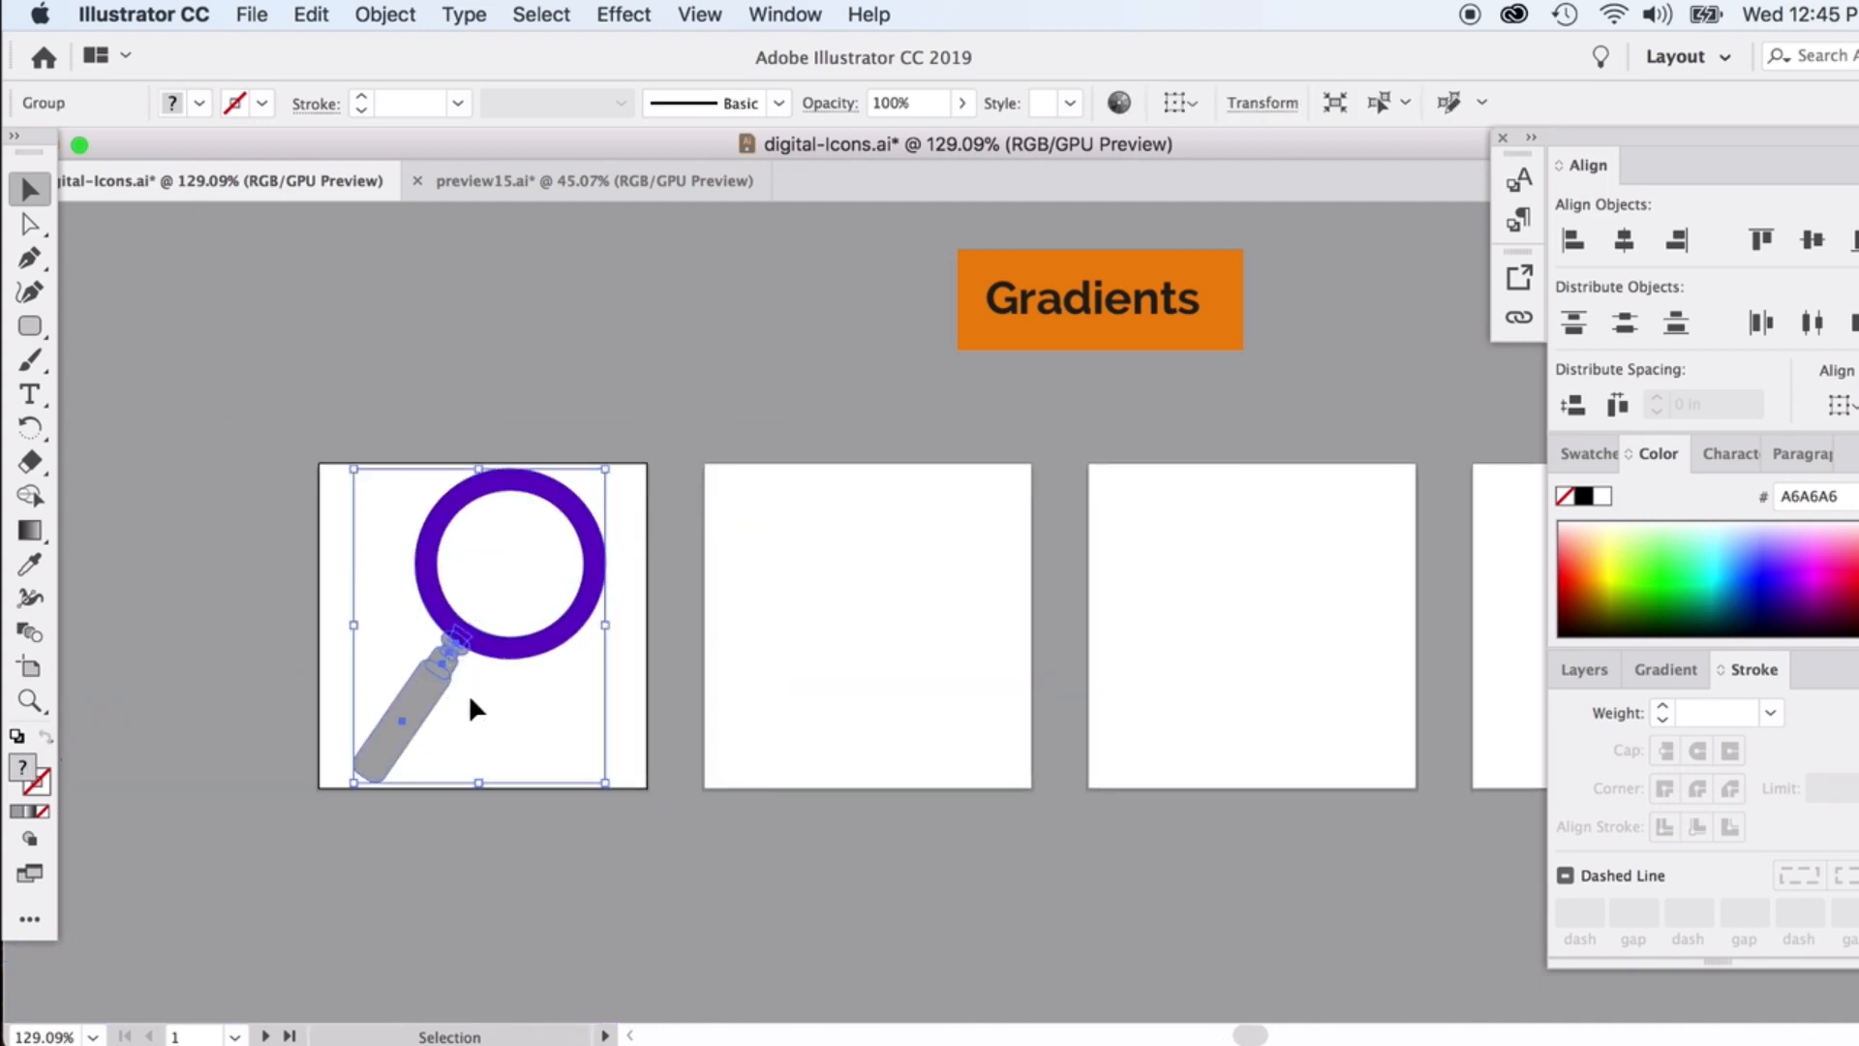
pyautogui.click(1665, 557)
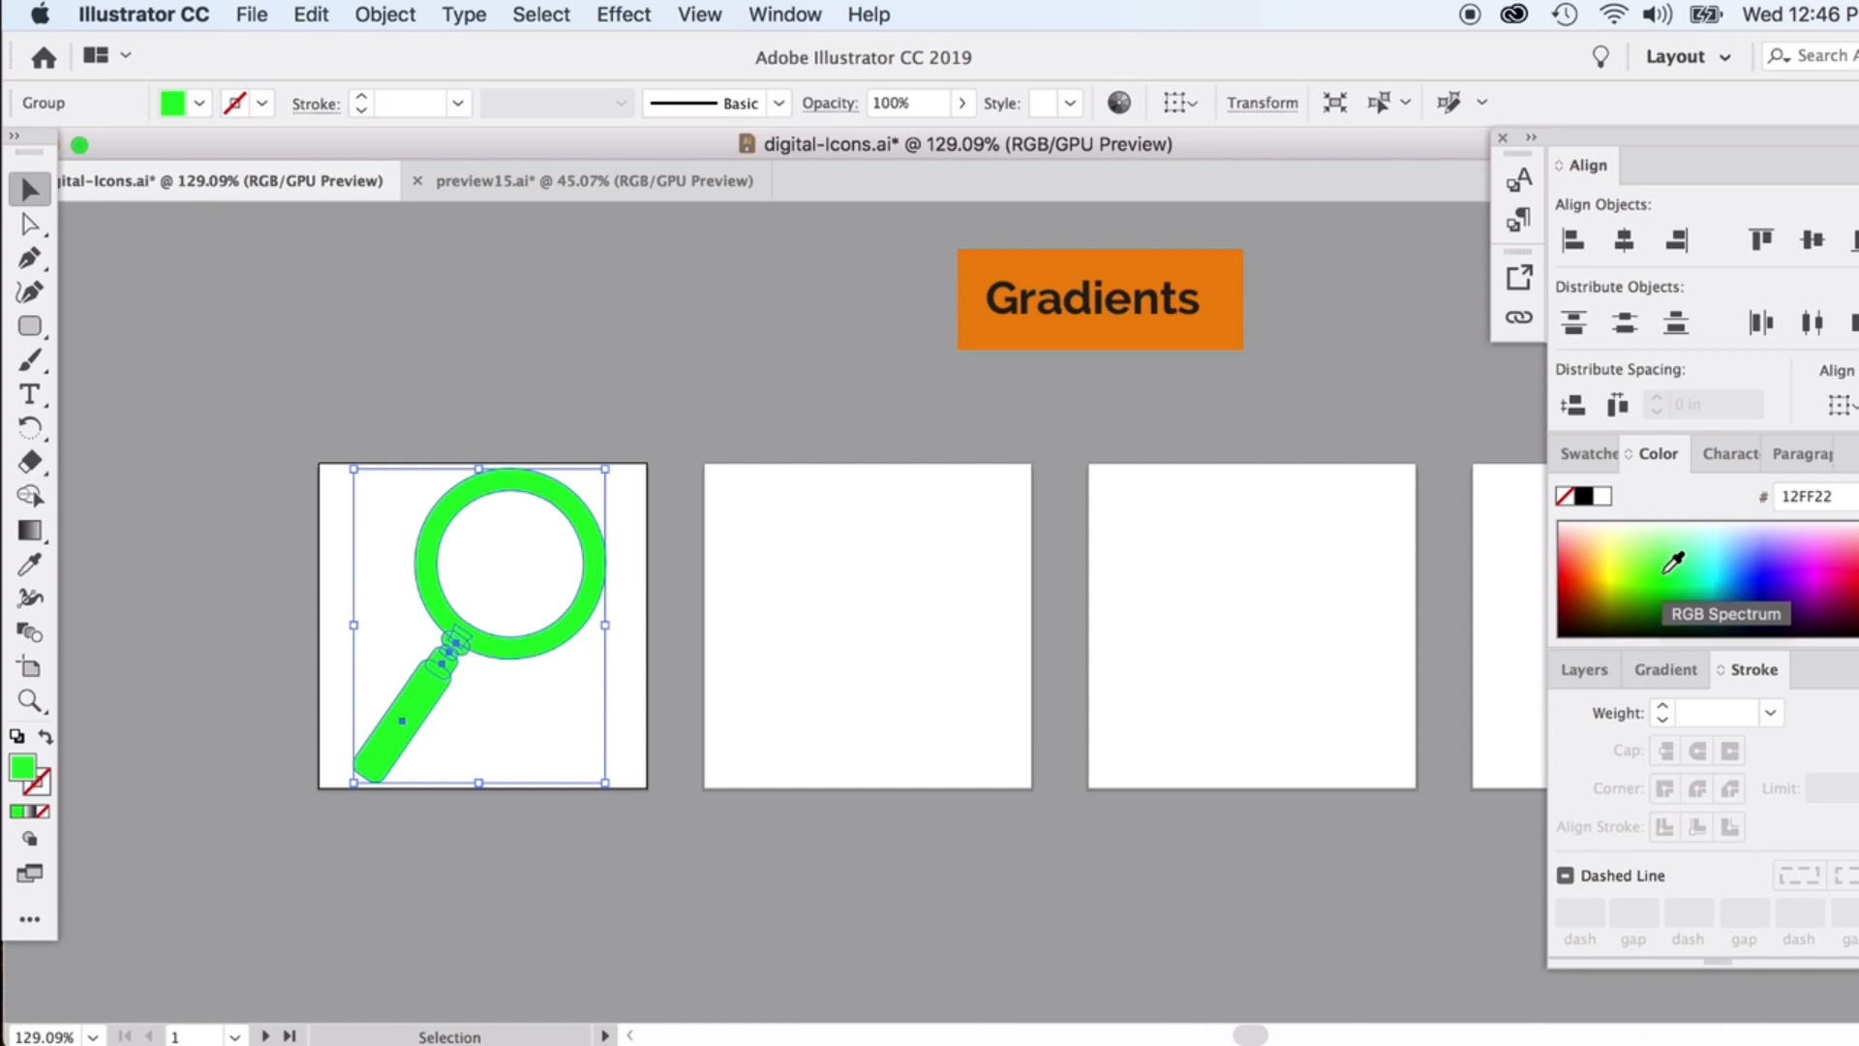
pyautogui.click(1743, 544)
pyautogui.click(579, 344)
# Apply a linear gradient to the grouped magnifying glass and run it from the lens down to the handle at −104.4°
pyautogui.click(456, 652)
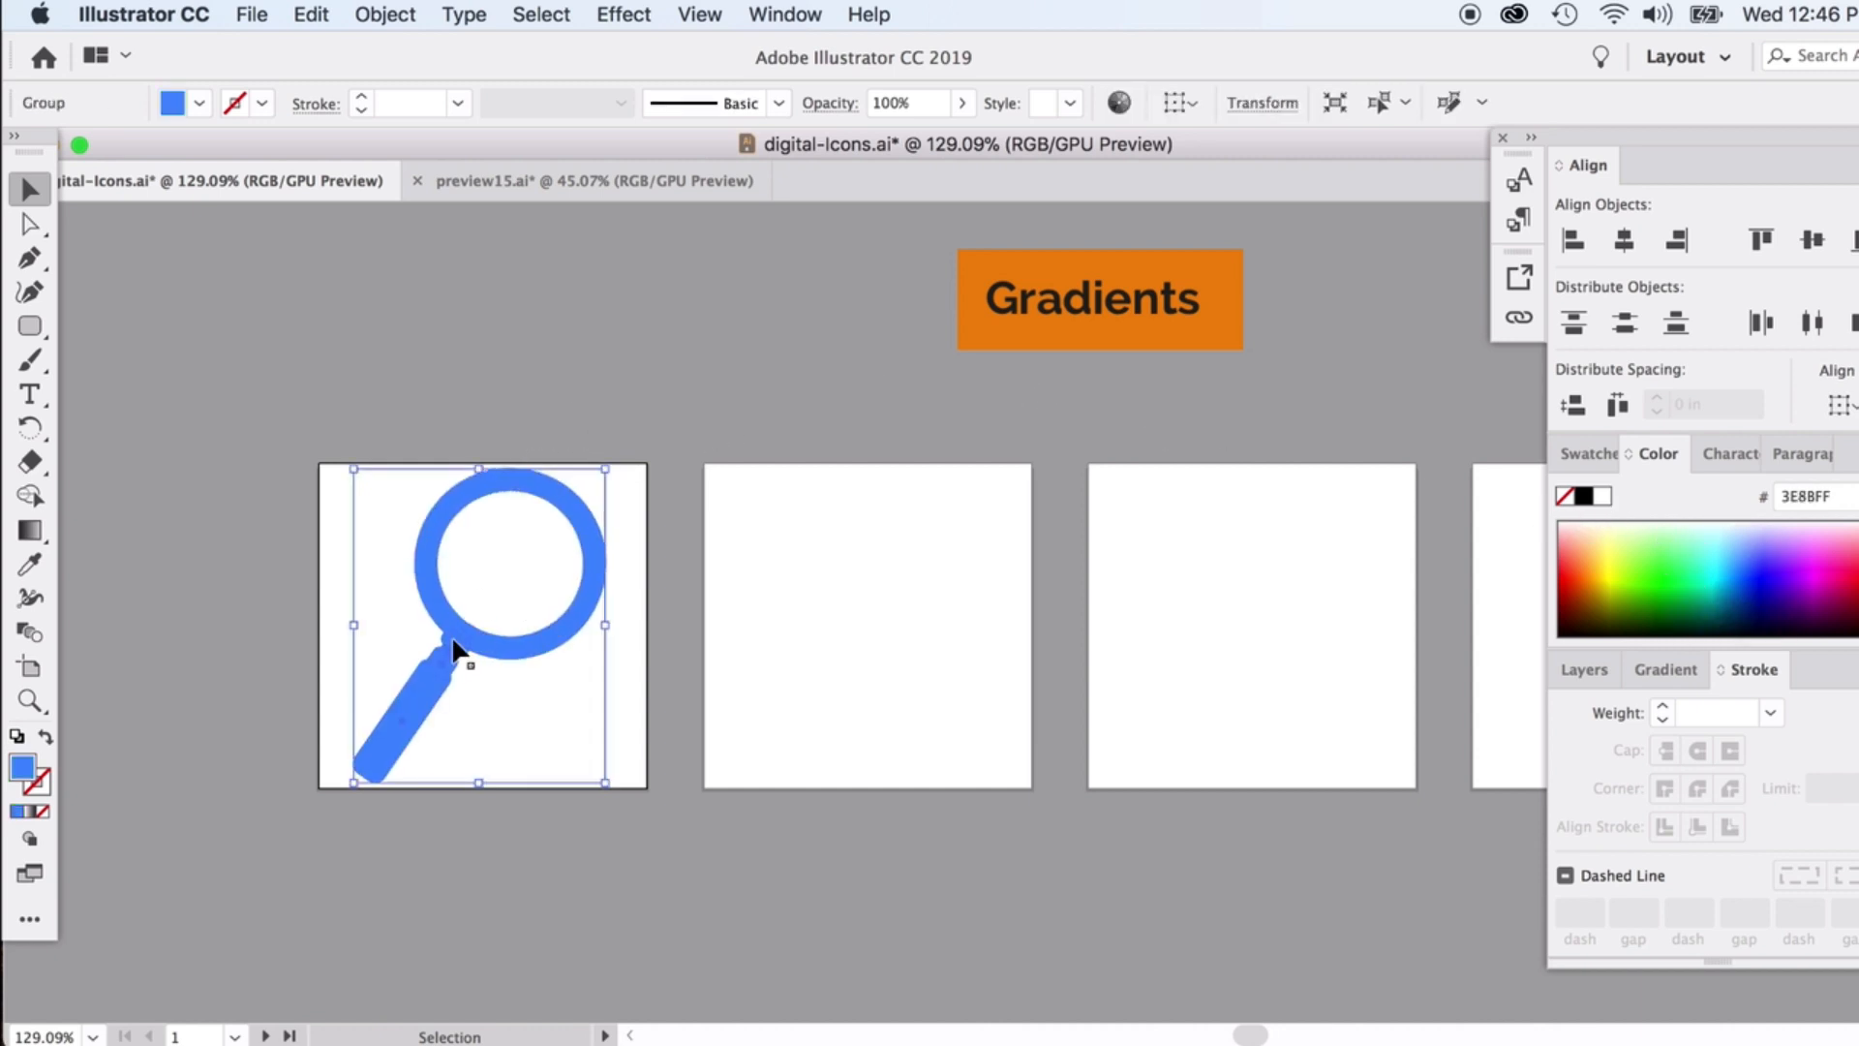
pyautogui.scroll(2, 456, 655)
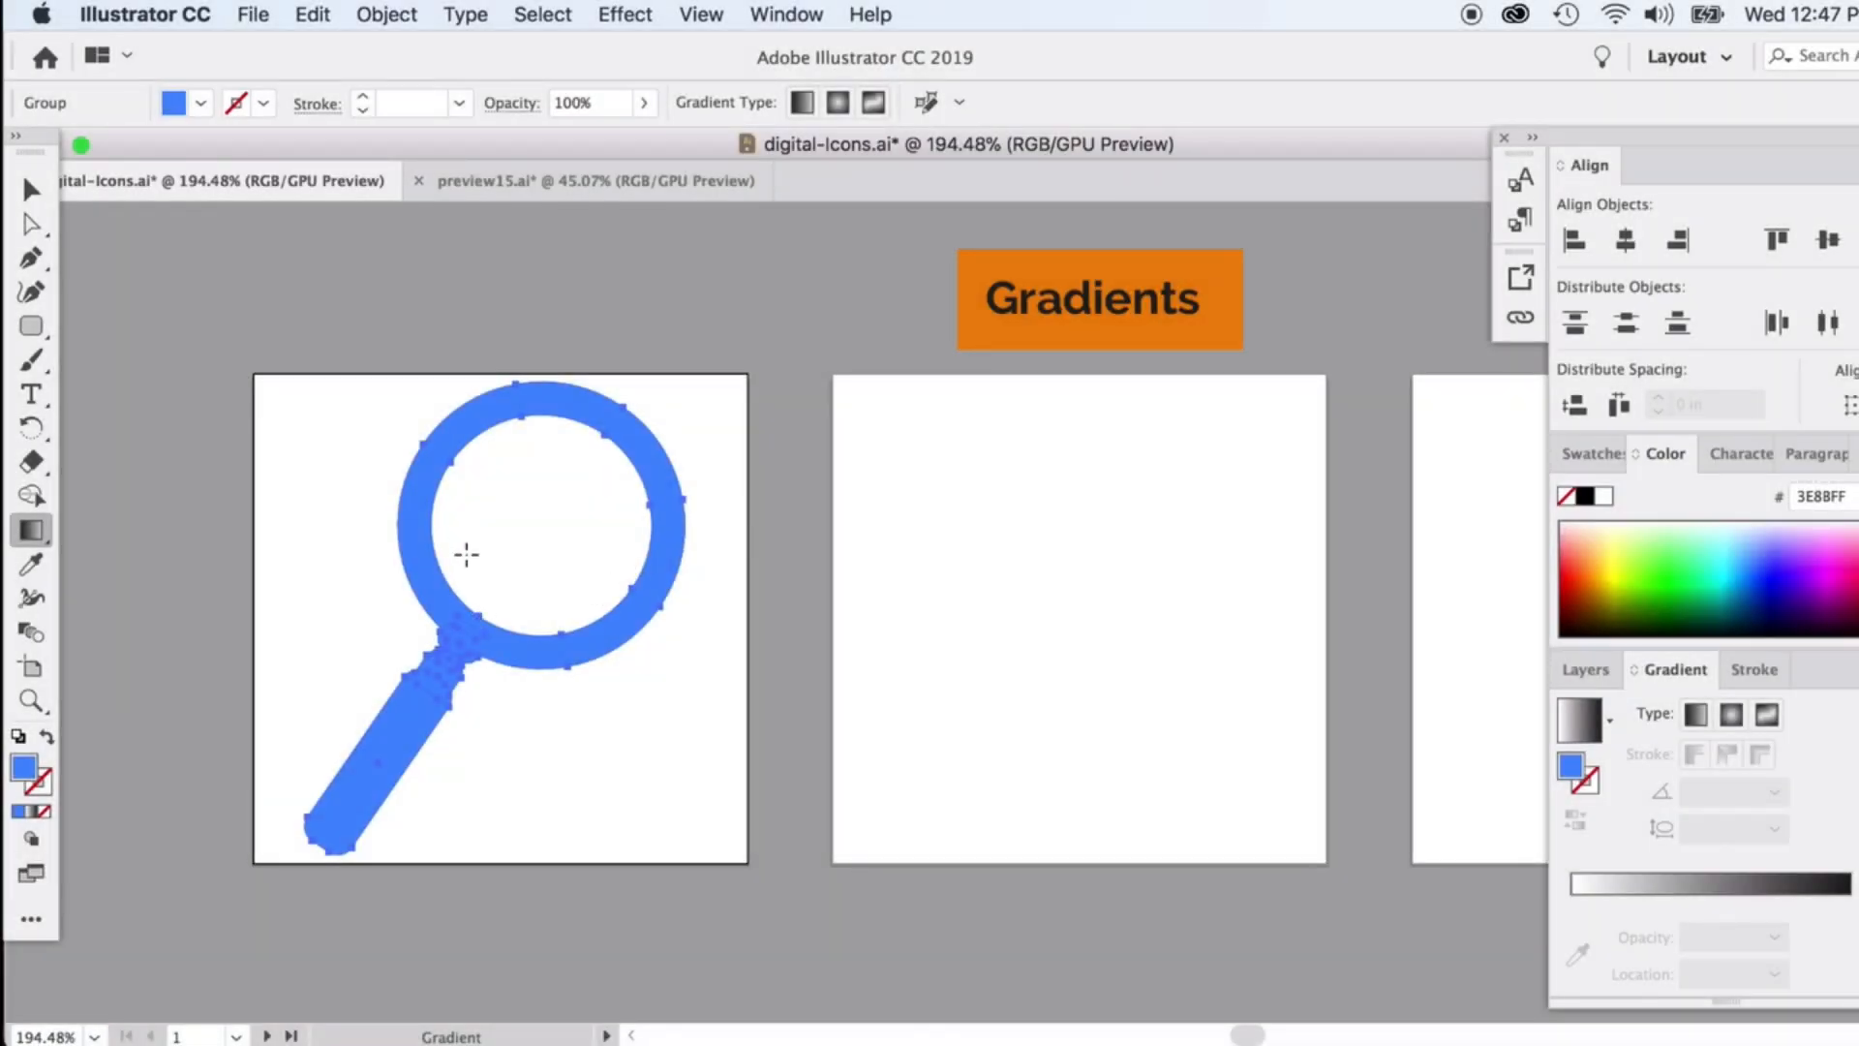
pyautogui.click(26, 192)
pyautogui.moveTo(303, 365); pyautogui.dragTo(732, 765)
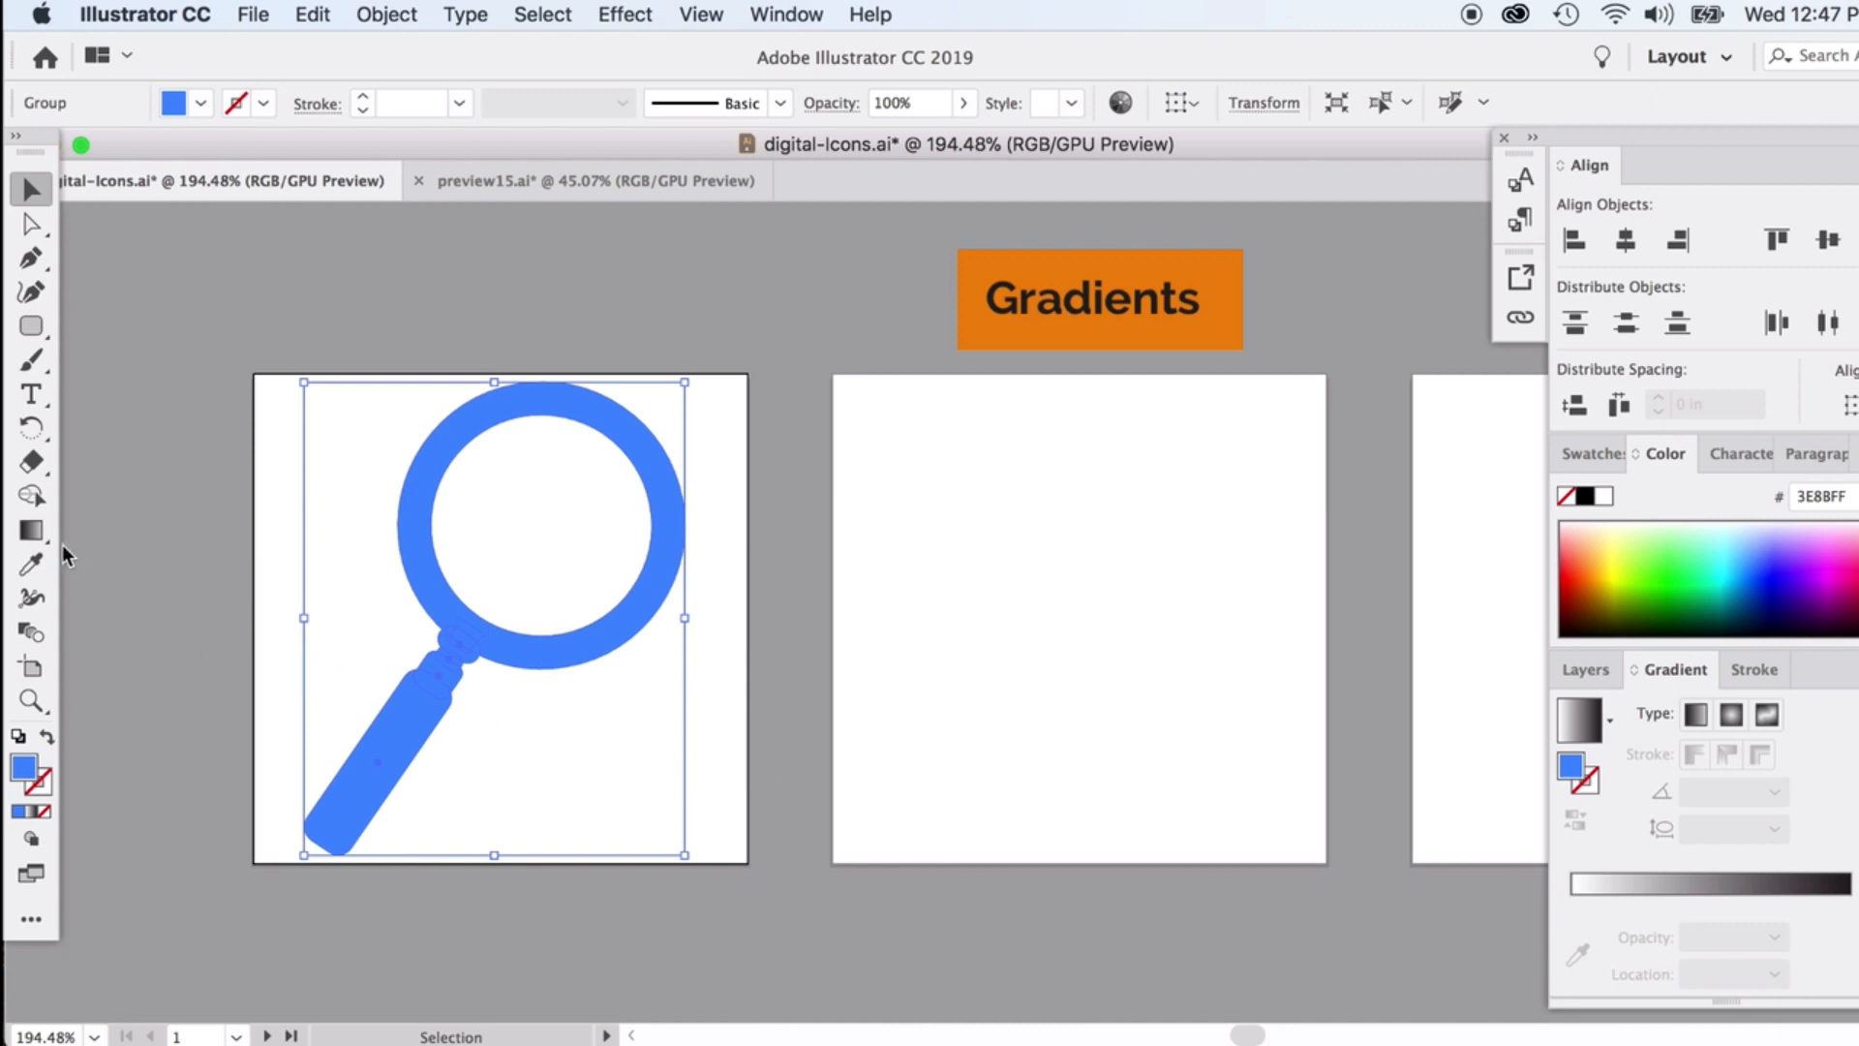
pyautogui.moveTo(30, 531); pyautogui.dragTo(151, 530)
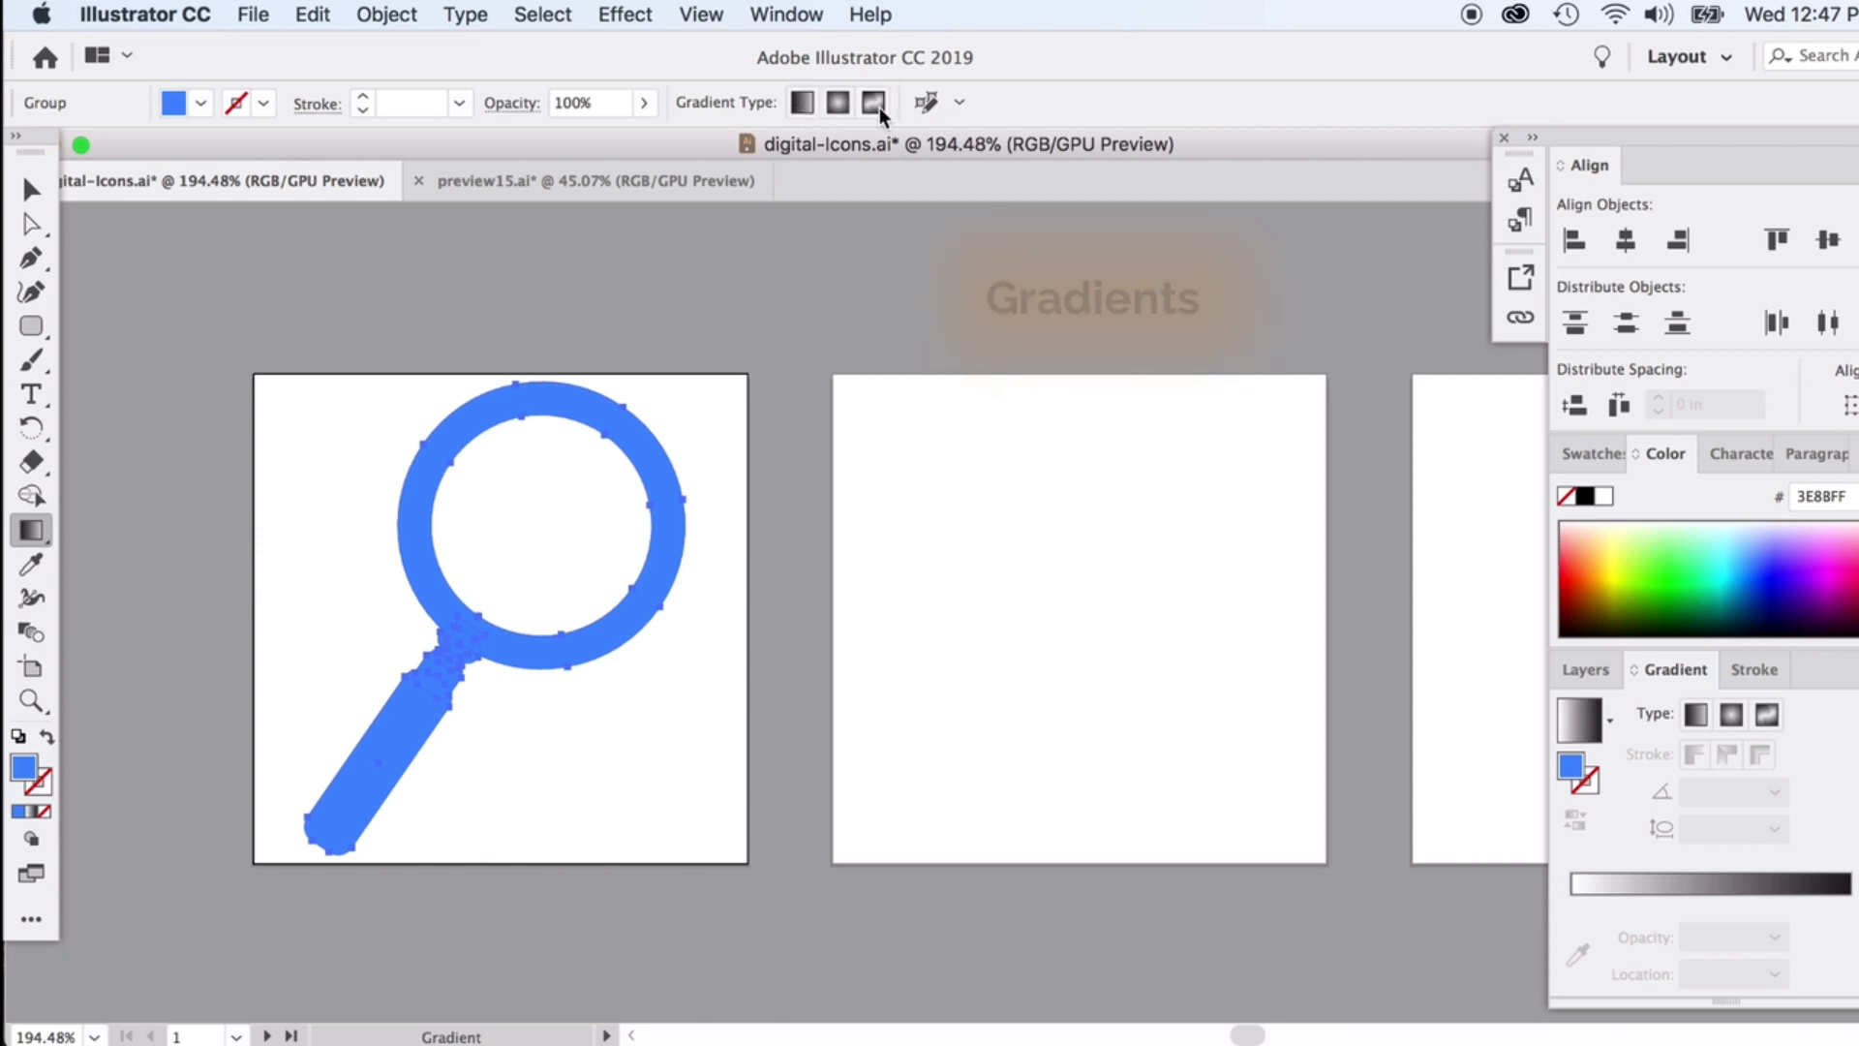
pyautogui.click(802, 100)
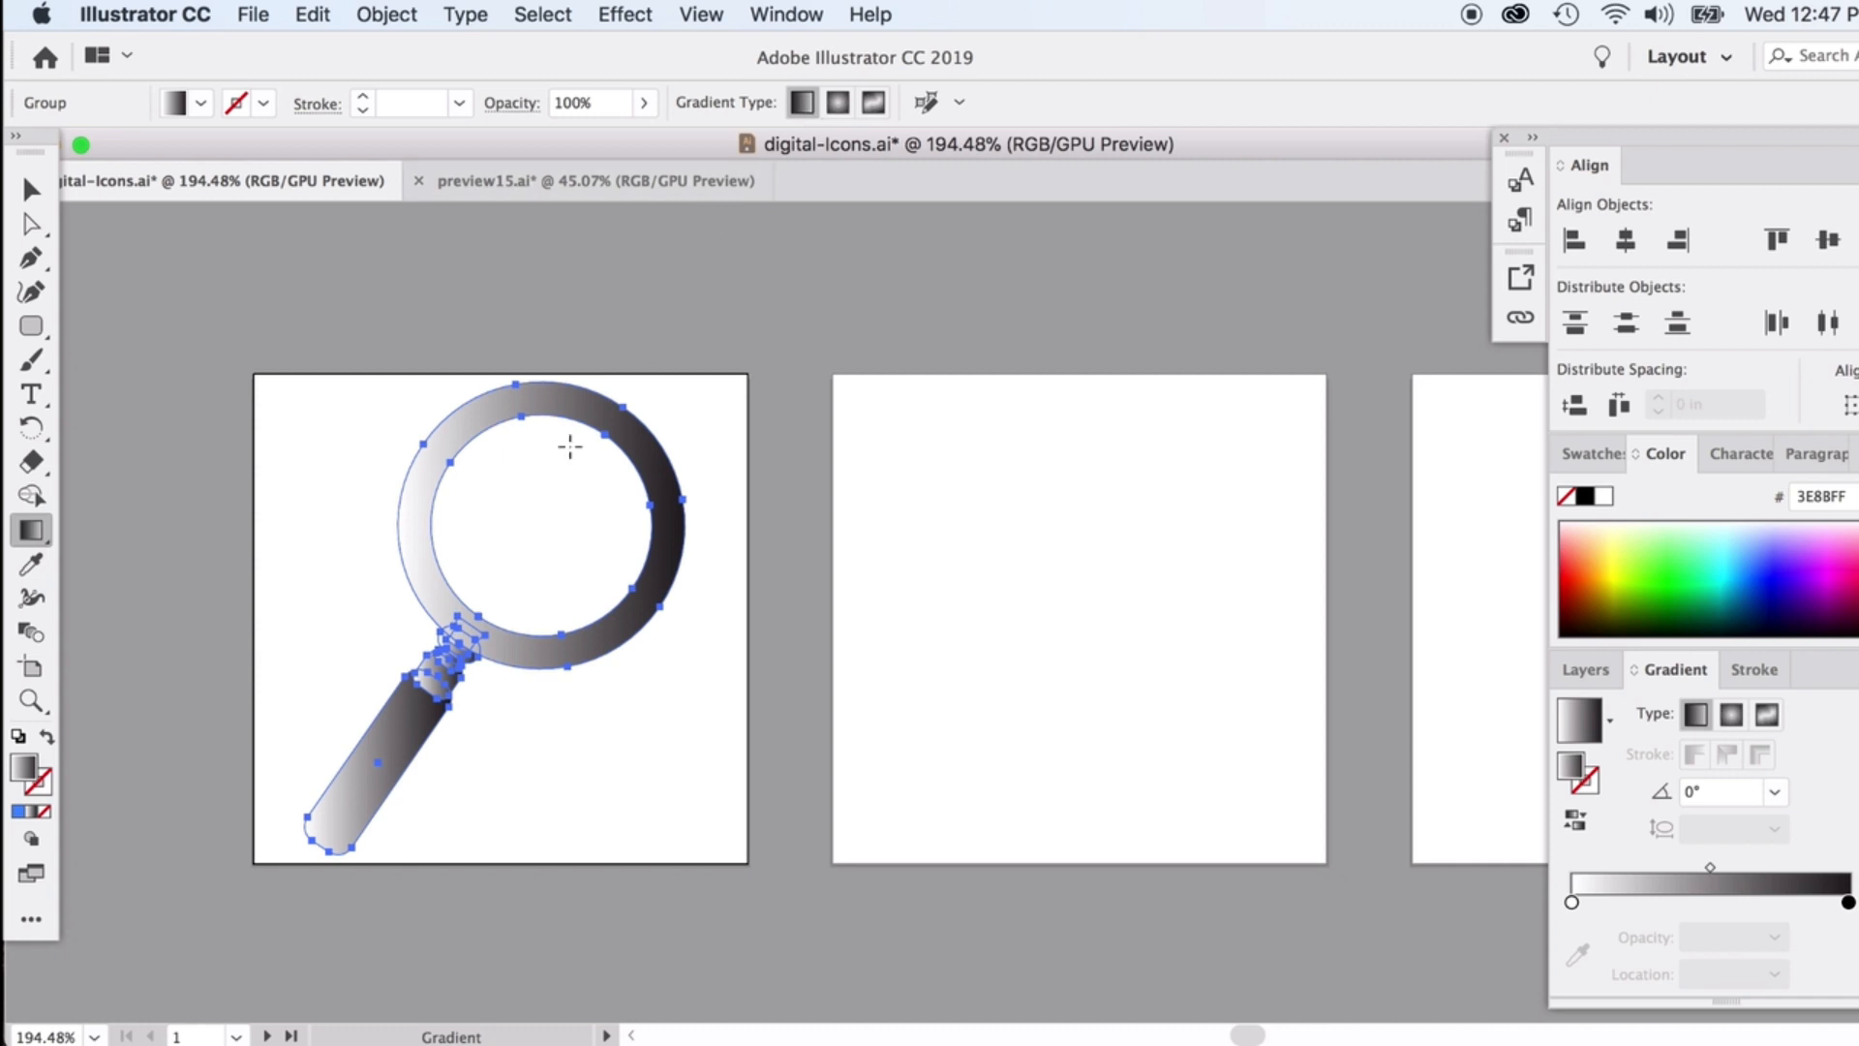
pyautogui.moveTo(380, 457); pyautogui.dragTo(623, 610)
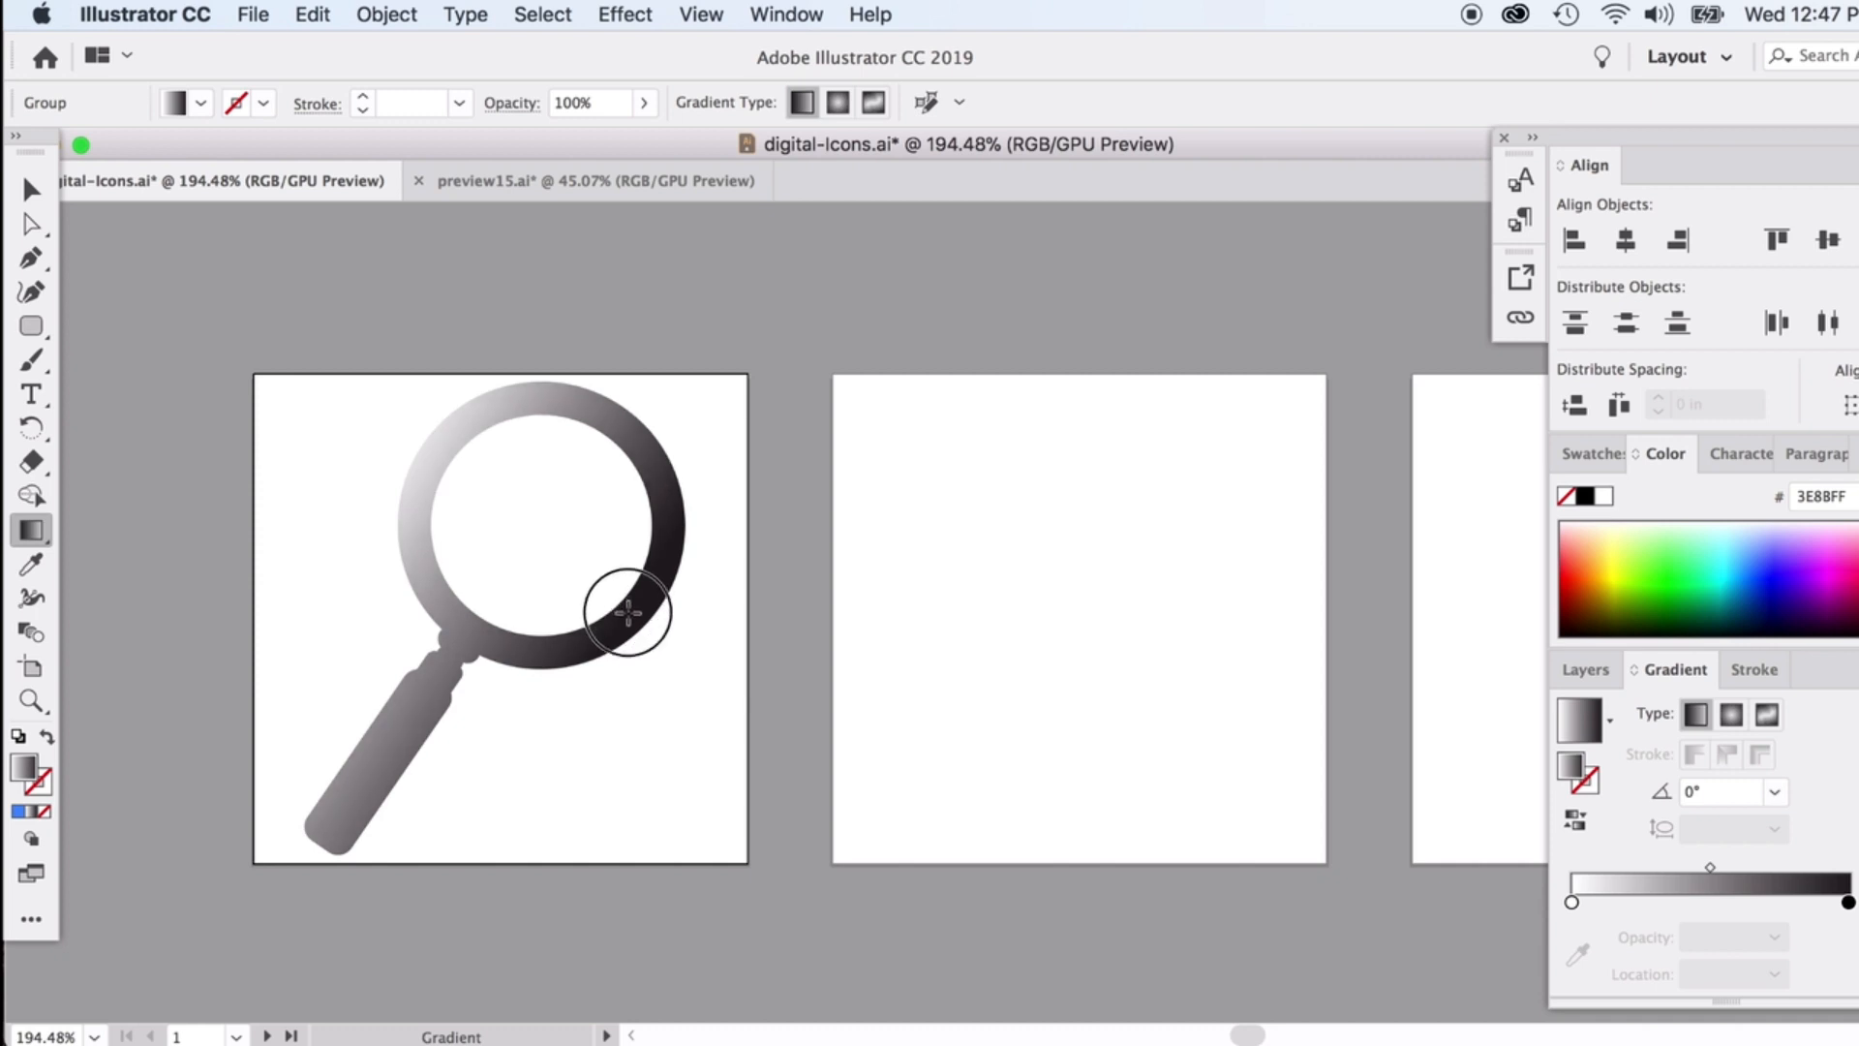
pyautogui.moveTo(628, 613); pyautogui.dragTo(506, 899)
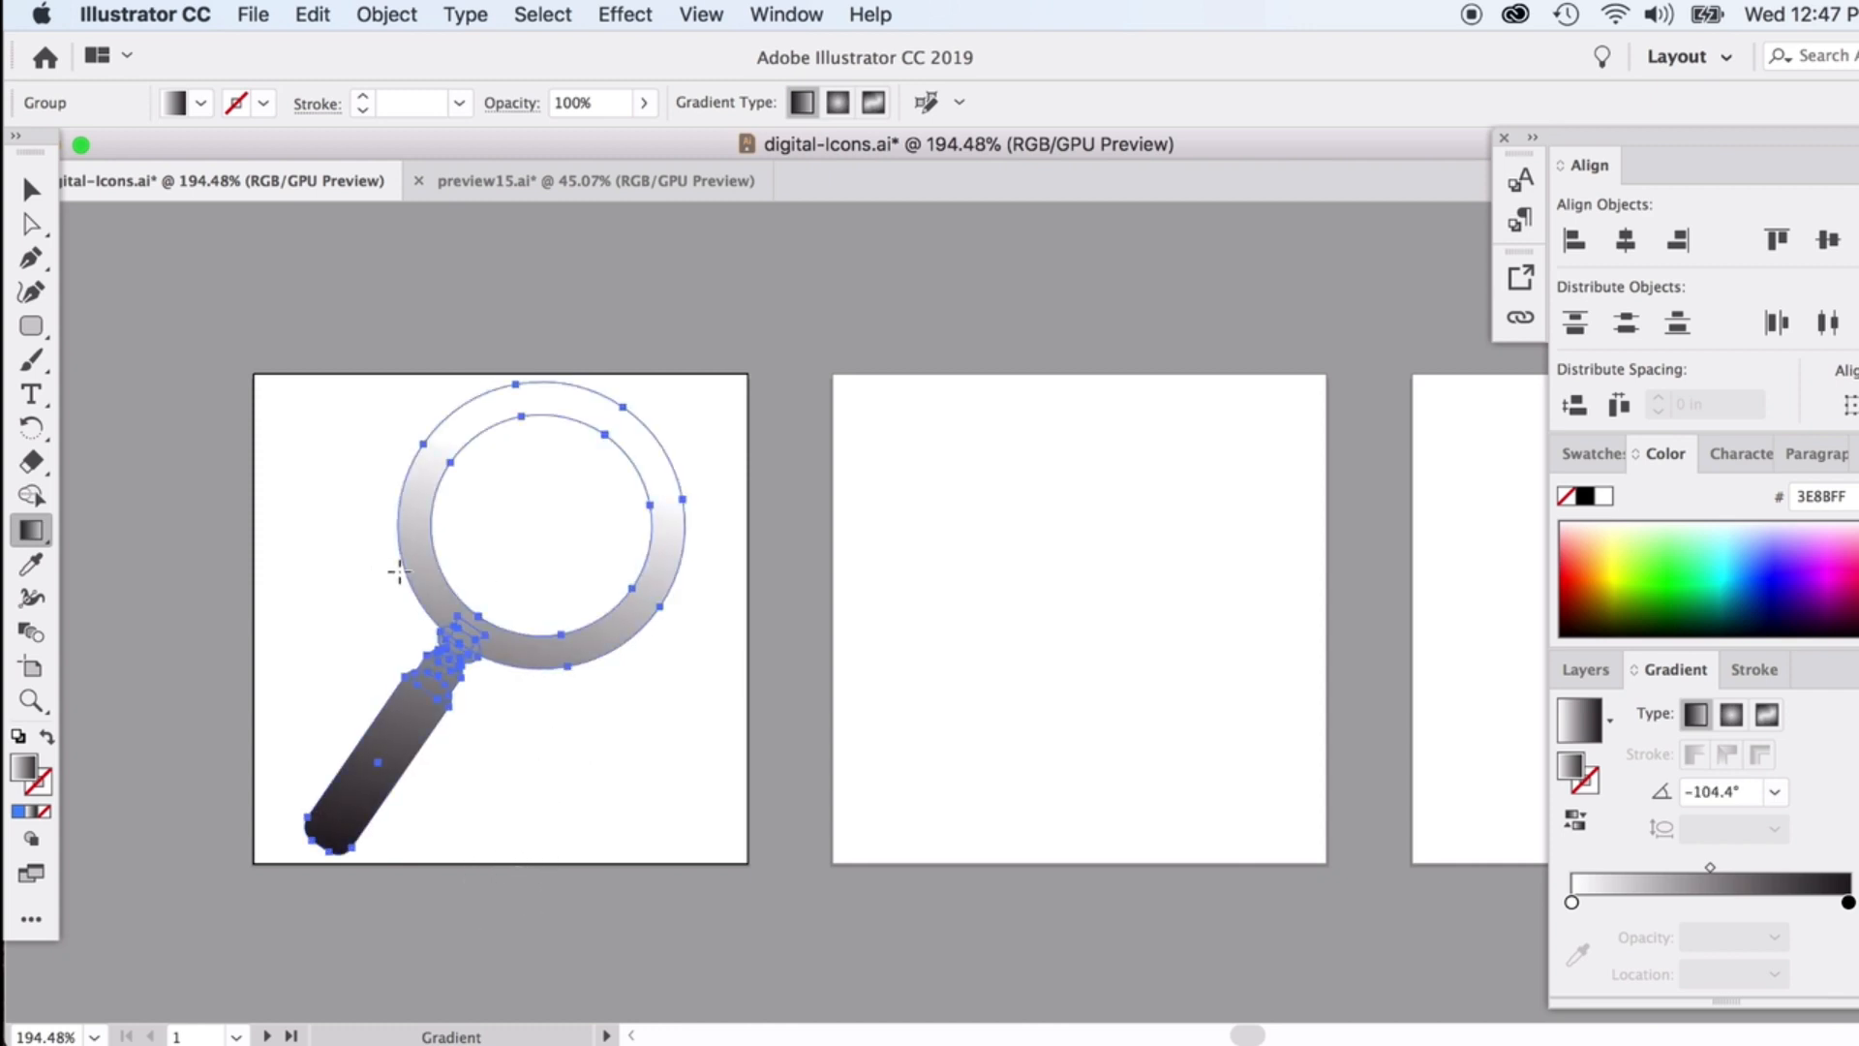
# Set the gradient's white starting color stop to 2% black (K)
pyautogui.doubleClick(24, 767)
pyautogui.click(1645, 538)
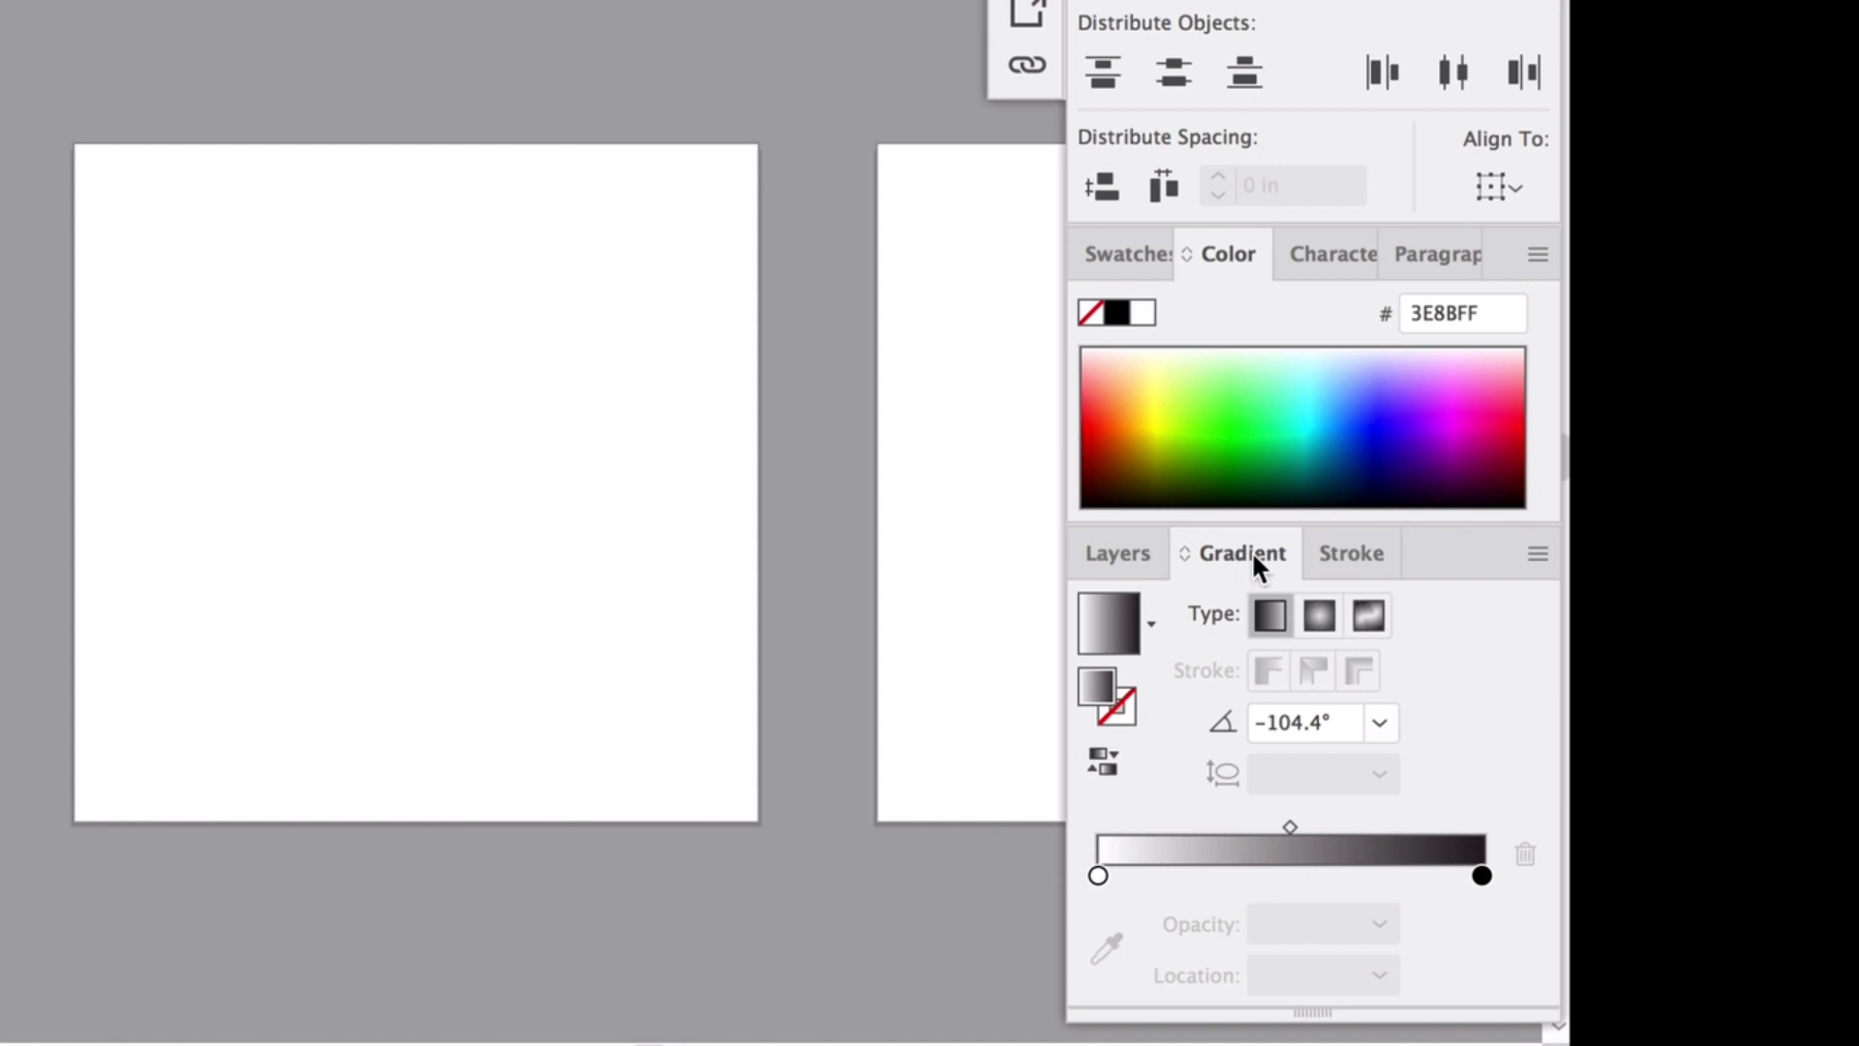
pyautogui.click(1099, 877)
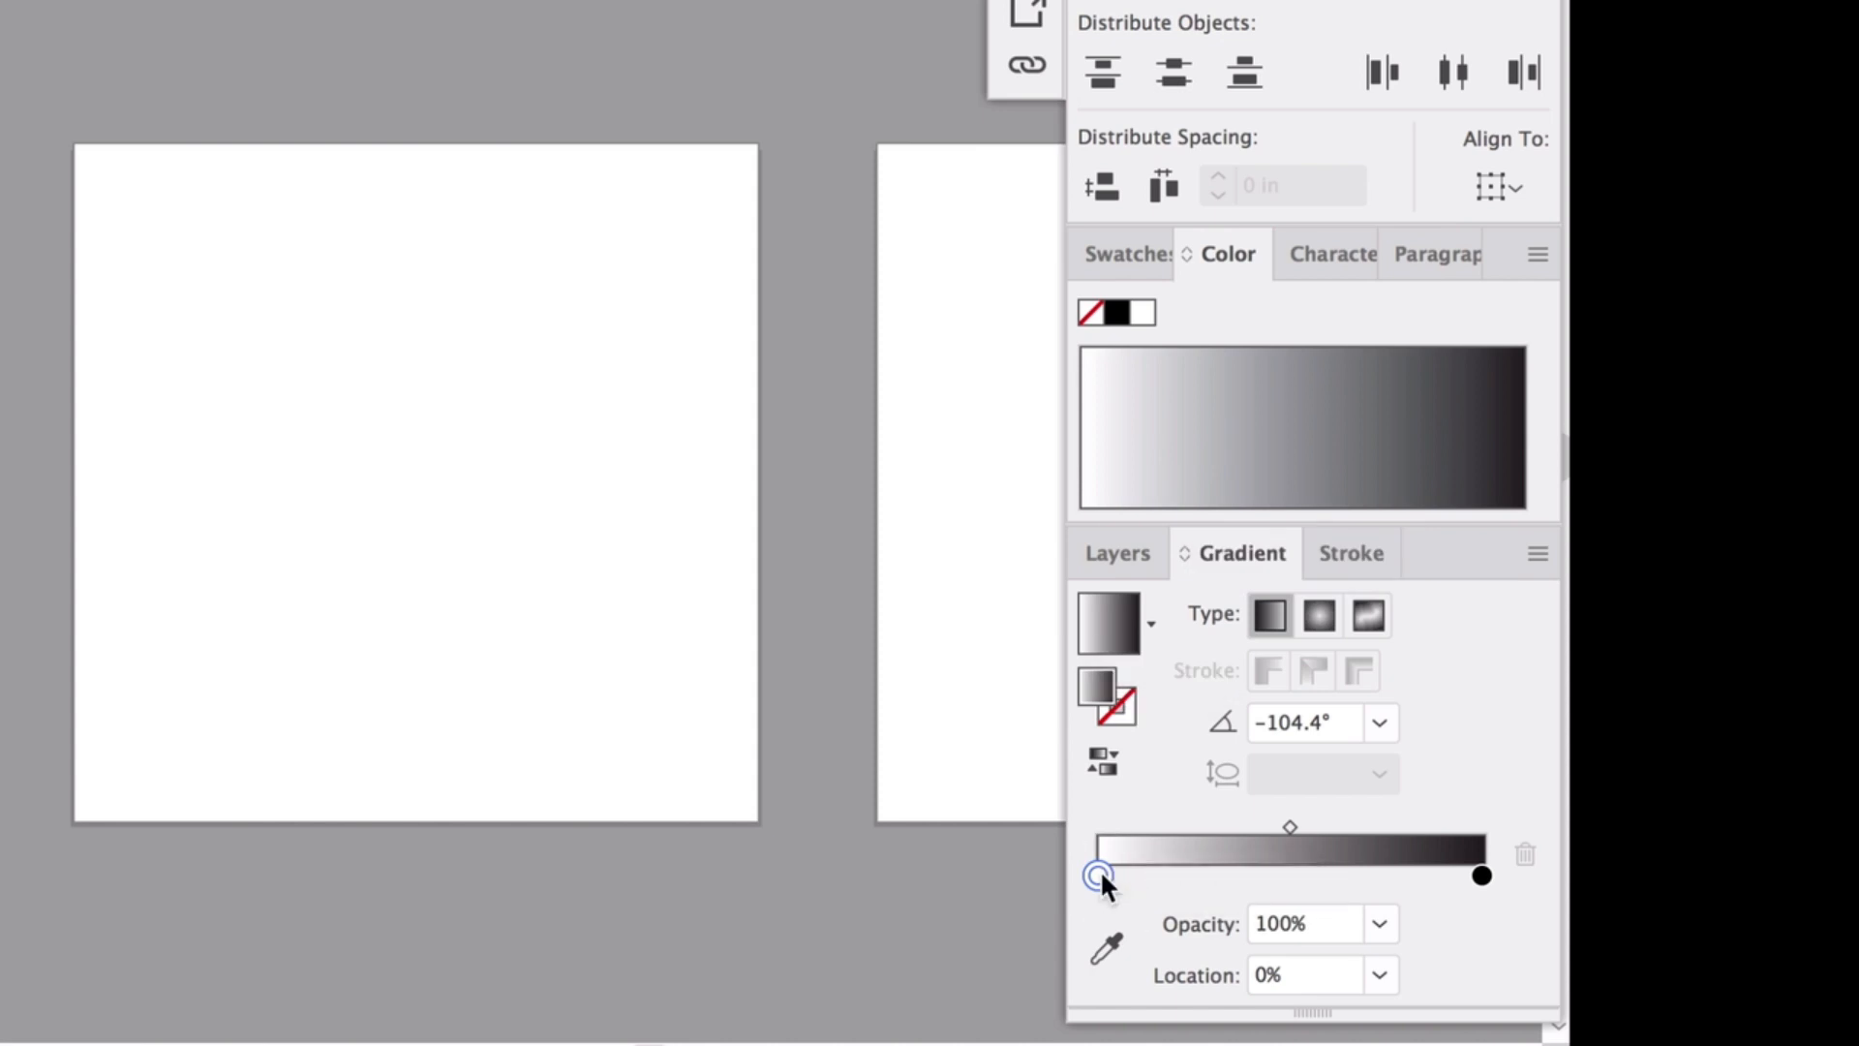
pyautogui.doubleClick(1099, 876)
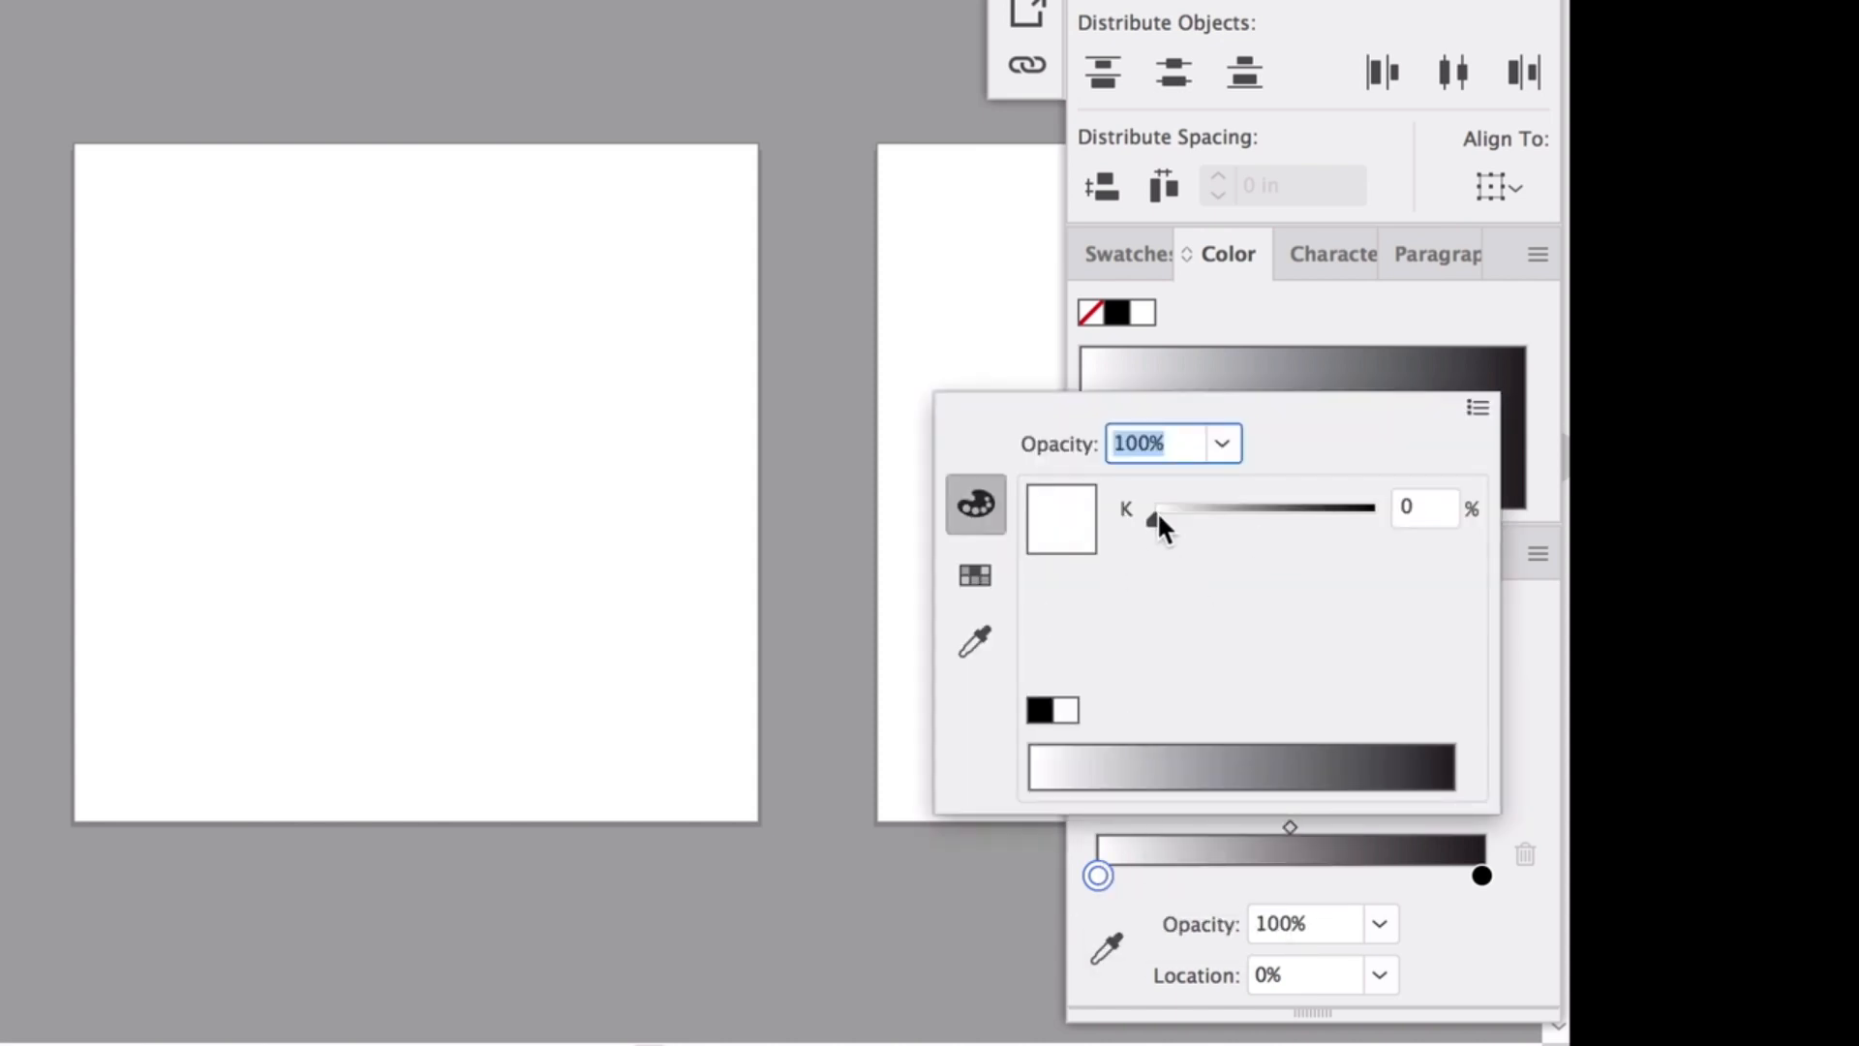
pyautogui.moveTo(1156, 516)
pyautogui.mouseDown()
pyautogui.moveTo(1344, 513)
pyautogui.moveTo(1139, 518)
pyautogui.moveTo(1391, 528)
pyautogui.moveTo(1165, 541)
pyautogui.mouseUp()
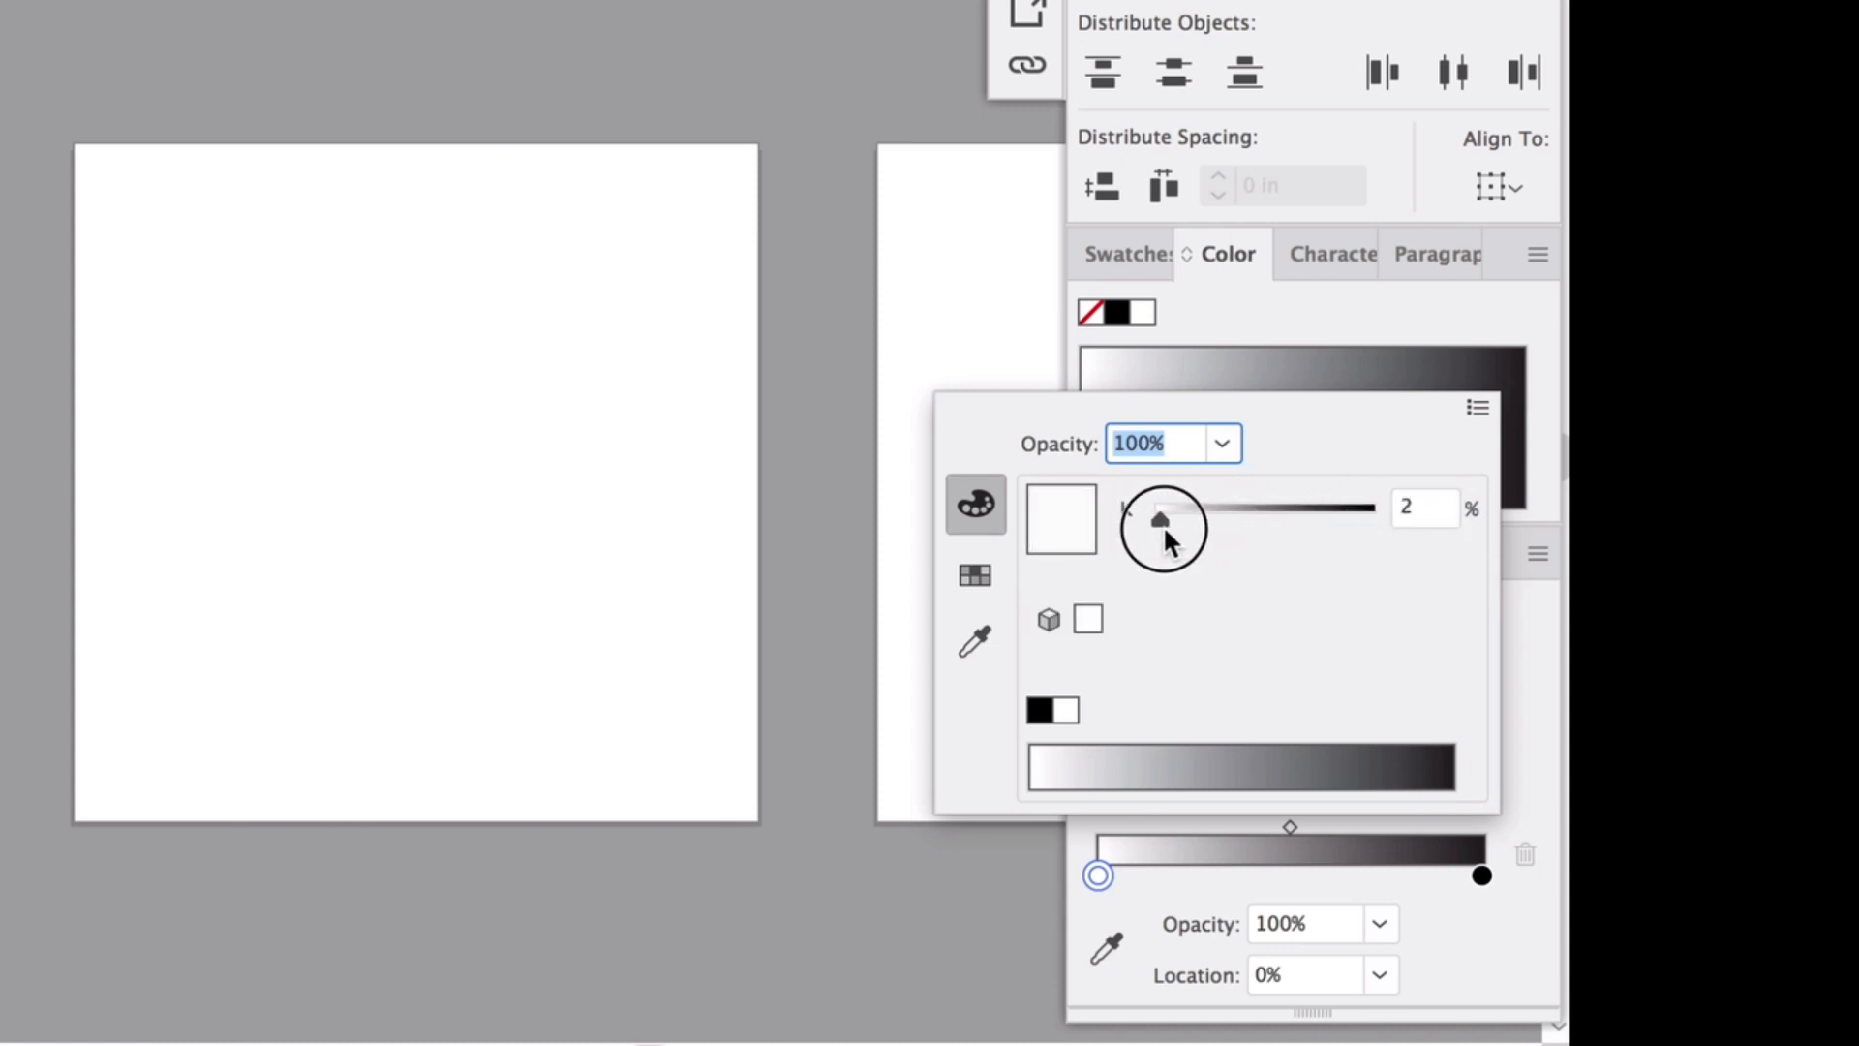
# Switch the gradient's starting color stop from Grayscale to RGB and set its red value to 102
pyautogui.click(1479, 408)
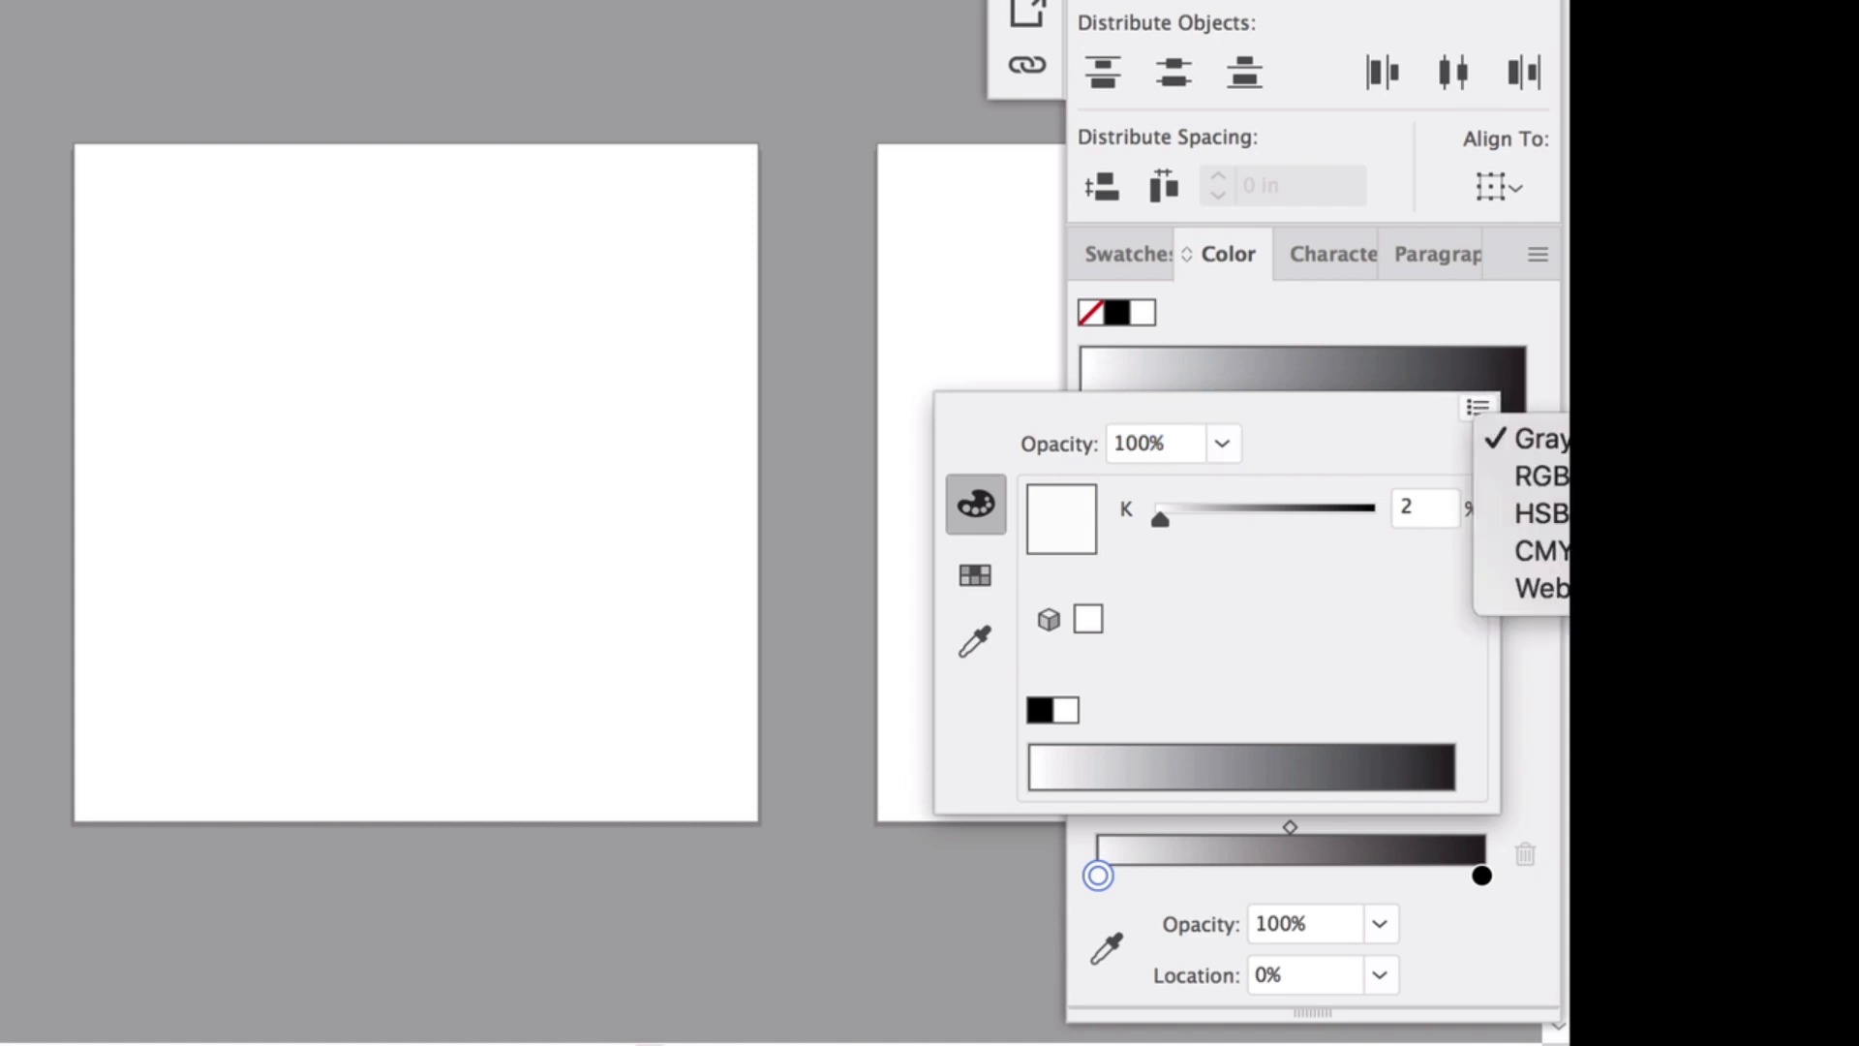
pyautogui.click(1498, 186)
pyautogui.press('Escape')
pyautogui.moveTo(1501, 254); pyautogui.dragTo(1266, 236)
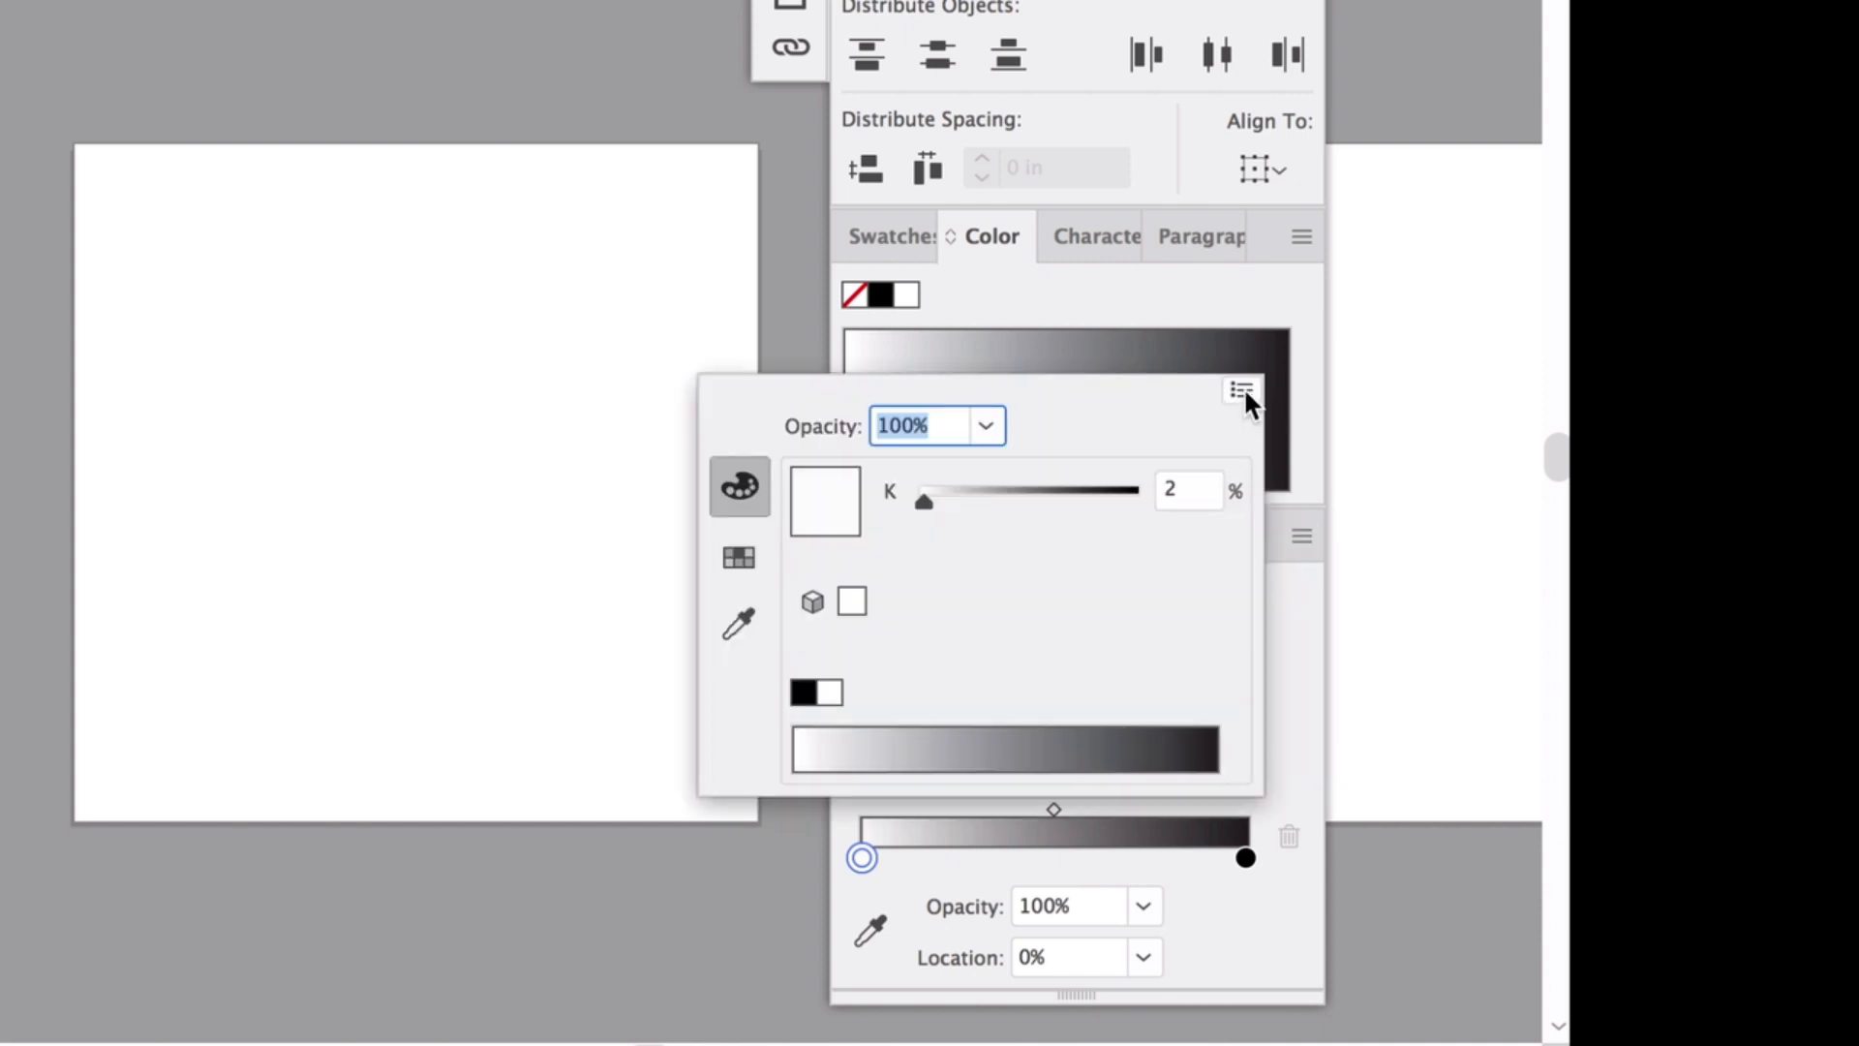
pyautogui.click(1244, 390)
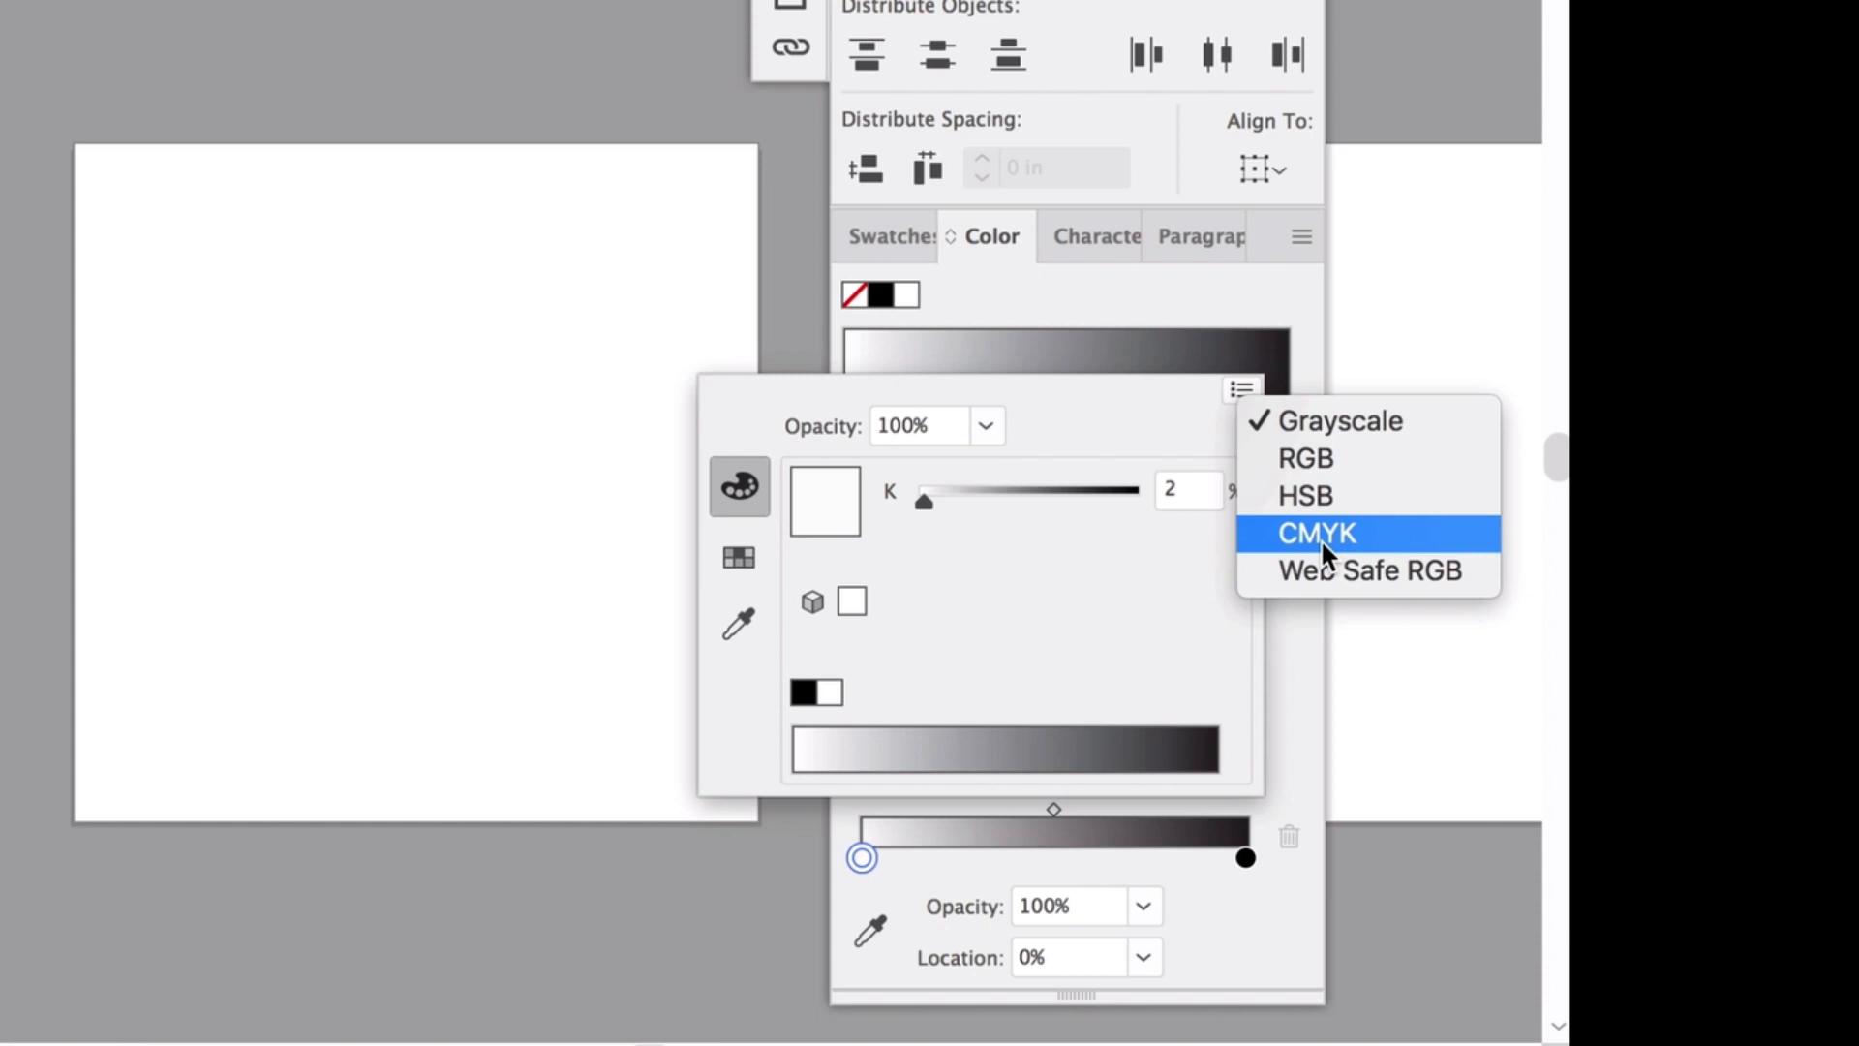
pyautogui.click(1330, 467)
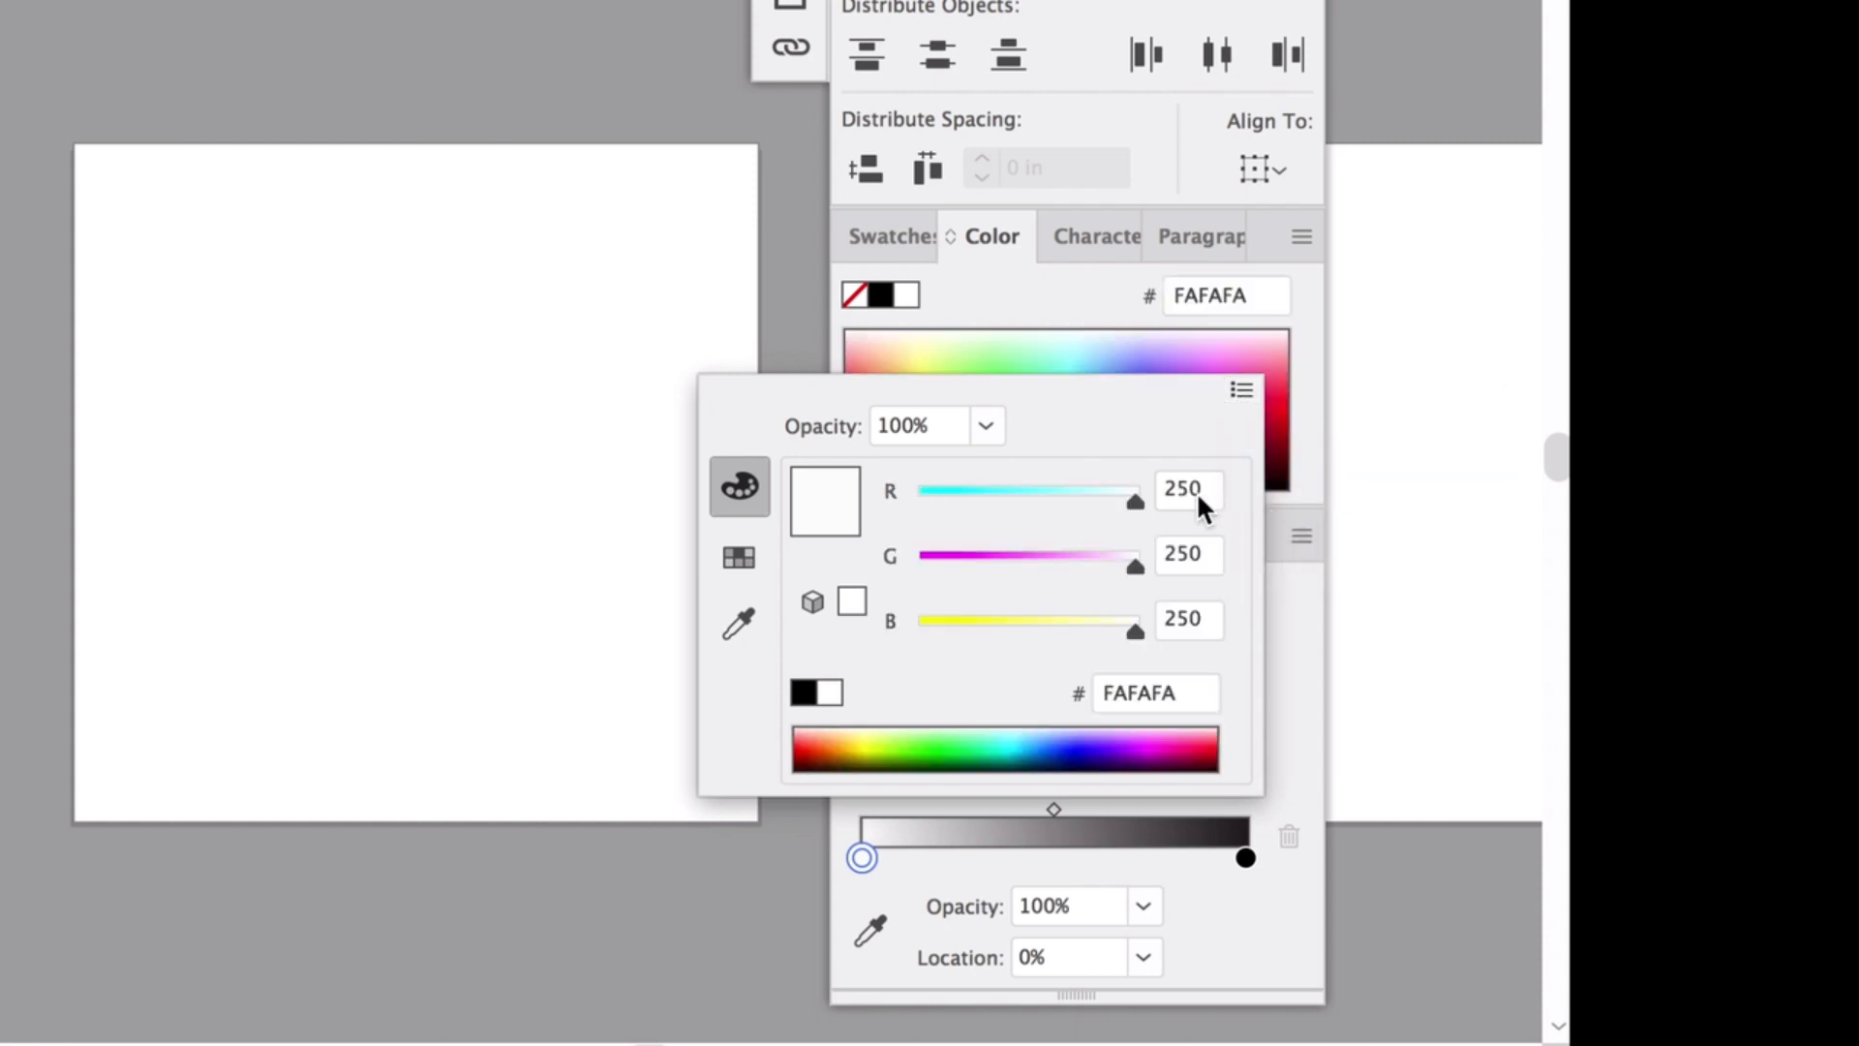
pyautogui.click(1005, 491)
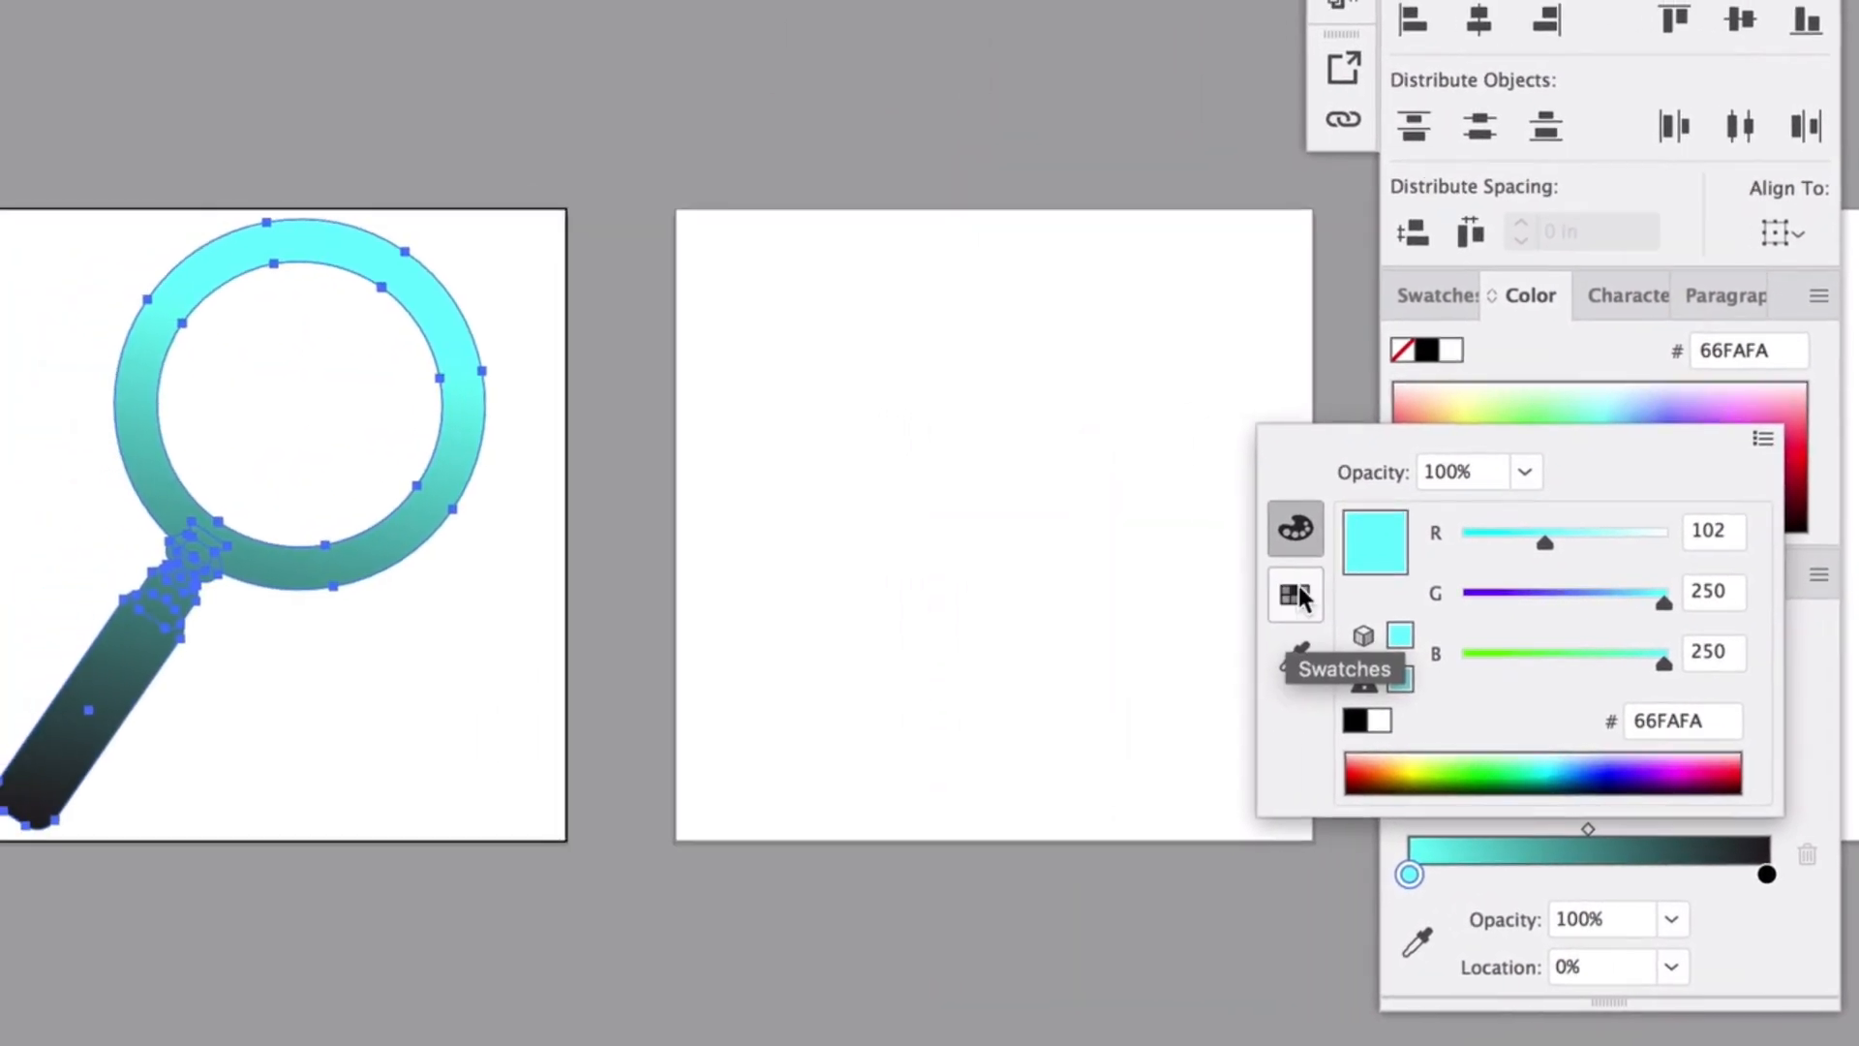
# Recolor the gradient's starting stop with blue 3270FA and finally purple 8600E9
pyautogui.click(767, 558)
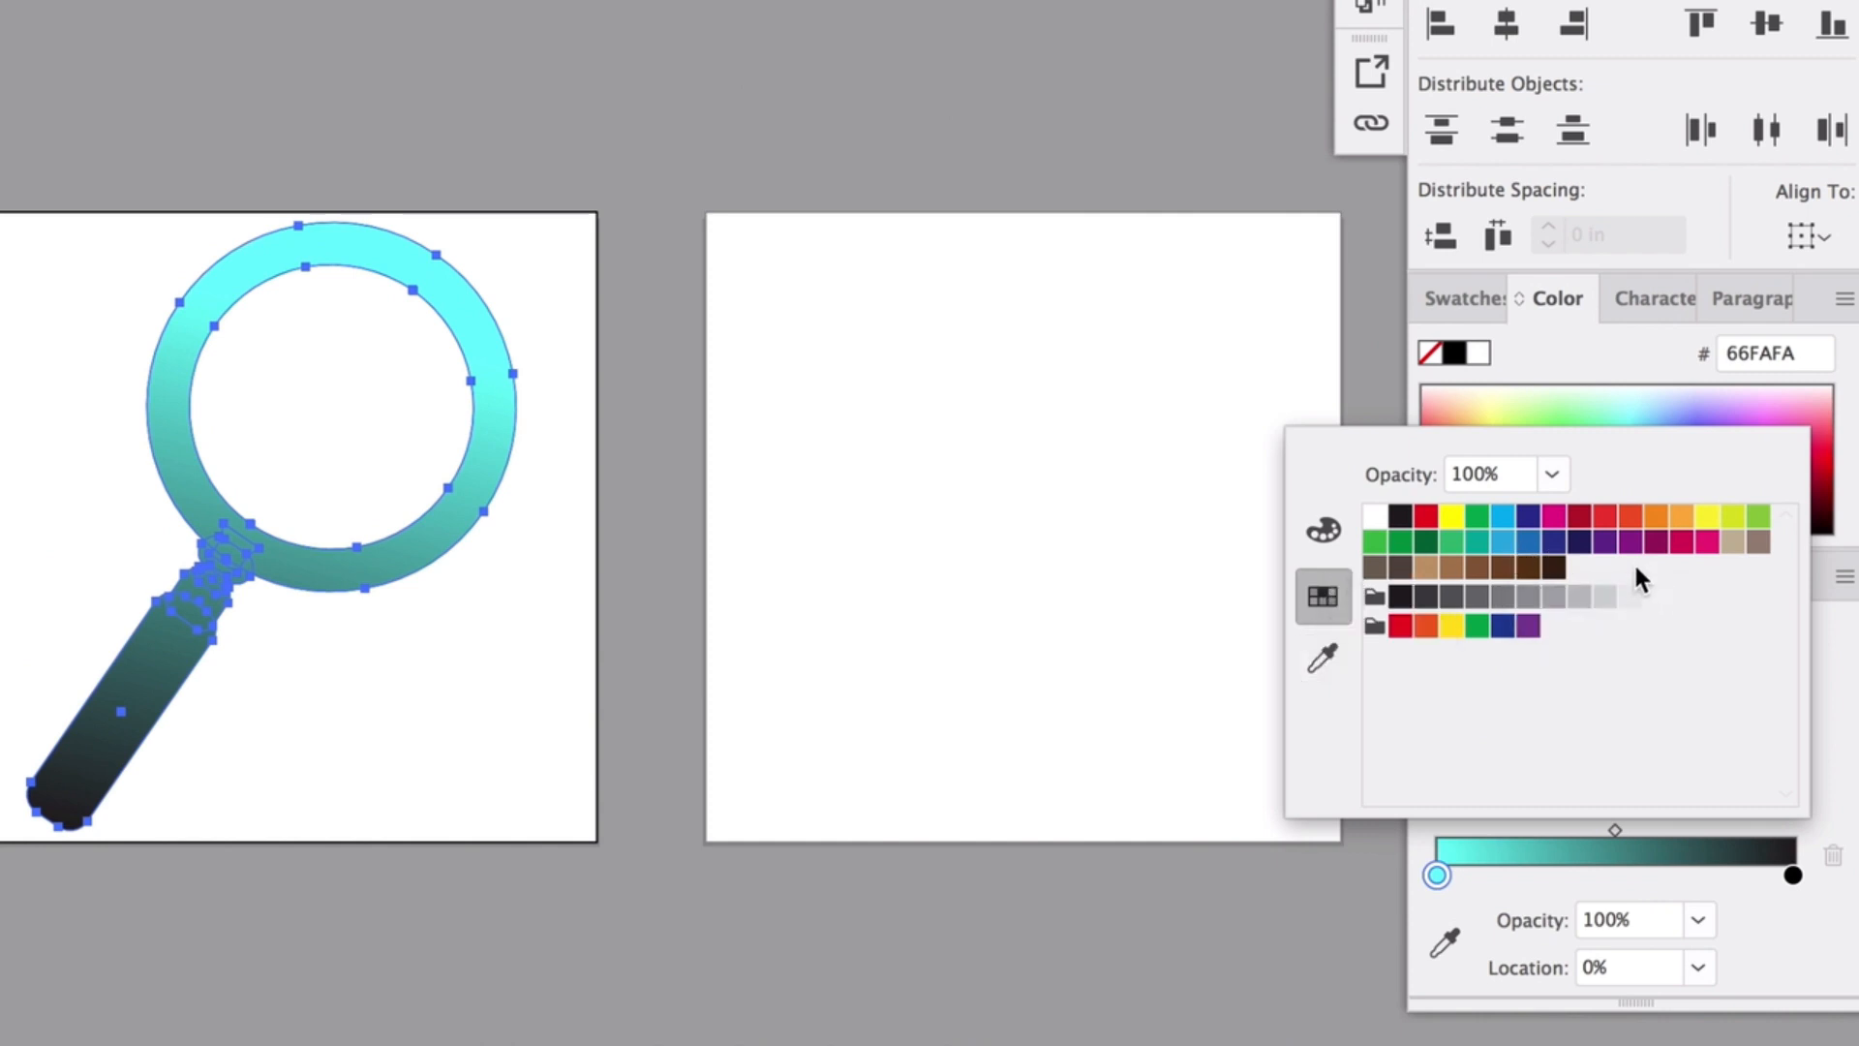
pyautogui.click(1322, 658)
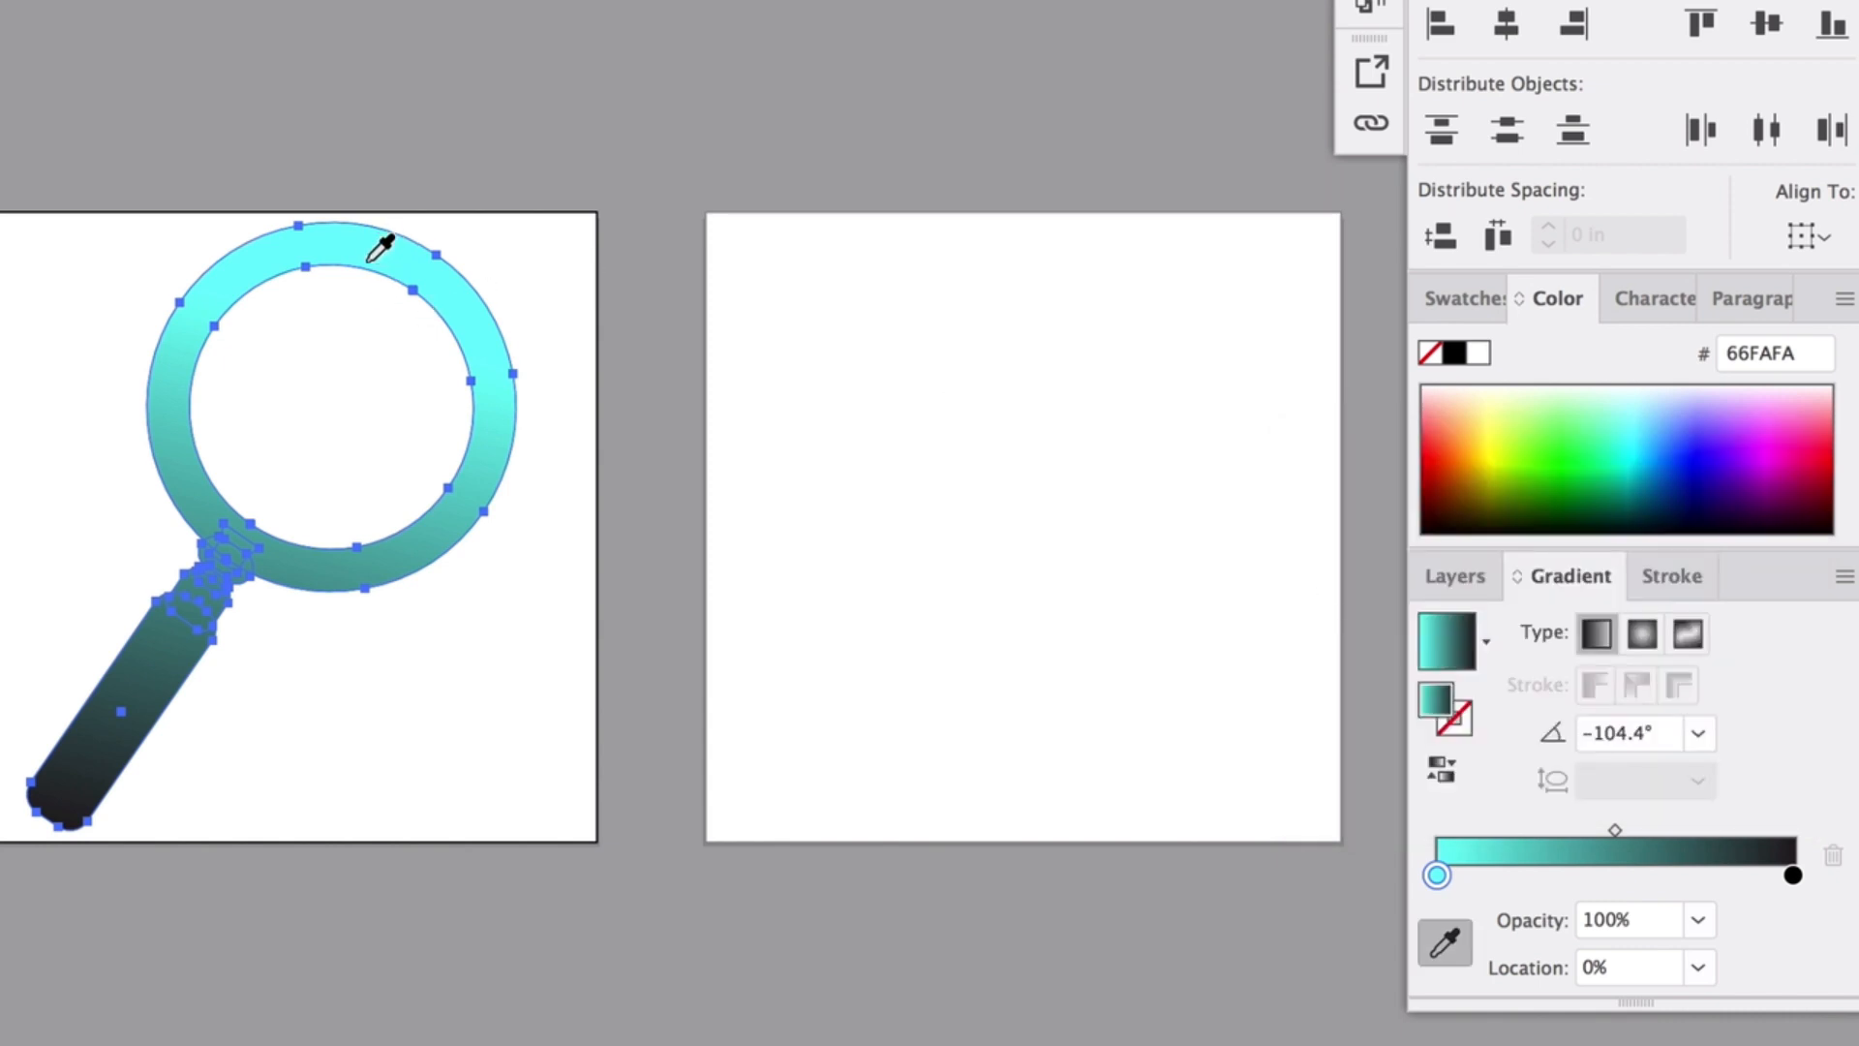
pyautogui.click(1436, 876)
pyautogui.doubleClick(1436, 876)
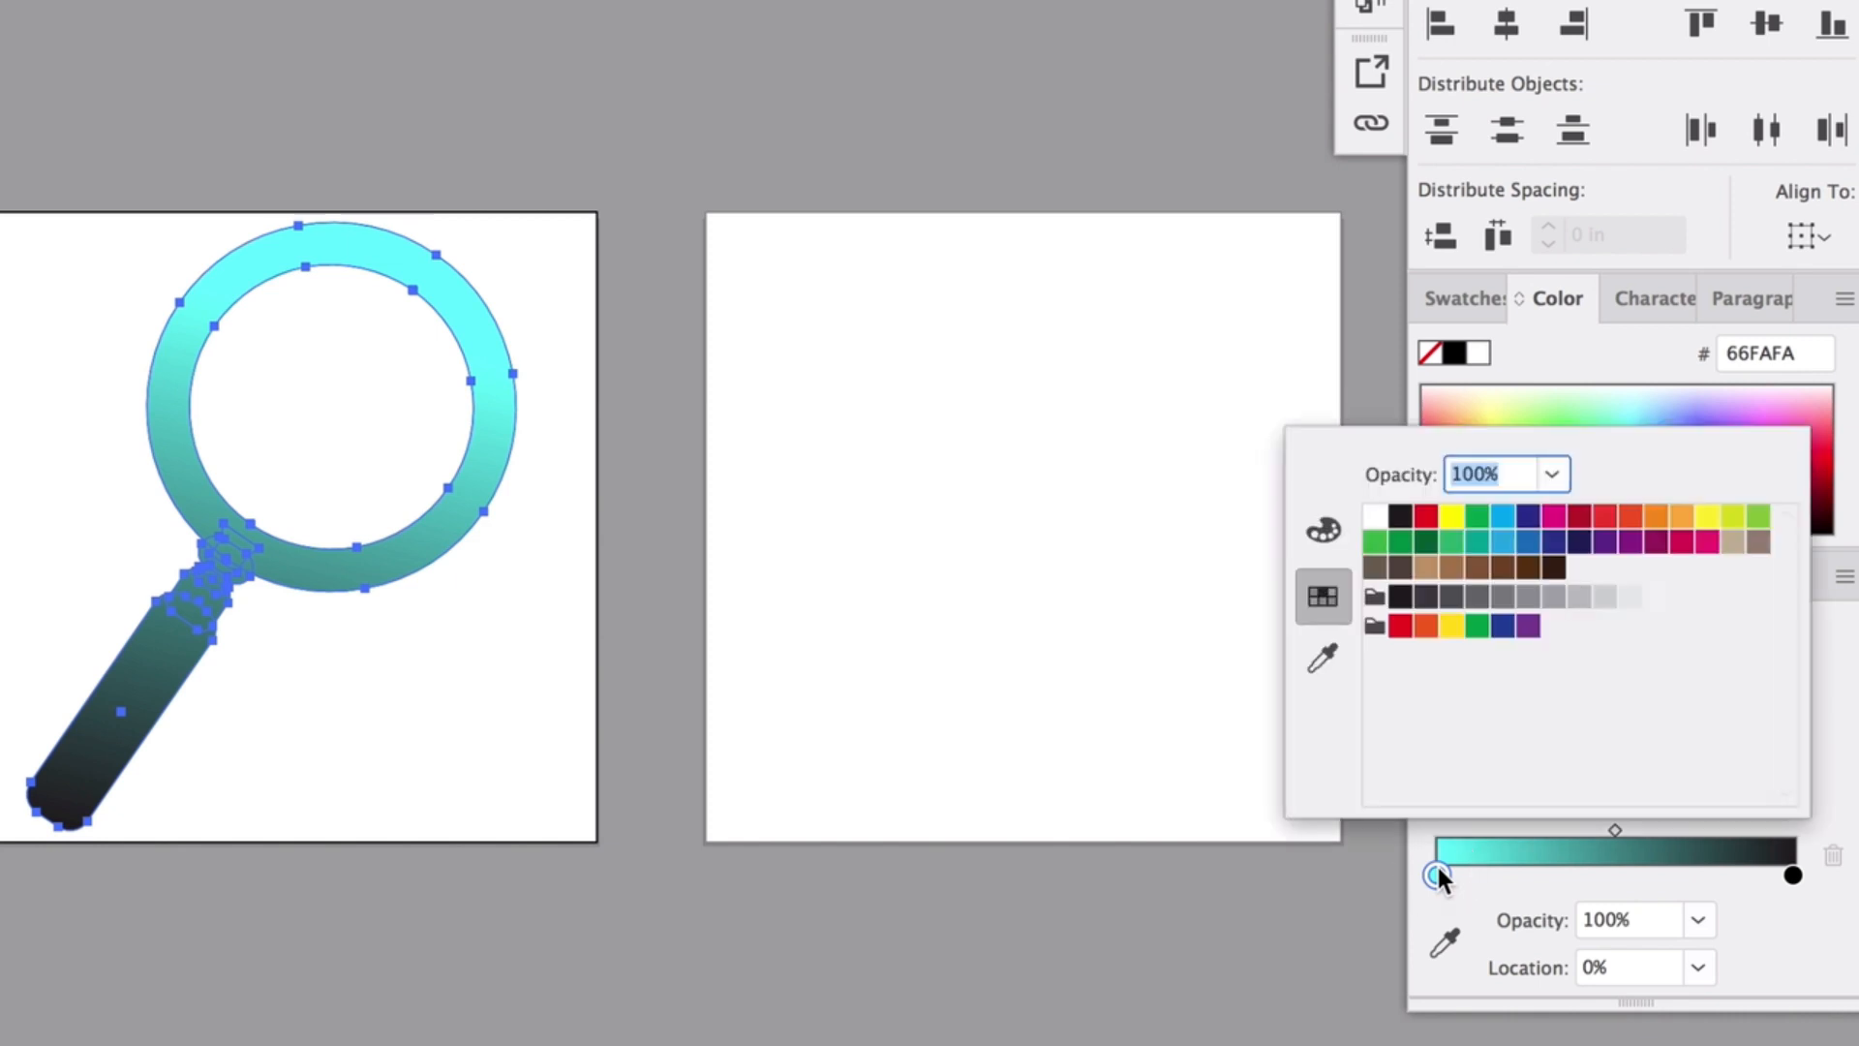
pyautogui.click(1323, 532)
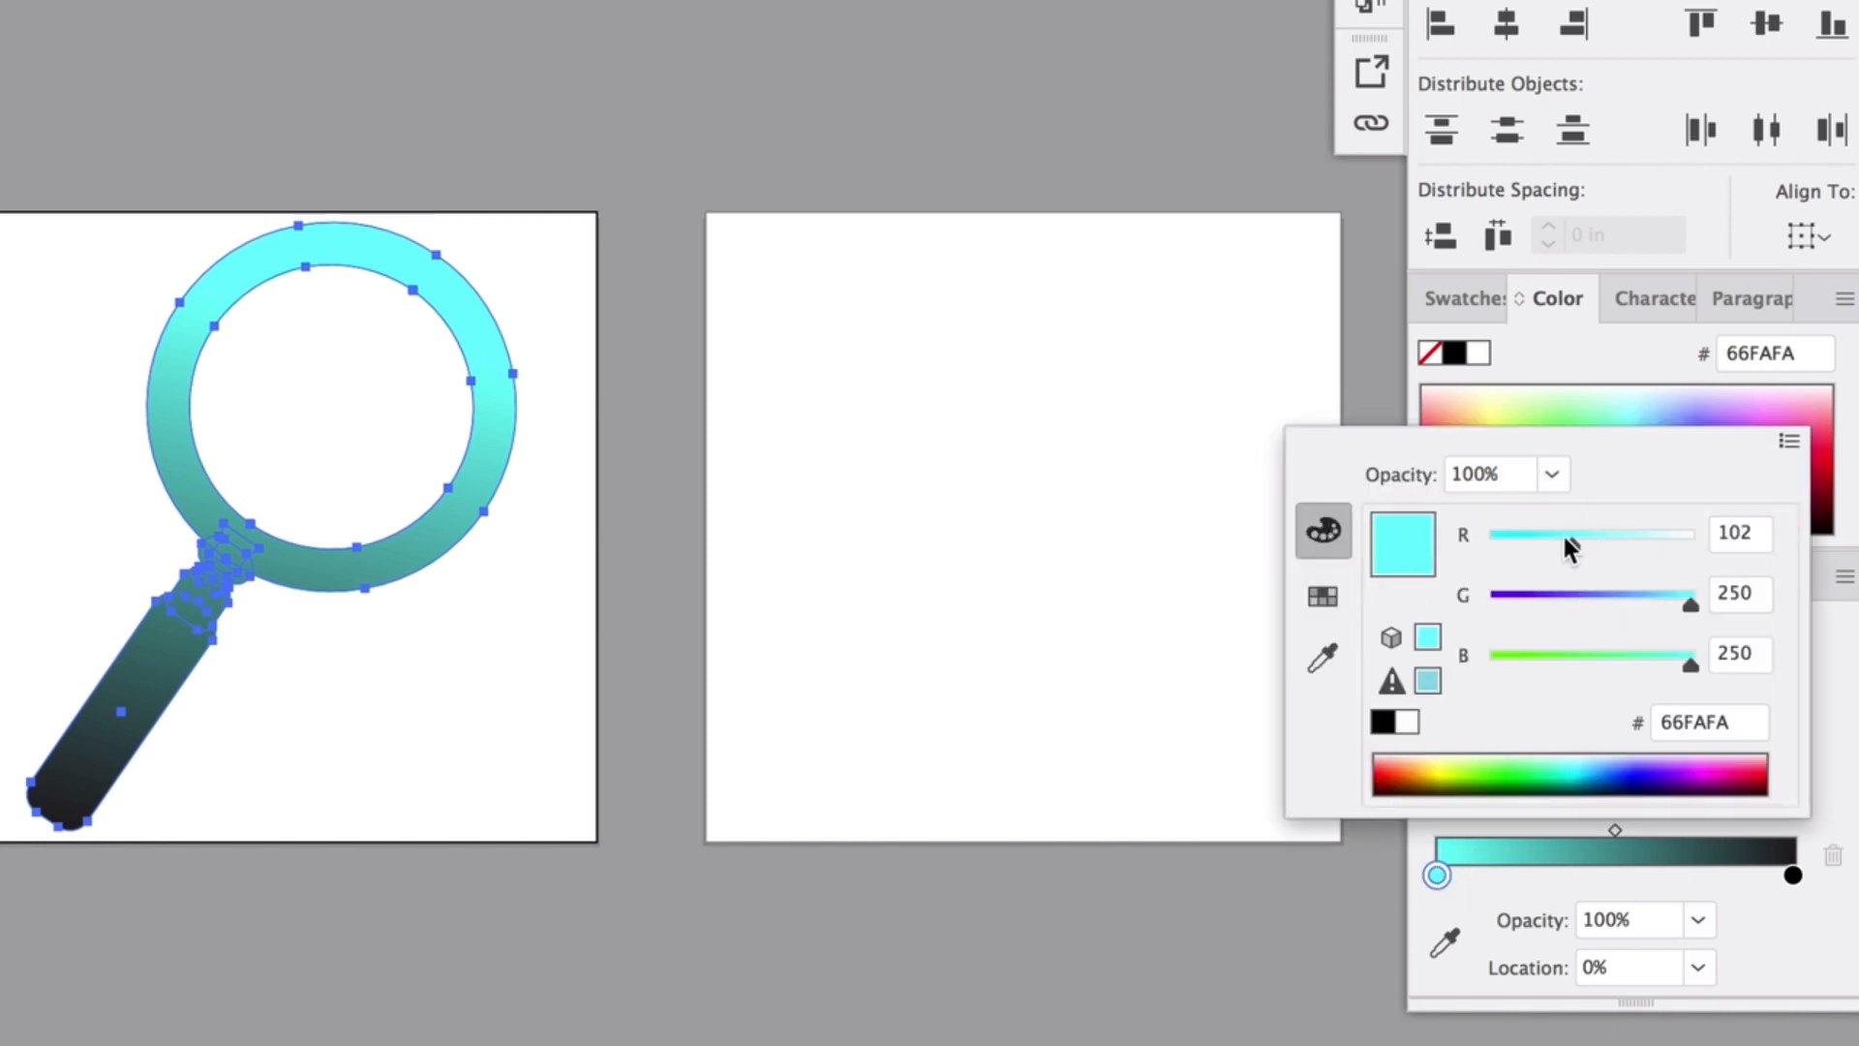
pyautogui.moveTo(1571, 544); pyautogui.dragTo(1580, 596)
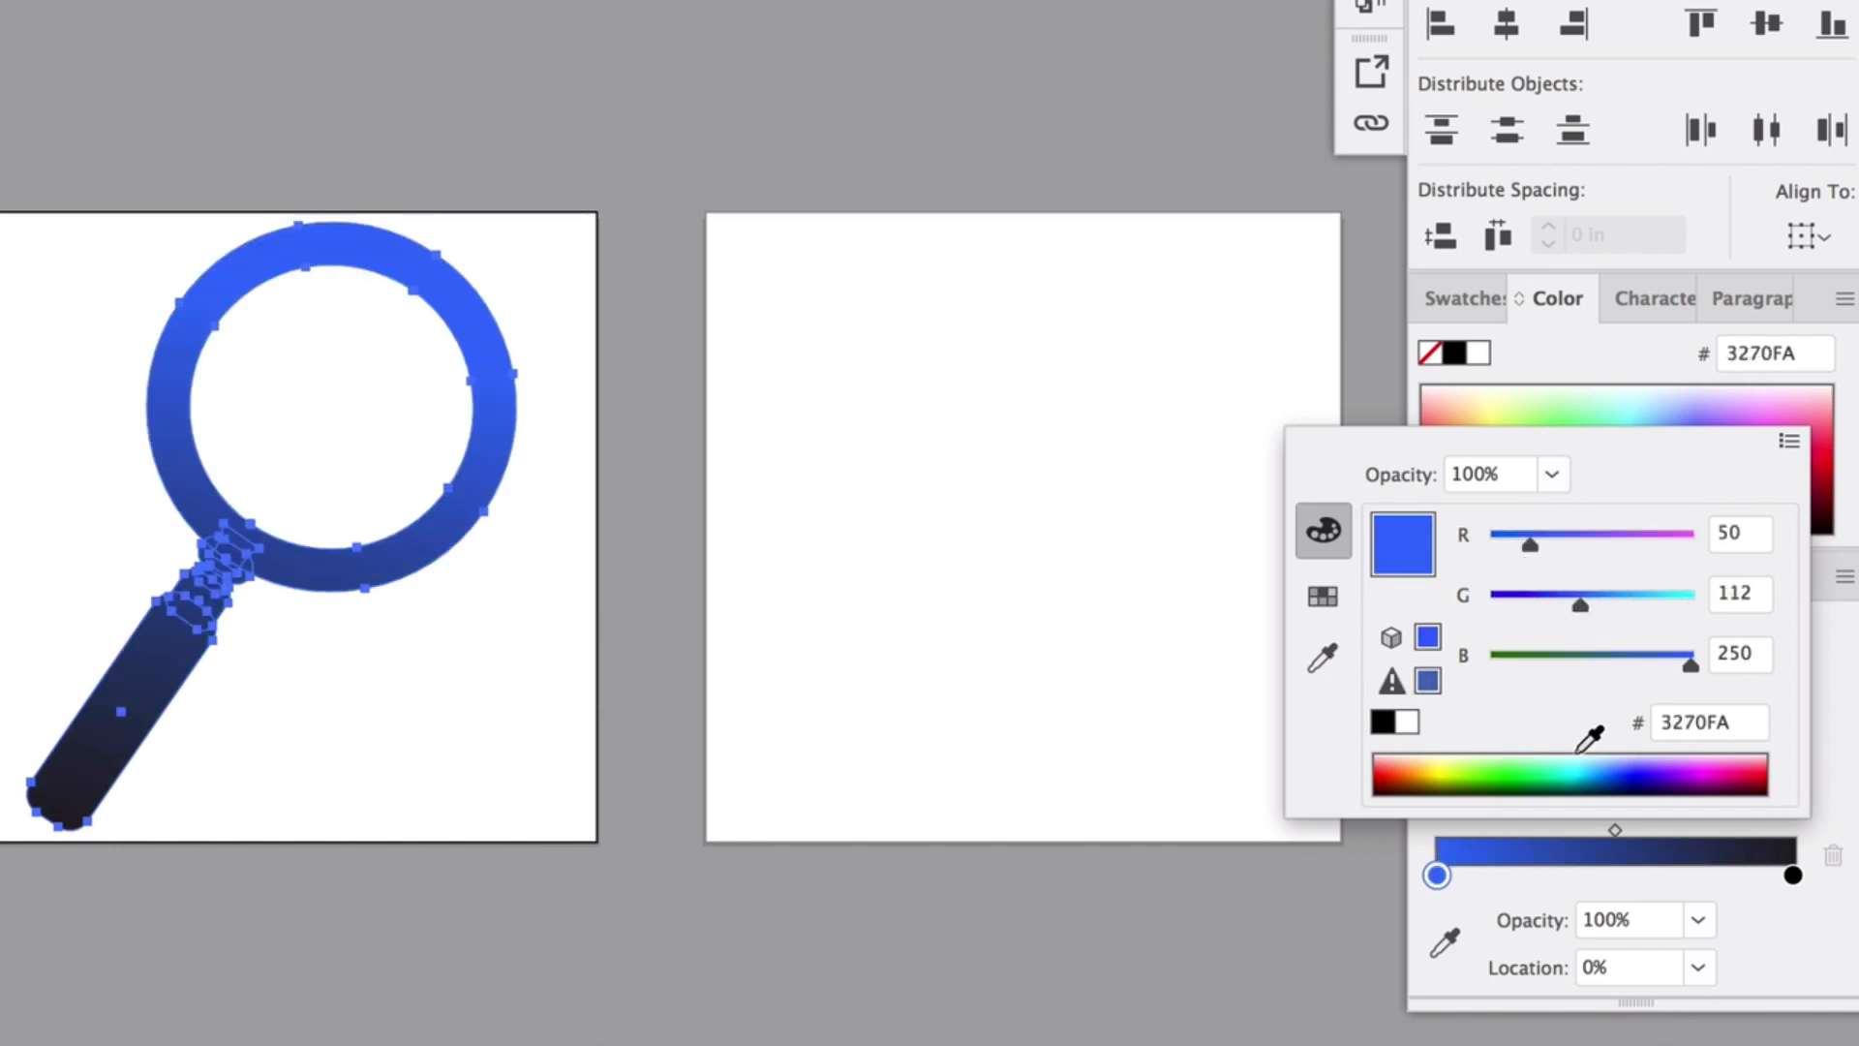
pyautogui.click(1675, 775)
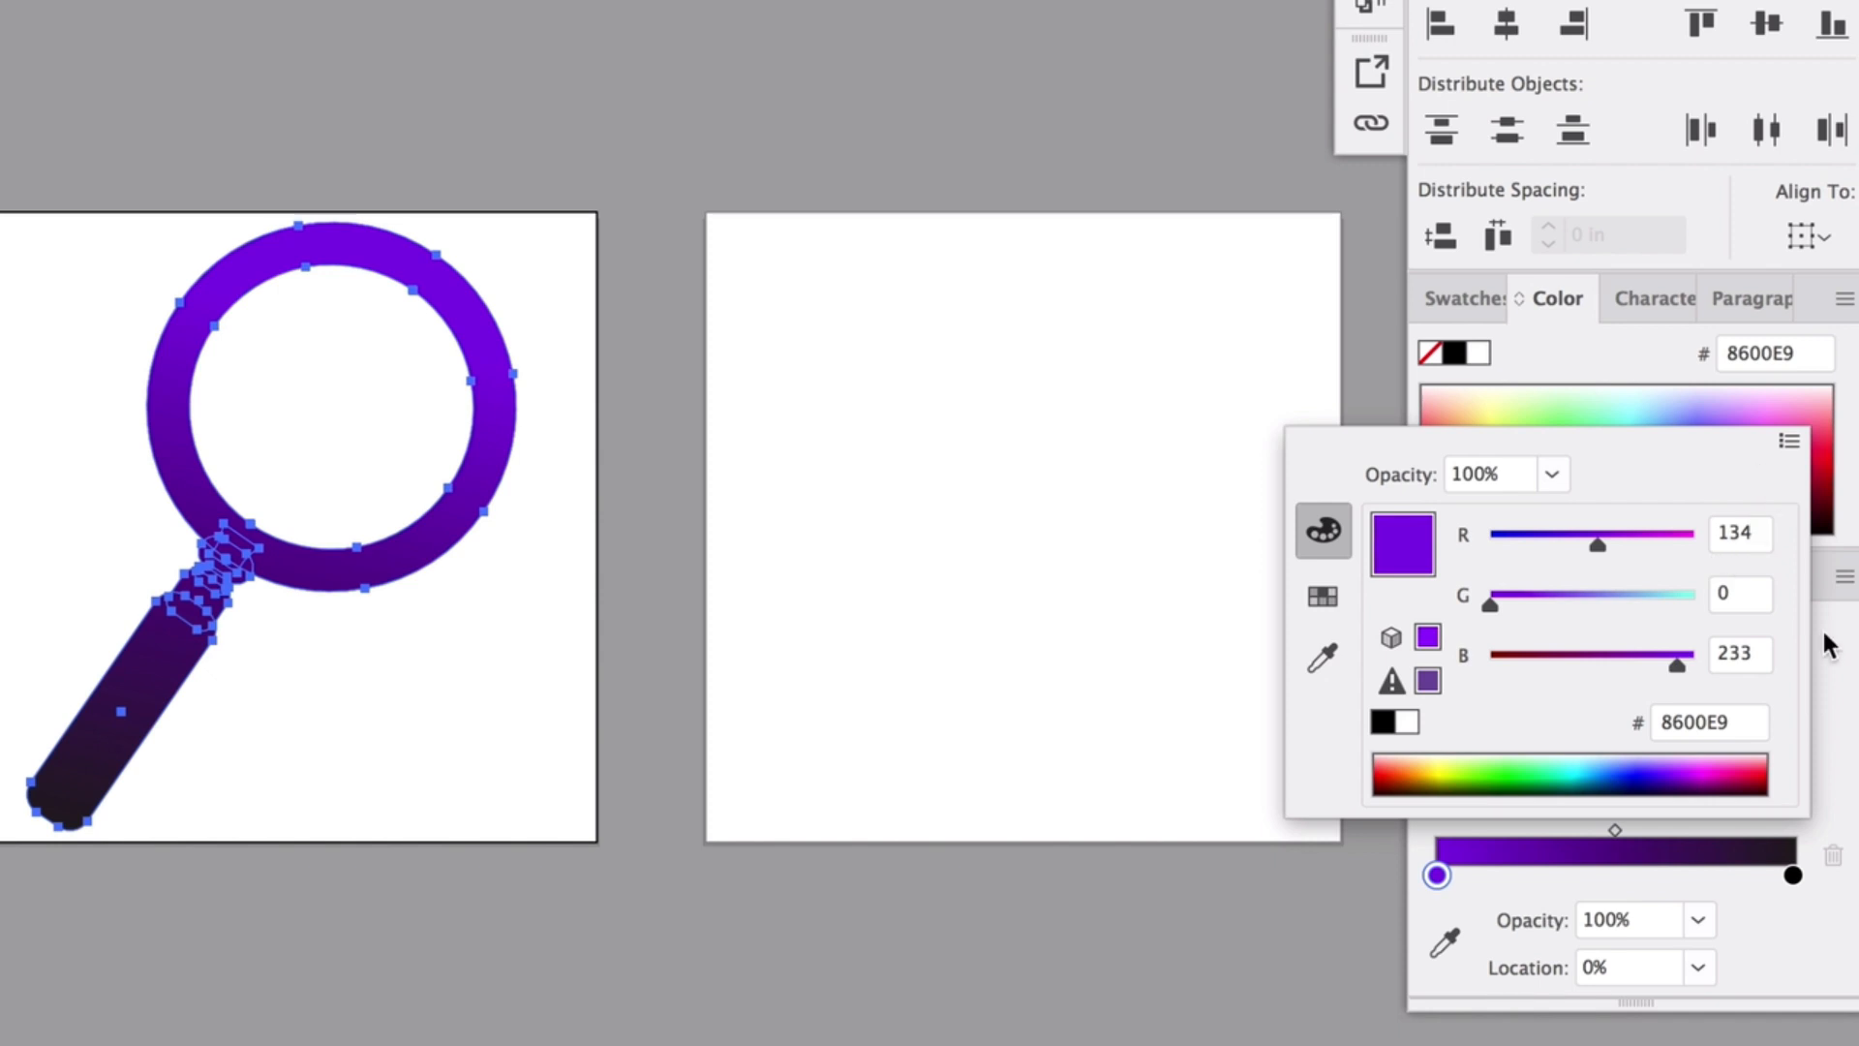
pyautogui.click(1832, 661)
# Recolor the gradient's black ending stop by sampling the purple 8600E9 from the magnifying glass ring
pyautogui.click(1794, 878)
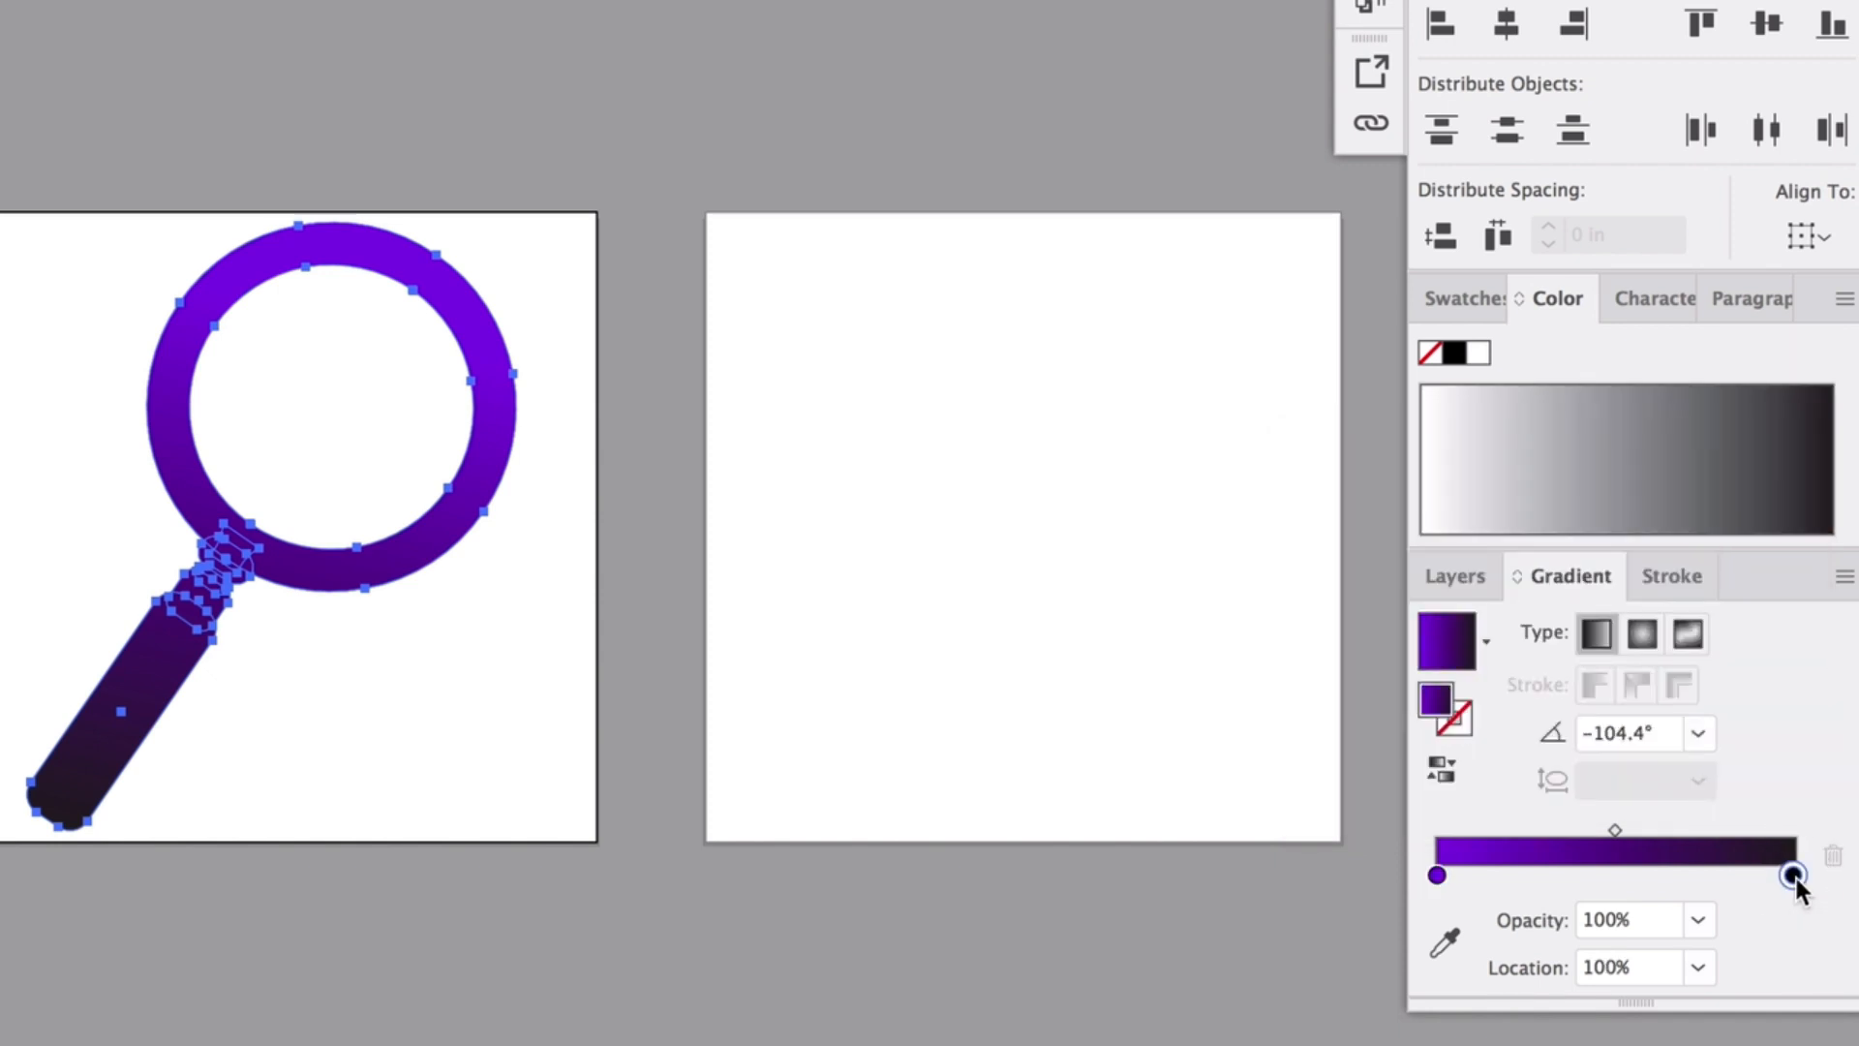
pyautogui.doubleClick(1794, 877)
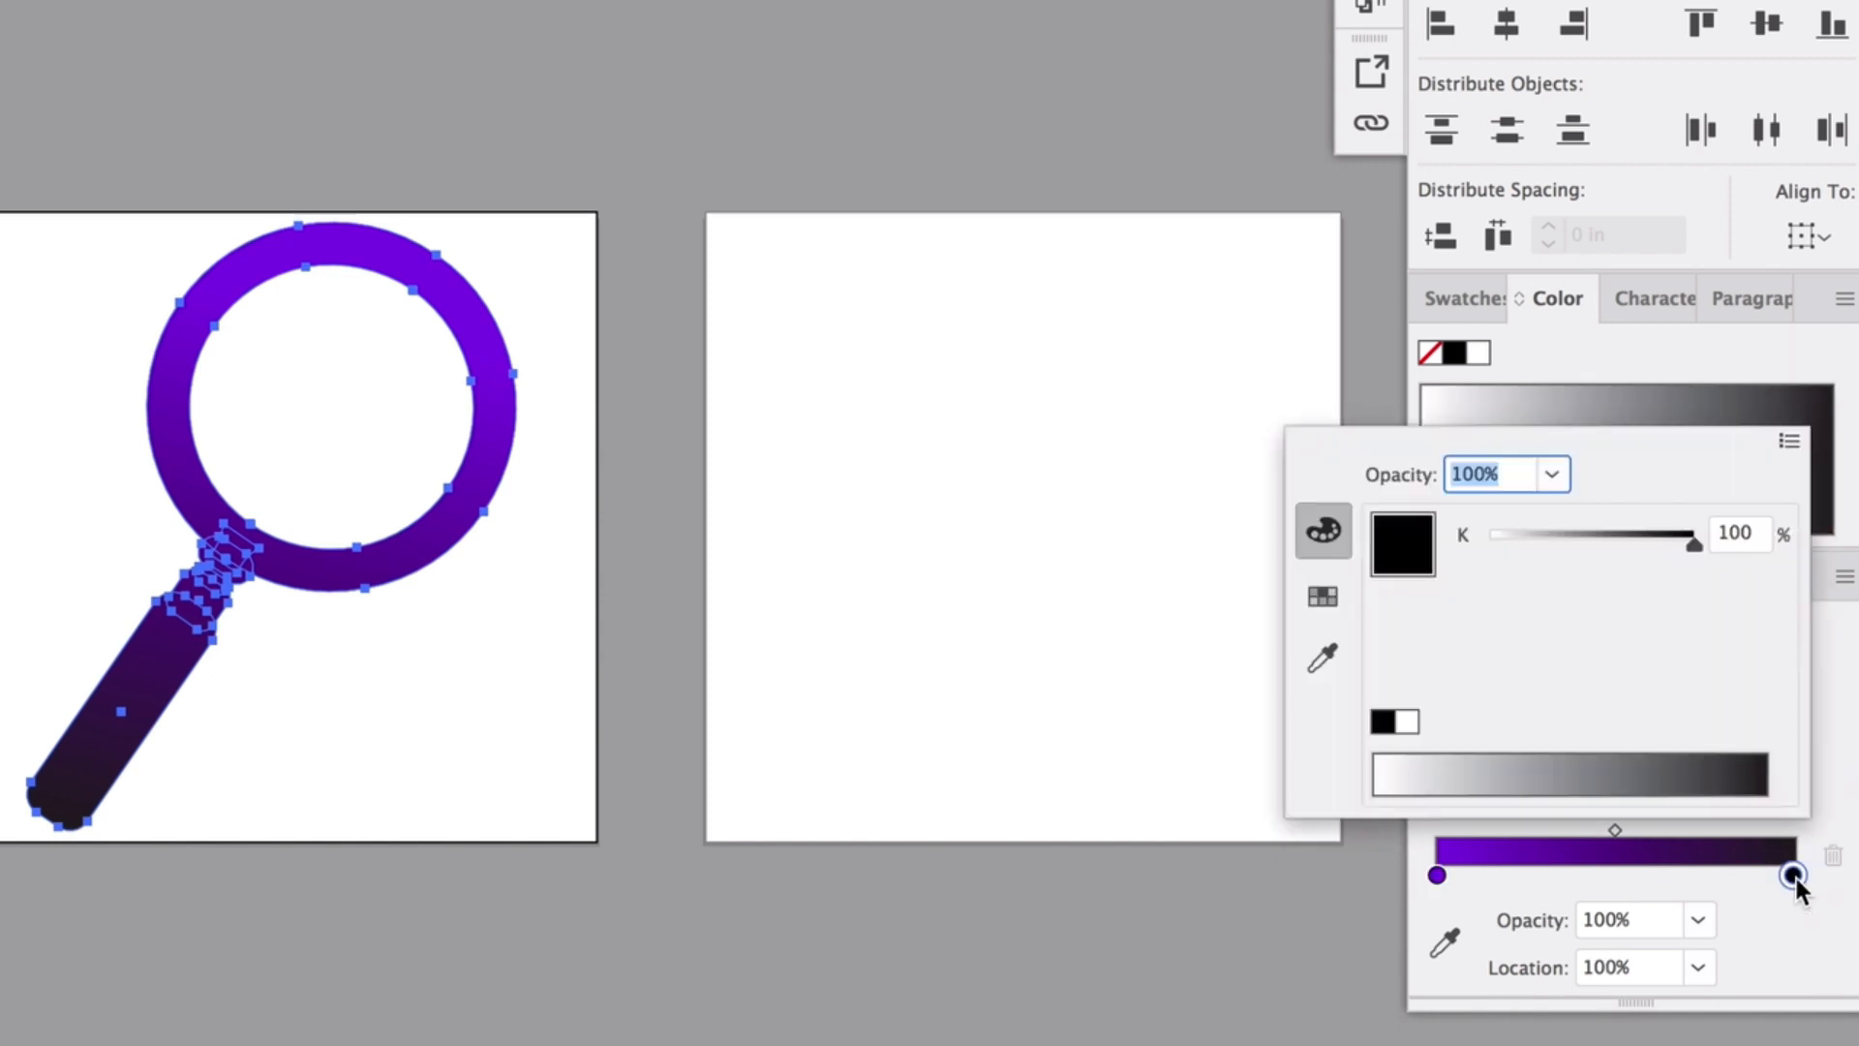
pyautogui.click(1322, 659)
pyautogui.click(471, 290)
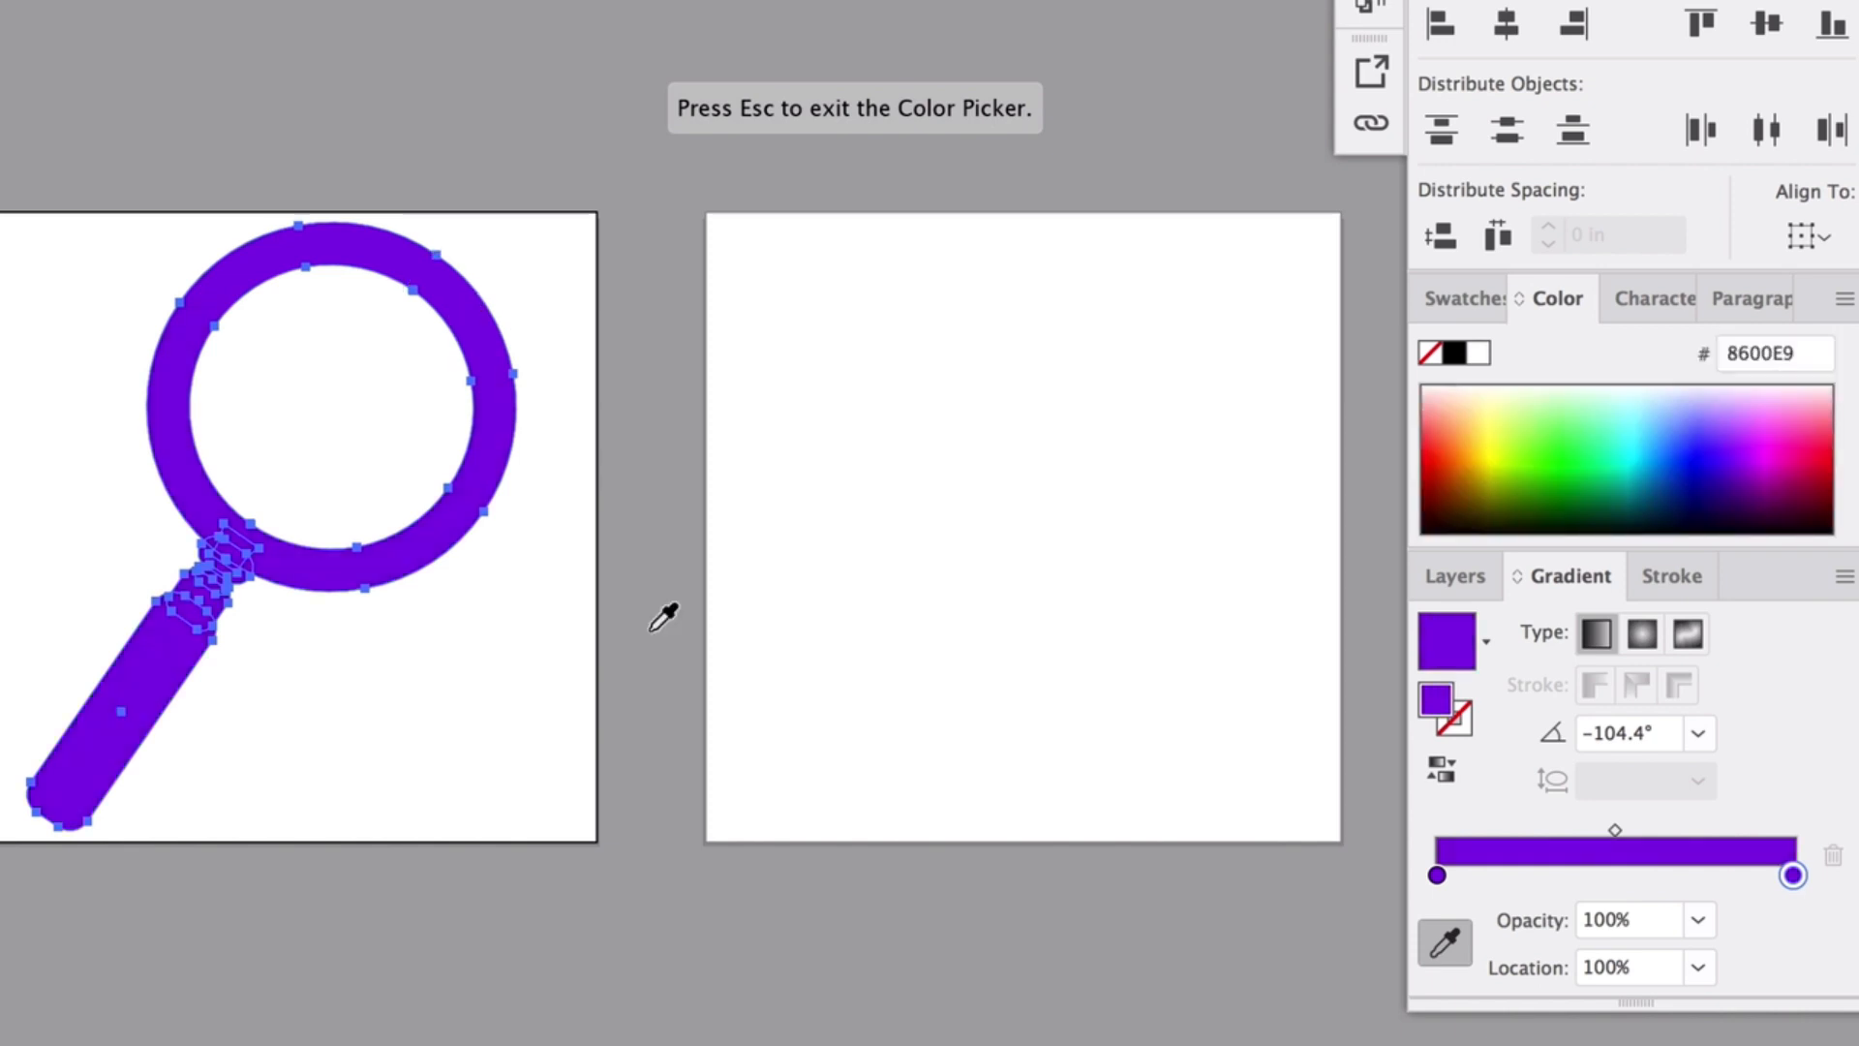
# Change the gradient's ending stop to blue 4587FF with R 69, G 135 and B 255
pyautogui.click(1793, 877)
pyautogui.doubleClick(1793, 878)
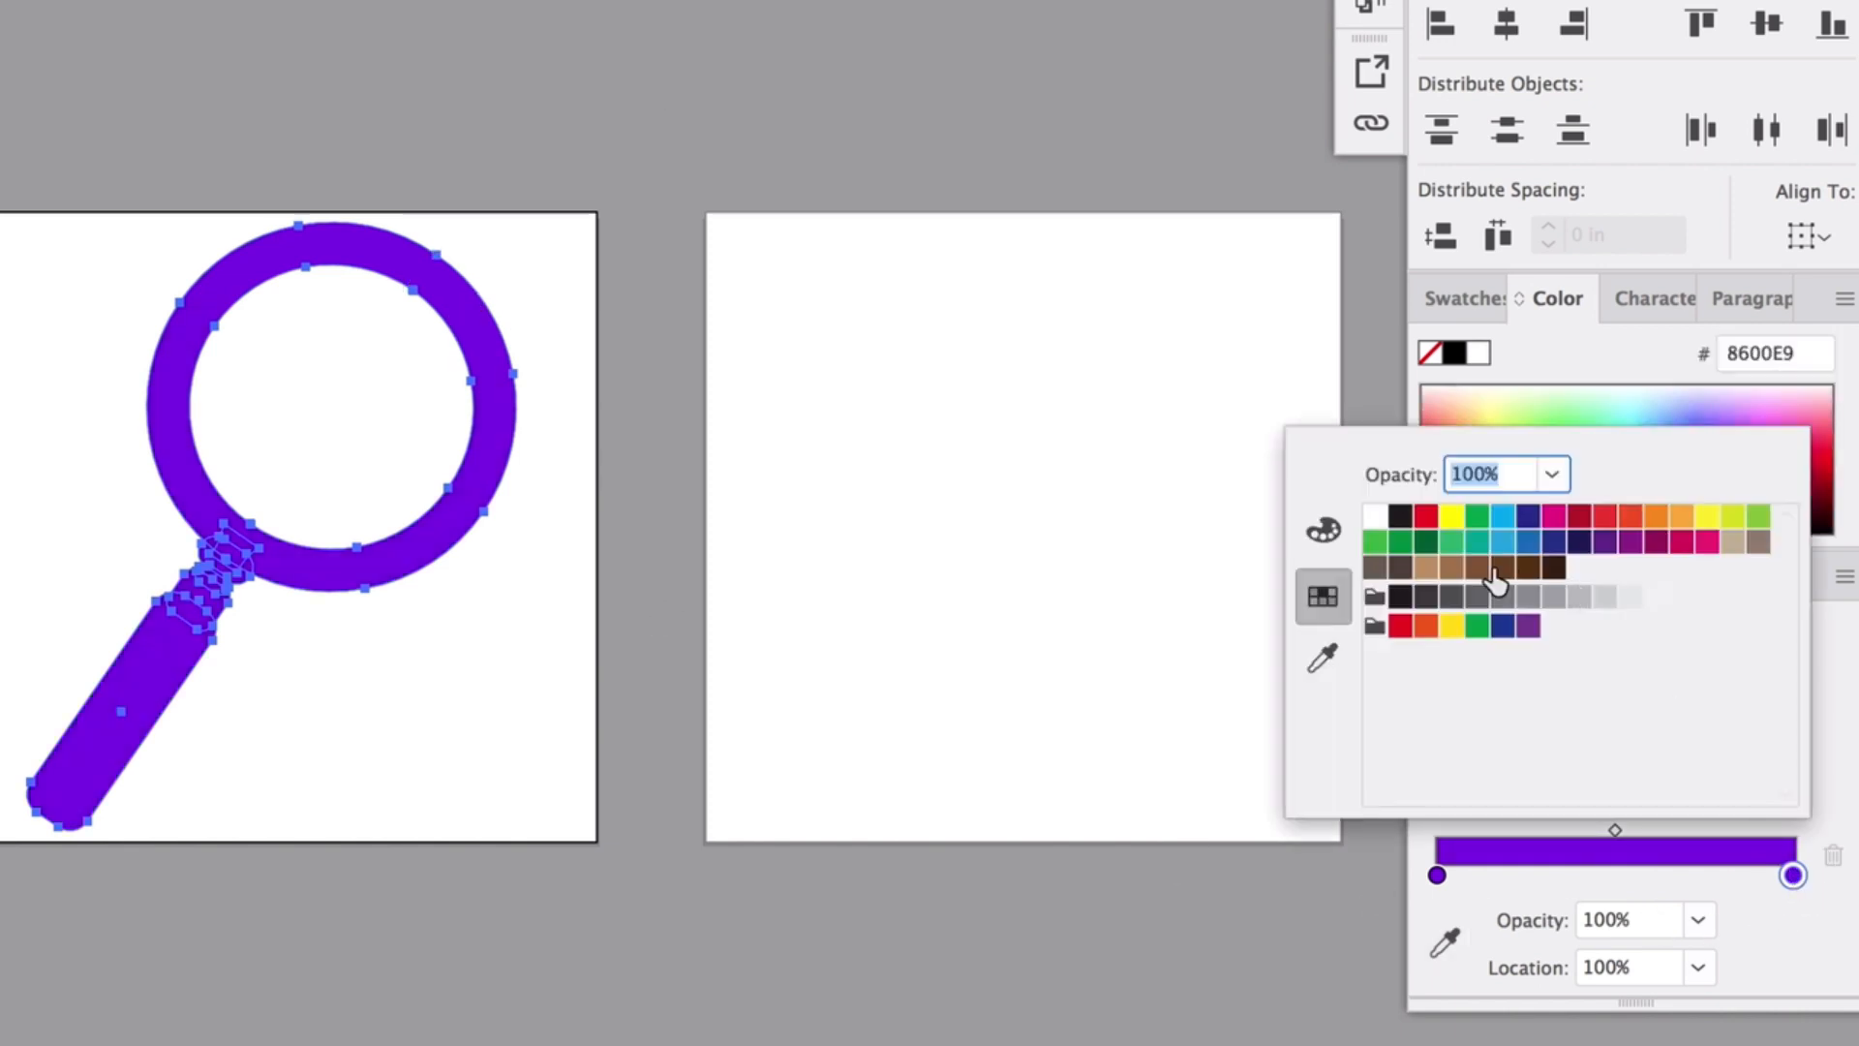
pyautogui.click(1321, 531)
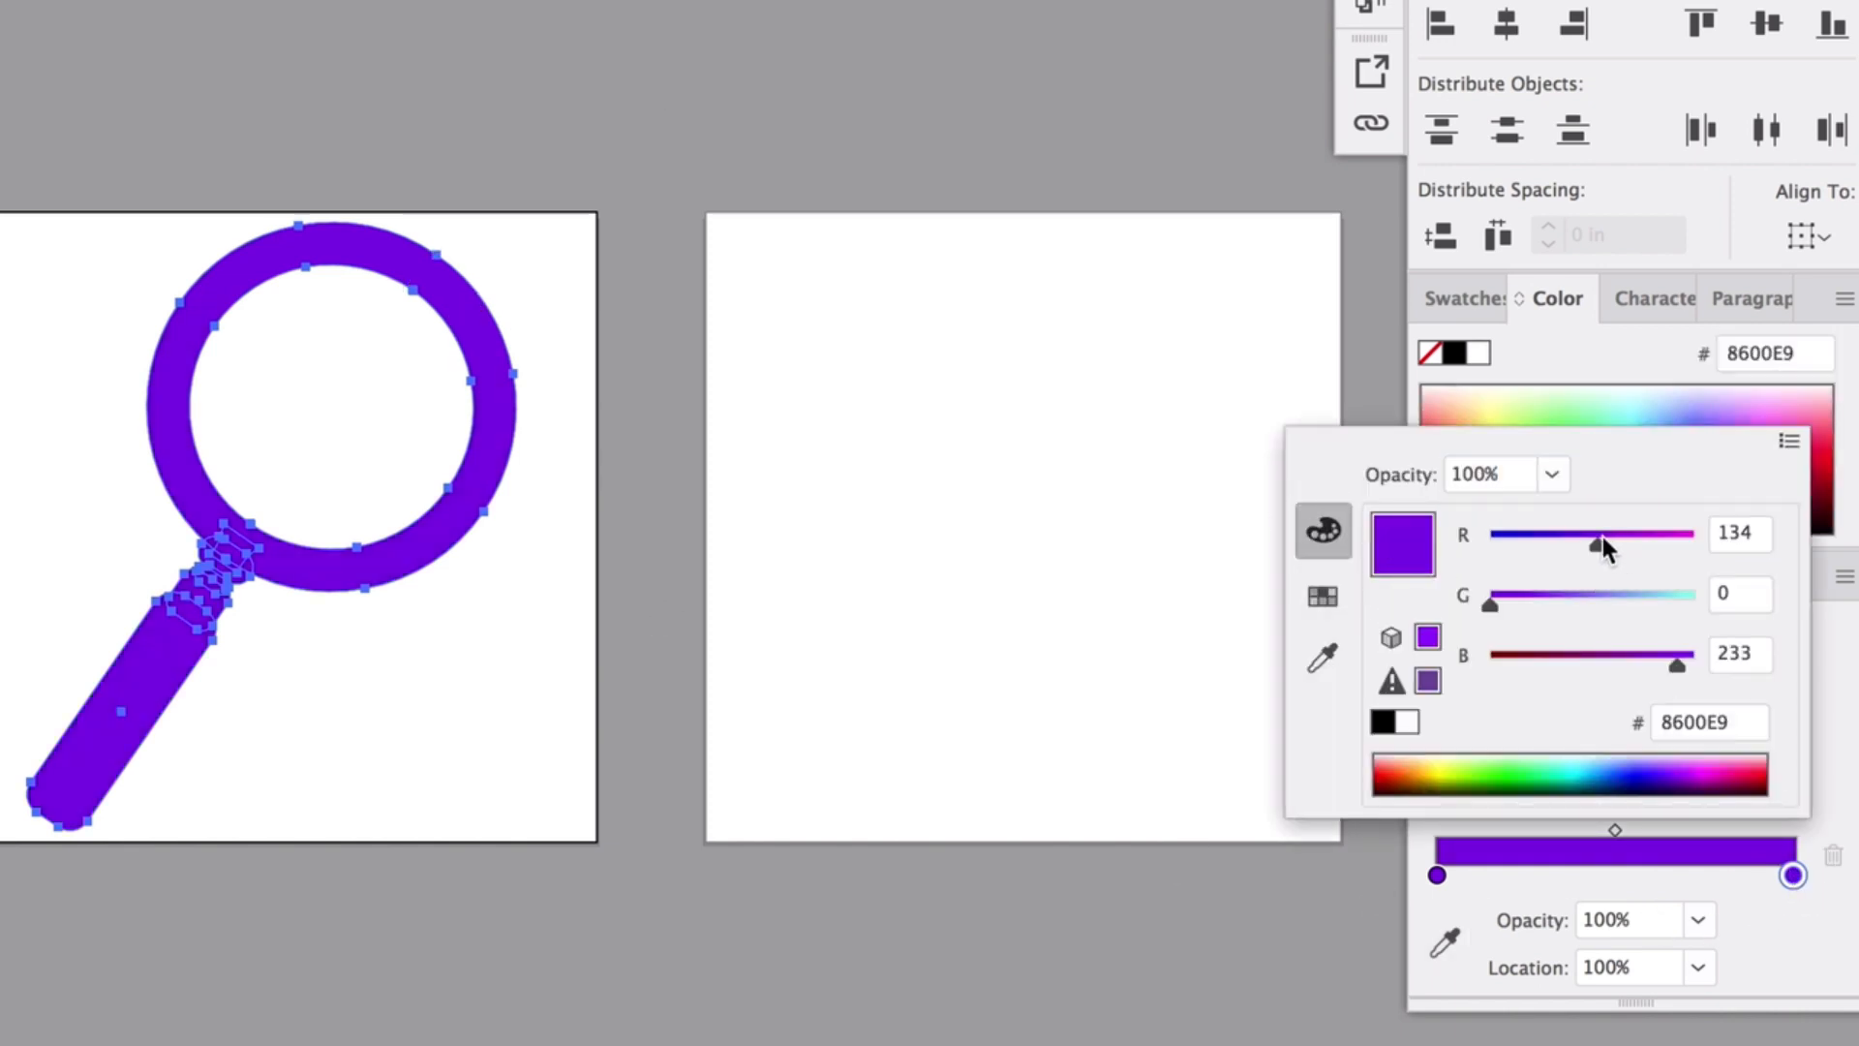
pyautogui.moveTo(1601, 540); pyautogui.dragTo(1544, 539)
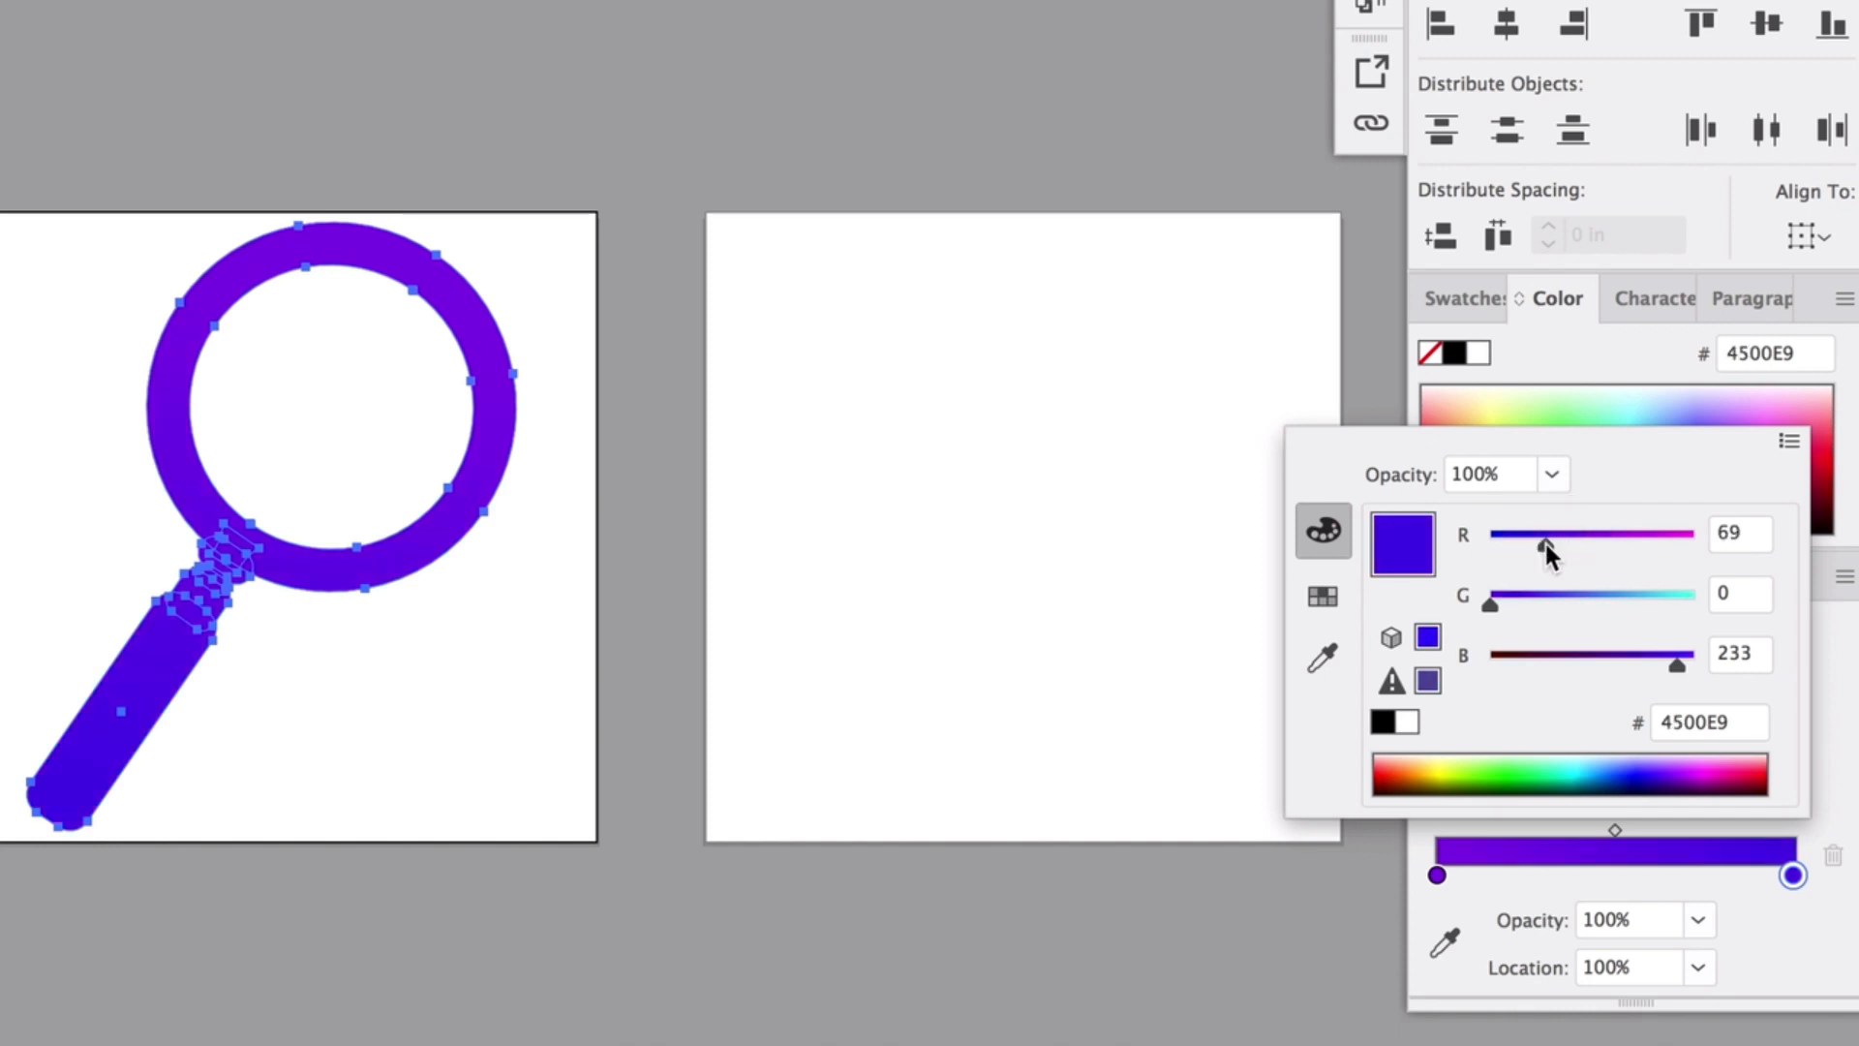
pyautogui.moveTo(1487, 607); pyautogui.dragTo(1594, 616)
pyautogui.moveTo(1676, 664)
pyautogui.mouseDown()
pyautogui.moveTo(1576, 664)
pyautogui.moveTo(1696, 666)
pyautogui.mouseUp()
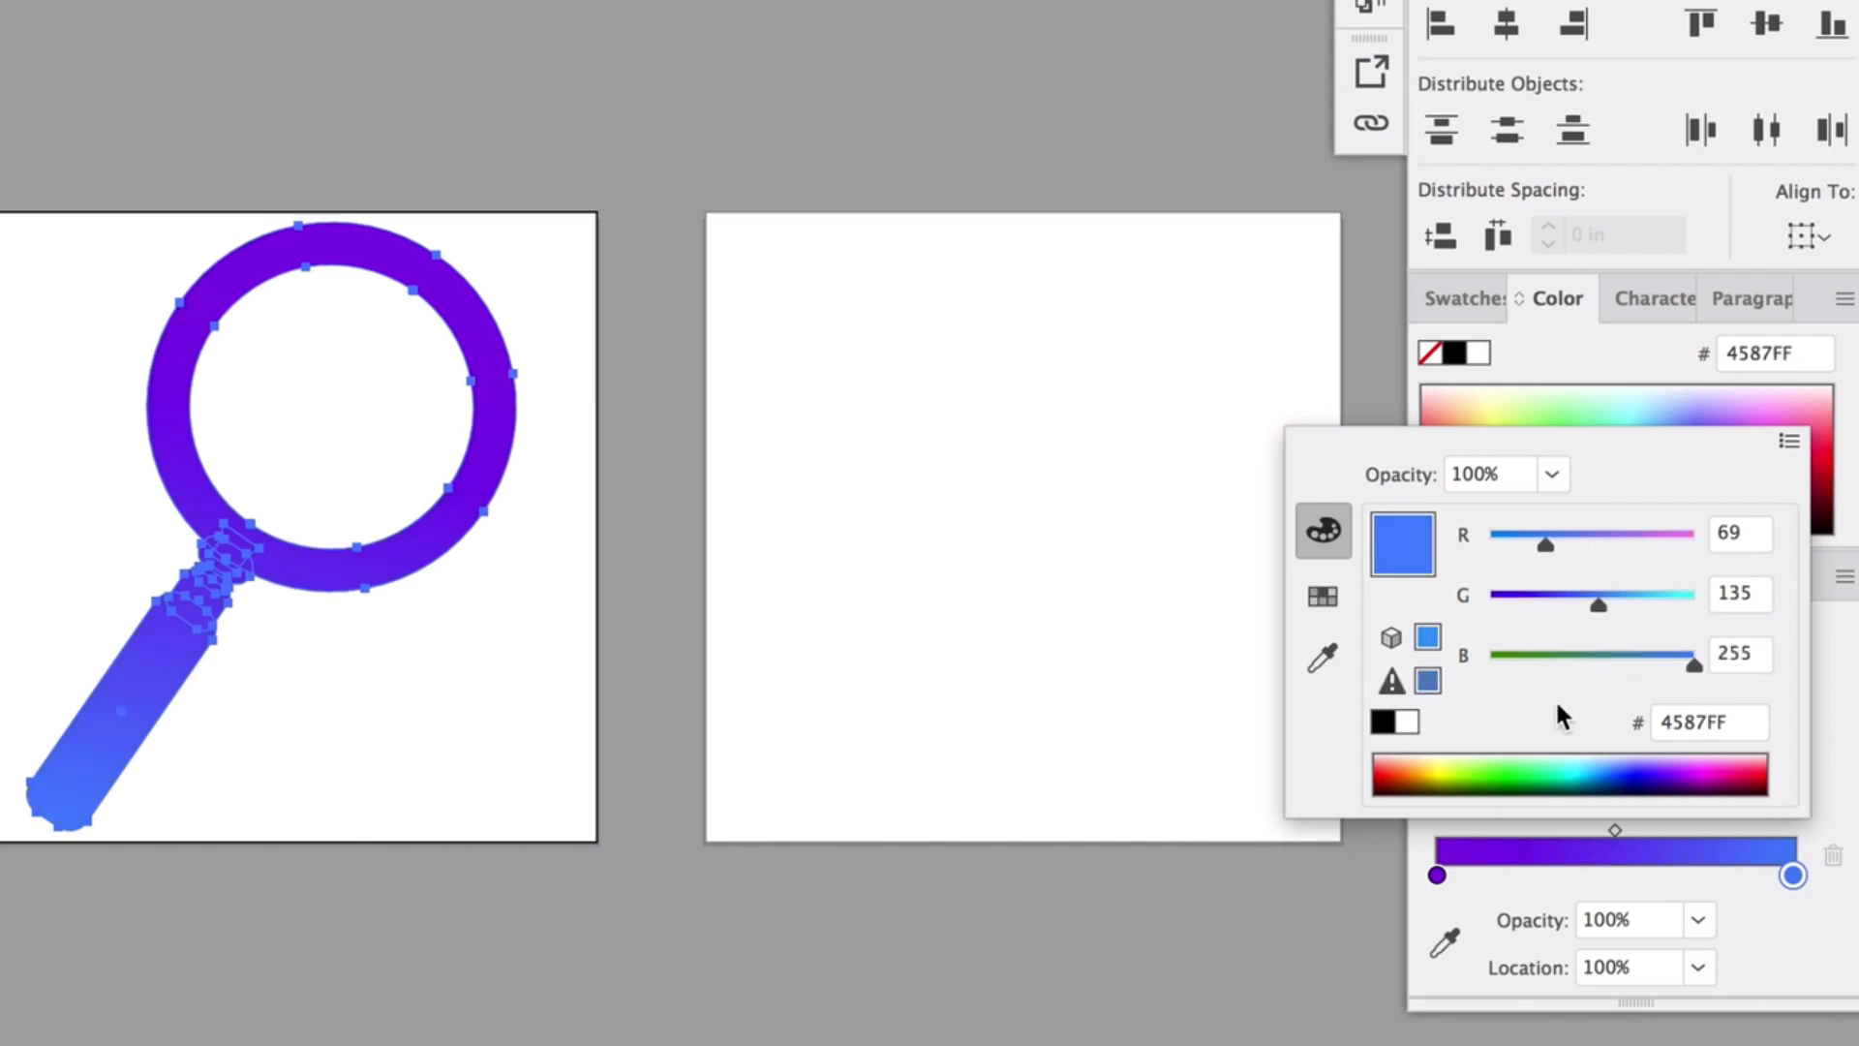
pyautogui.click(1847, 697)
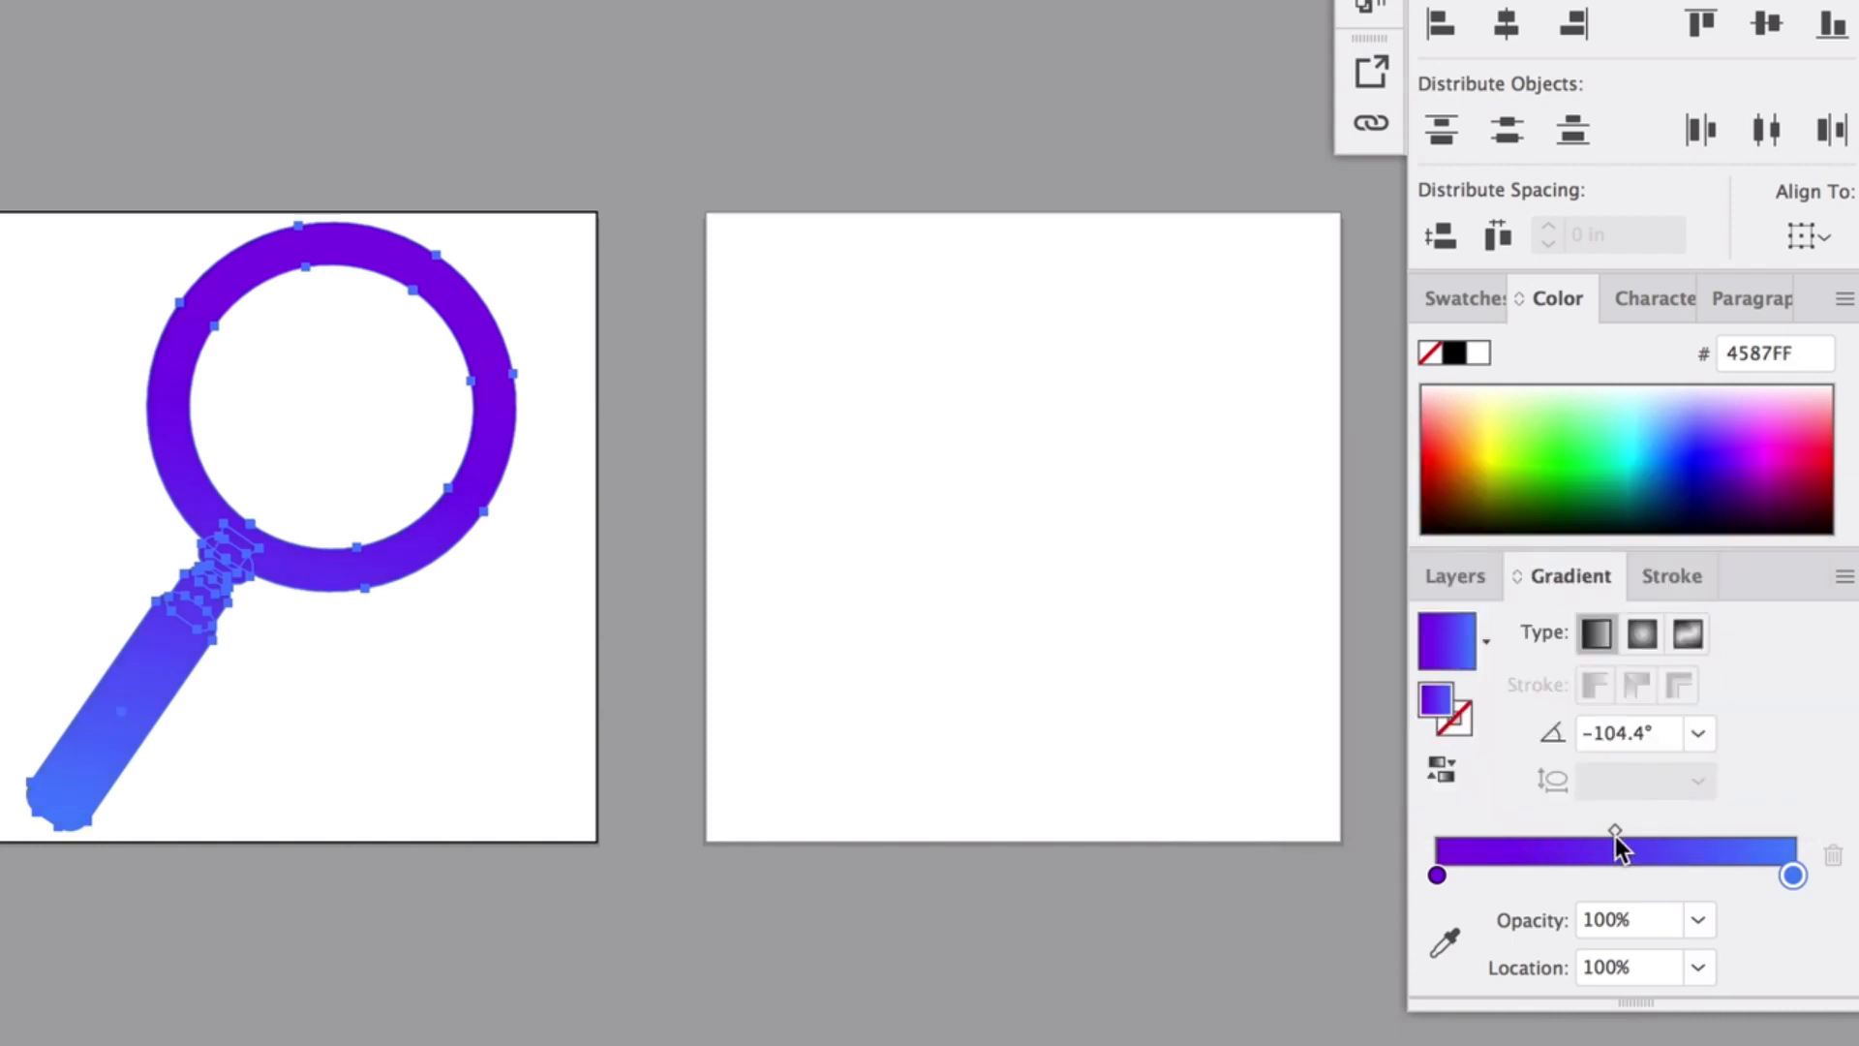
# Try the gradient midpoint at 20.83%, then add two color stops between the ends at 35.37% and 62.81%
pyautogui.moveTo(1615, 838); pyautogui.dragTo(1512, 843)
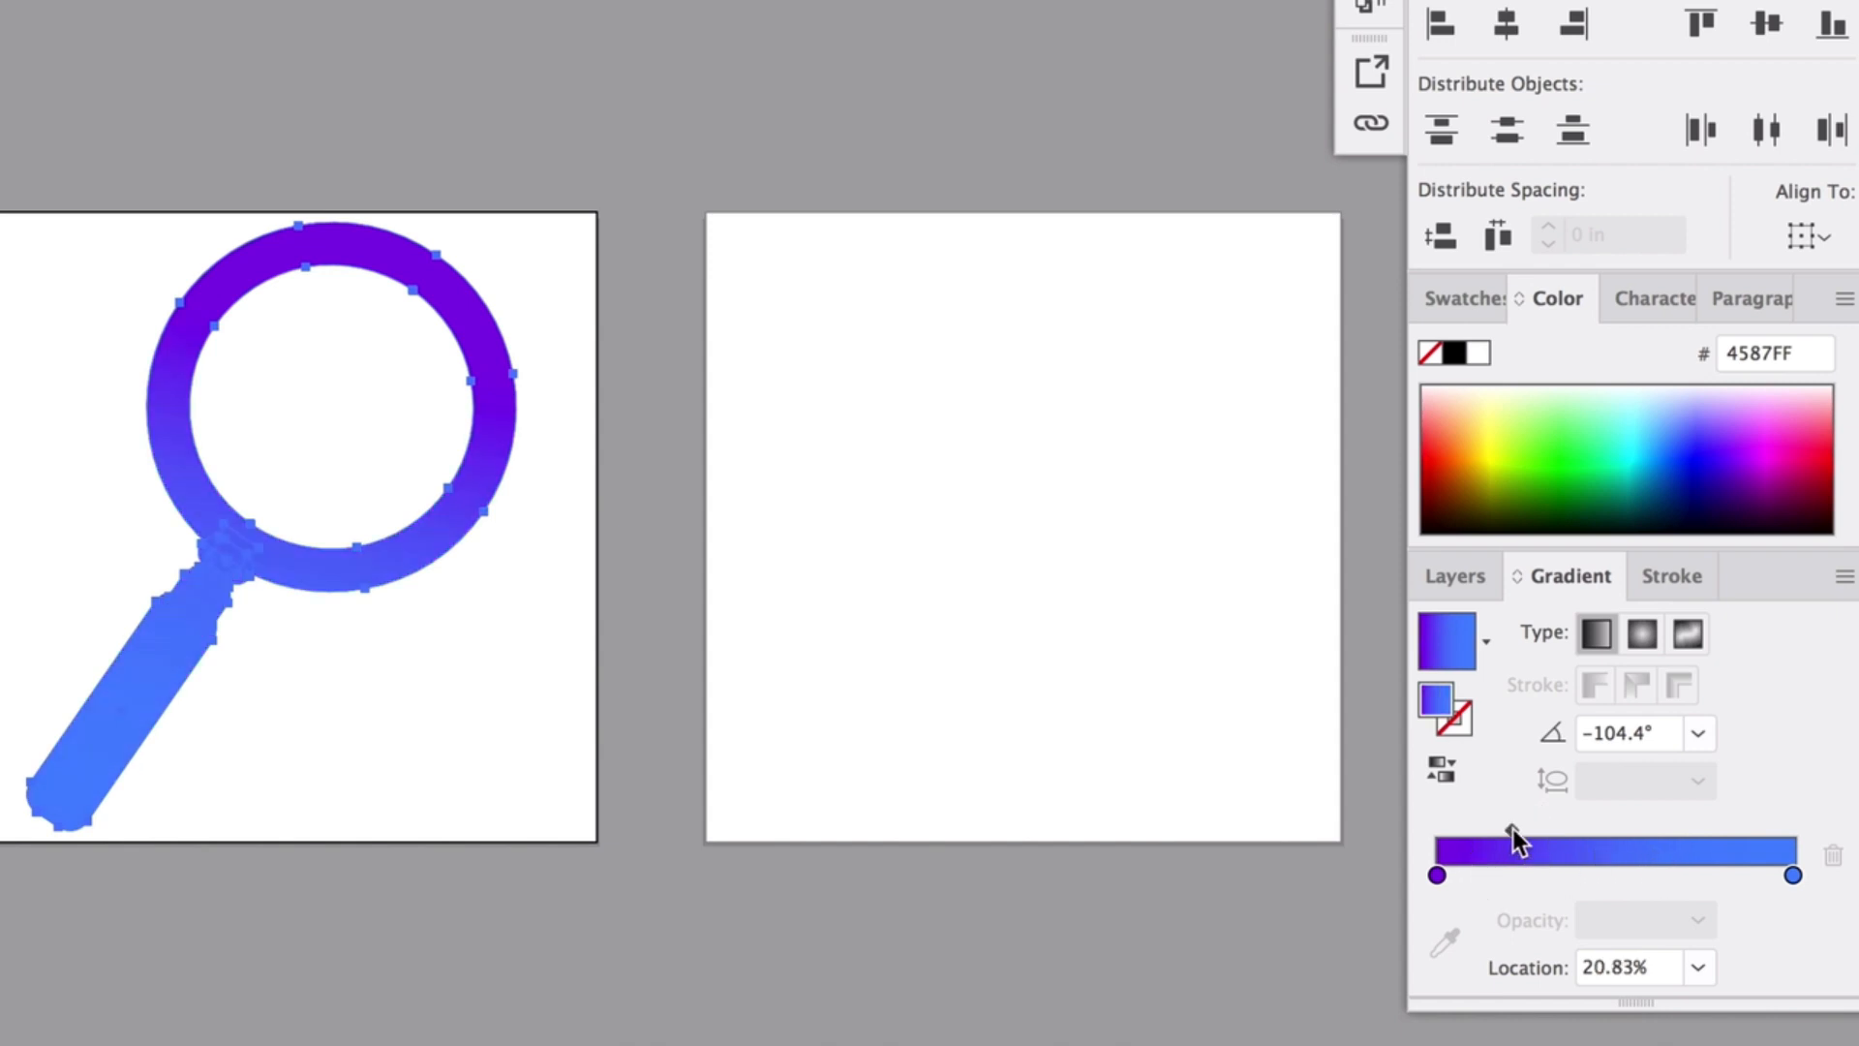
pyautogui.moveTo(1513, 830); pyautogui.dragTo(1563, 873)
pyautogui.click(1623, 872)
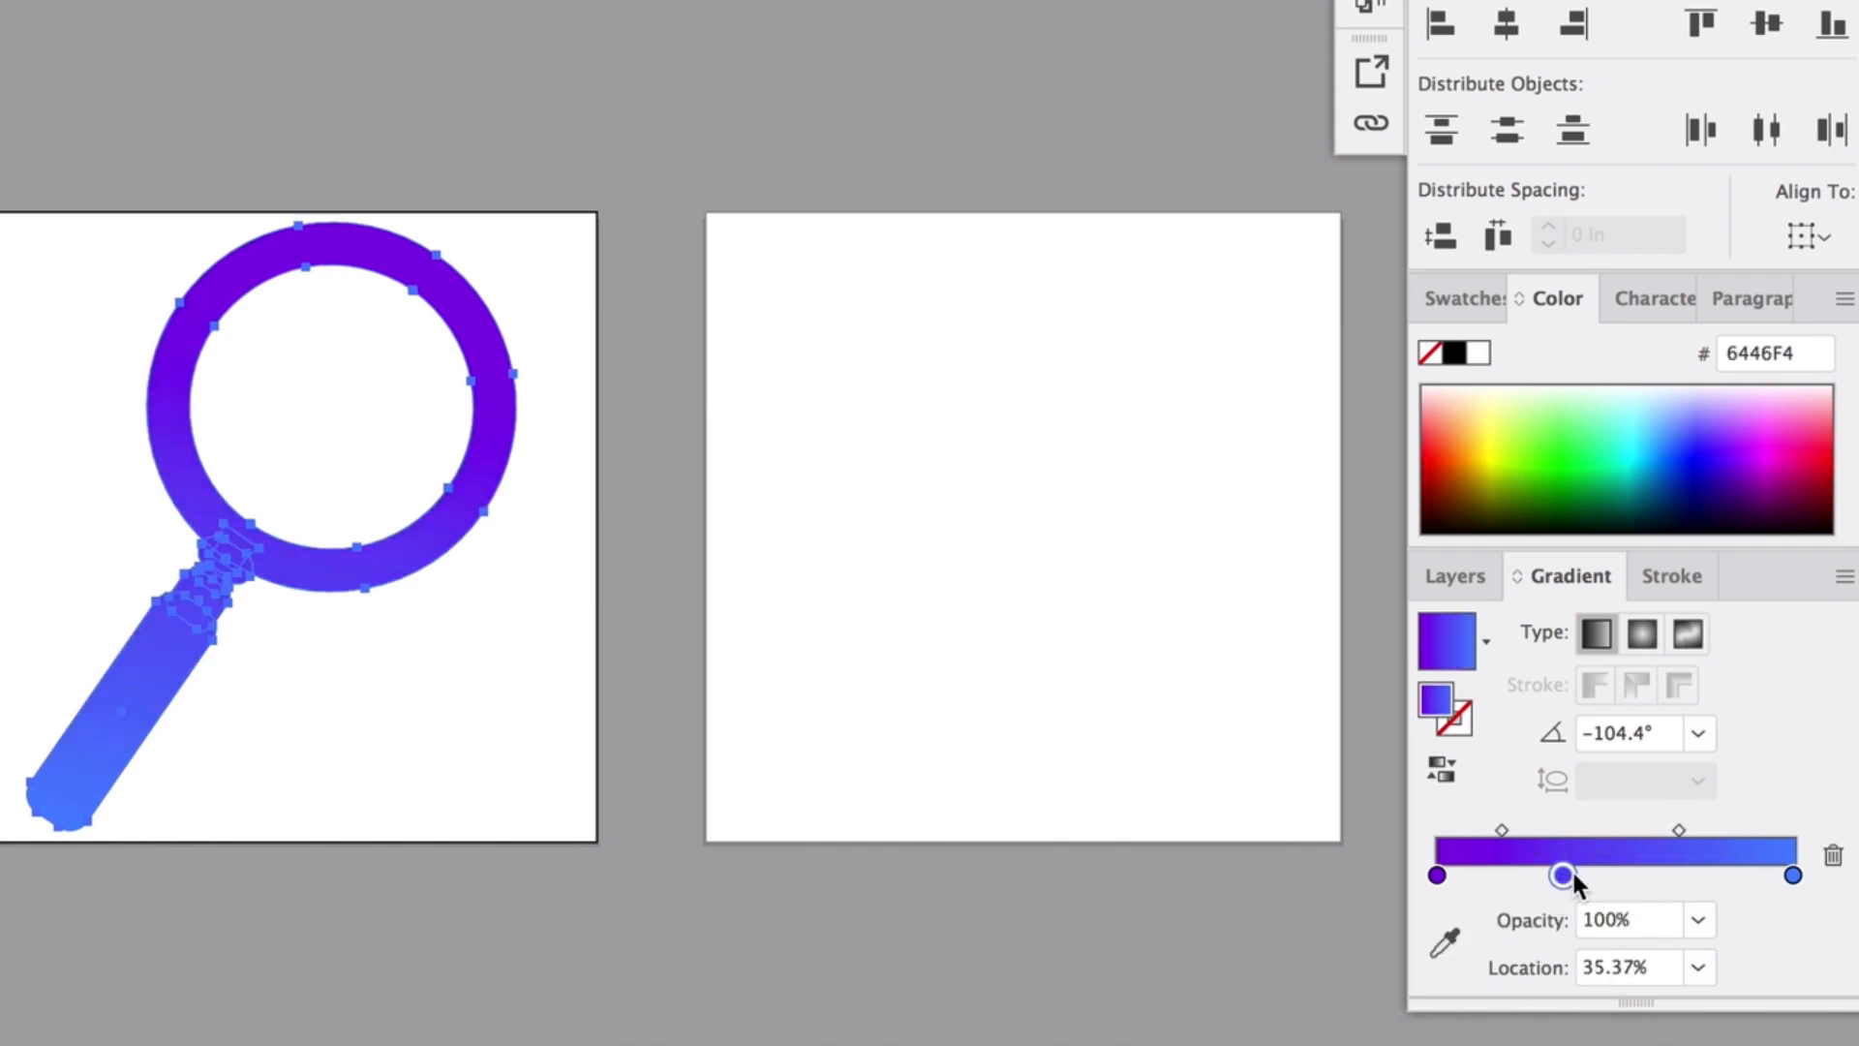
pyautogui.click(1660, 871)
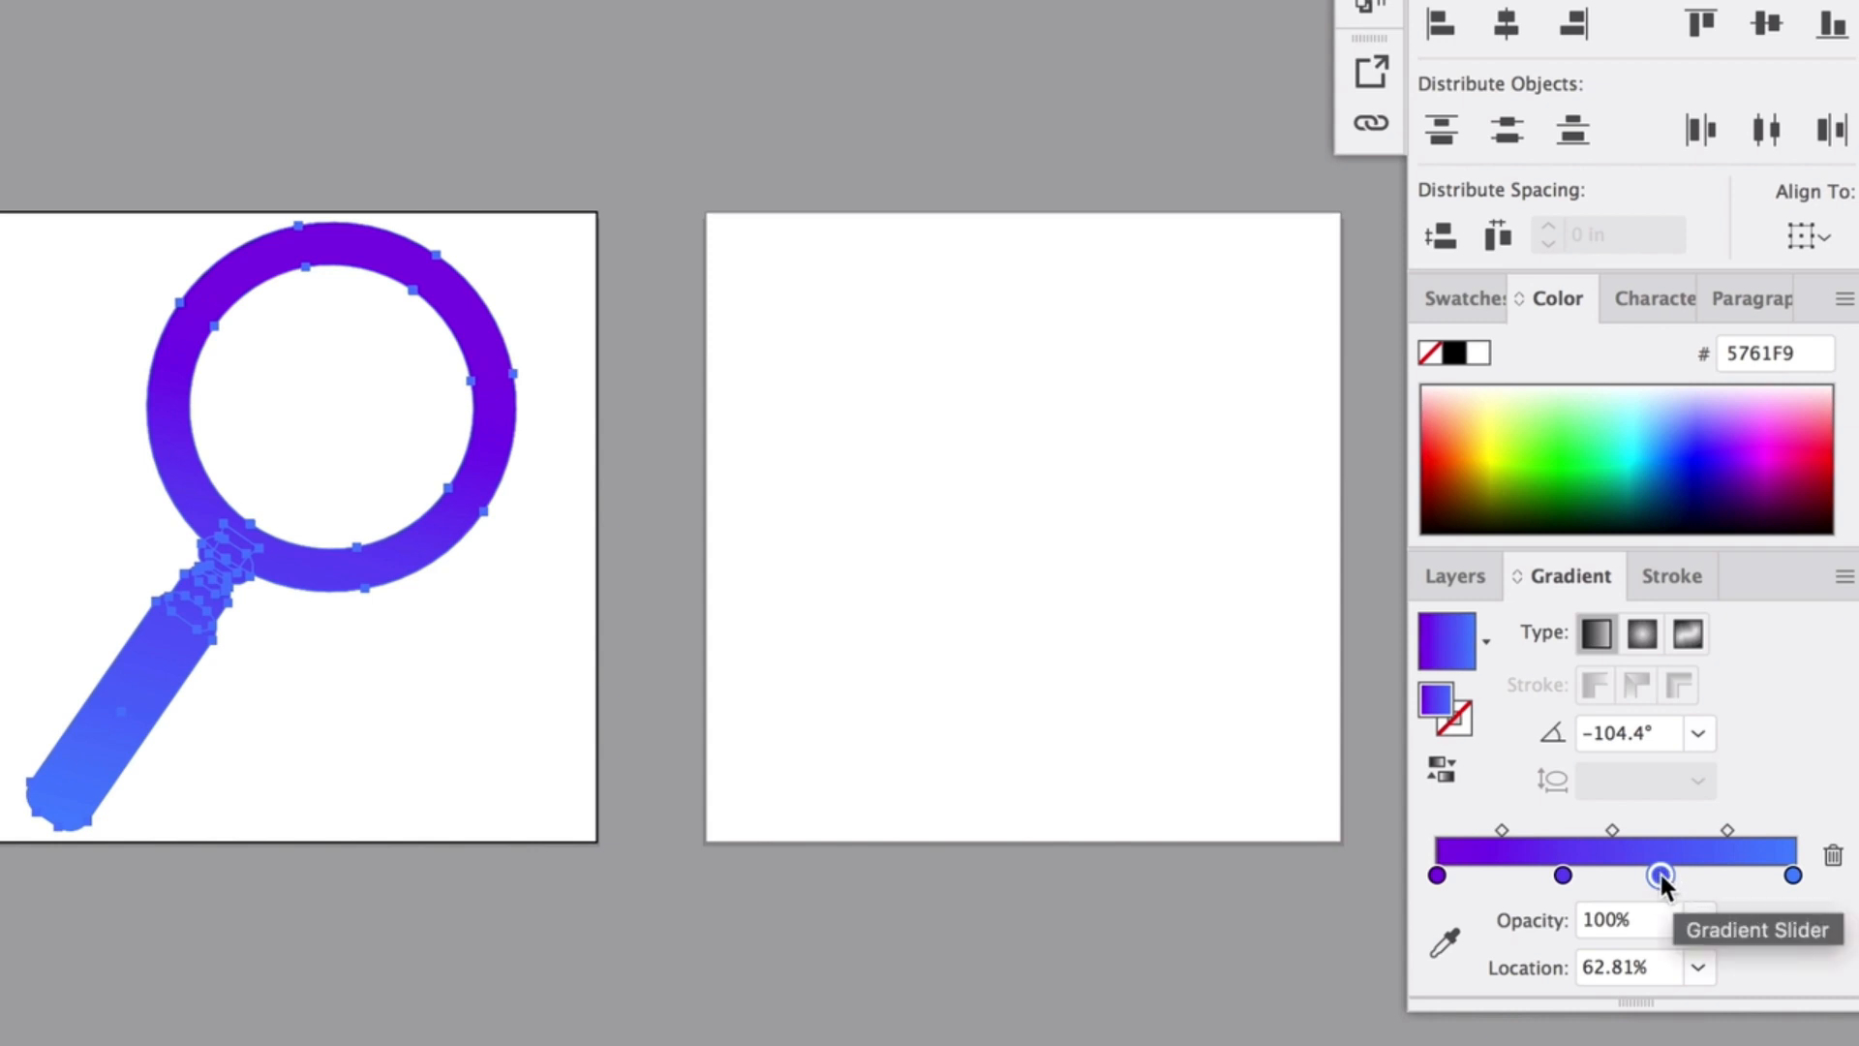
# Recolor the stop at 62.81% with C361F9, 35618C and finally the purple 8600E9 sampled from the ring
pyautogui.doubleClick(1660, 874)
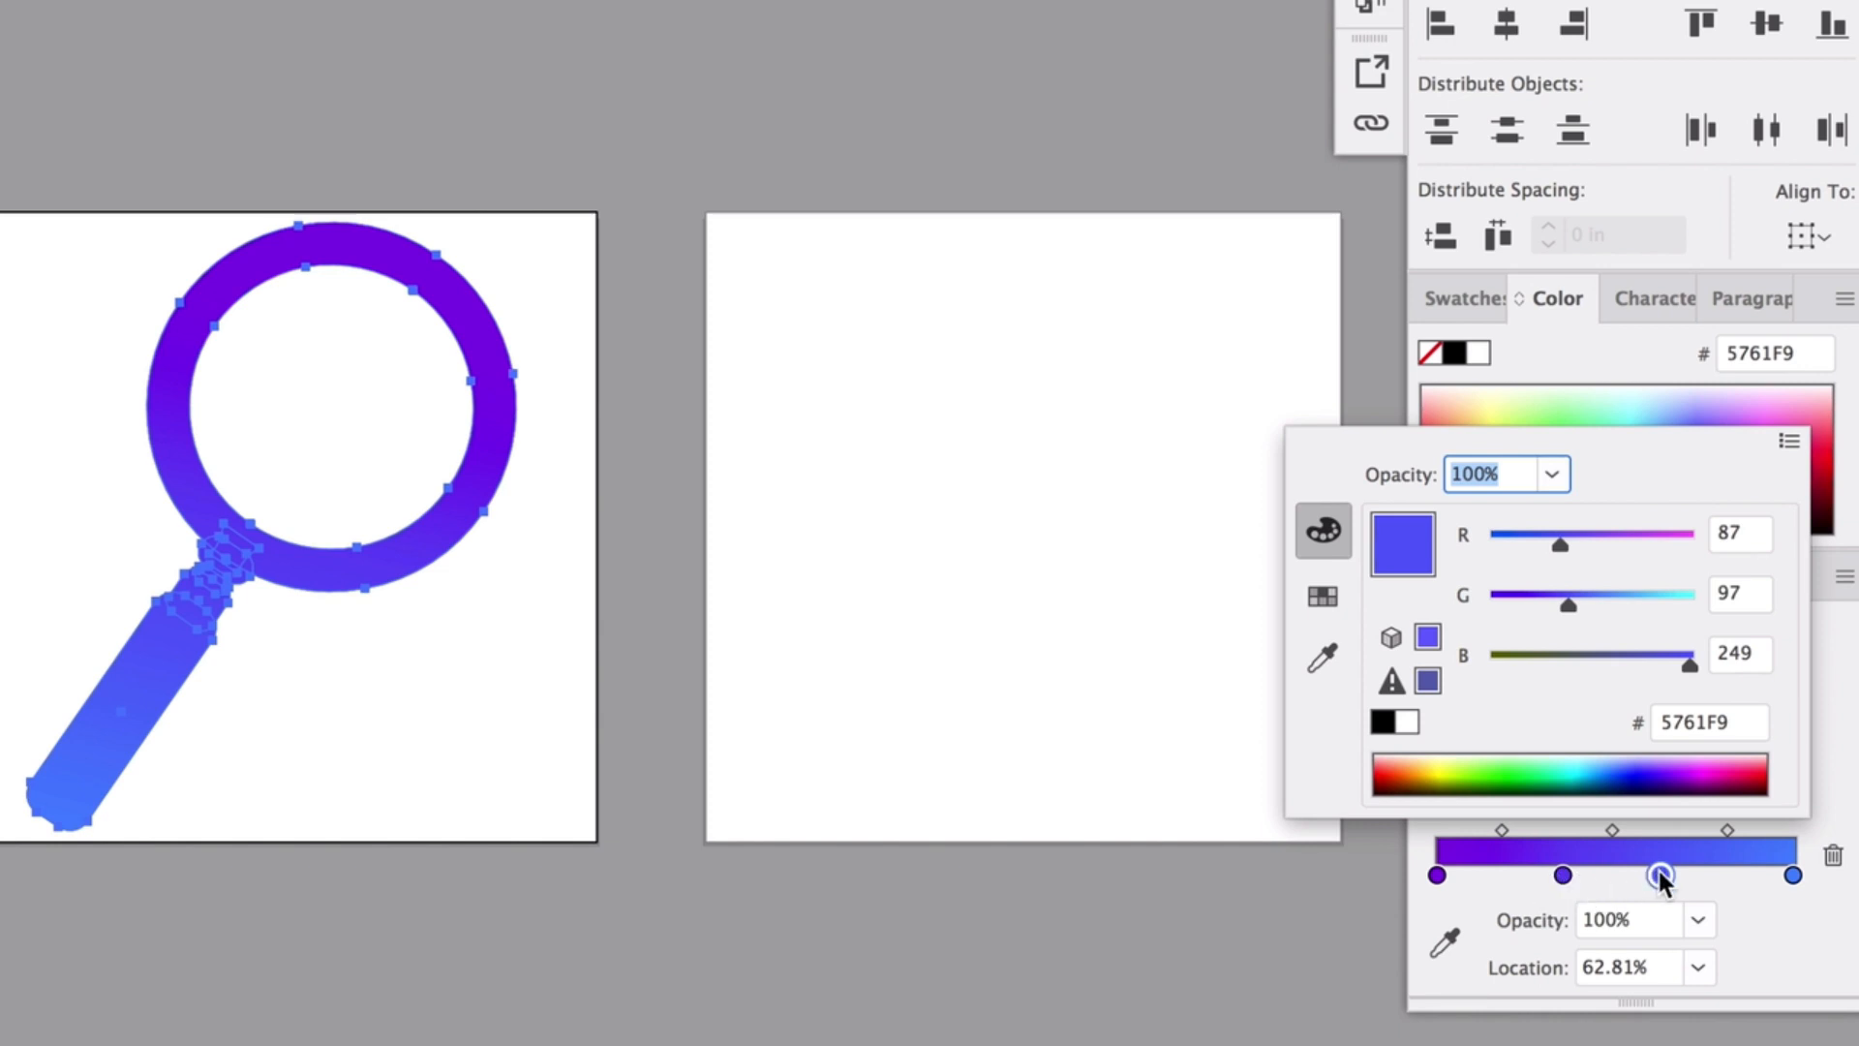
pyautogui.click(1645, 540)
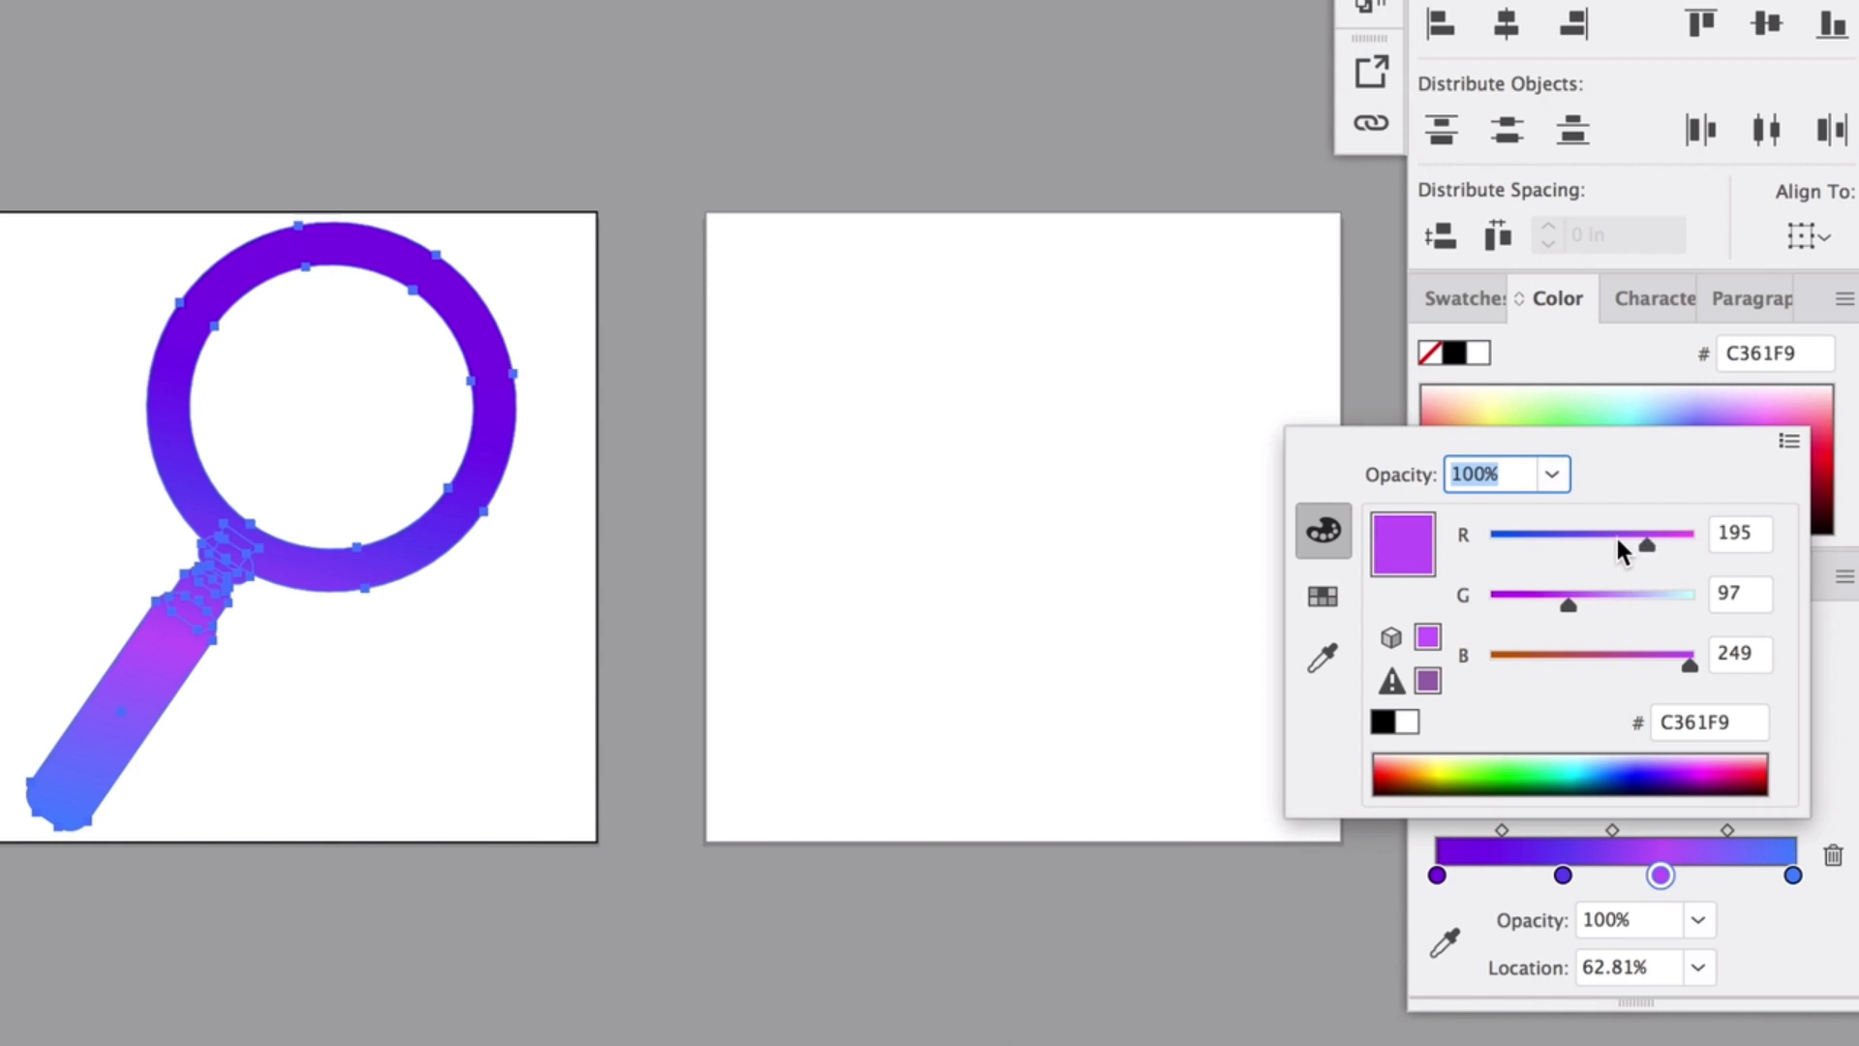
pyautogui.click(1532, 541)
pyautogui.click(1601, 656)
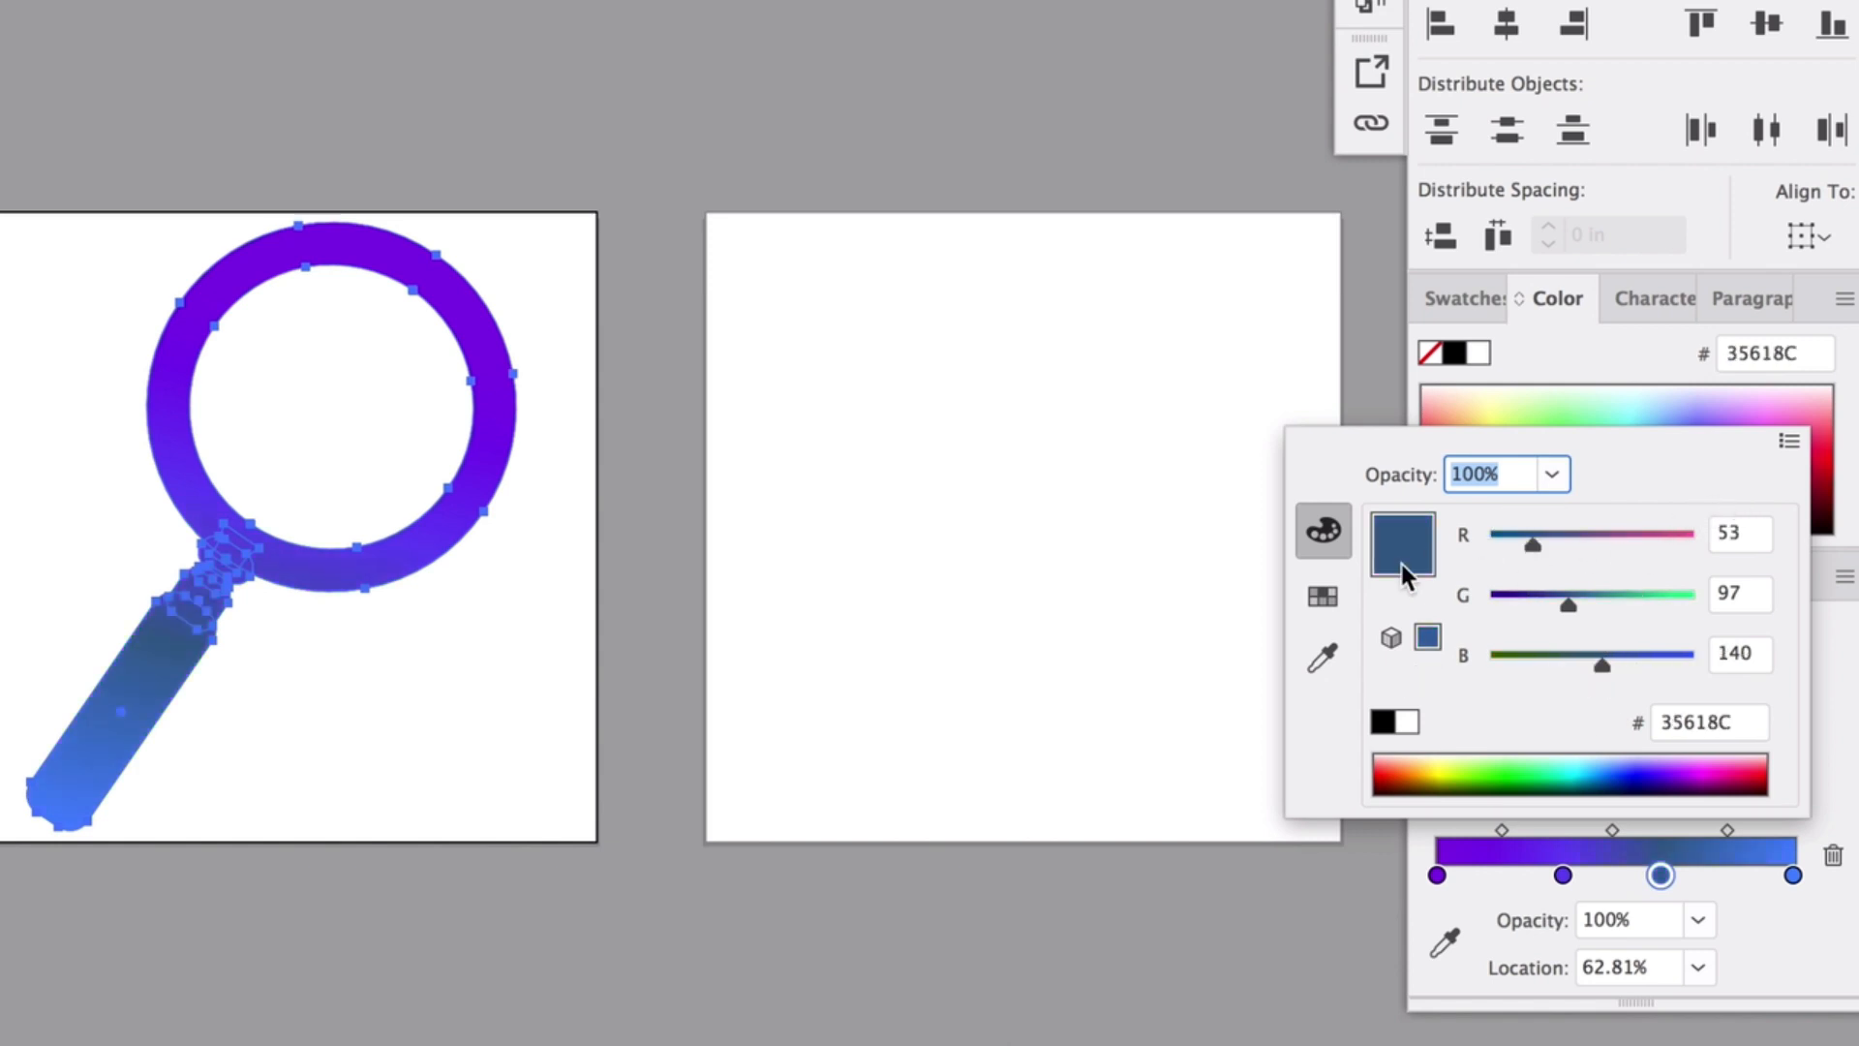
pyautogui.click(1323, 657)
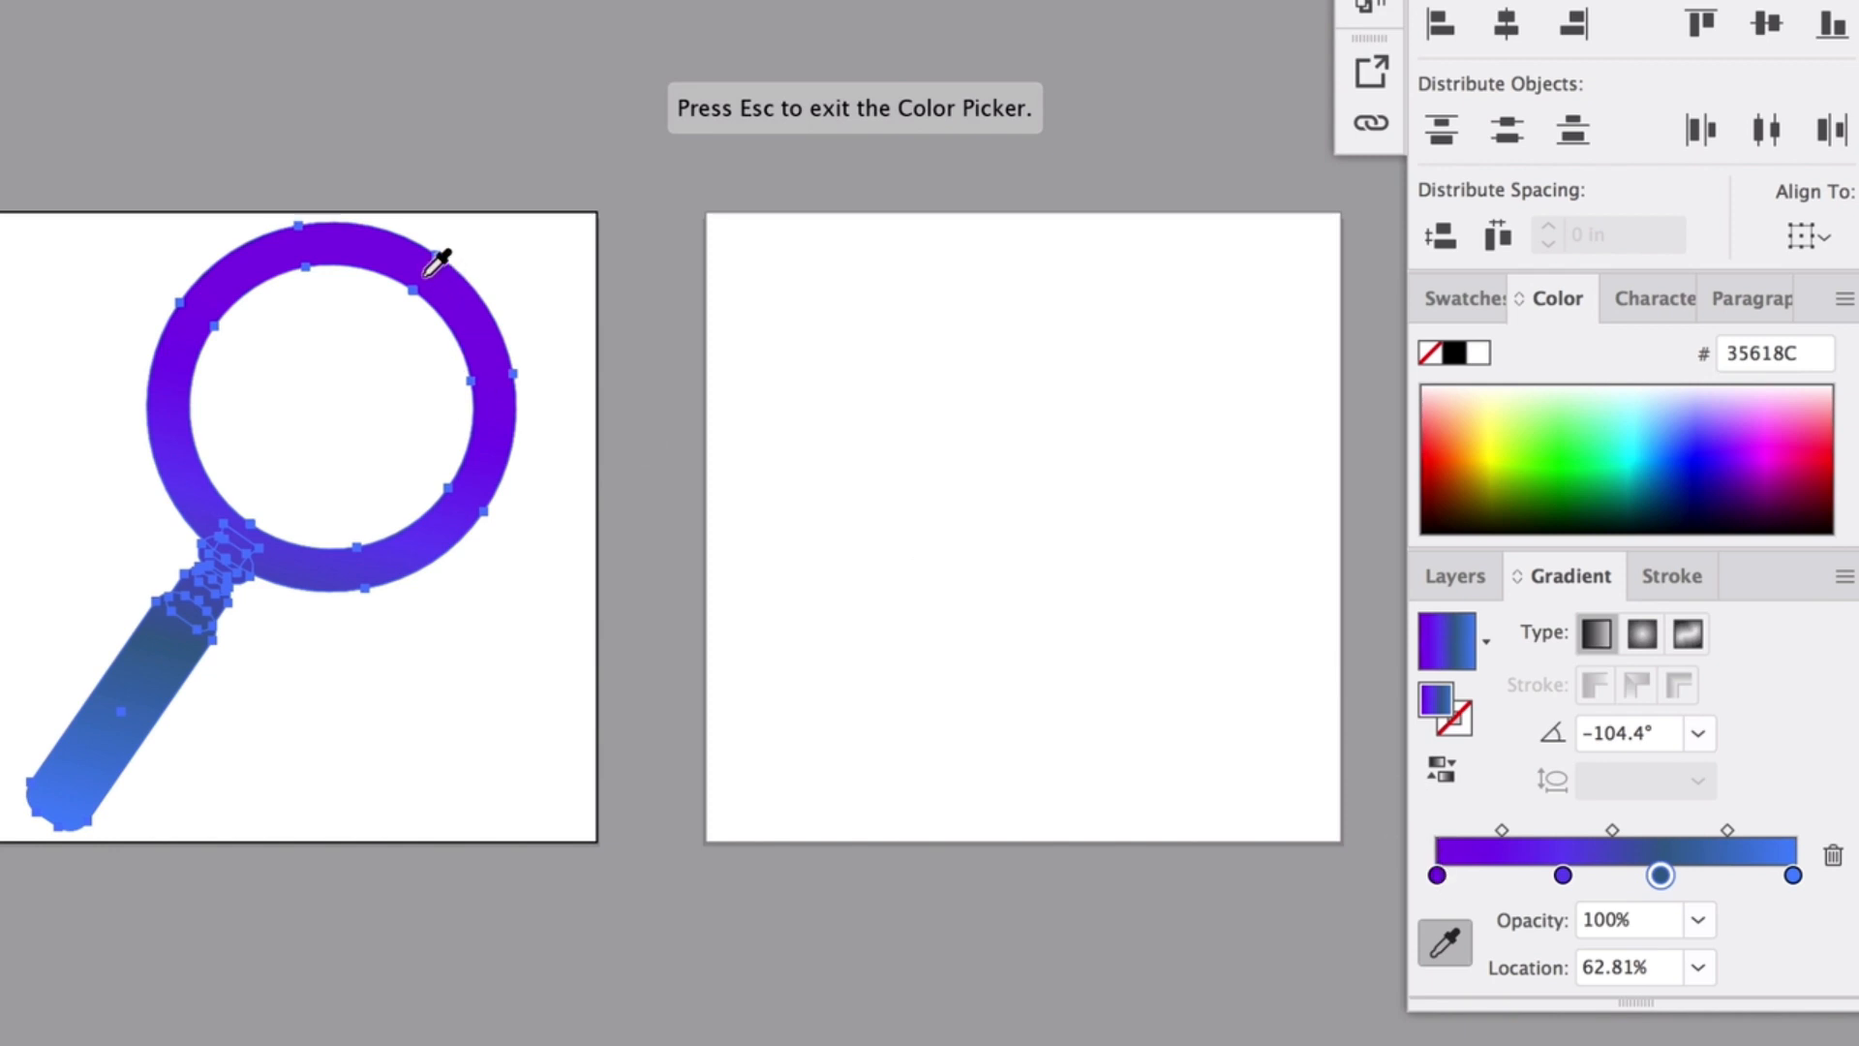
pyautogui.click(415, 238)
pyautogui.press('Escape')
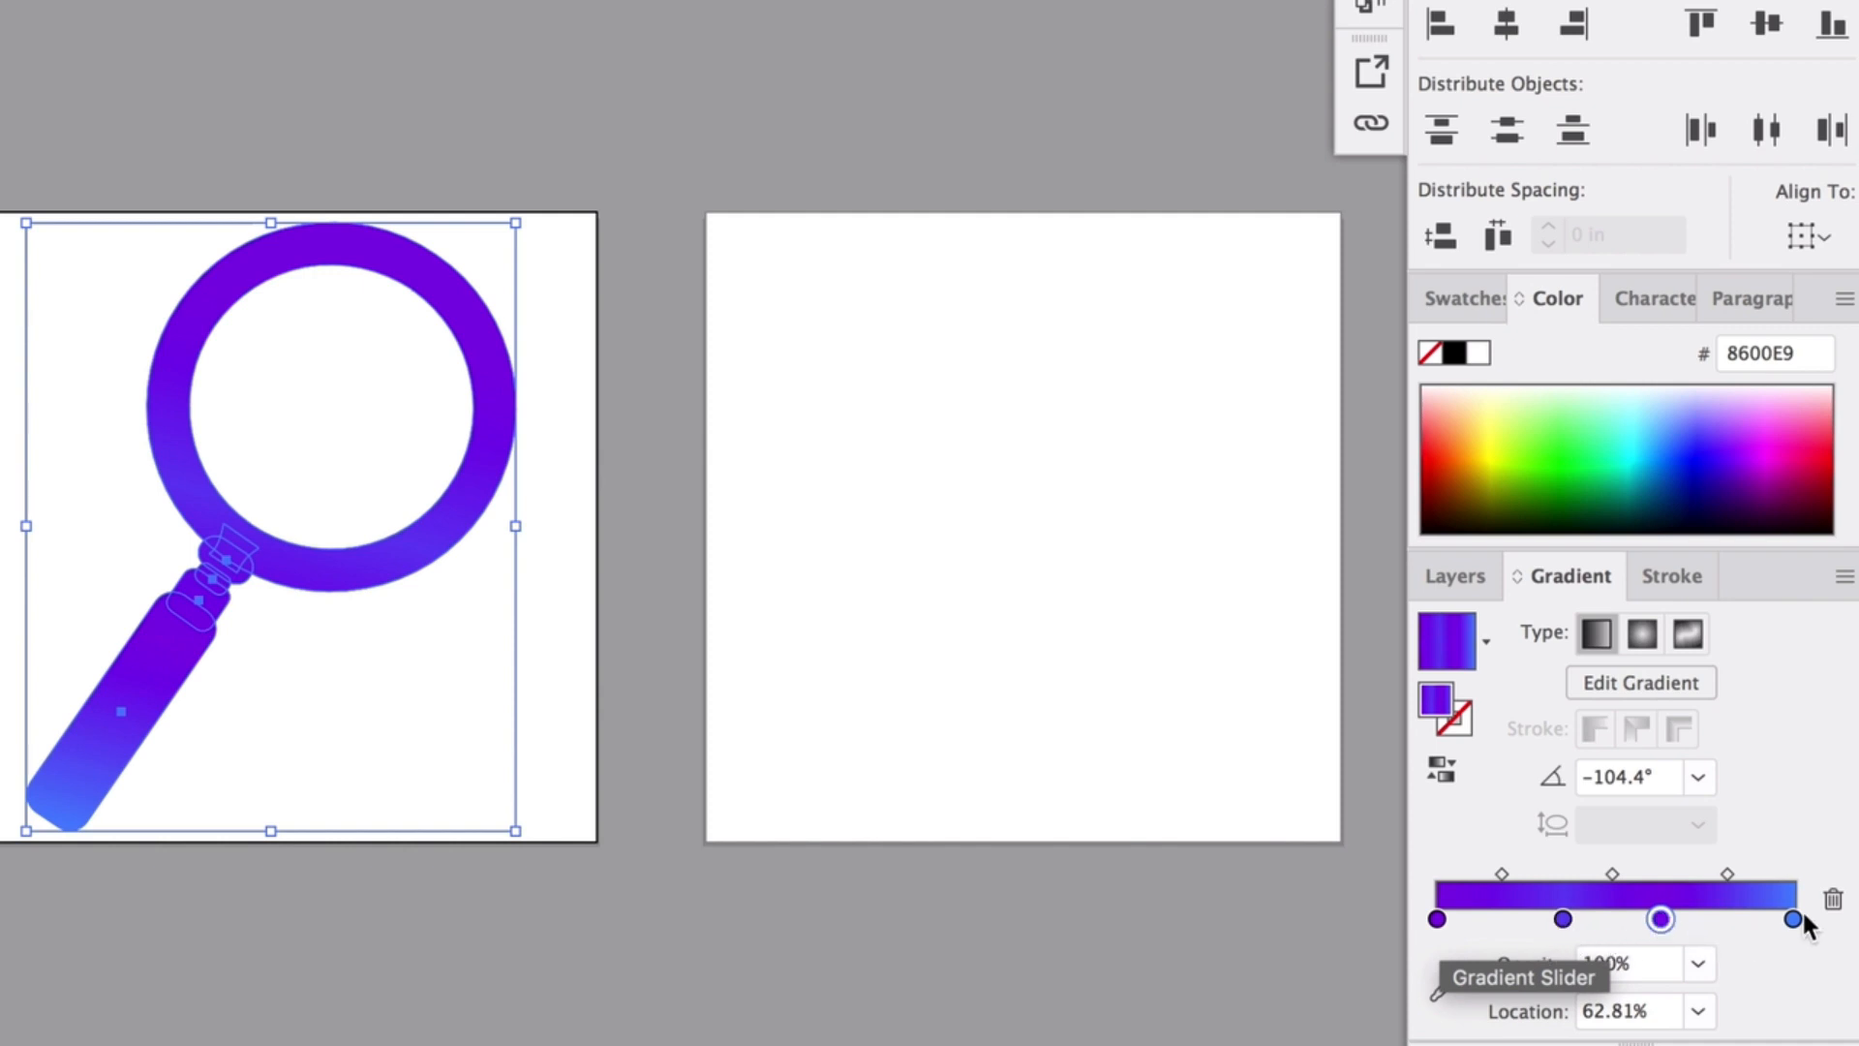
# Reselect the magnifying glass and remove both middle color stops from its gradient
pyautogui.click(718, 465)
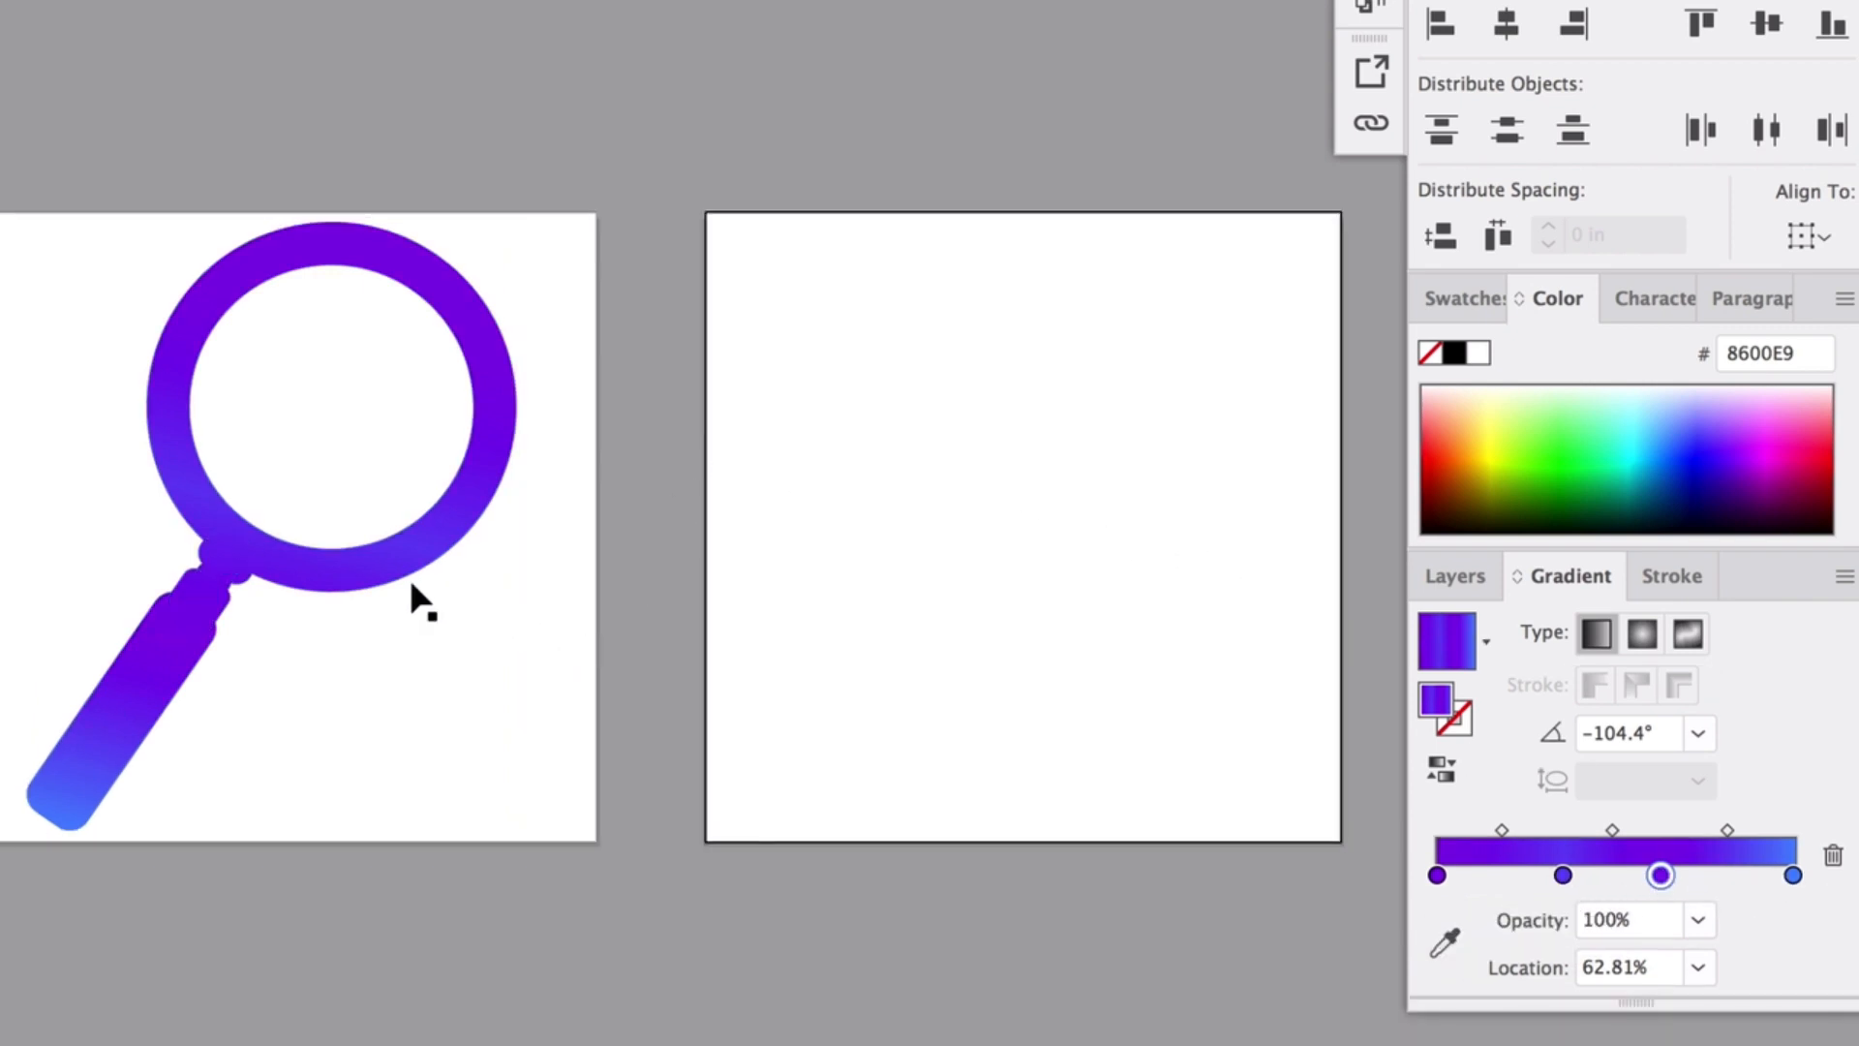
pyautogui.click(416, 545)
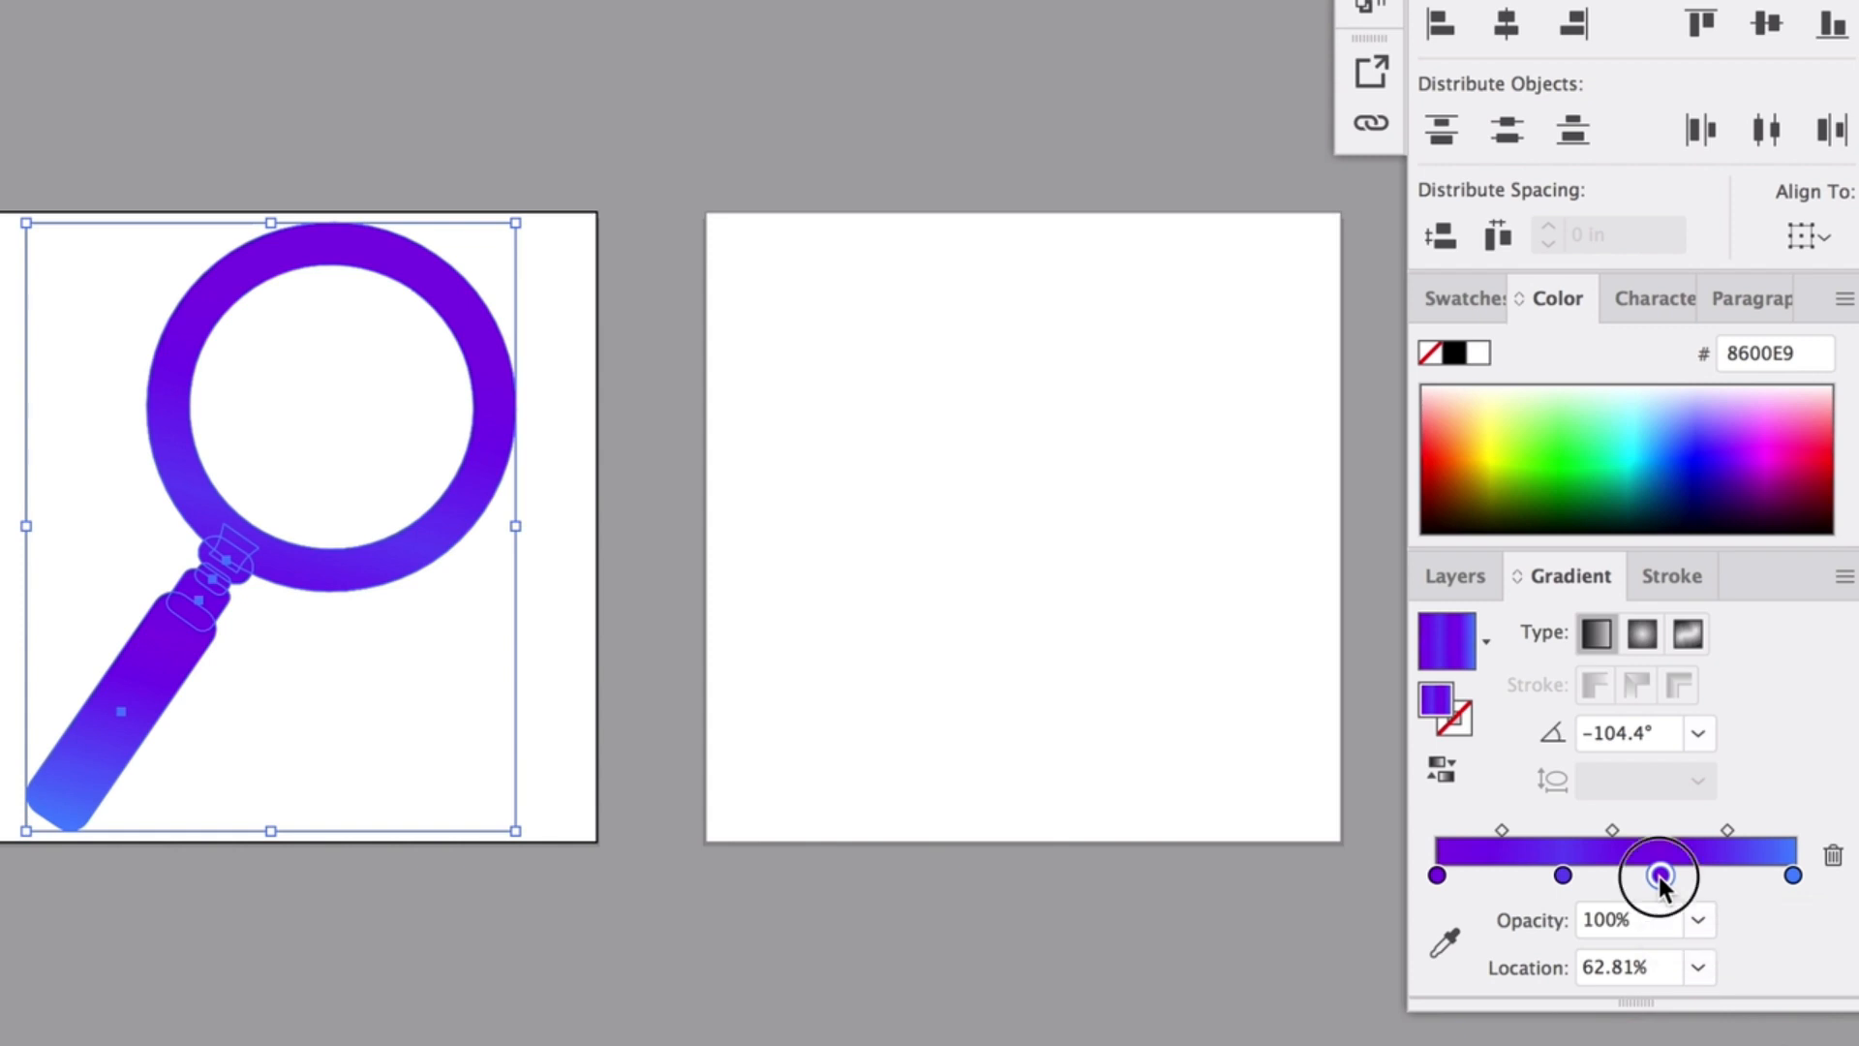
pyautogui.moveTo(1660, 876); pyautogui.dragTo(1643, 958)
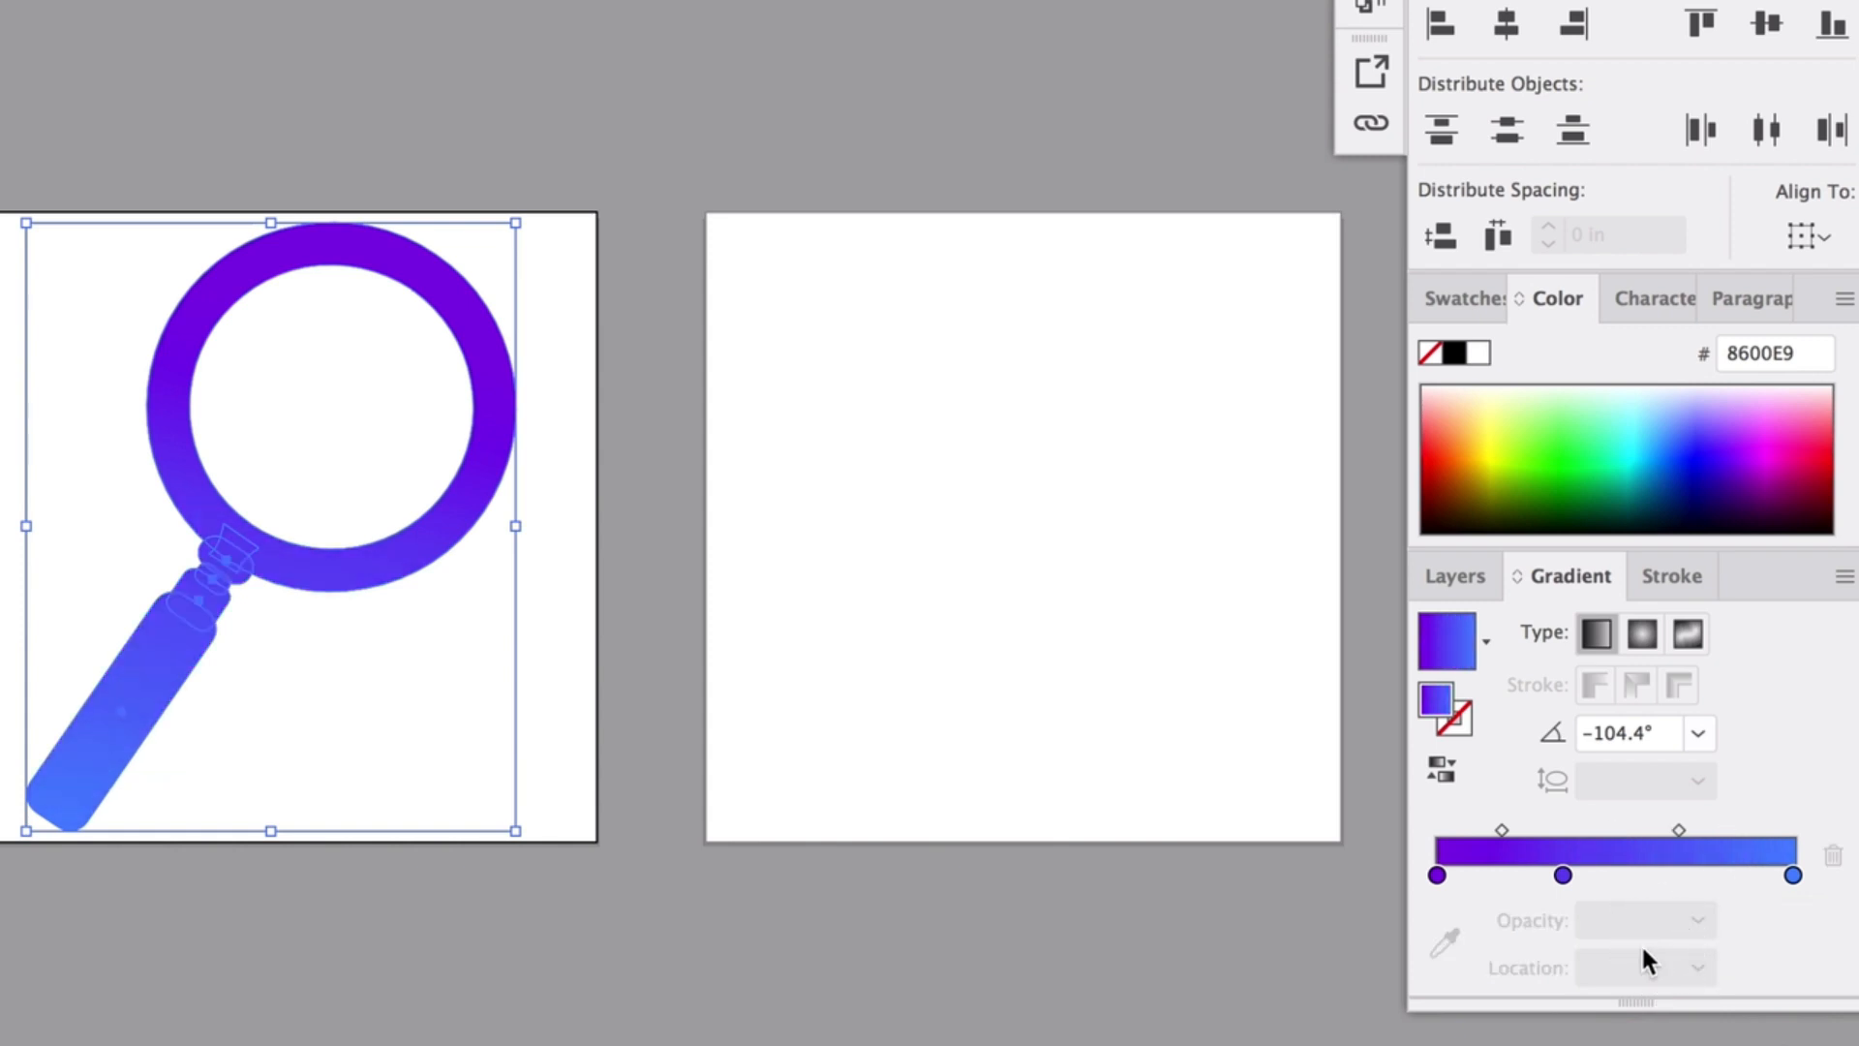
pyautogui.moveTo(1565, 875); pyautogui.dragTo(1565, 928)
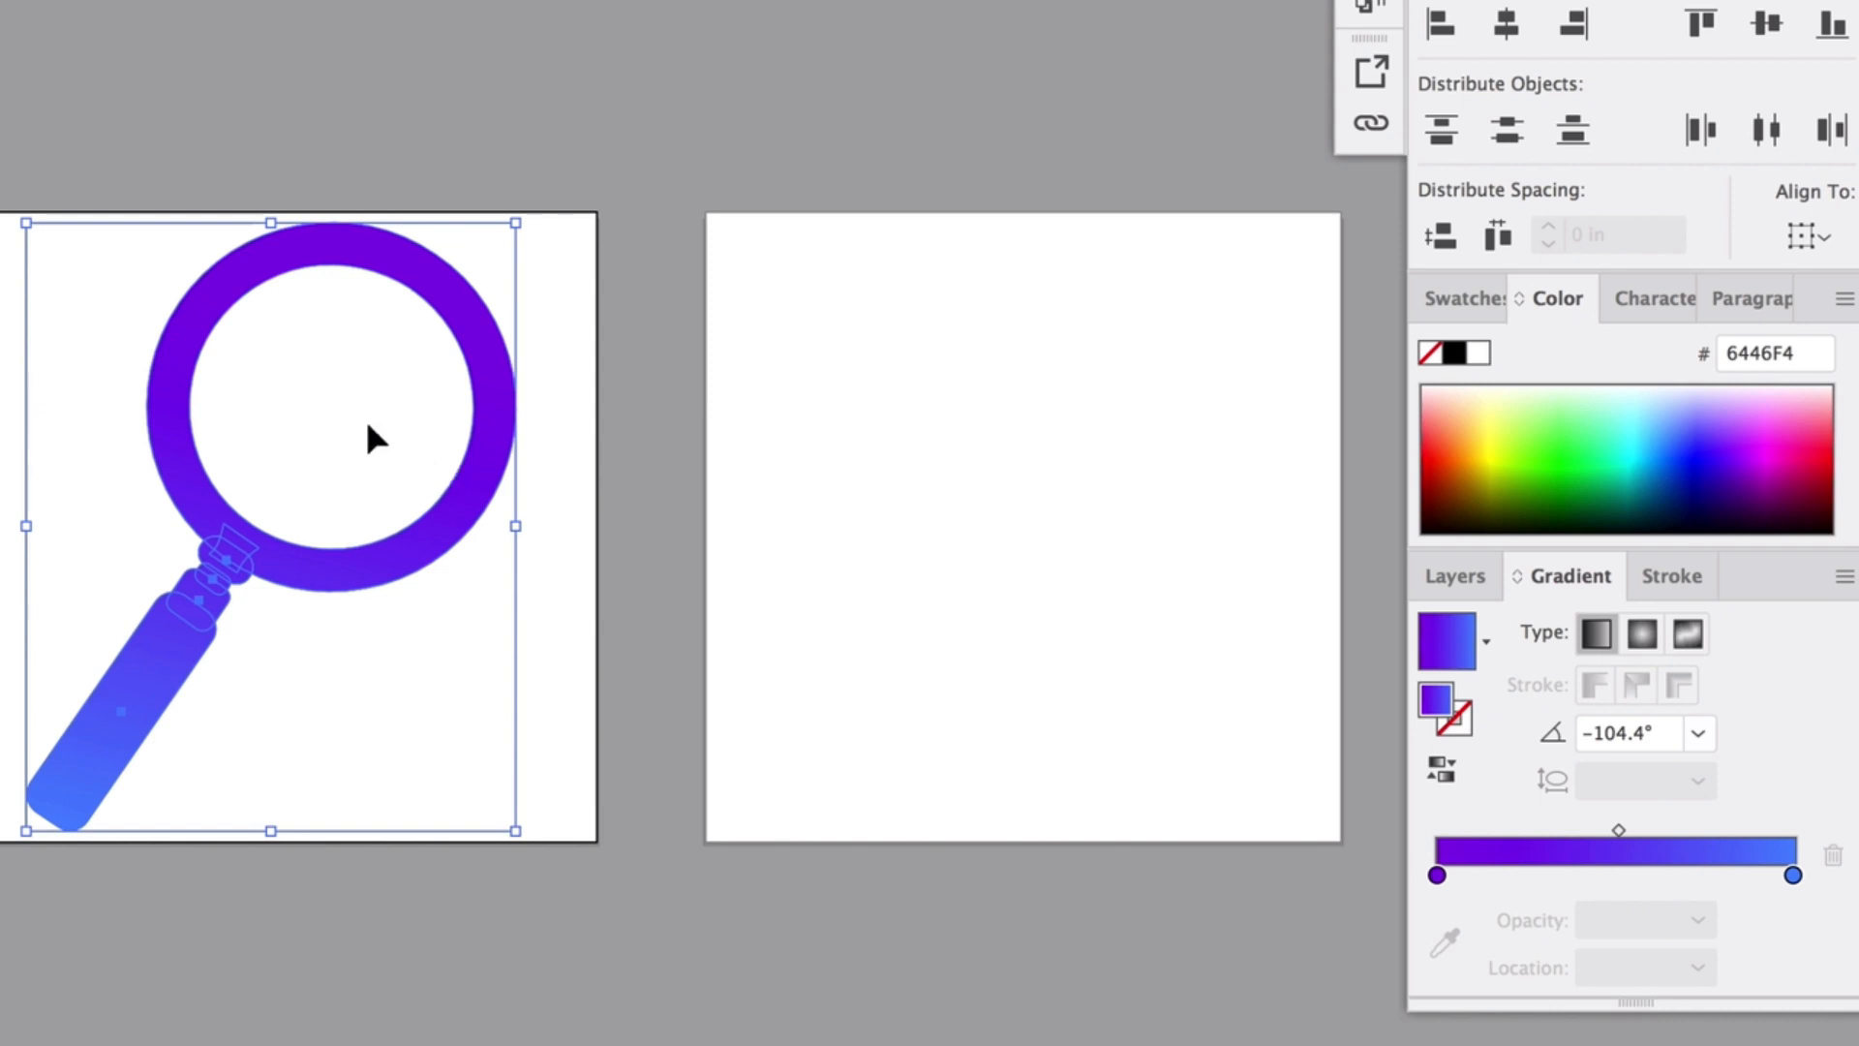
# Redirect the magnifying glass's linear gradient, trying 52.8° before settling on 59.2° so it runs from a purple handle to a blue ring, and deselect it
pyautogui.press('a')
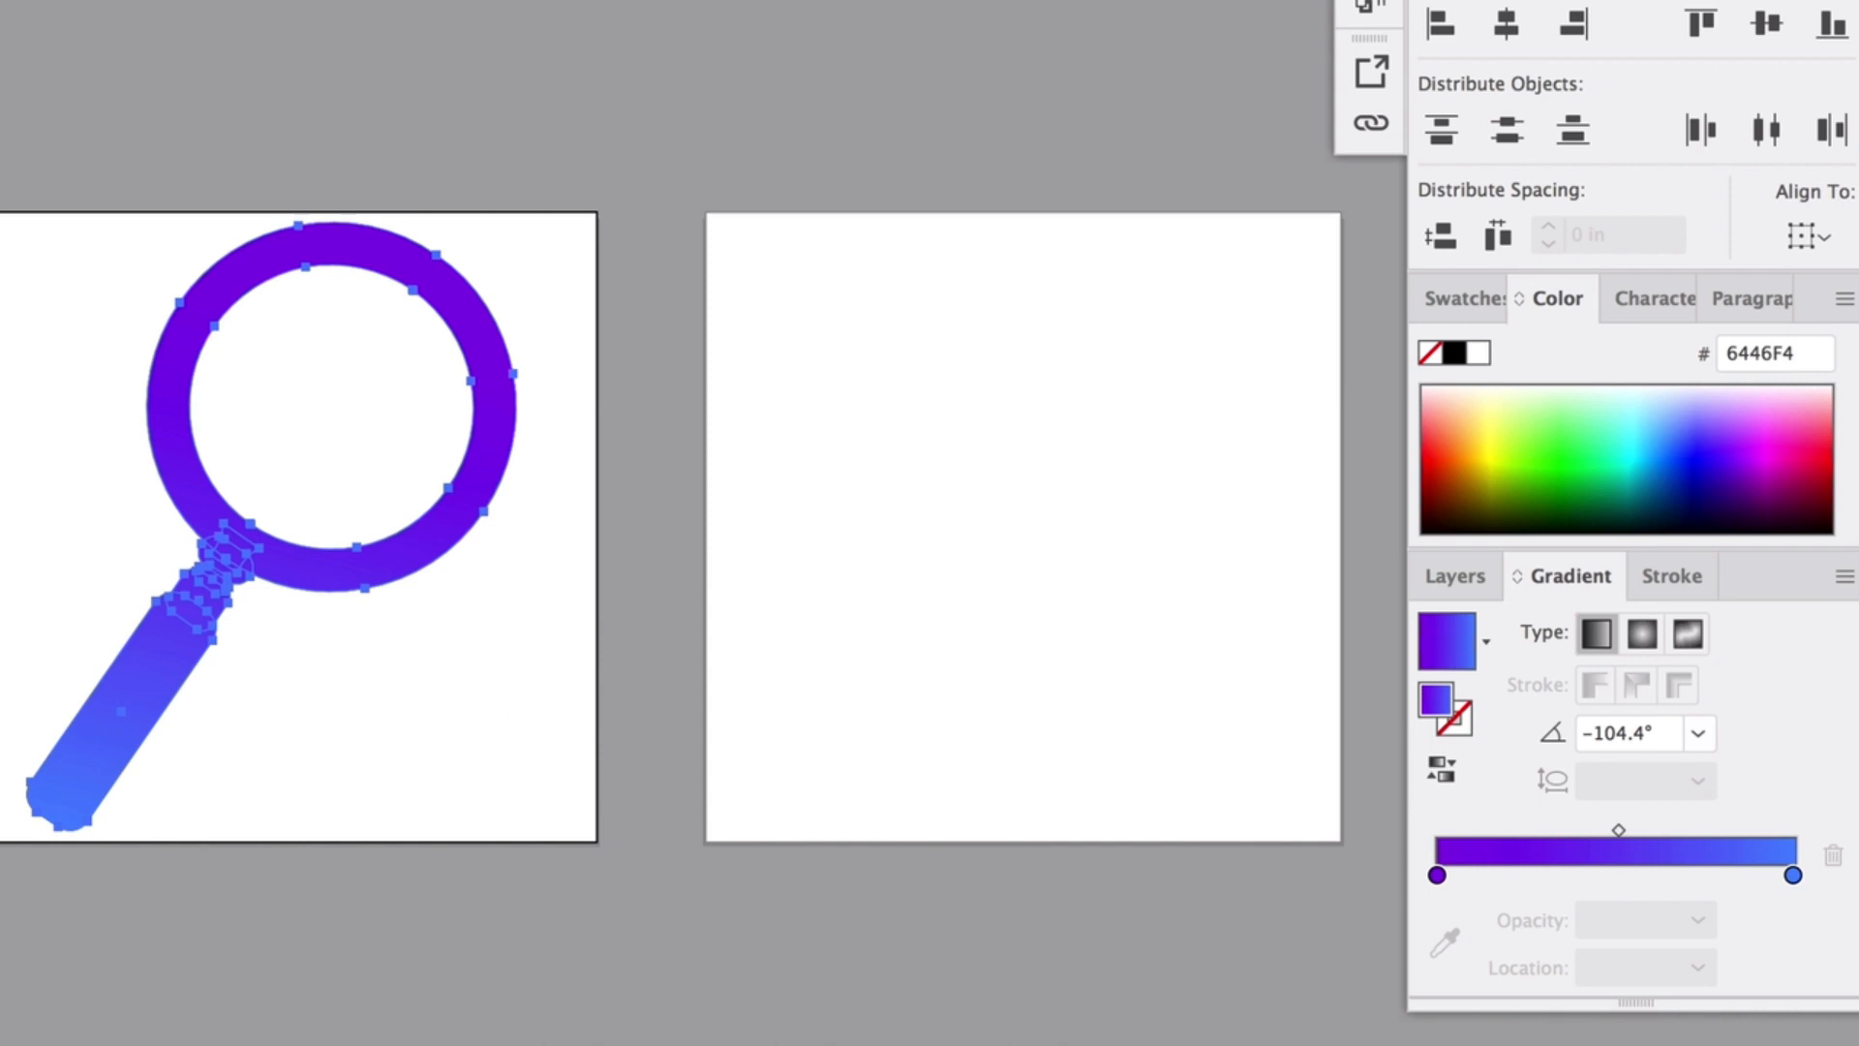
pyautogui.moveTo(552, 224); pyautogui.dragTo(236, 593)
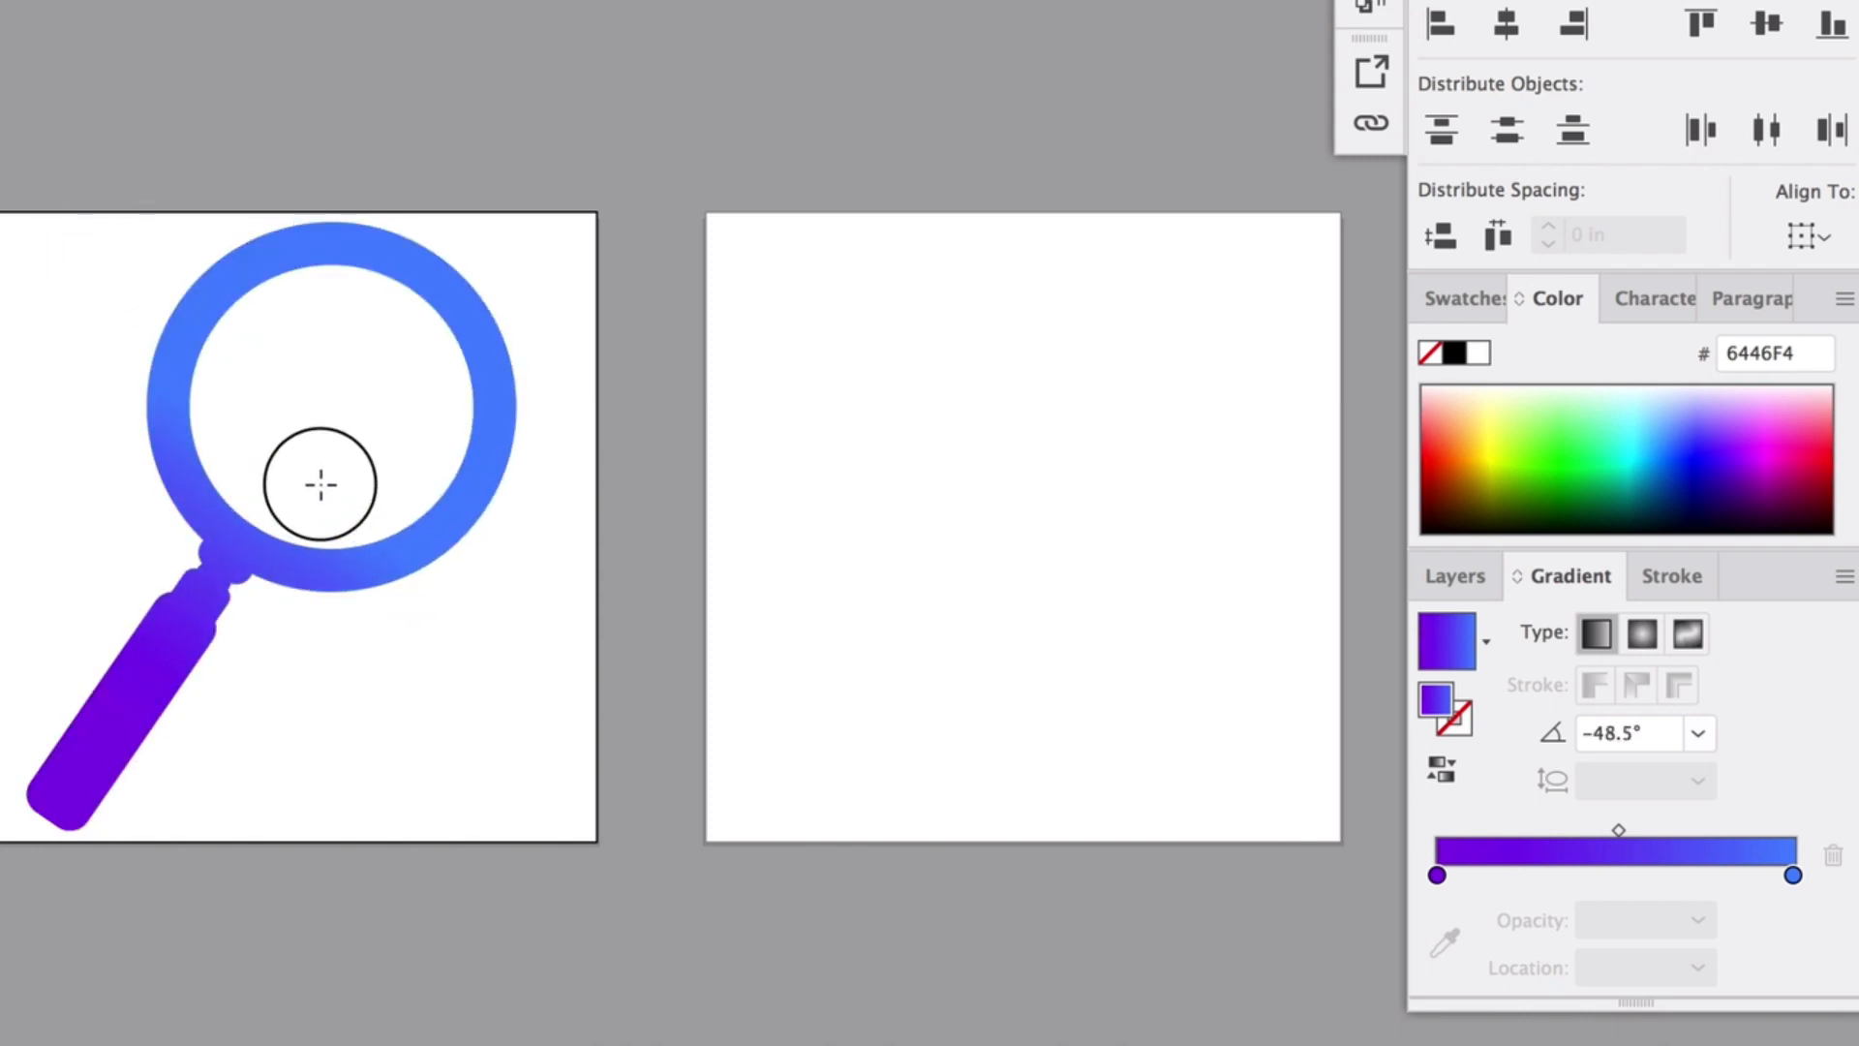
pyautogui.moveTo(320, 484); pyautogui.dragTo(386, 413)
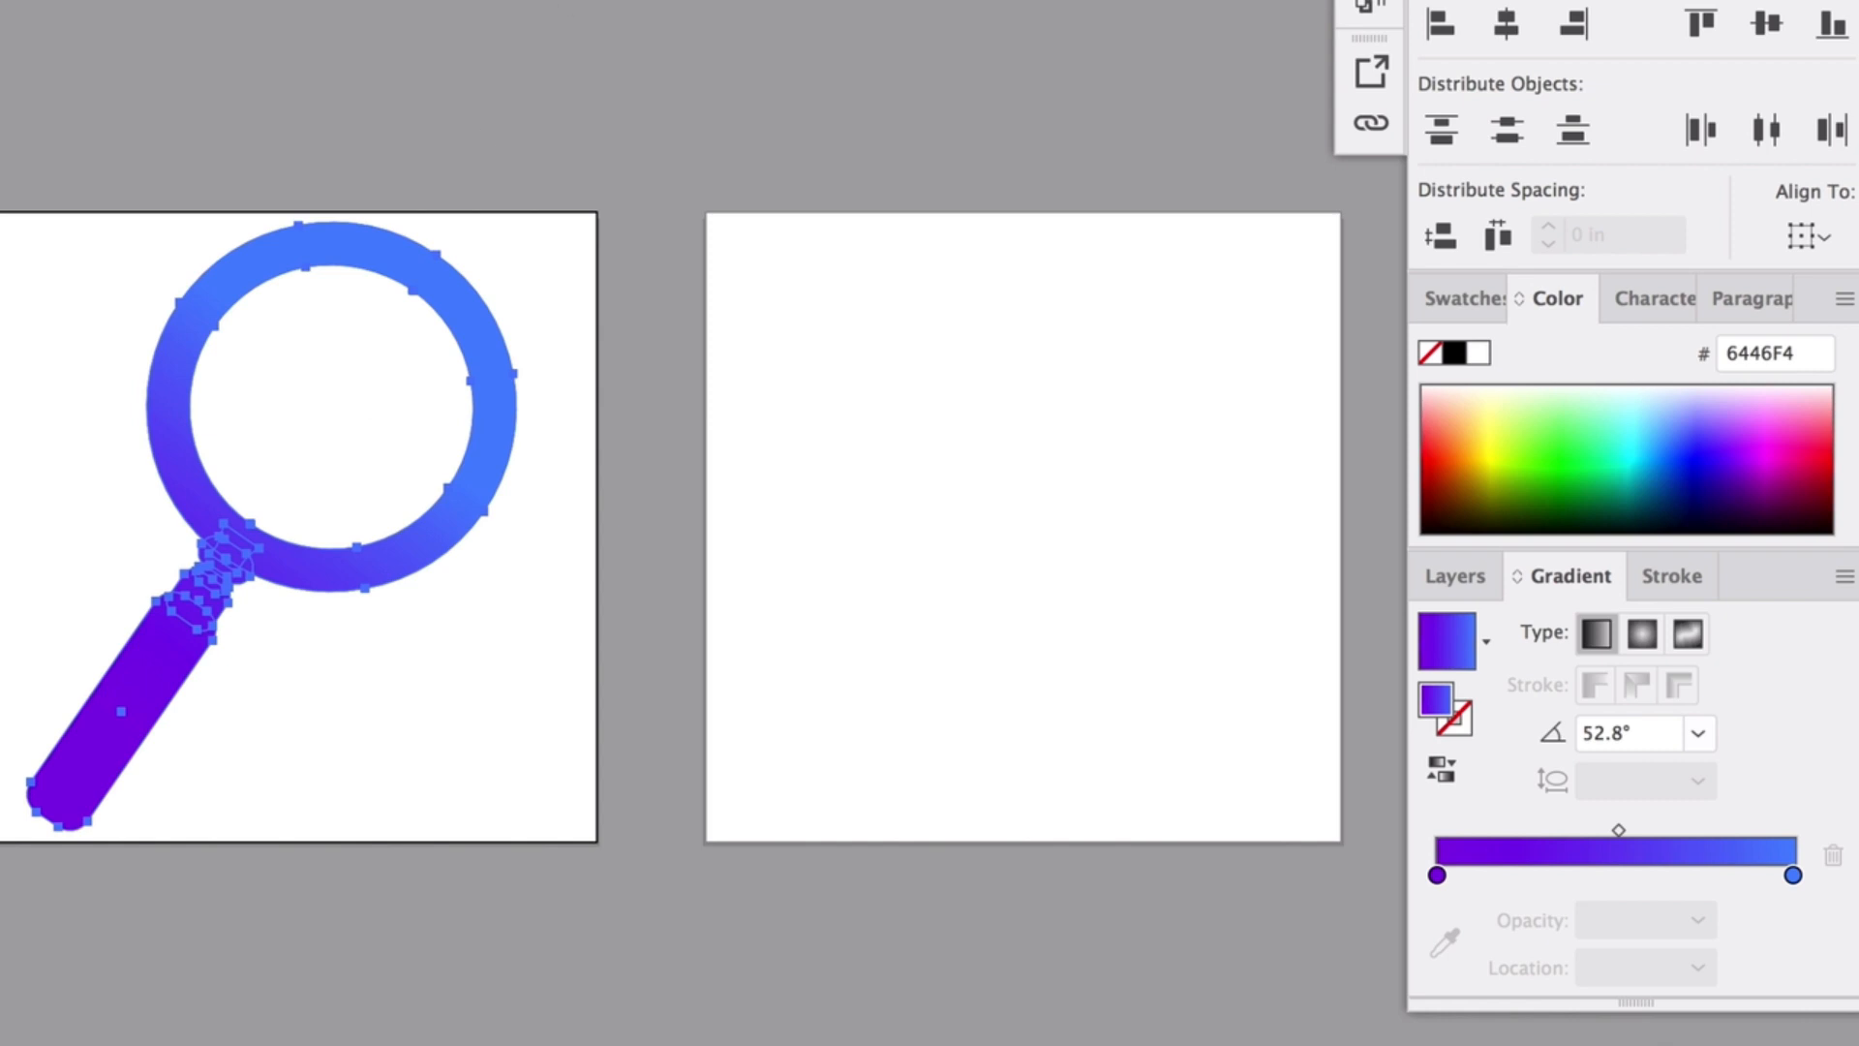
pyautogui.click(1642, 634)
pyautogui.moveTo(371, 320); pyautogui.dragTo(165, 641)
pyautogui.click(21, 269)
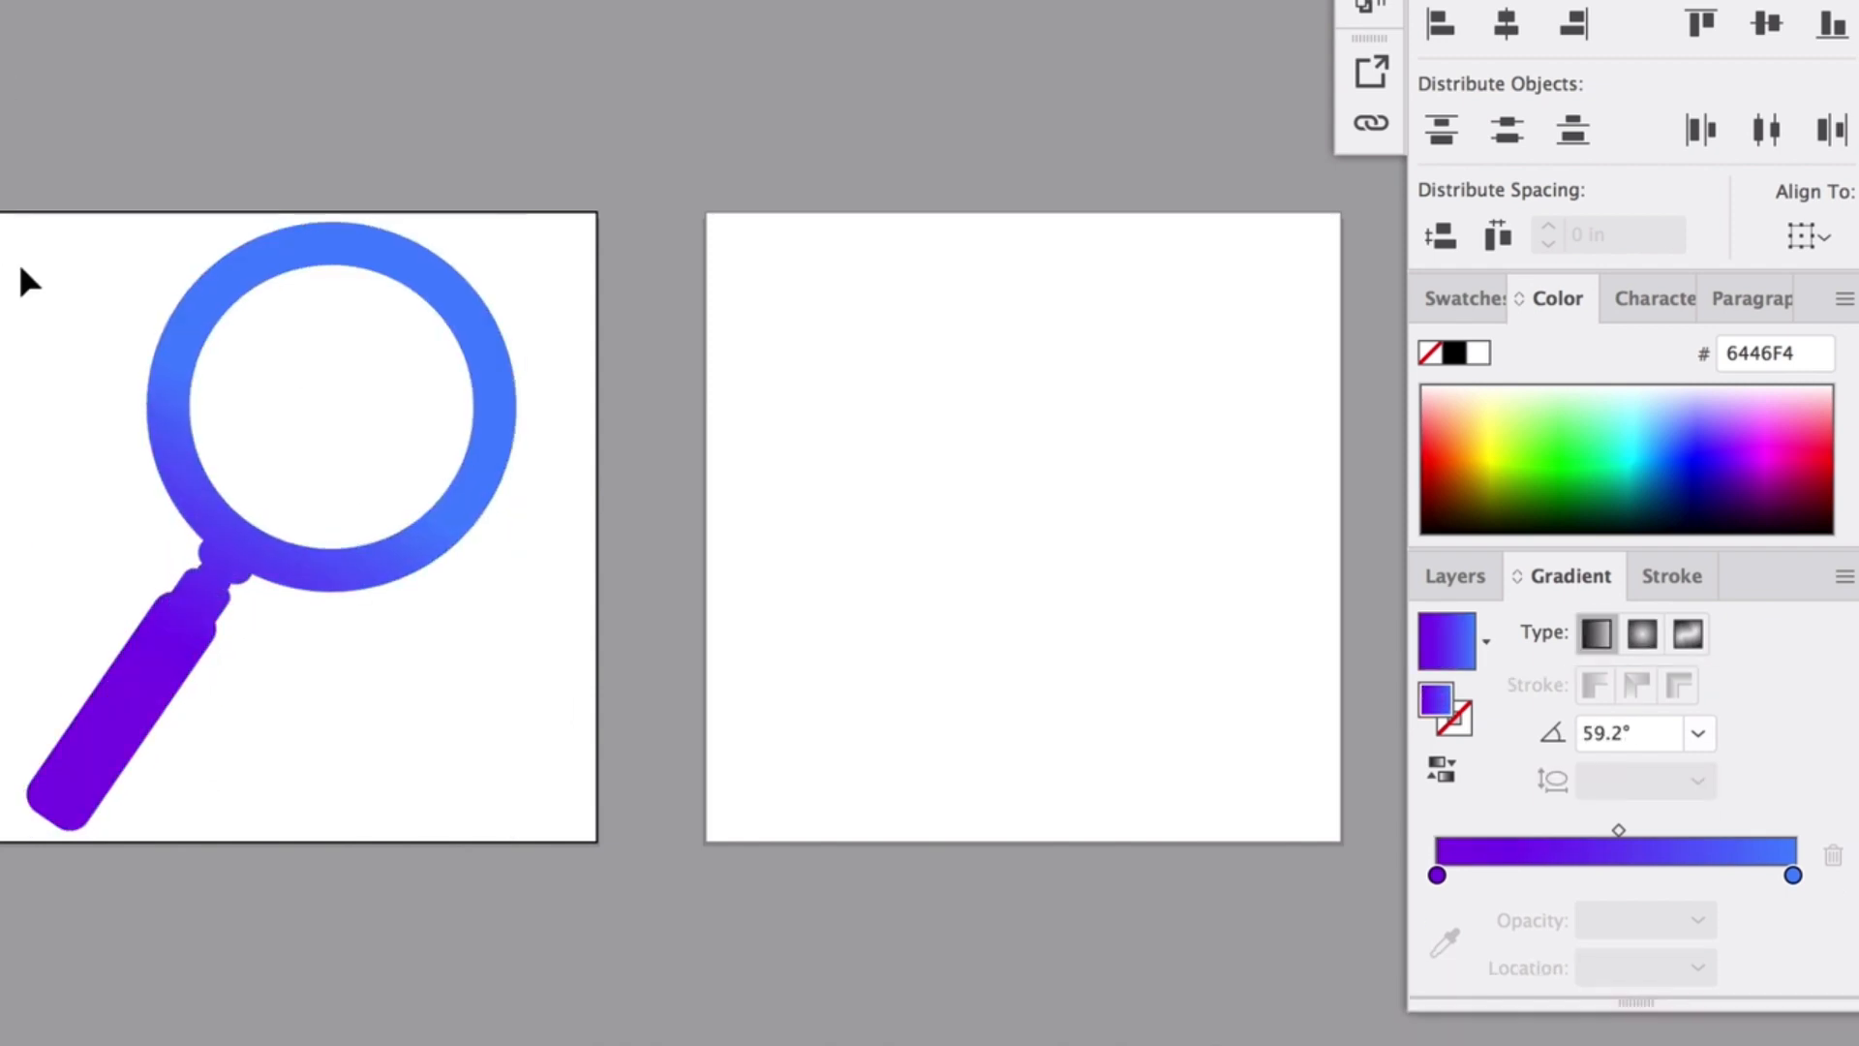
pyautogui.scroll(-5, 639, 484)
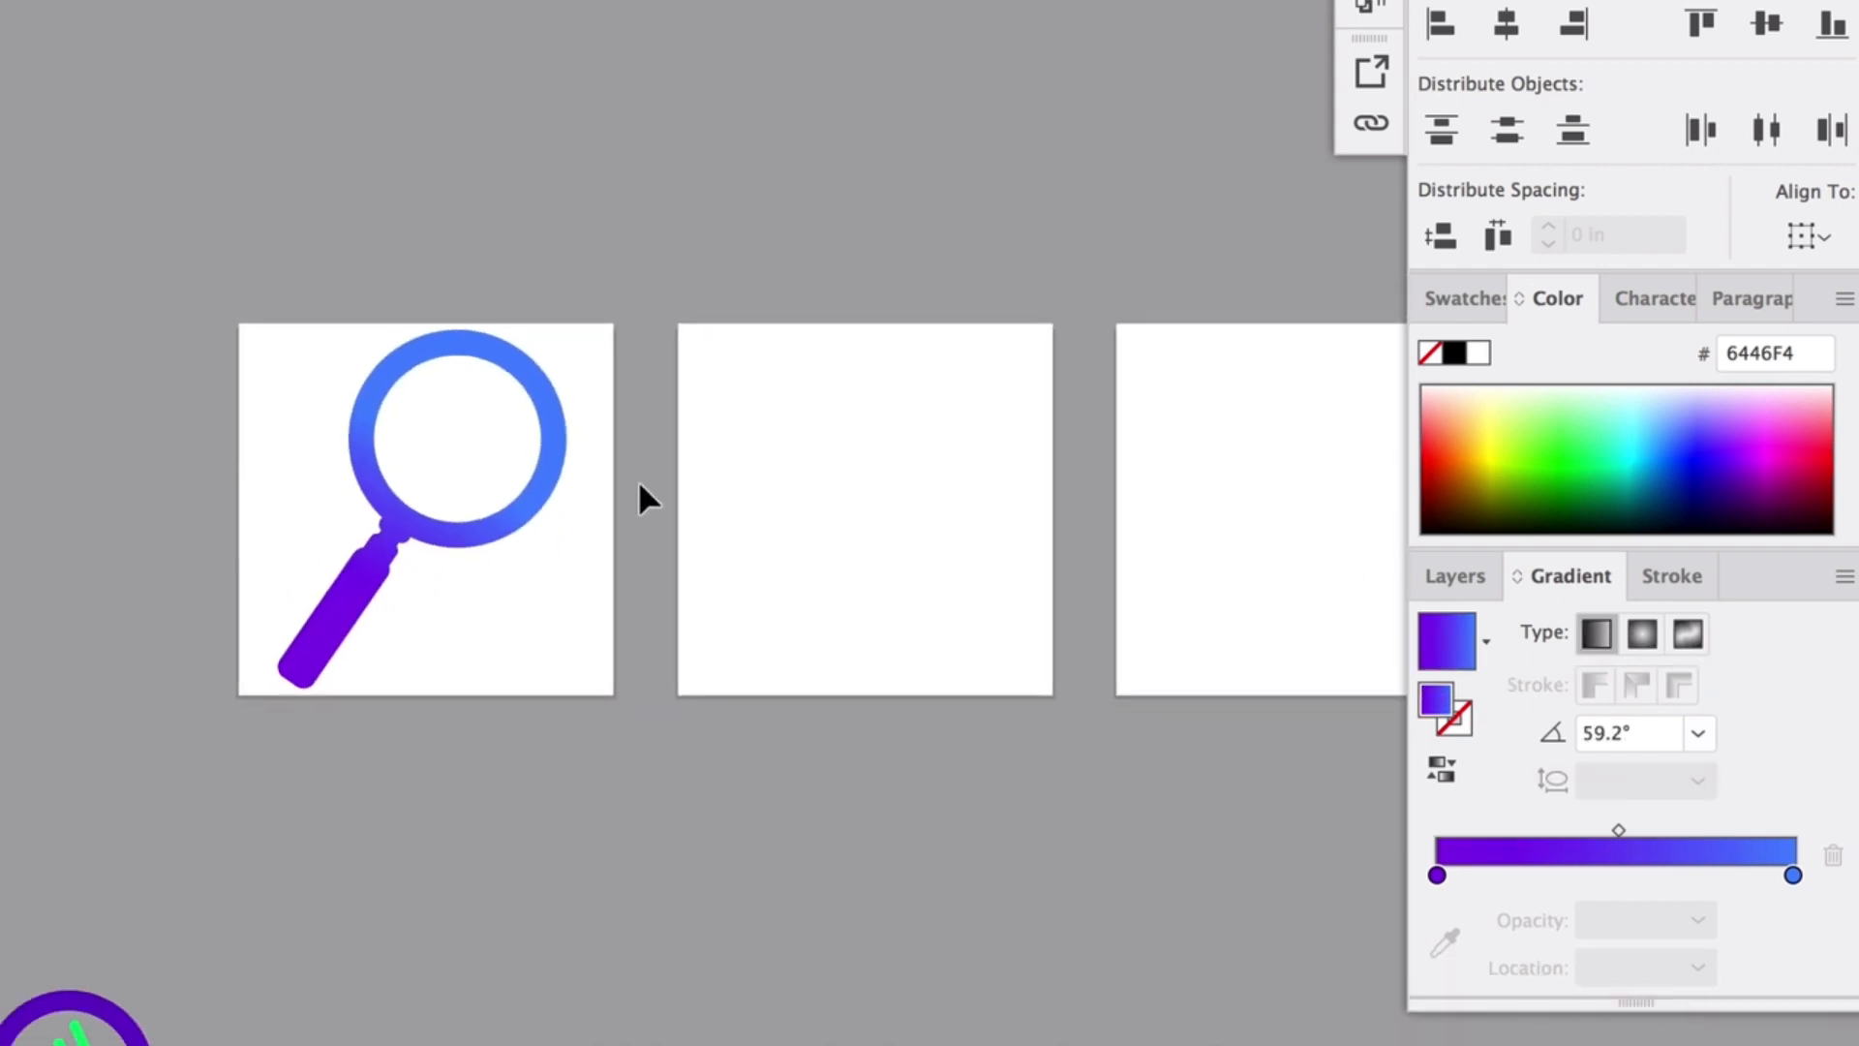
pyautogui.hscroll(2, 639, 484)
pyautogui.scroll(1, 639, 484)
pyautogui.scroll(1, 639, 486)
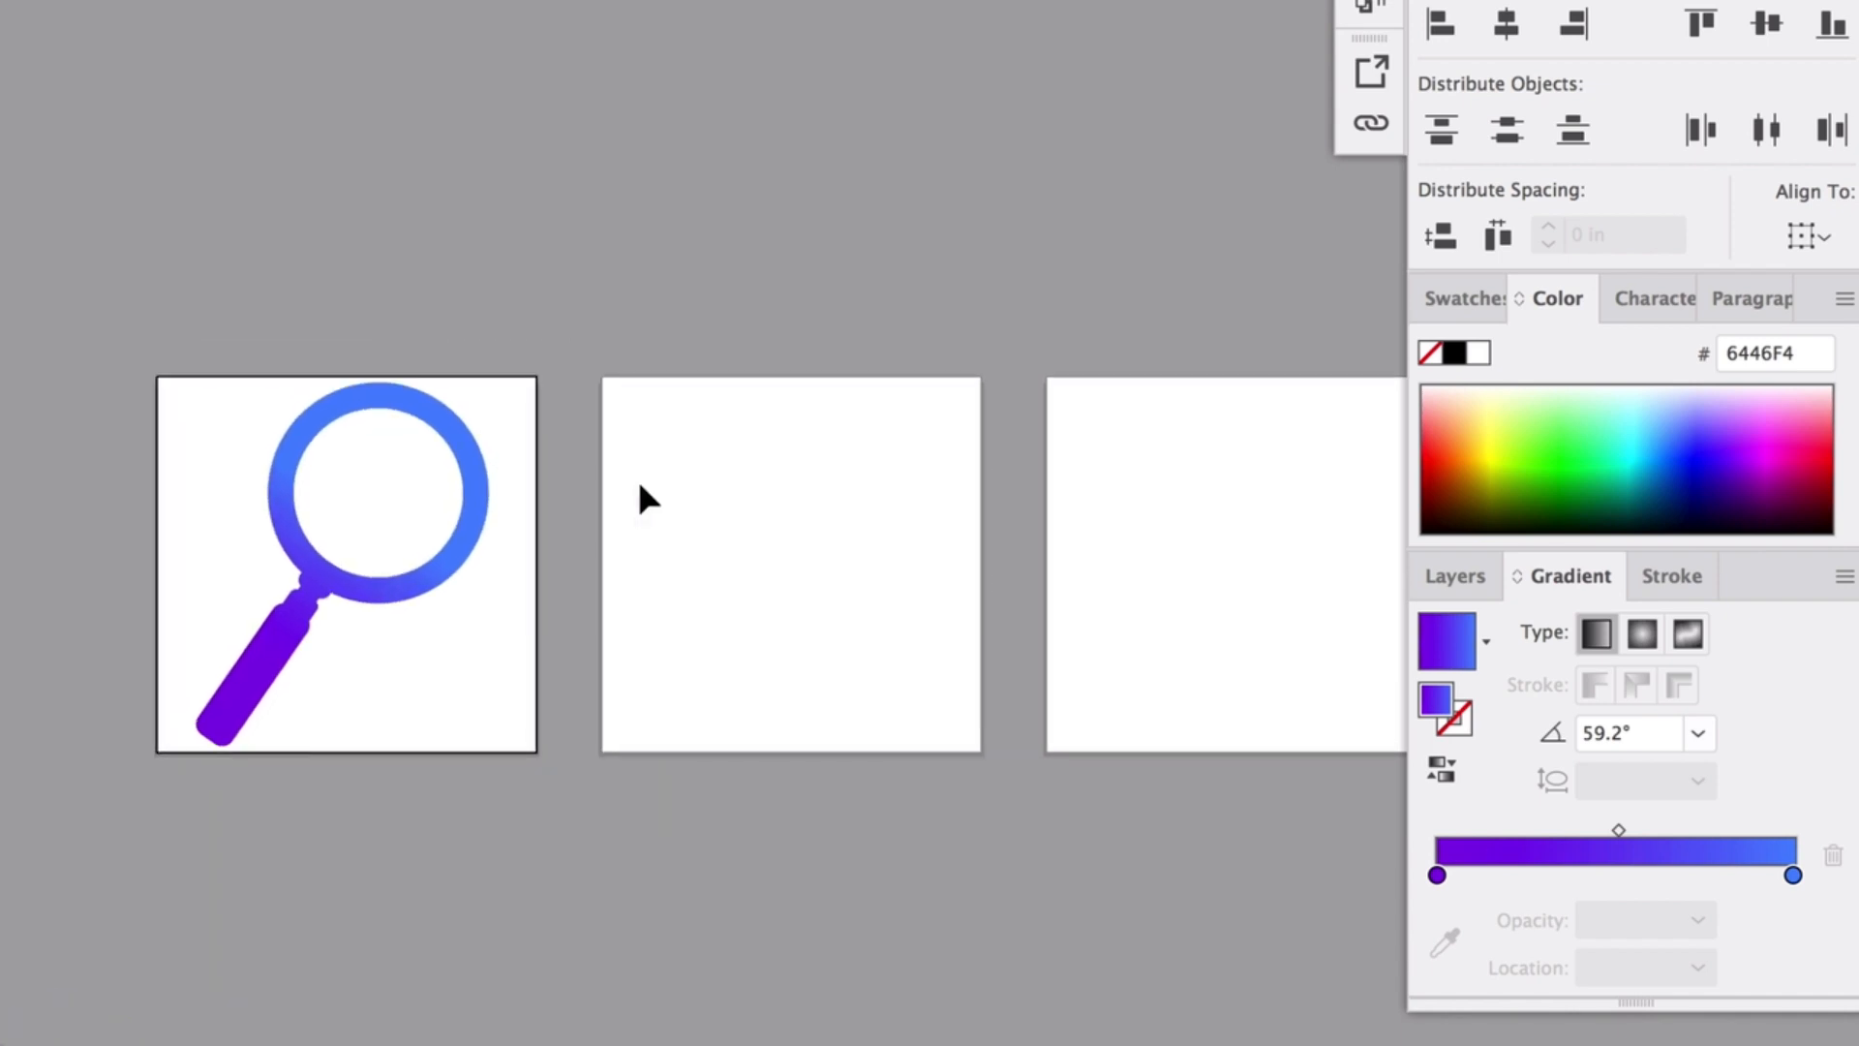
pyautogui.scroll(3, 320, 529)
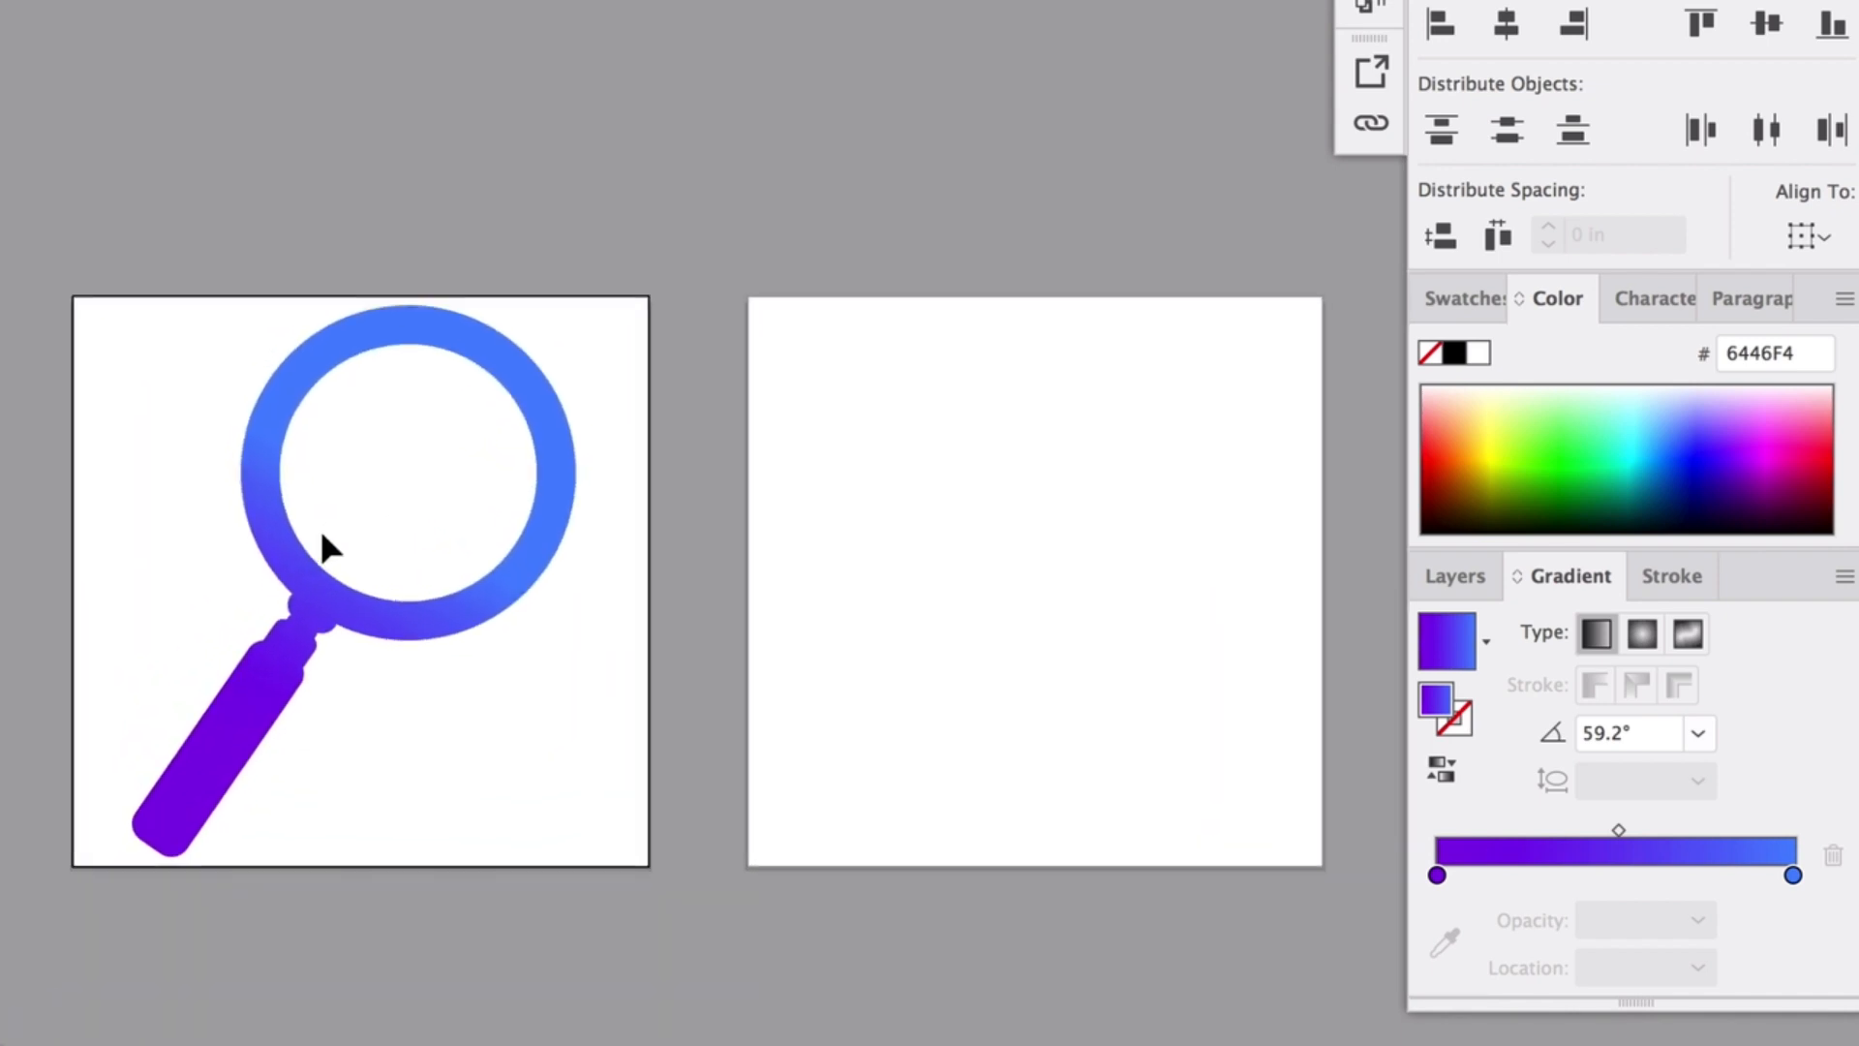
pyautogui.scroll(3, 430, 669)
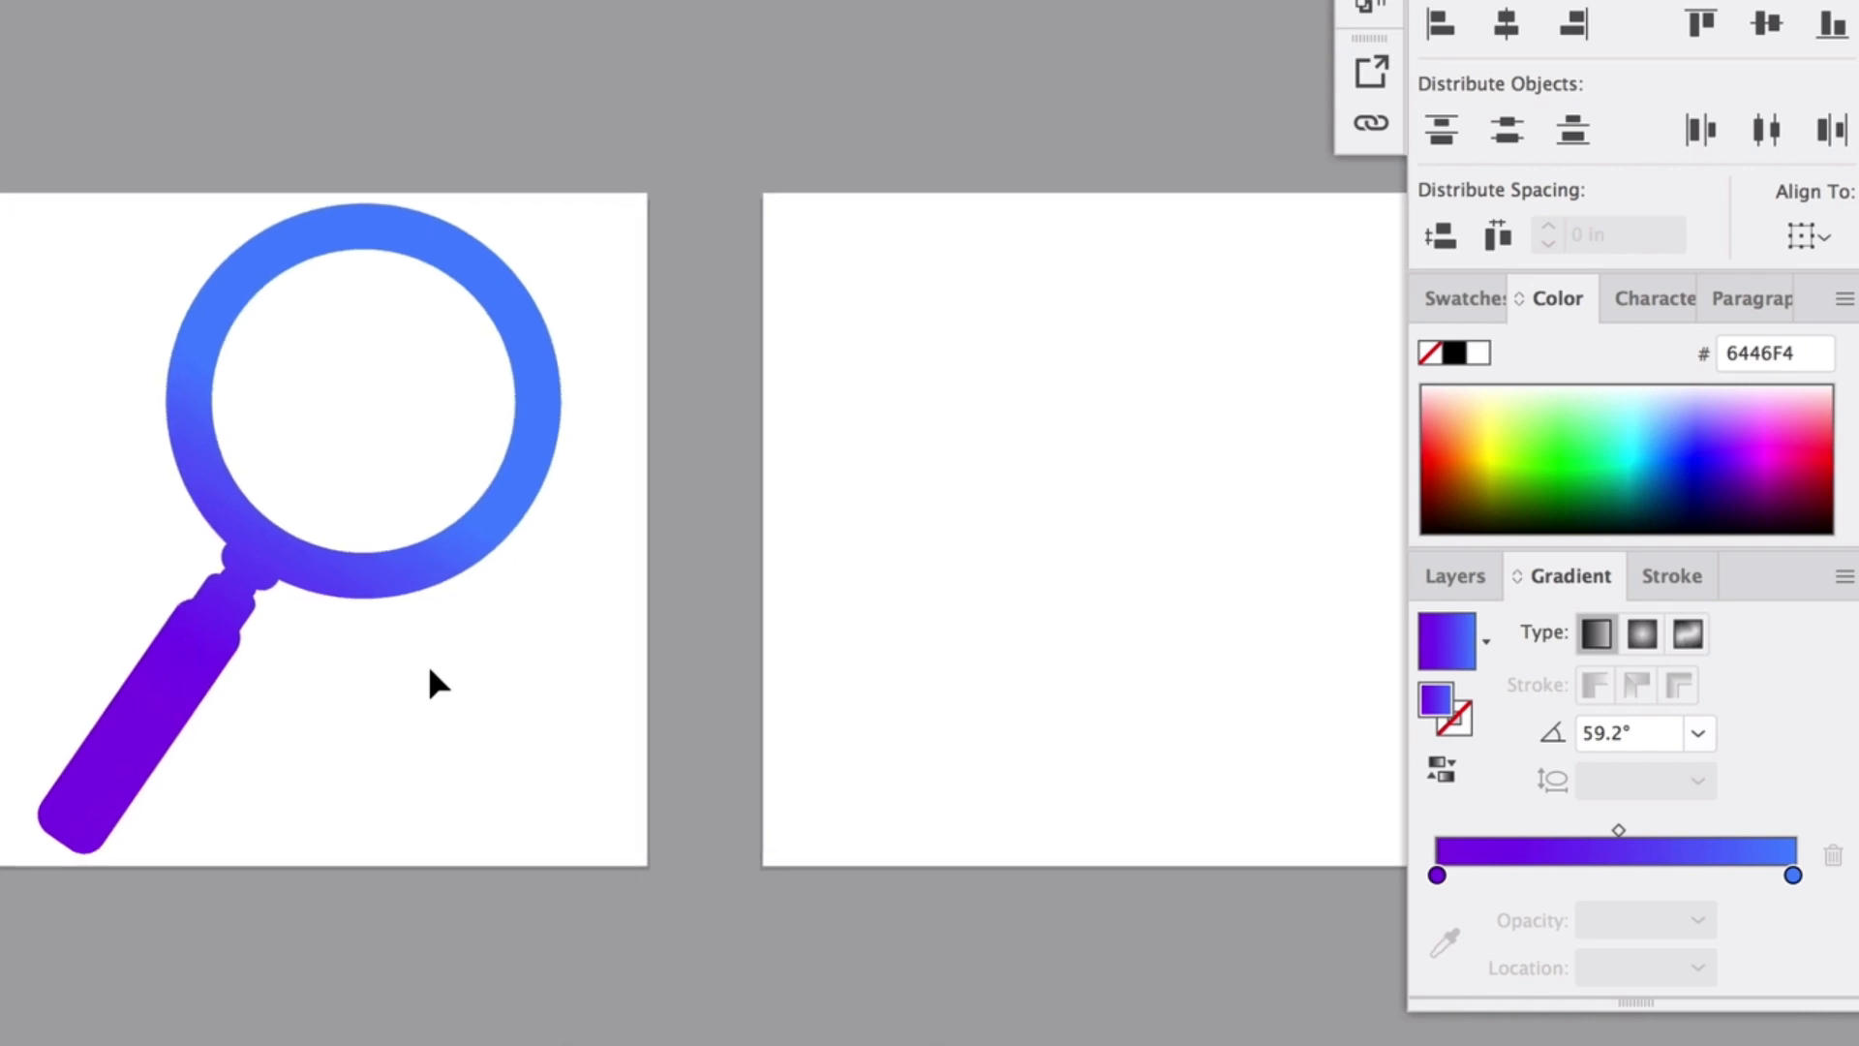